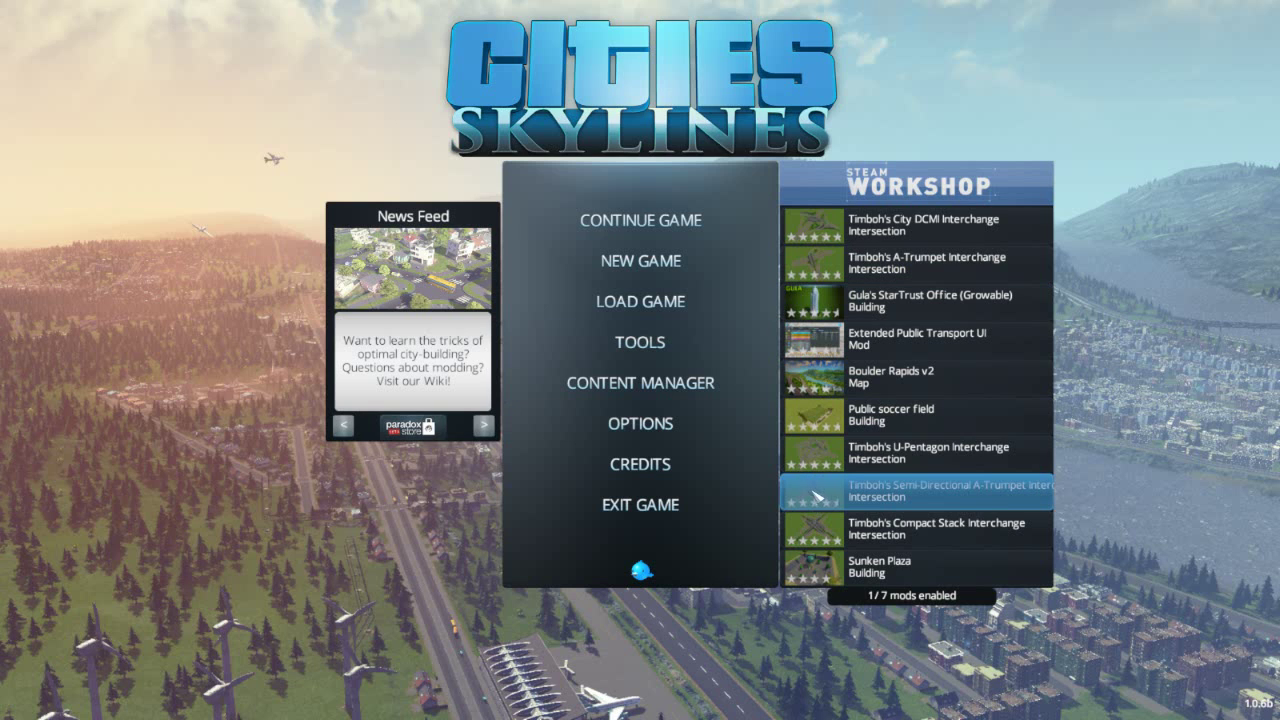
# Step: Start a new asset in the Asset Editor and choose Building as its type
pyautogui.click(645, 347)
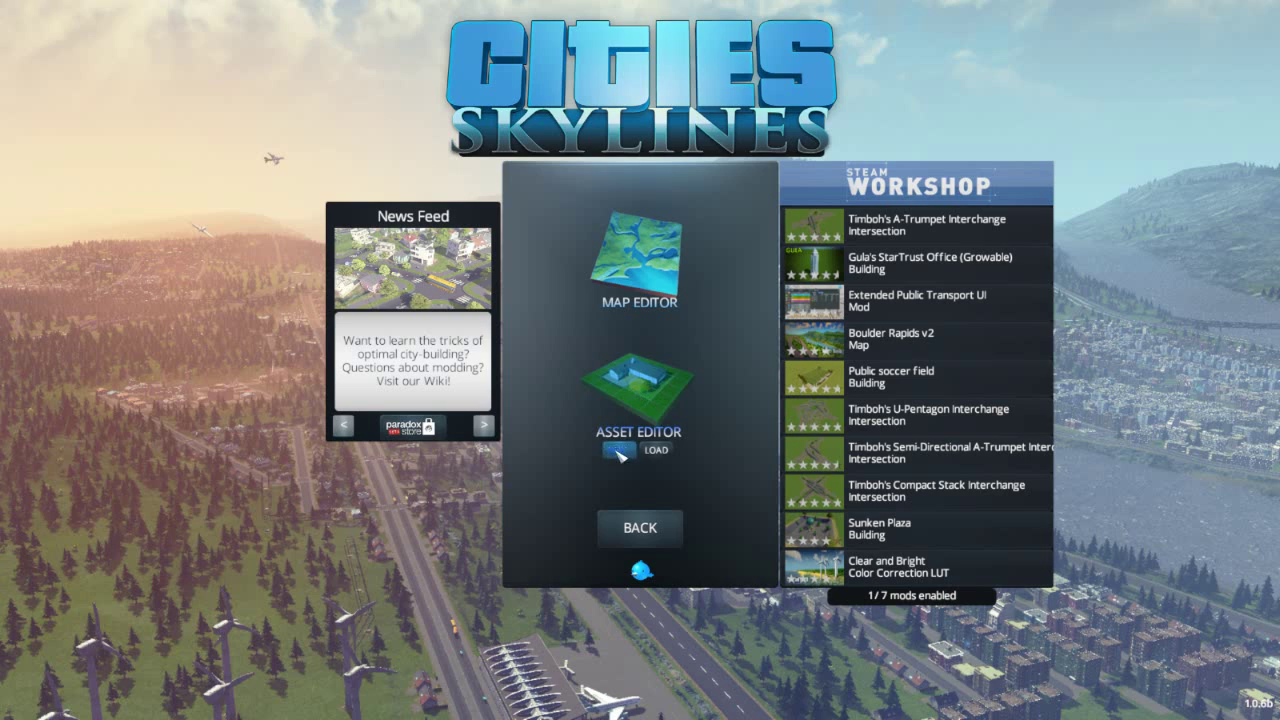
pyautogui.click(622, 445)
pyautogui.click(714, 484)
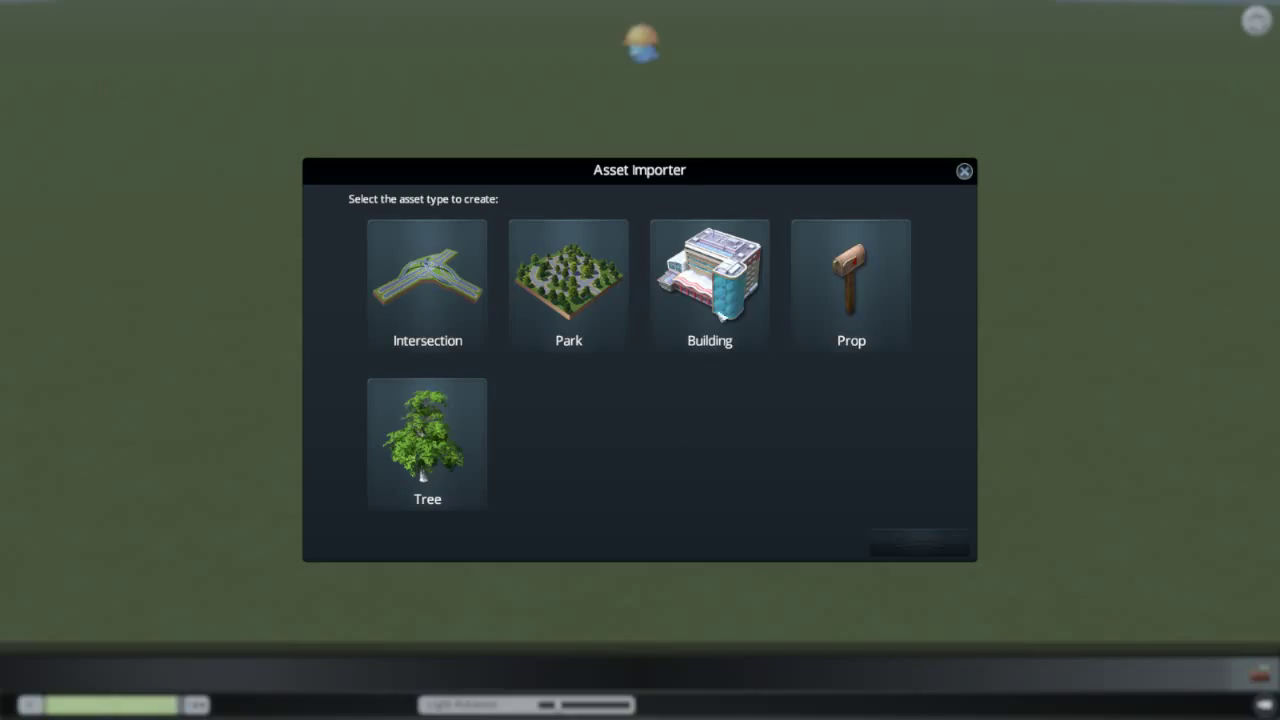
pyautogui.click(710, 300)
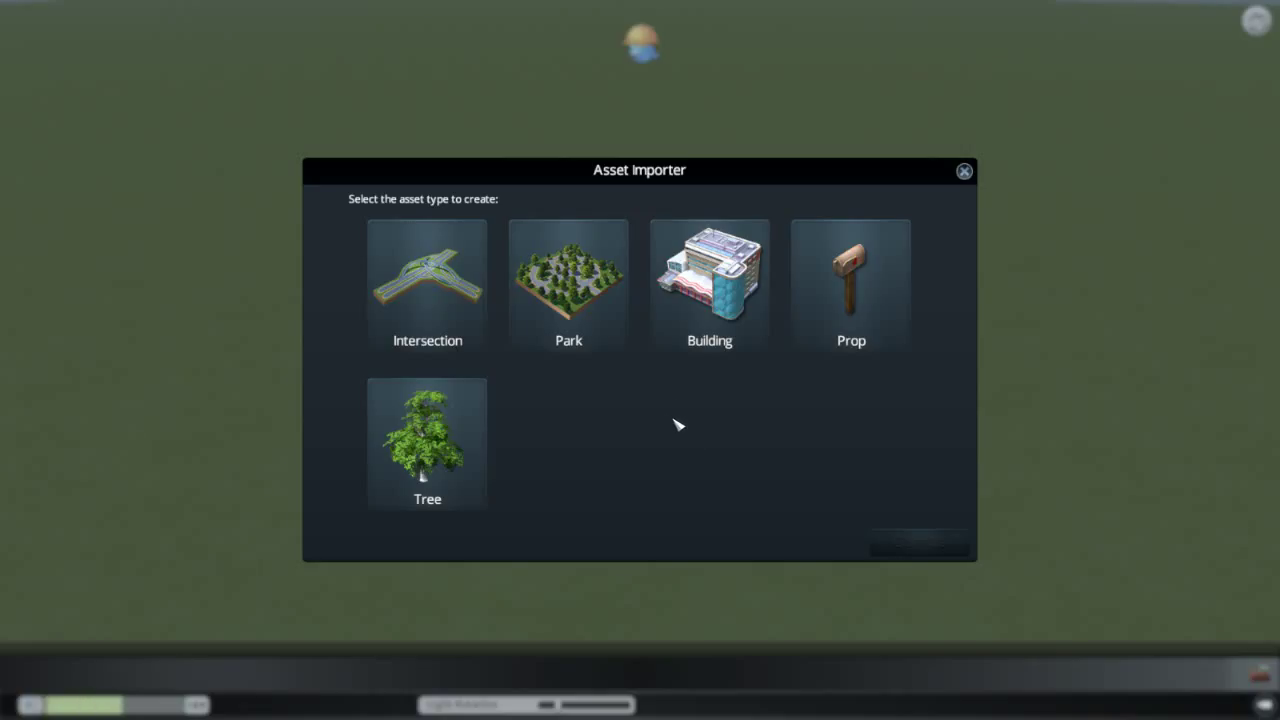
pyautogui.click(710, 285)
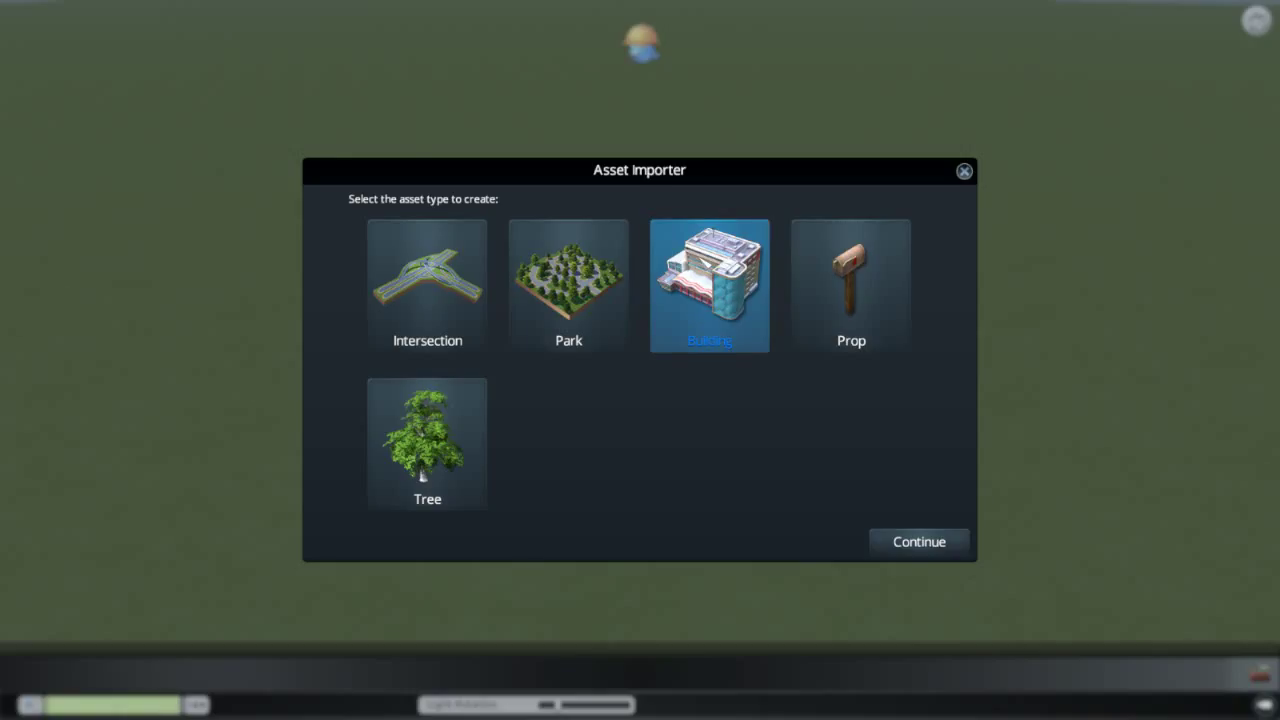
pyautogui.click(929, 536)
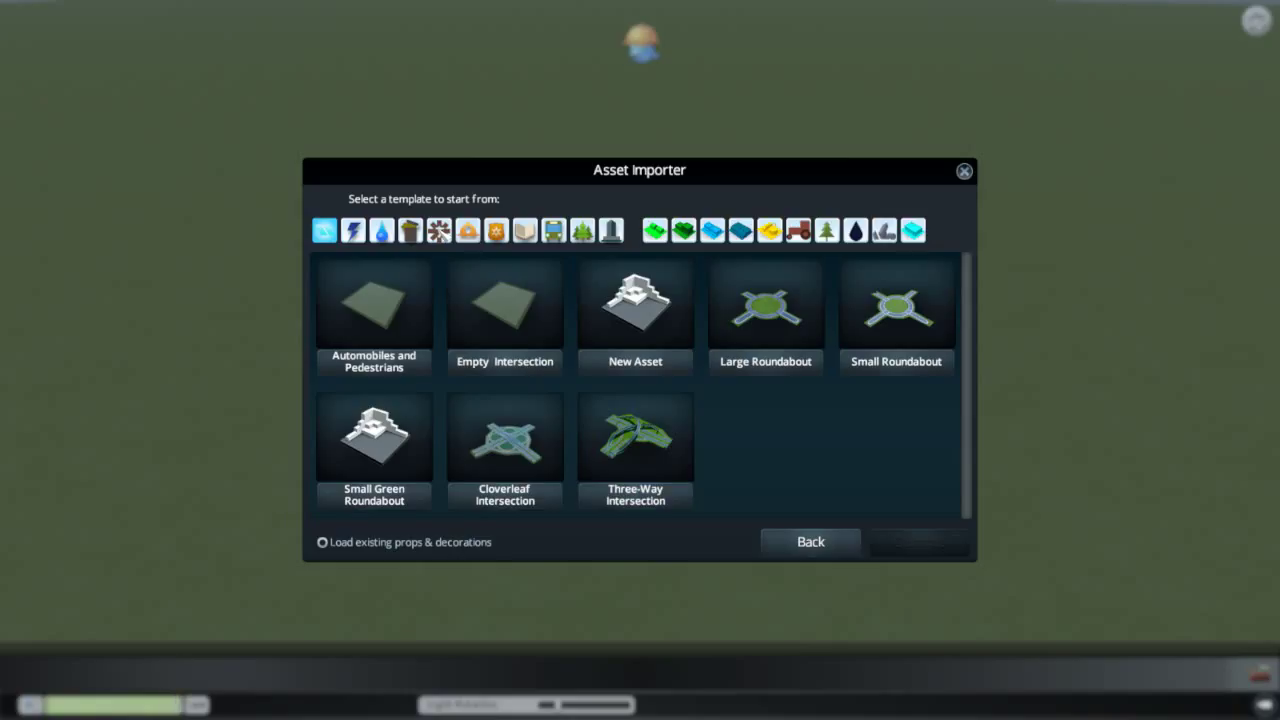
# Step: Create the building from the 6x6 Clinic ParkingL healthcare template, using the default model
pyautogui.click(439, 230)
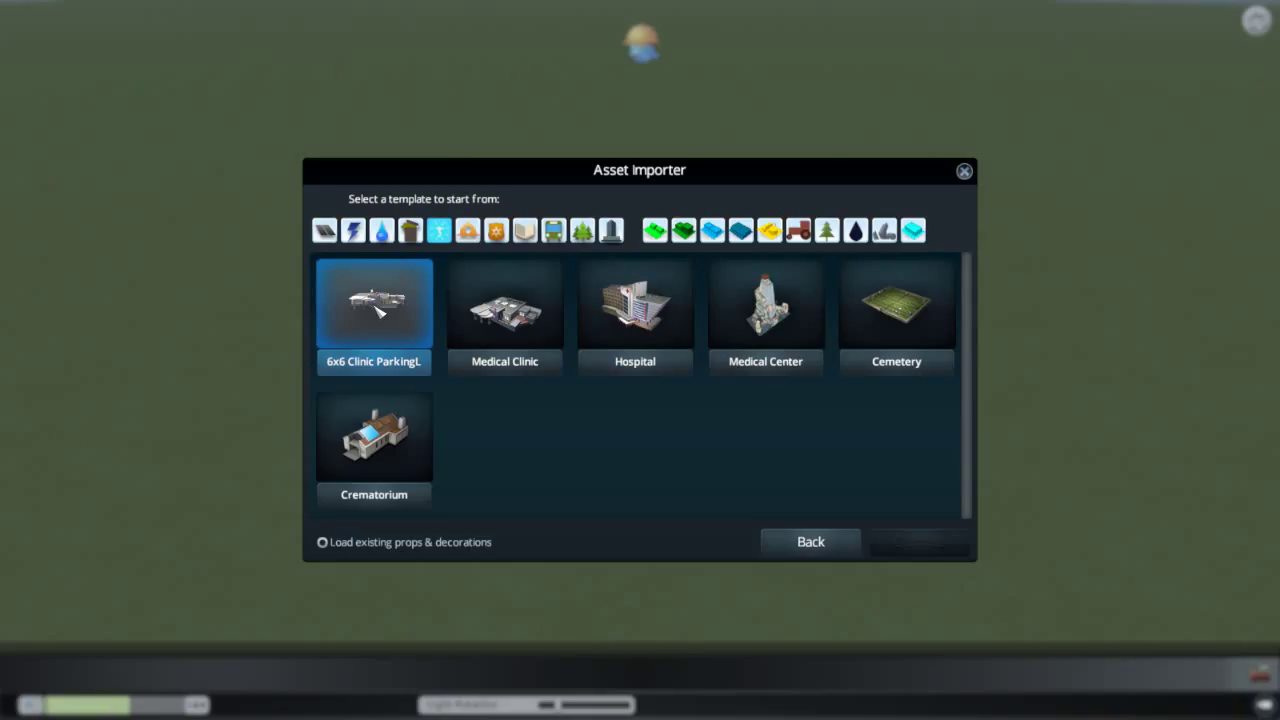
pyautogui.click(378, 311)
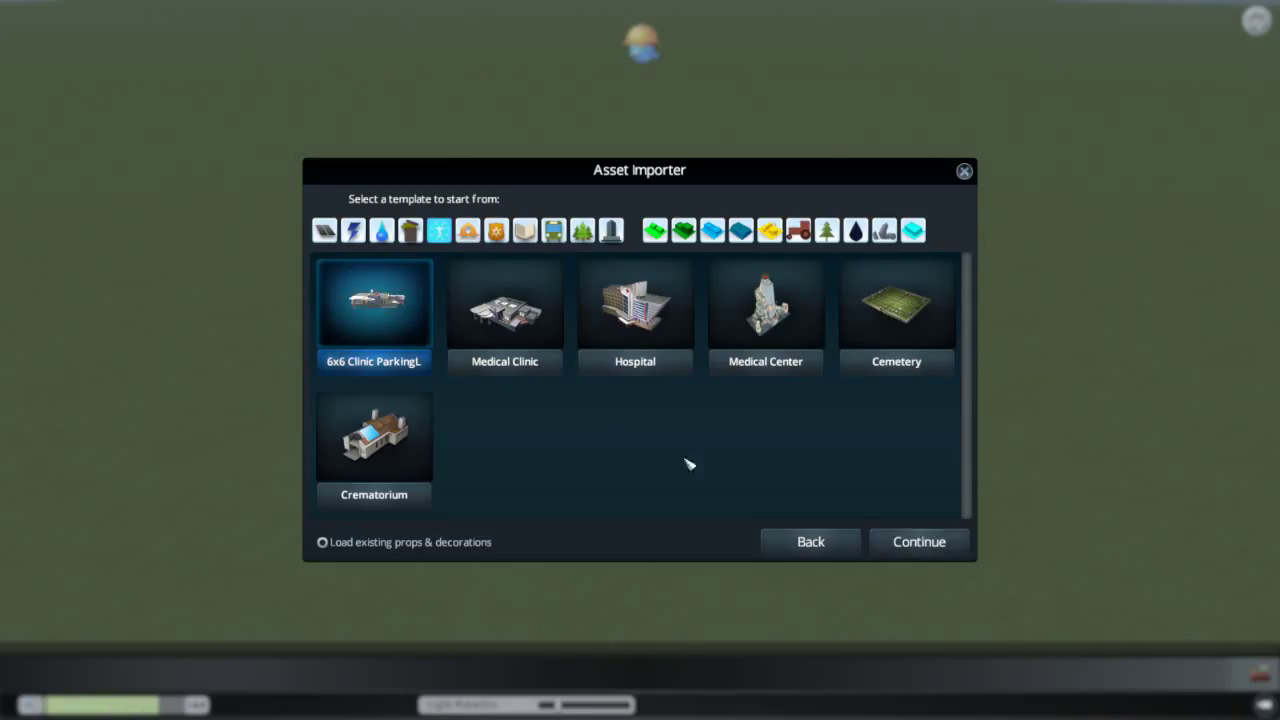
pyautogui.click(920, 542)
pyautogui.click(897, 541)
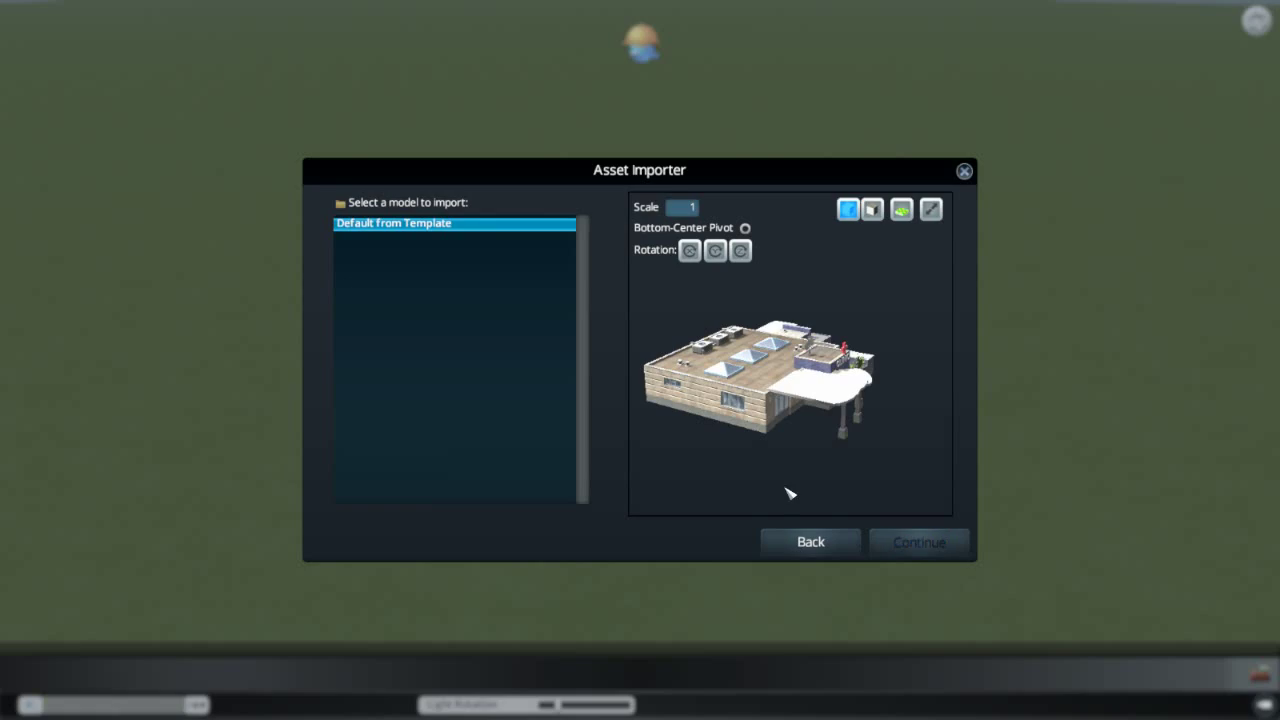
pyautogui.scroll(10, 593, 457)
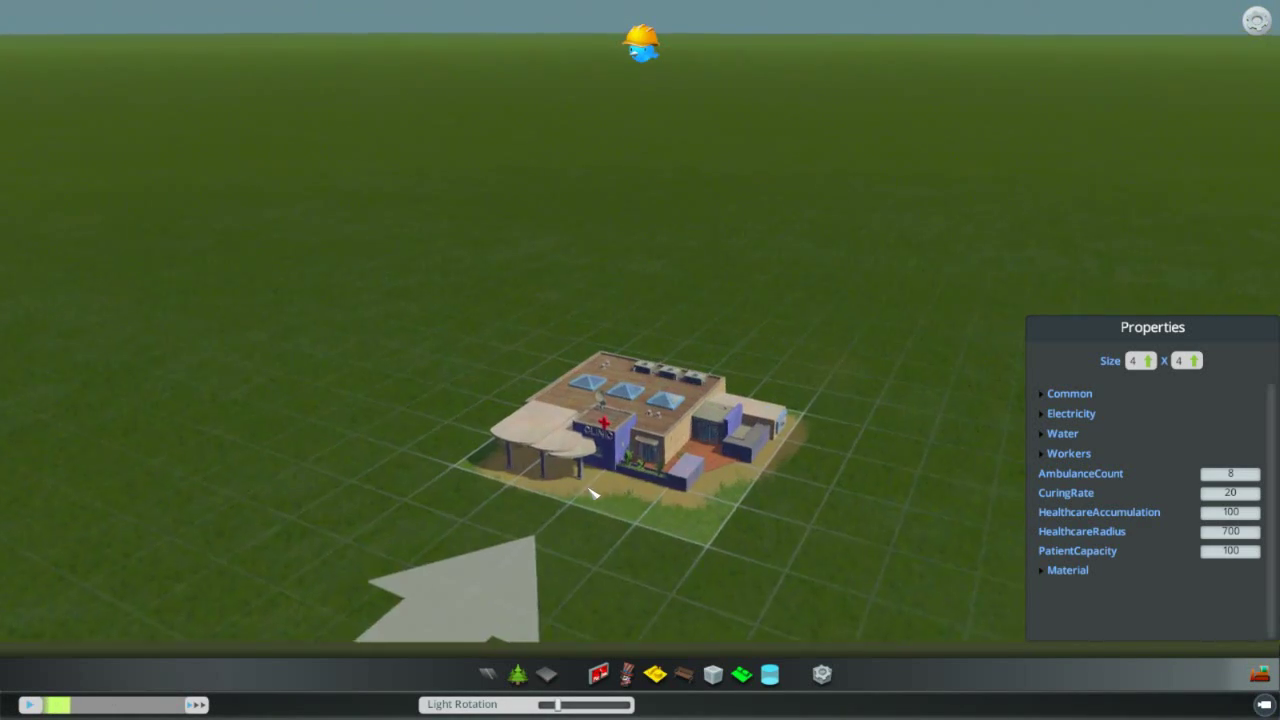
pyautogui.scroll(-5, 593, 497)
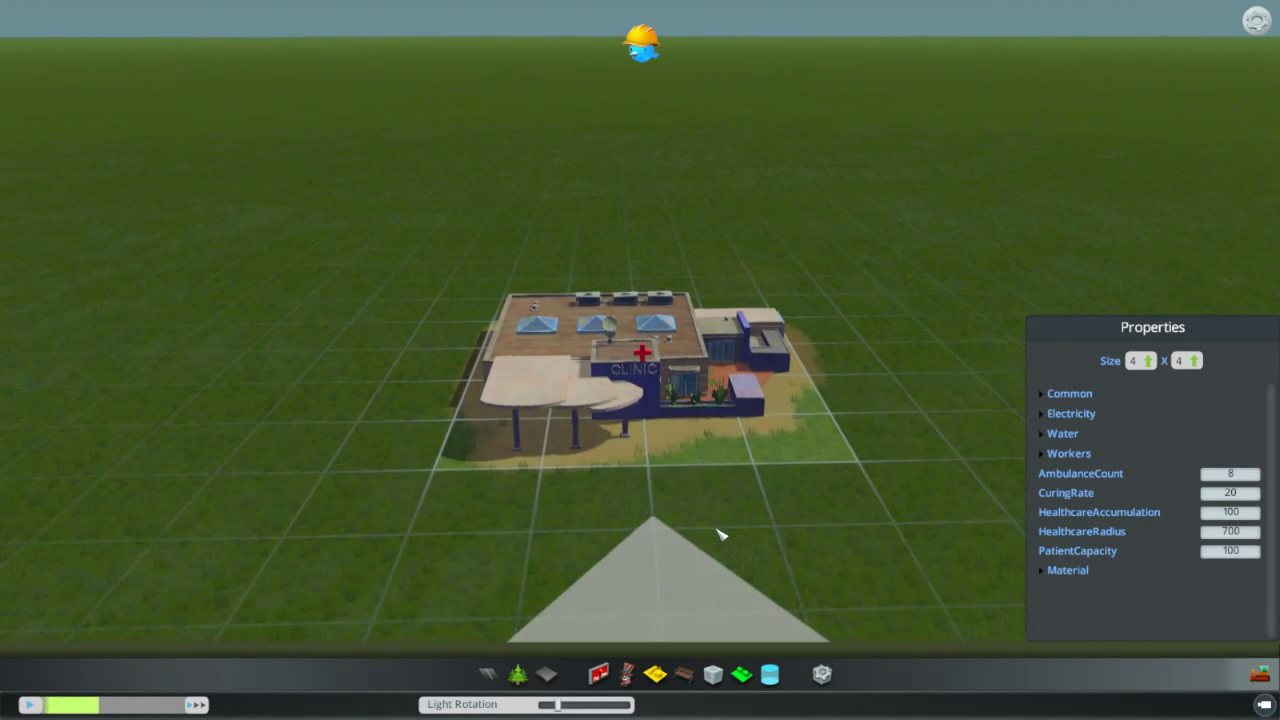
# Step: Load the saved asset Clinic With ParkingL and examine the parking lot beside the clinic
pyautogui.click(1256, 21)
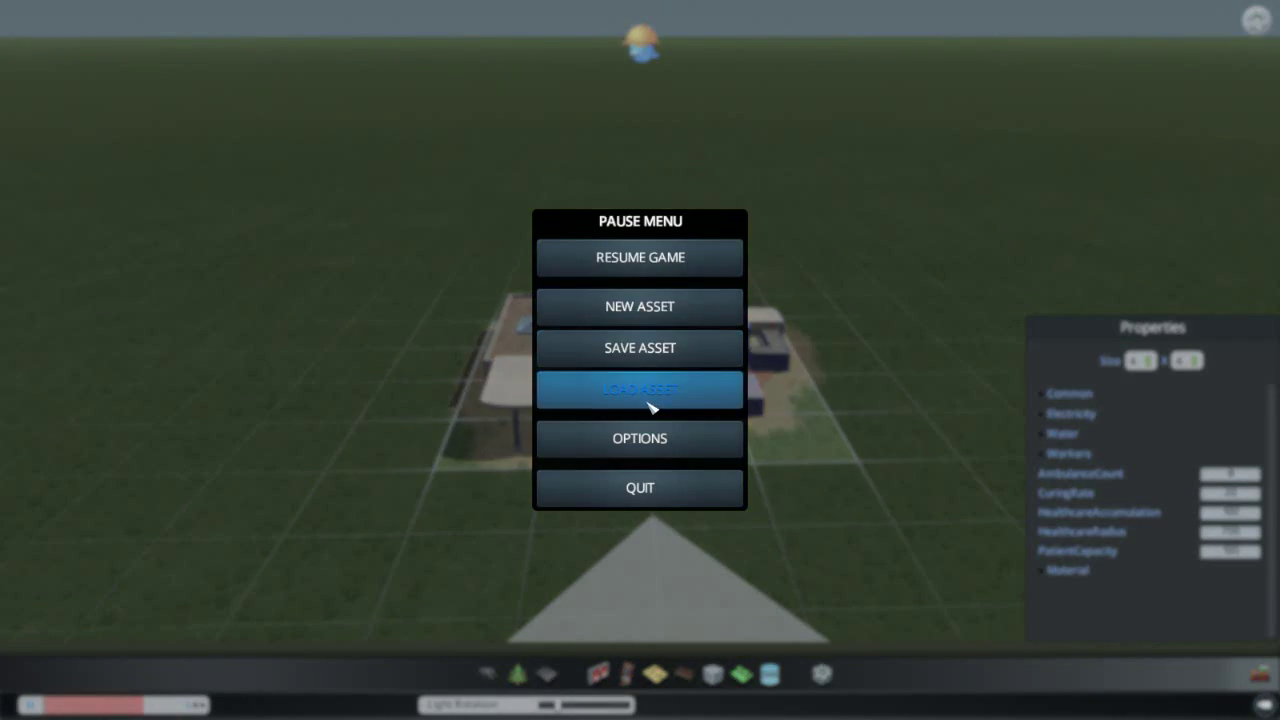
pyautogui.click(650, 407)
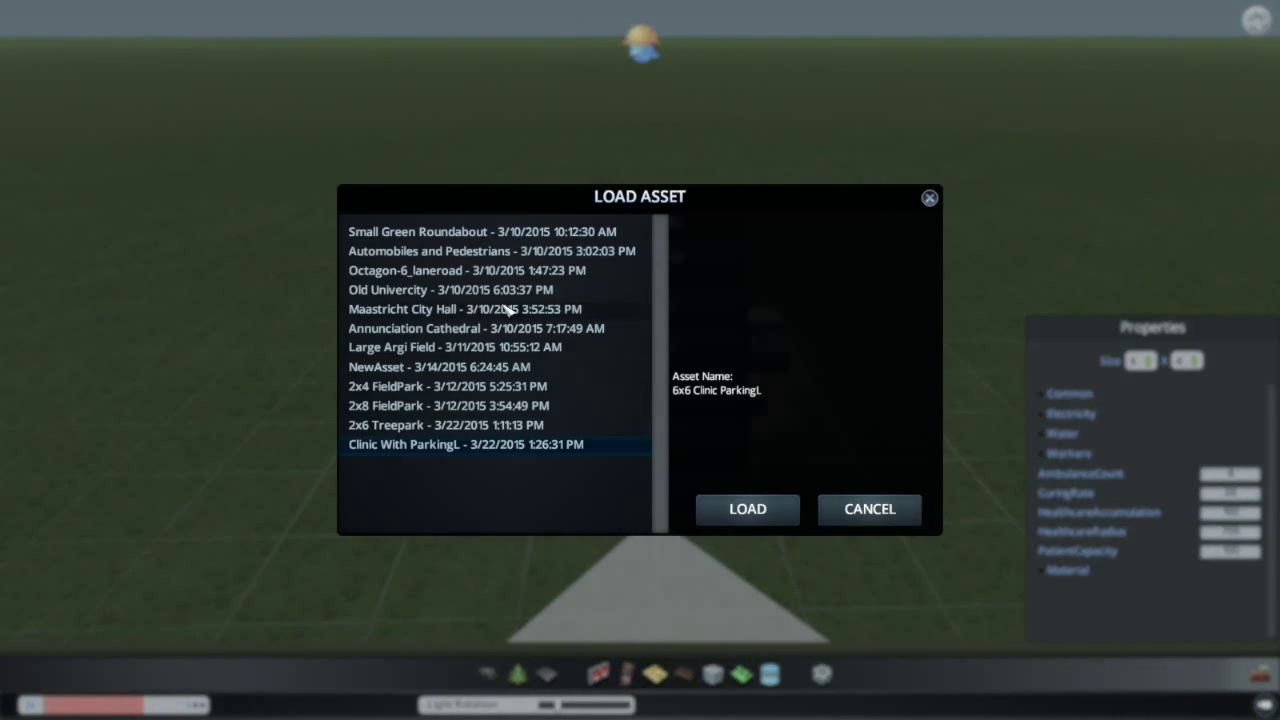
pyautogui.click(759, 509)
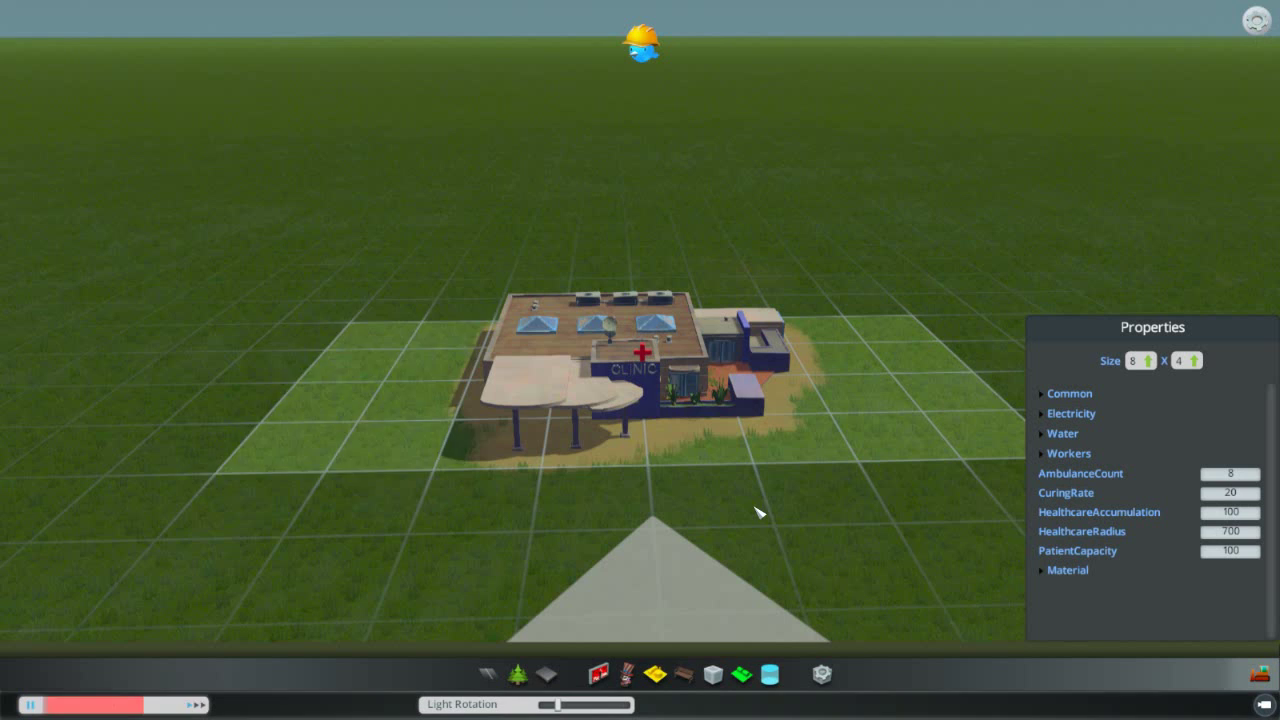
pyautogui.moveTo(683, 511); pyautogui.dragTo(775, 370, button='middle')
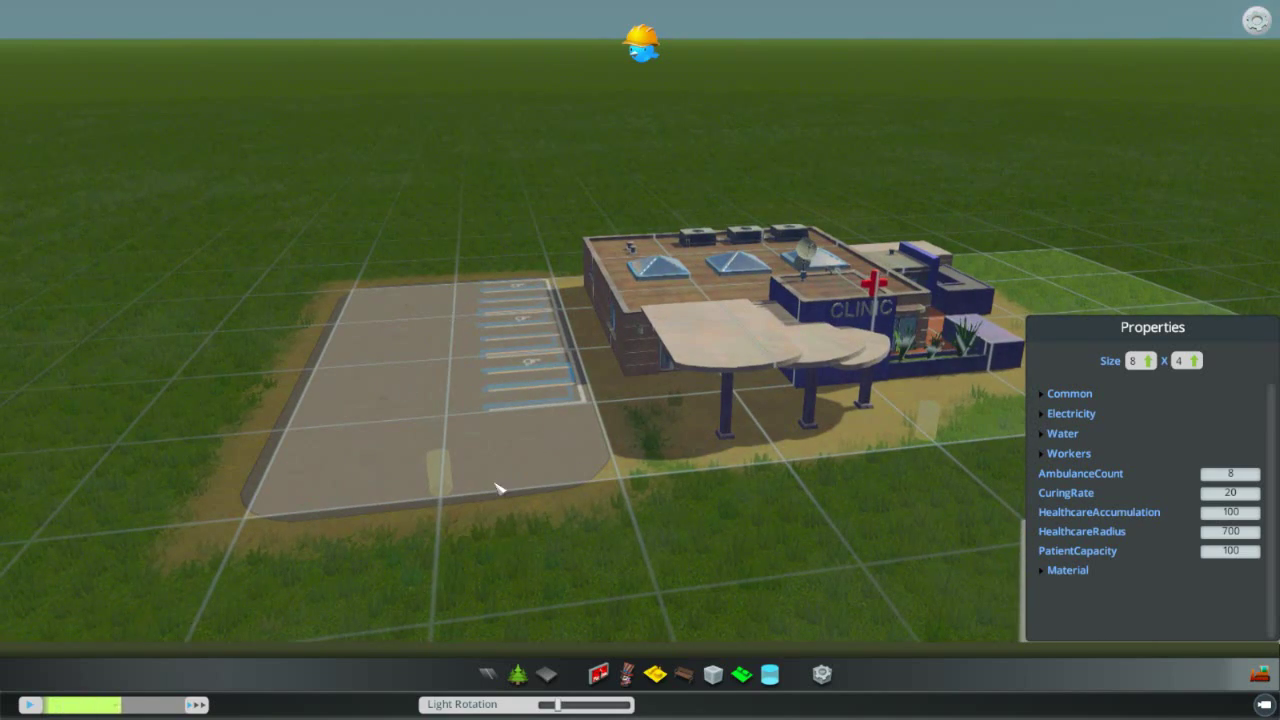
pyautogui.moveTo(500, 486)
pyautogui.mouseDown(button='middle')
pyautogui.moveTo(400, 486)
pyautogui.moveTo(529, 480)
pyautogui.moveTo(512, 465)
pyautogui.mouseUp(button='middle')
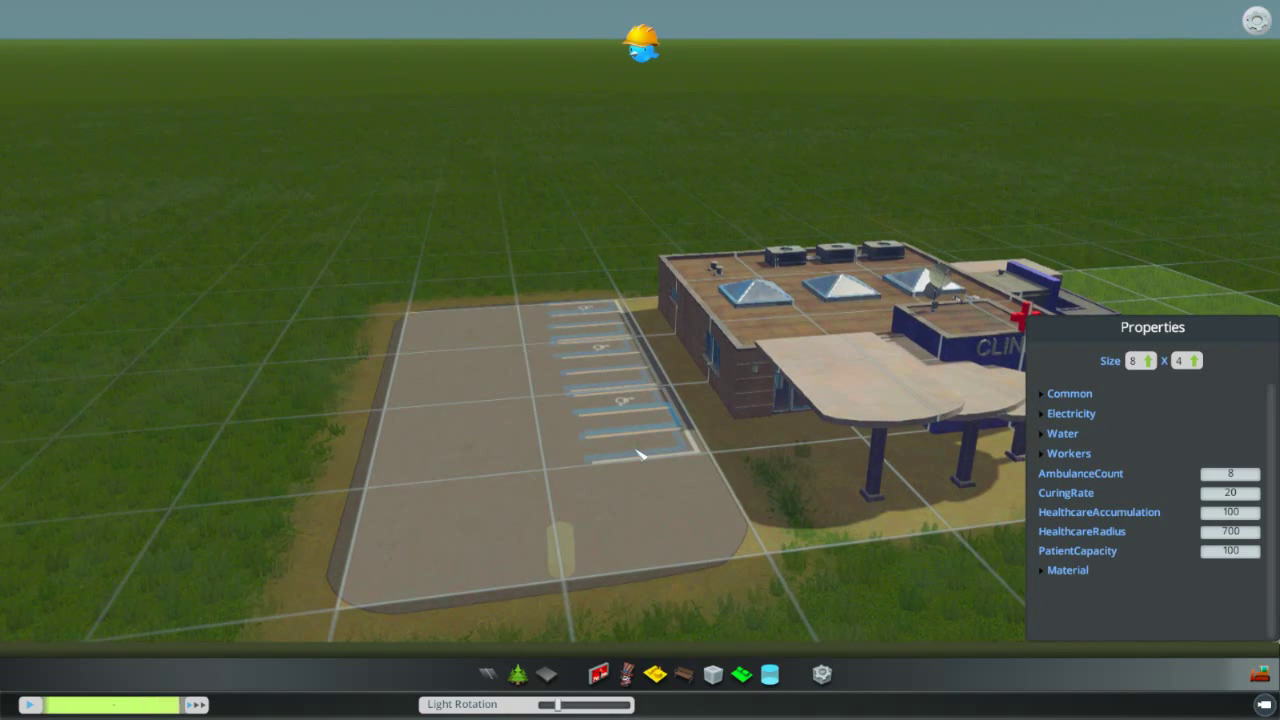
pyautogui.press('d')
pyautogui.press('s')
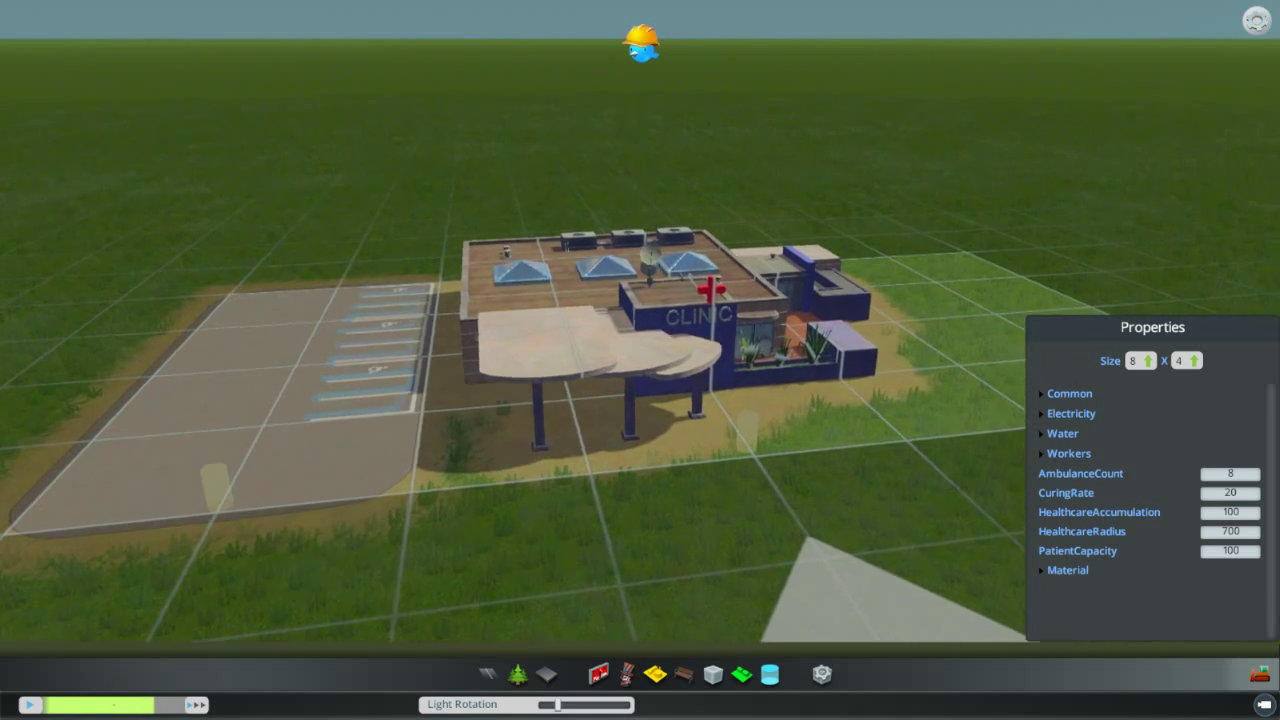
# Step: Start another new asset and choose Building as its type
pyautogui.click(1255, 22)
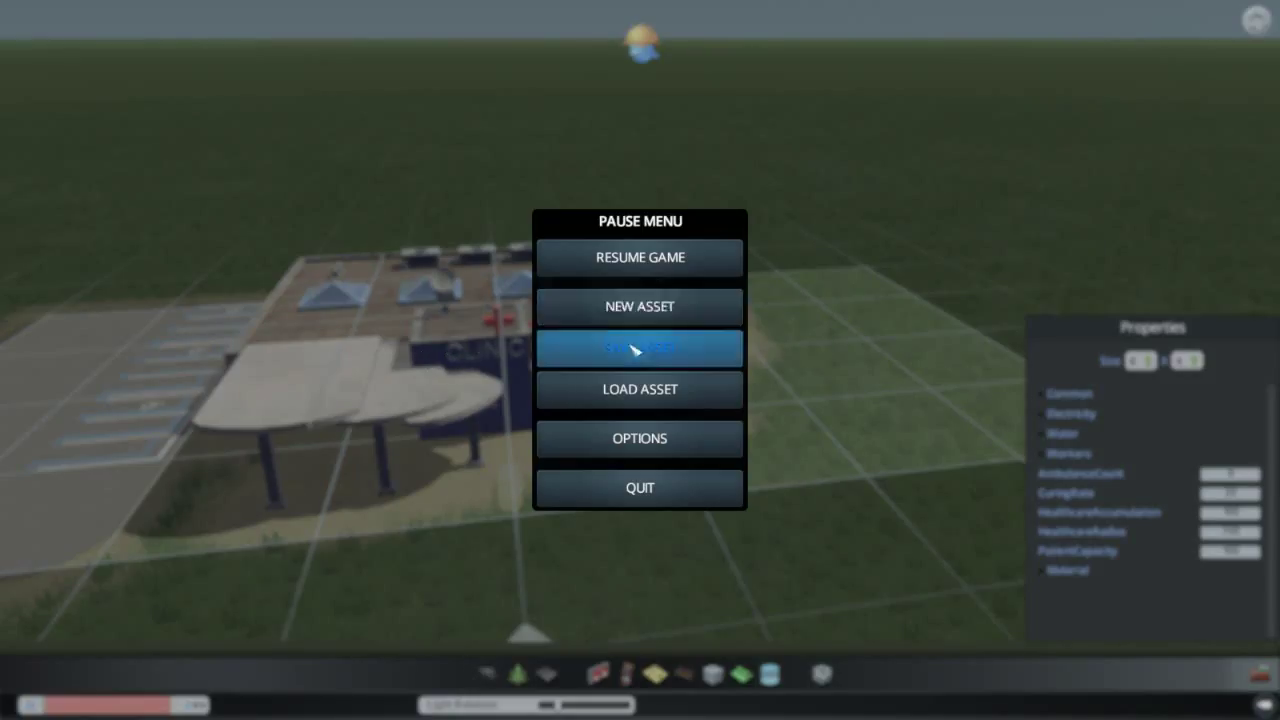
pyautogui.click(620, 312)
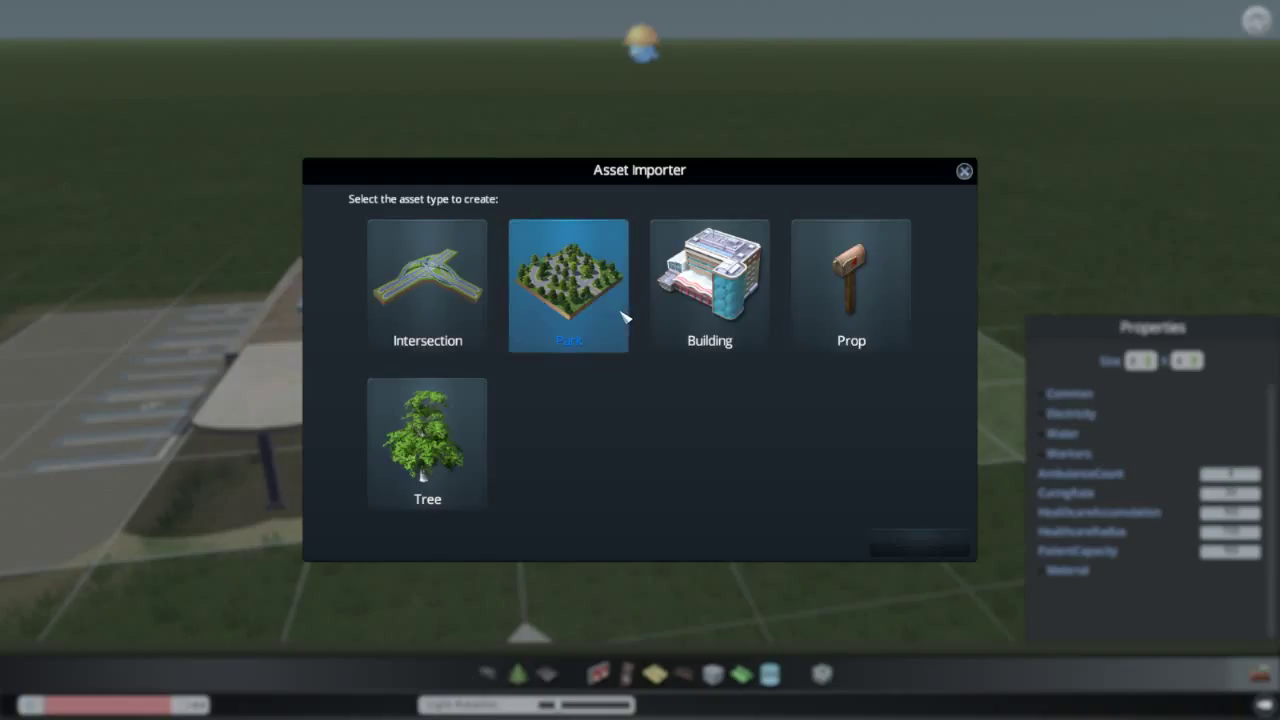
pyautogui.click(722, 292)
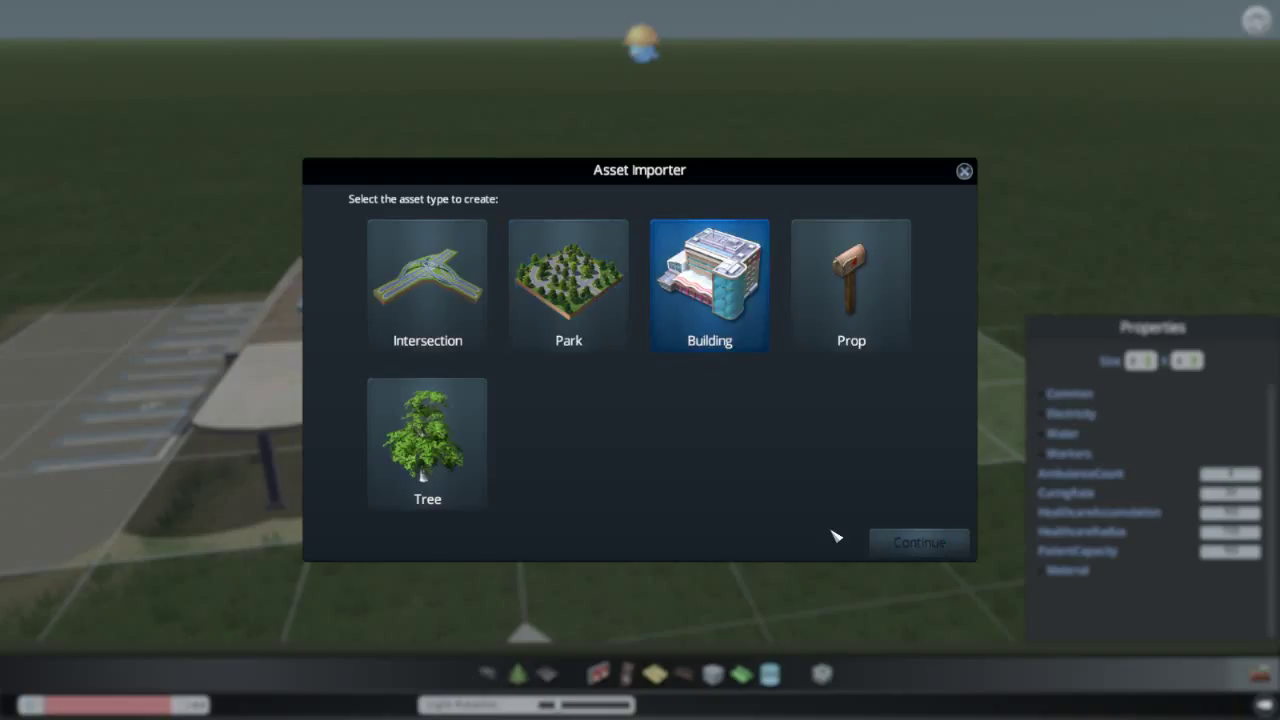
pyautogui.click(915, 542)
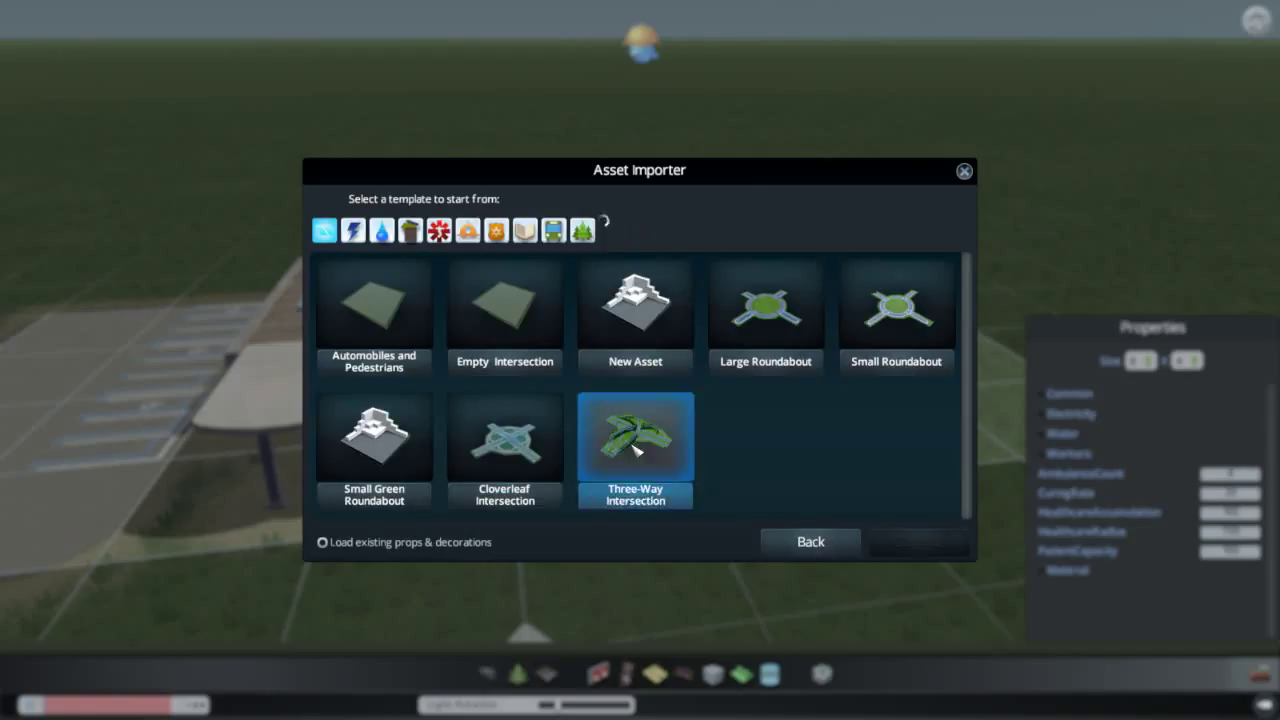
# Step: Create the building from the Fire House template in the fire department category, using the default model
pyautogui.click(467, 230)
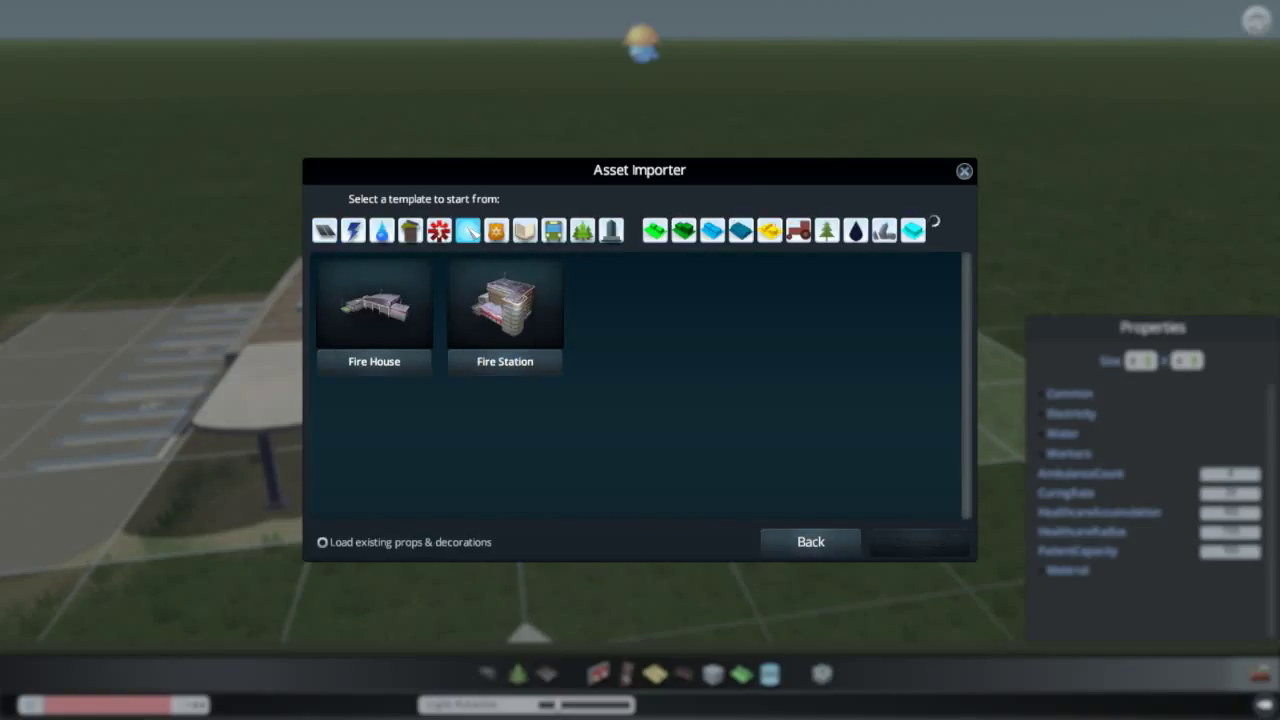
pyautogui.click(398, 314)
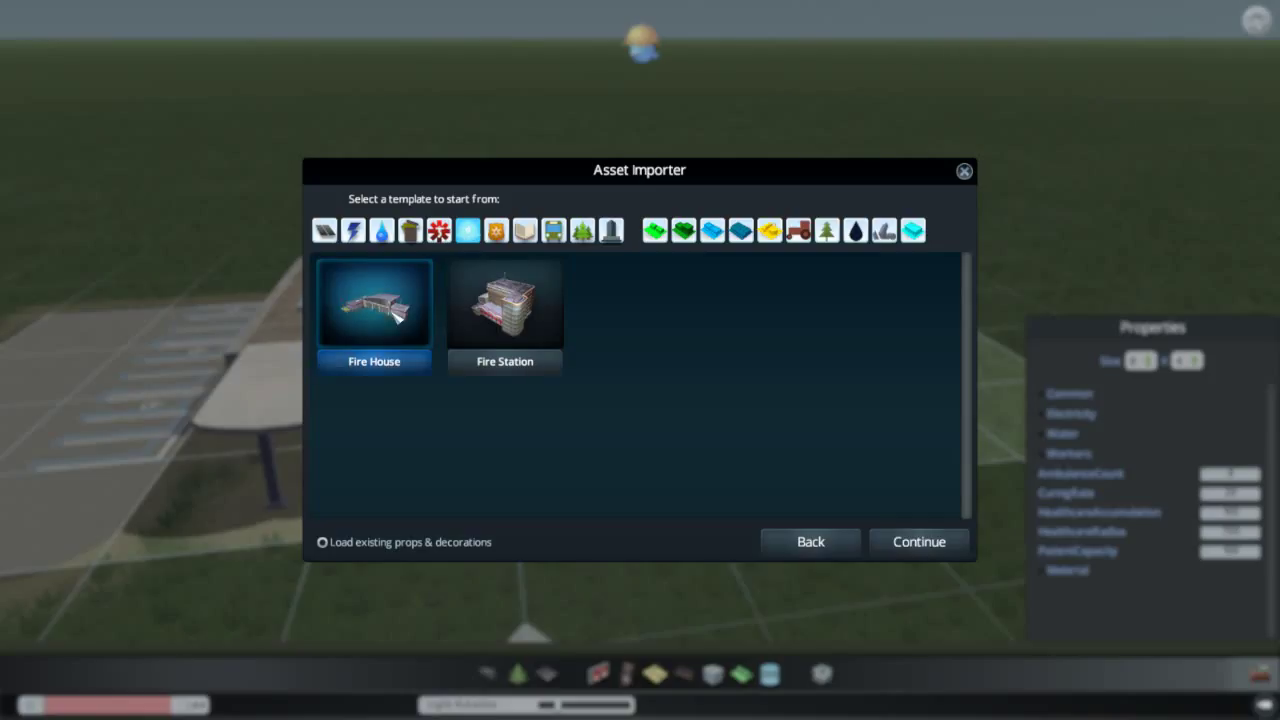
pyautogui.click(903, 540)
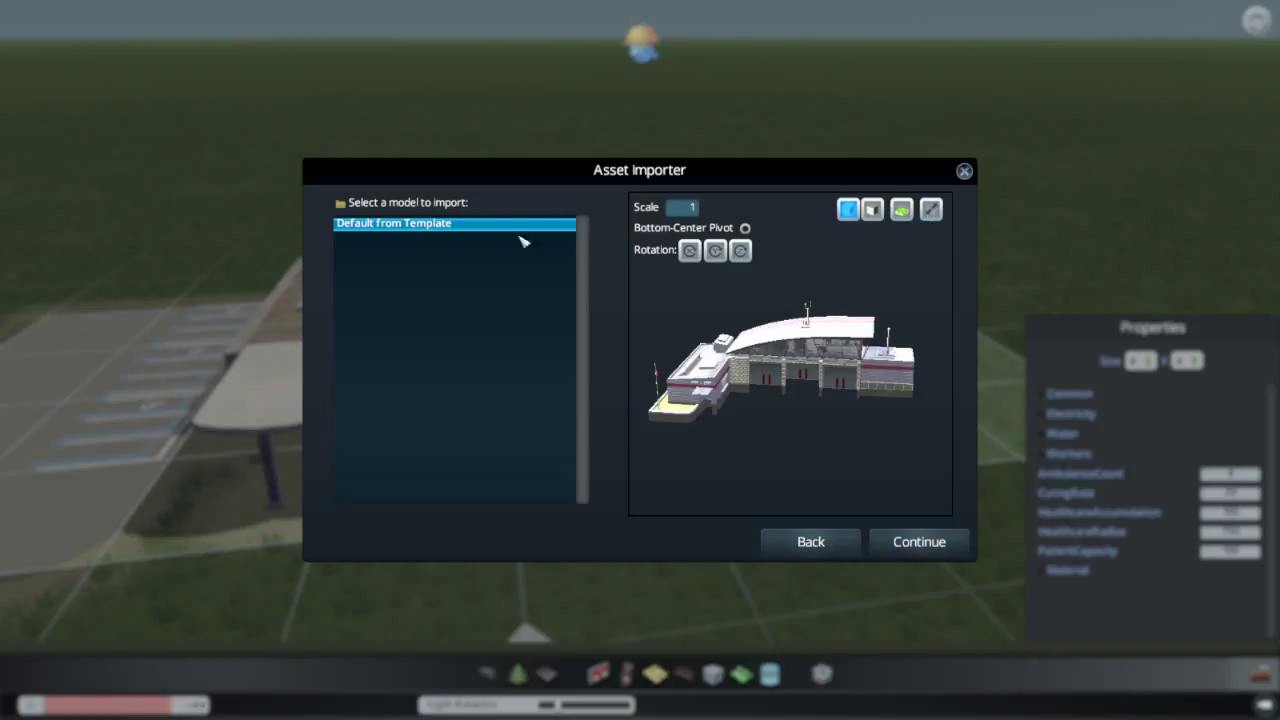
pyautogui.click(927, 547)
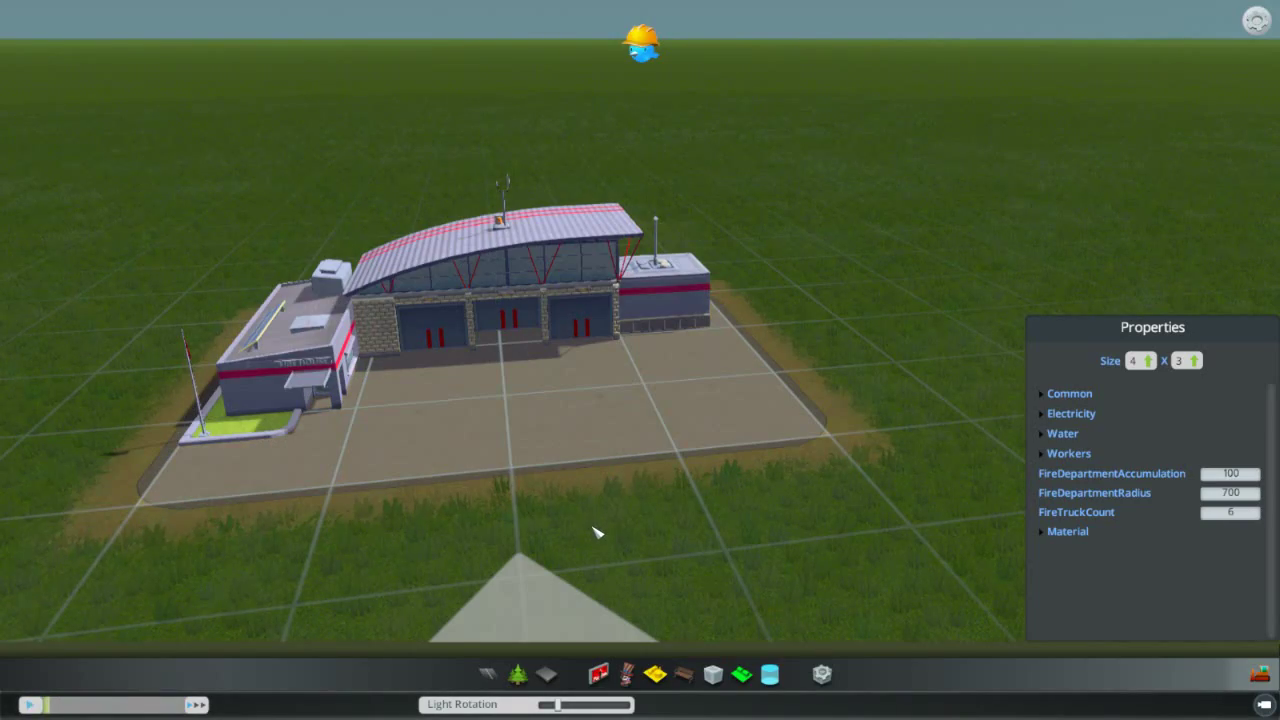
pyautogui.scroll(-3, 596, 531)
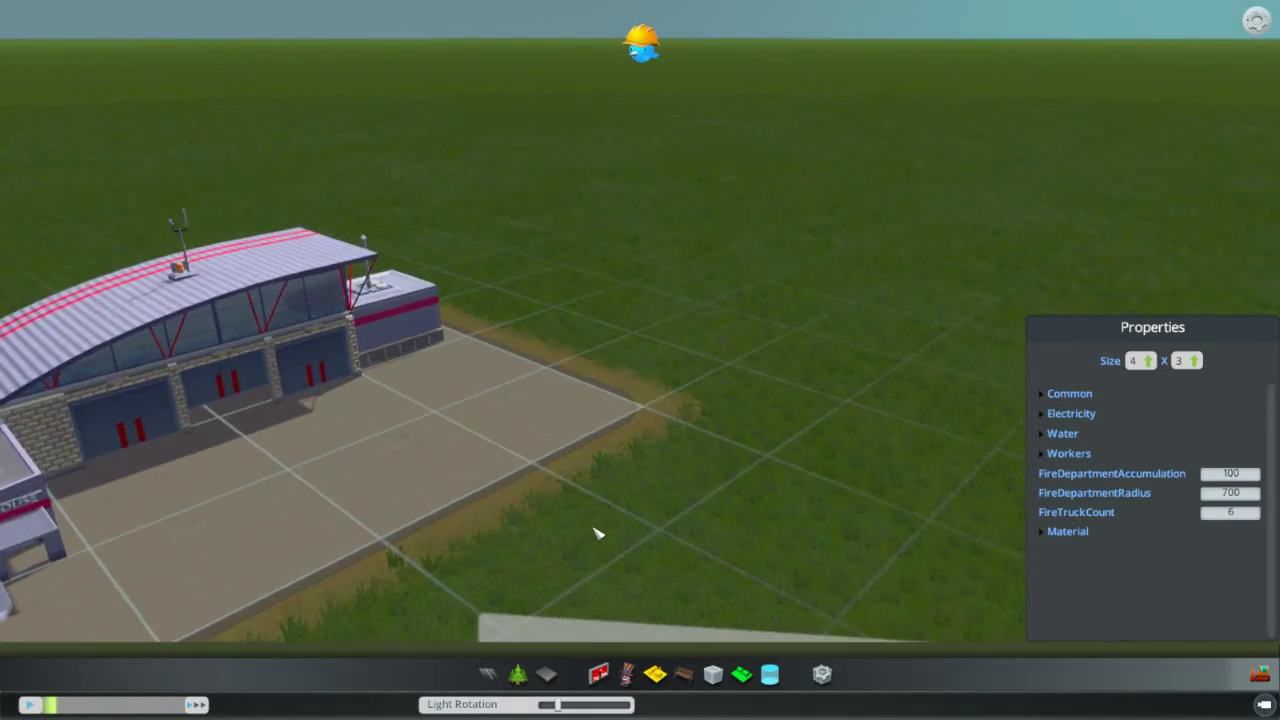
pyautogui.scroll(4, 640, 520)
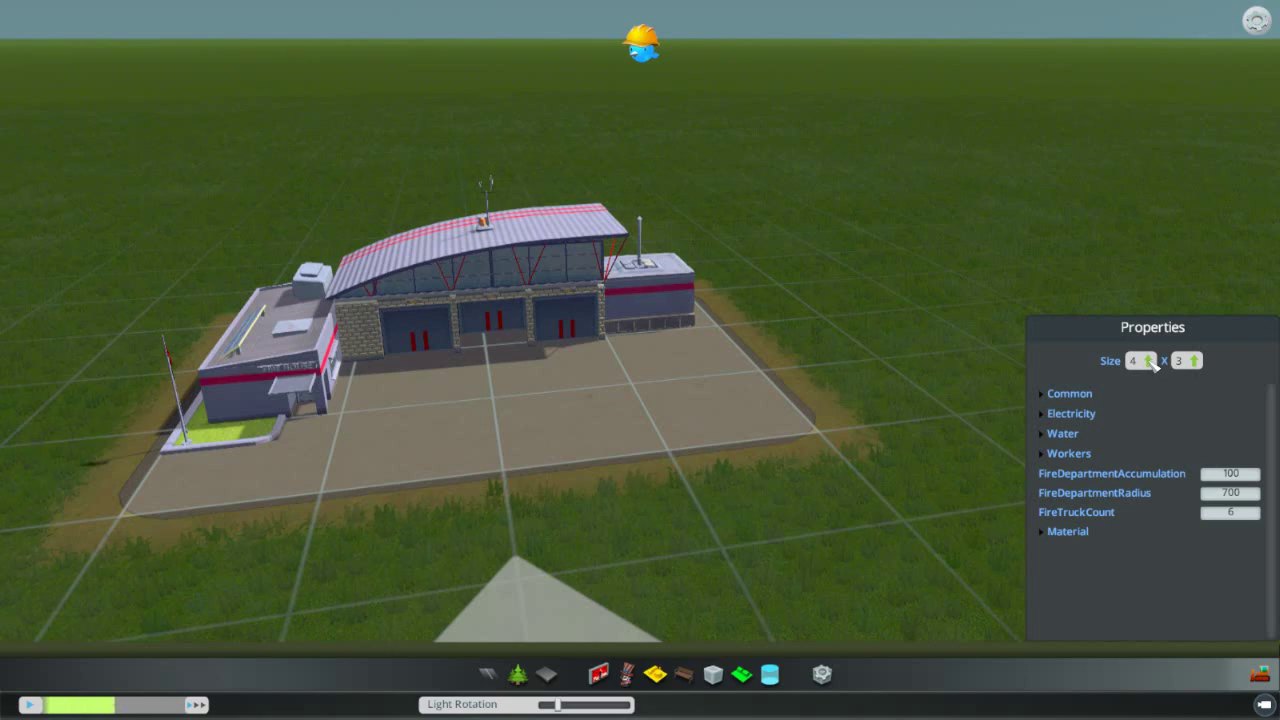
# Step: Try lot widths of 6 and 8 cells for the fire house
pyautogui.click(1150, 361)
pyautogui.click(1137, 267)
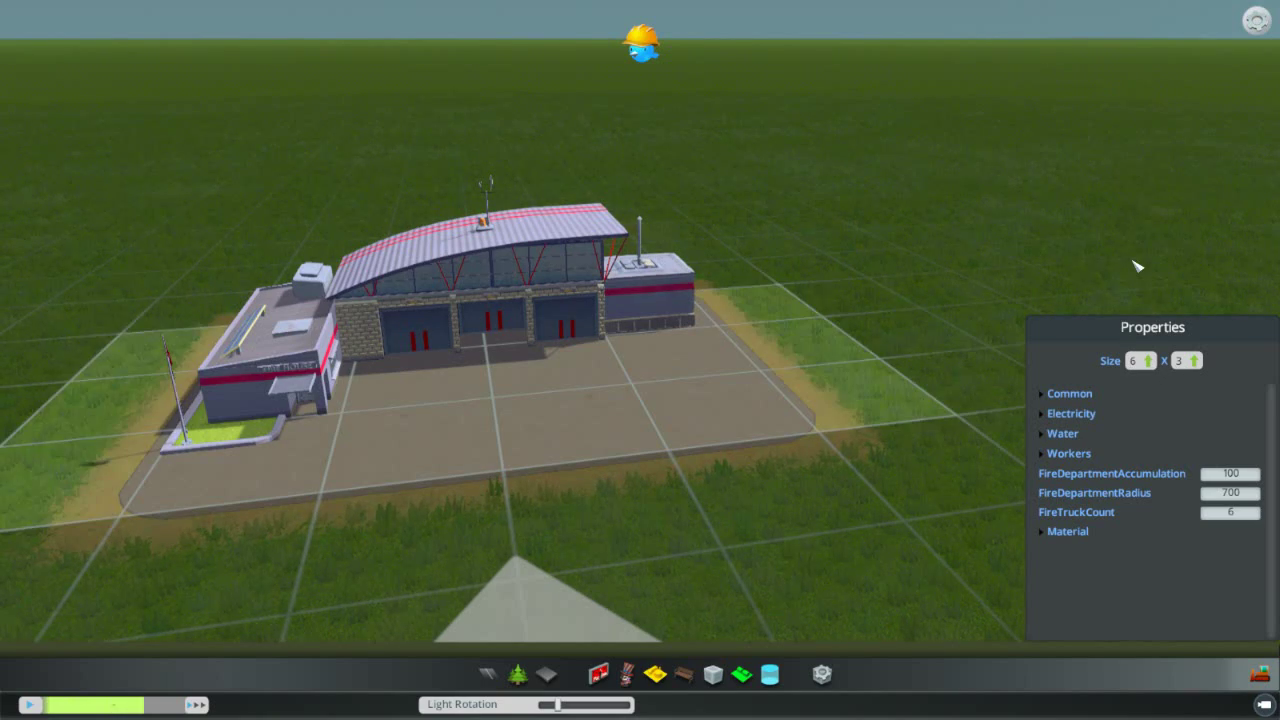
pyautogui.click(1150, 361)
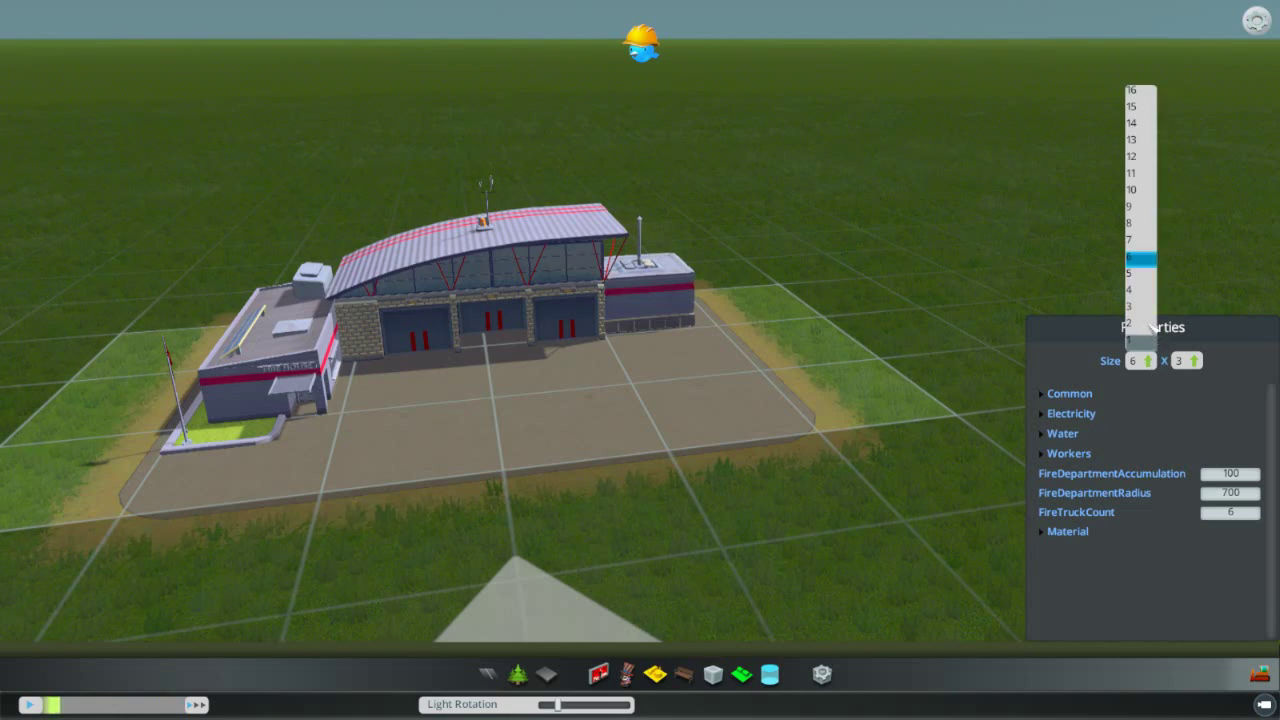
pyautogui.click(1137, 234)
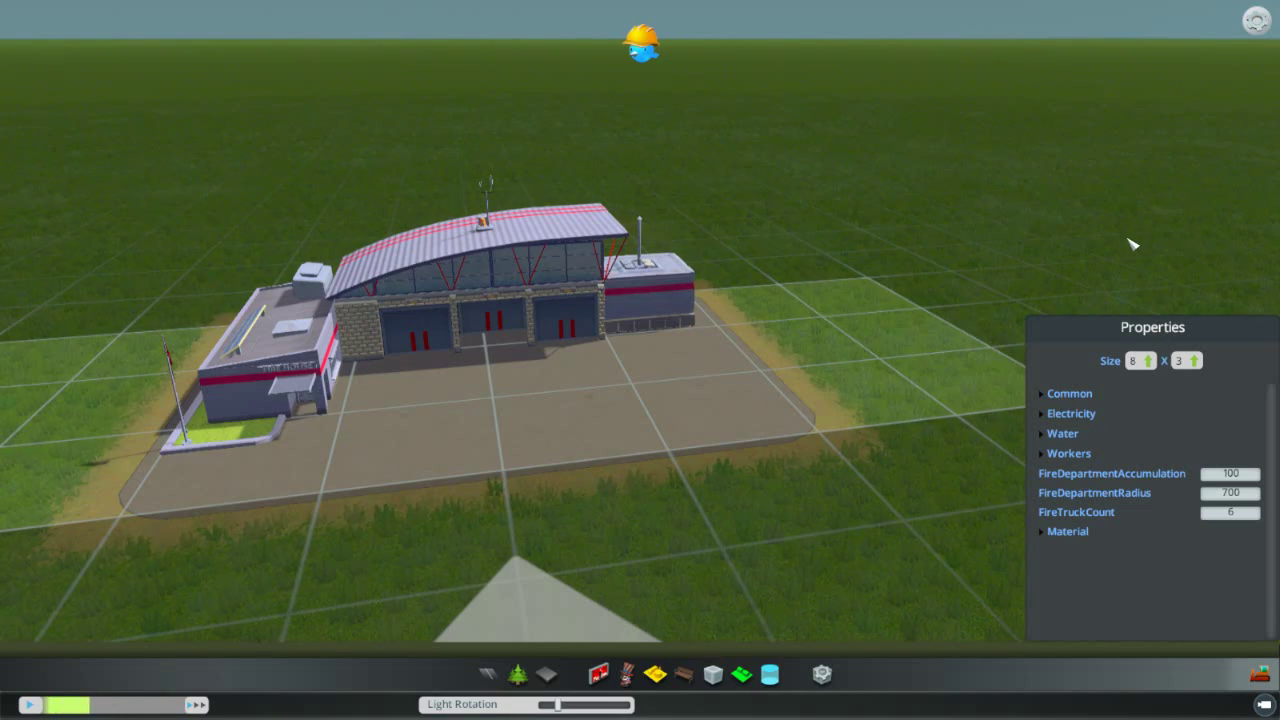
# Step: Set the fire house lot's depth to 4 cells and inspect the free ground beside the building
pyautogui.click(1194, 361)
pyautogui.click(1182, 289)
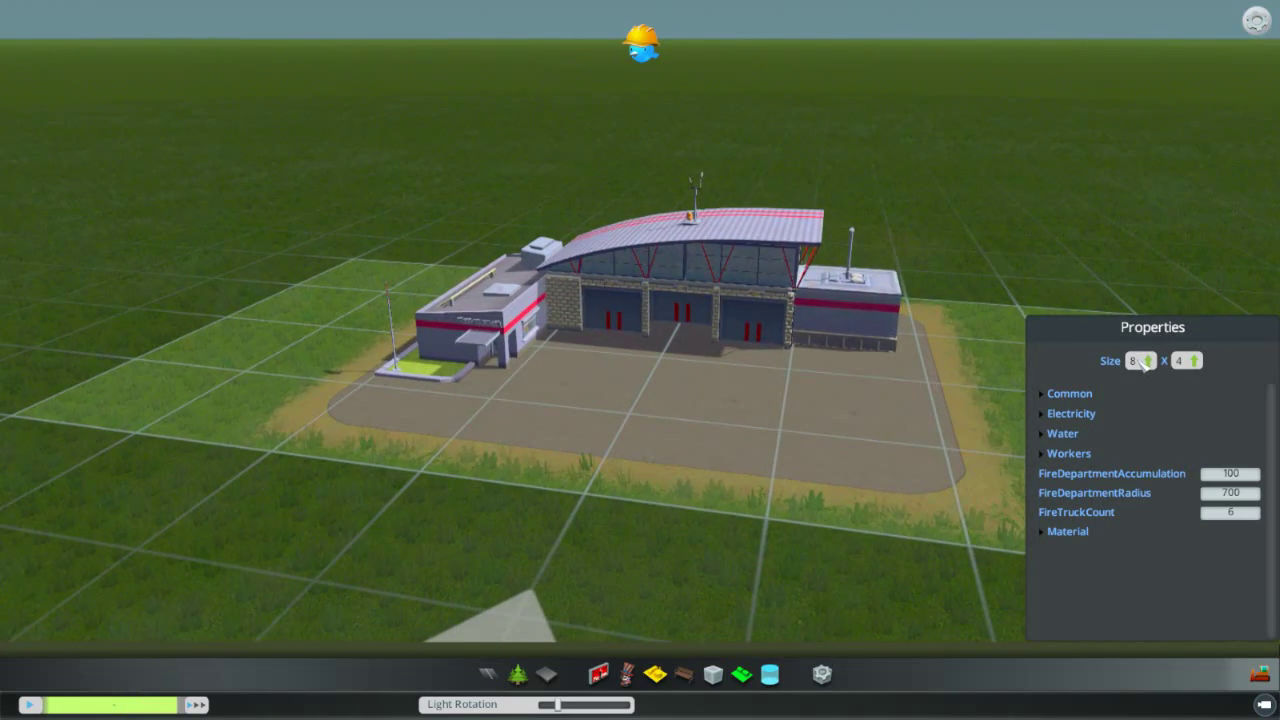
pyautogui.moveTo(1129, 369); pyautogui.dragTo(1050, 272, button='middle')
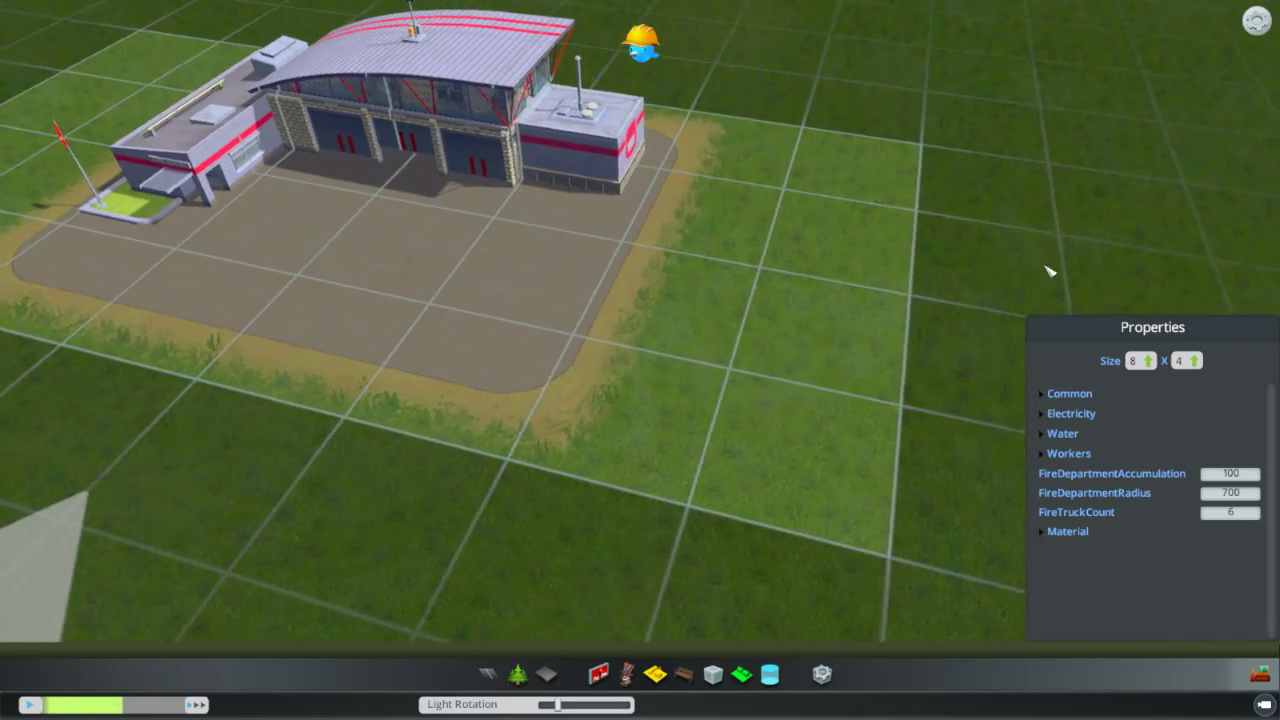
pyautogui.moveTo(703, 357); pyautogui.dragTo(920, 380, button='middle')
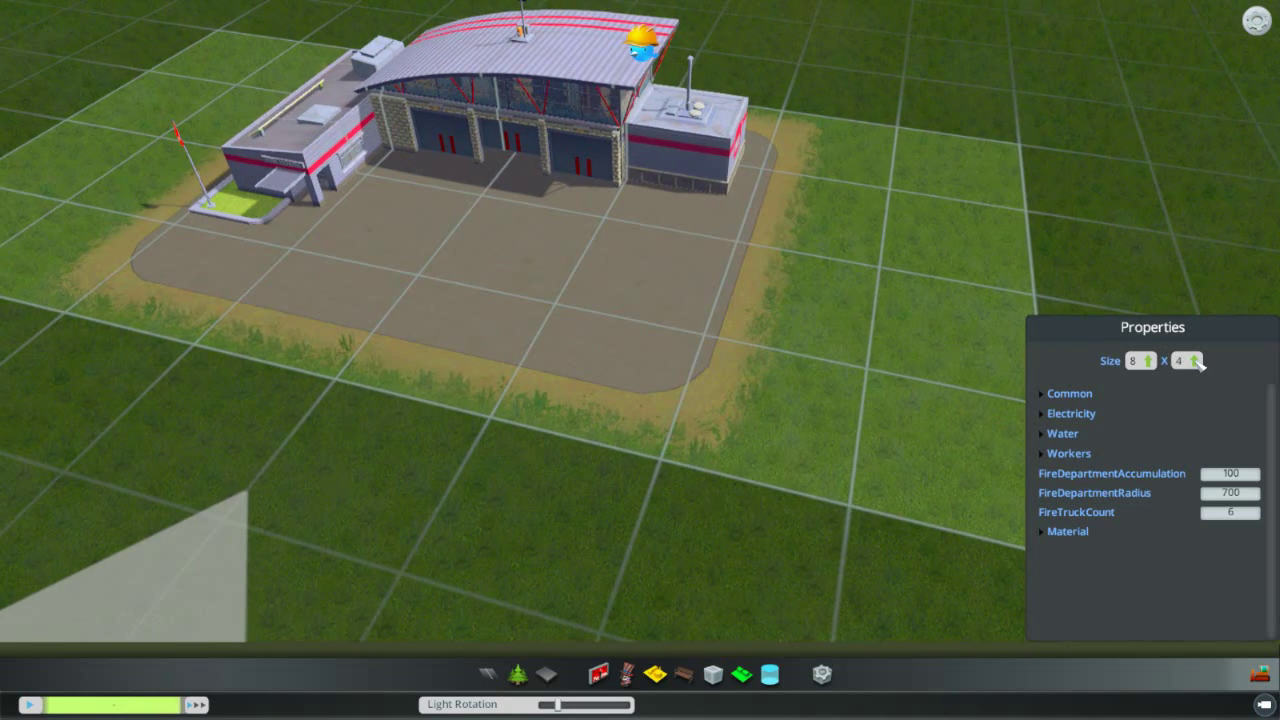
# Step: Try a width of 6 cells for the fire house lot and settle on 7
pyautogui.click(1140, 361)
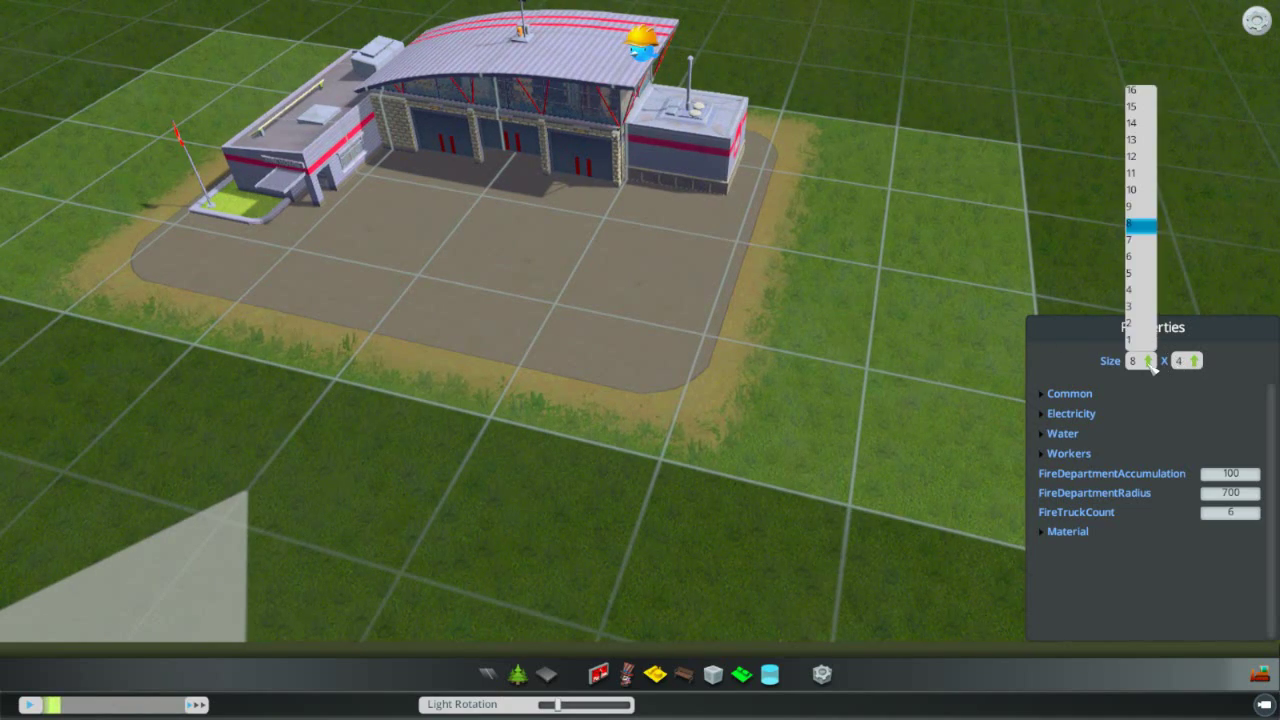
pyautogui.click(1139, 258)
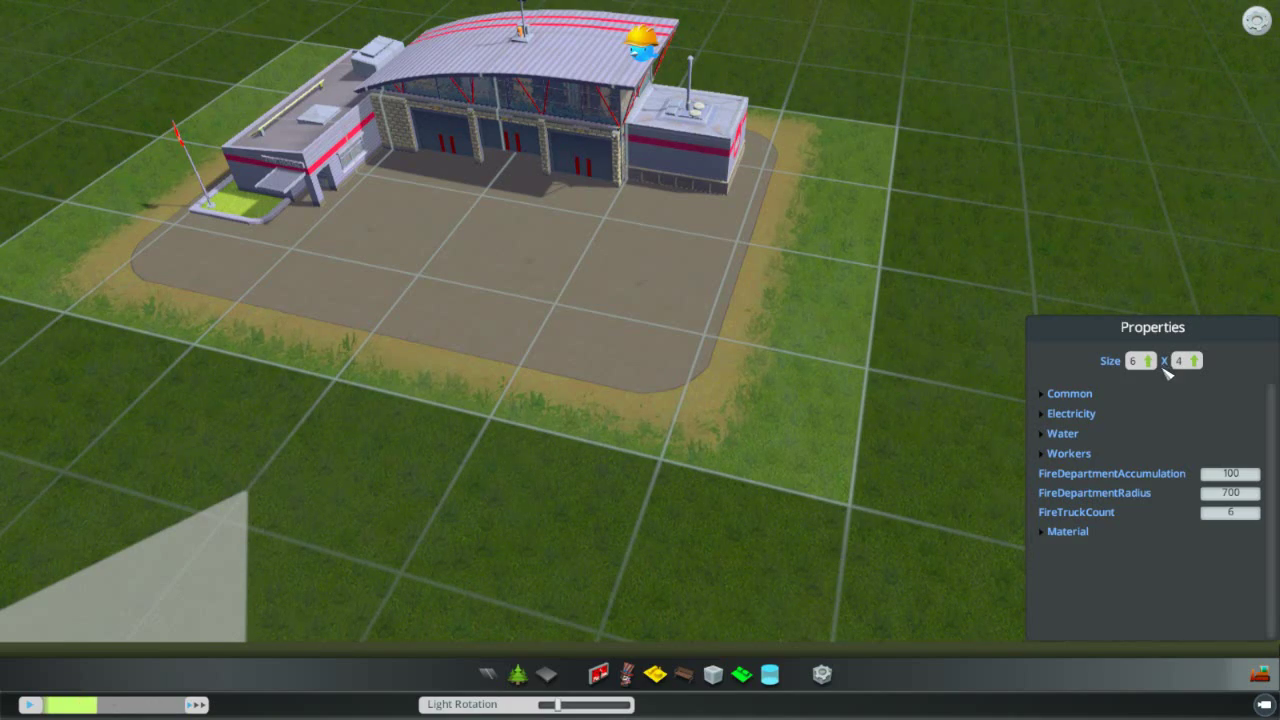
pyautogui.click(1152, 366)
pyautogui.click(1145, 245)
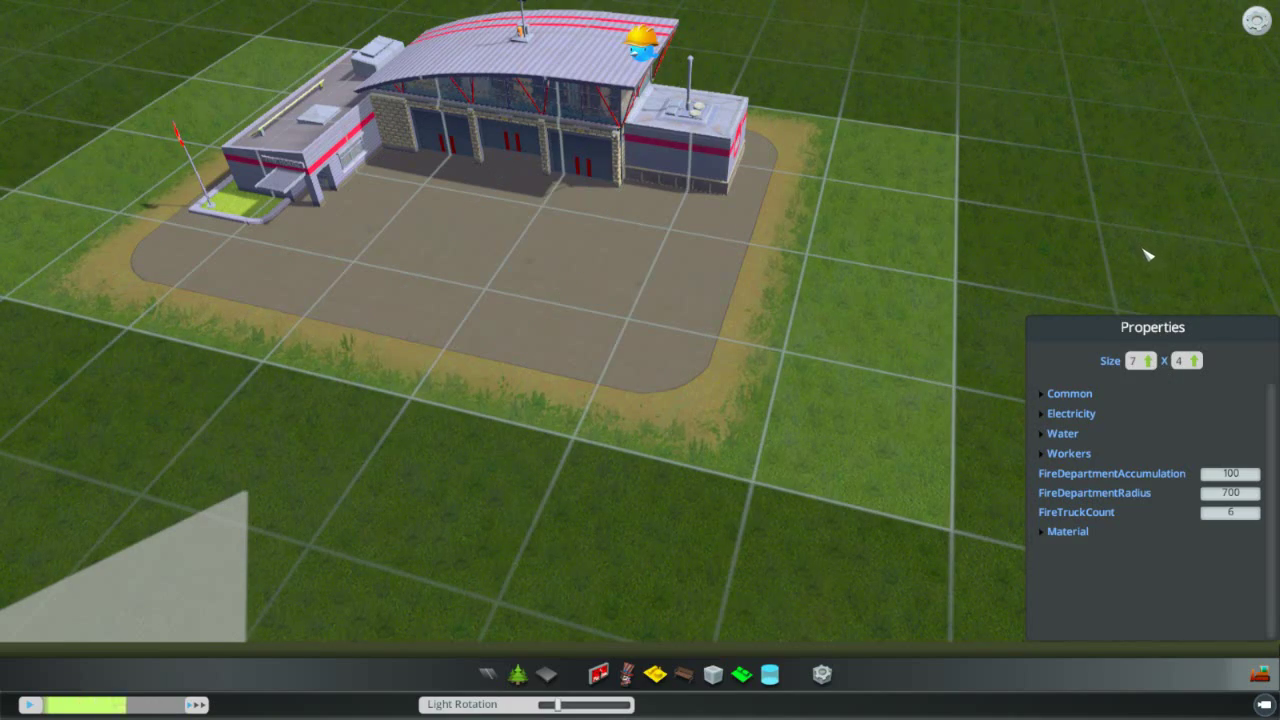
# Step: Set the fire house lot's size to 8 by 3 cells
pyautogui.click(1154, 363)
pyautogui.click(1138, 221)
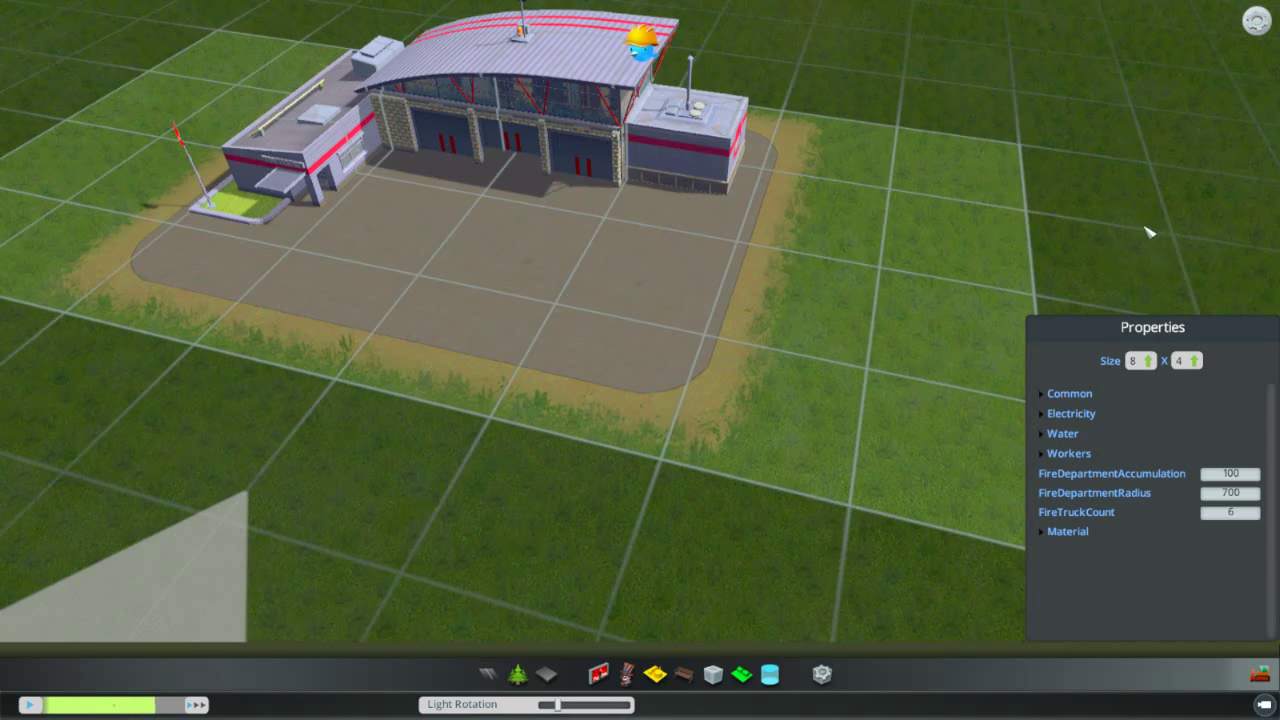
pyautogui.click(1186, 361)
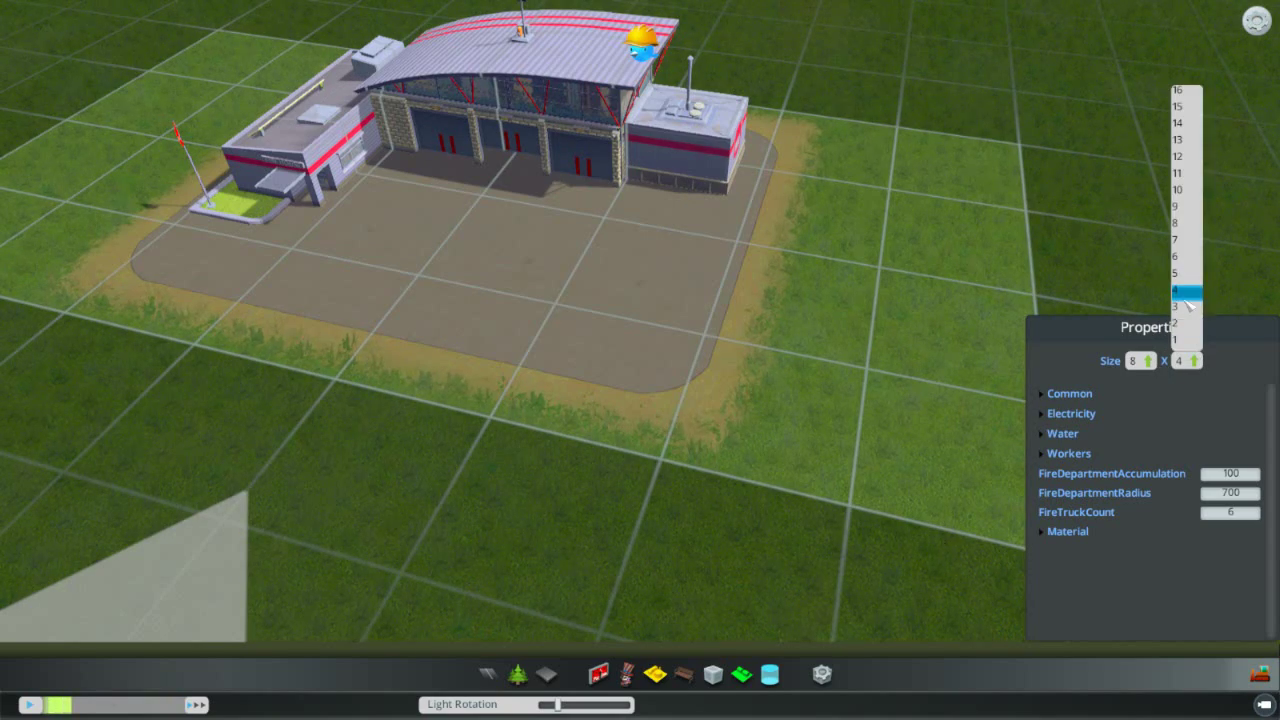
pyautogui.click(1189, 306)
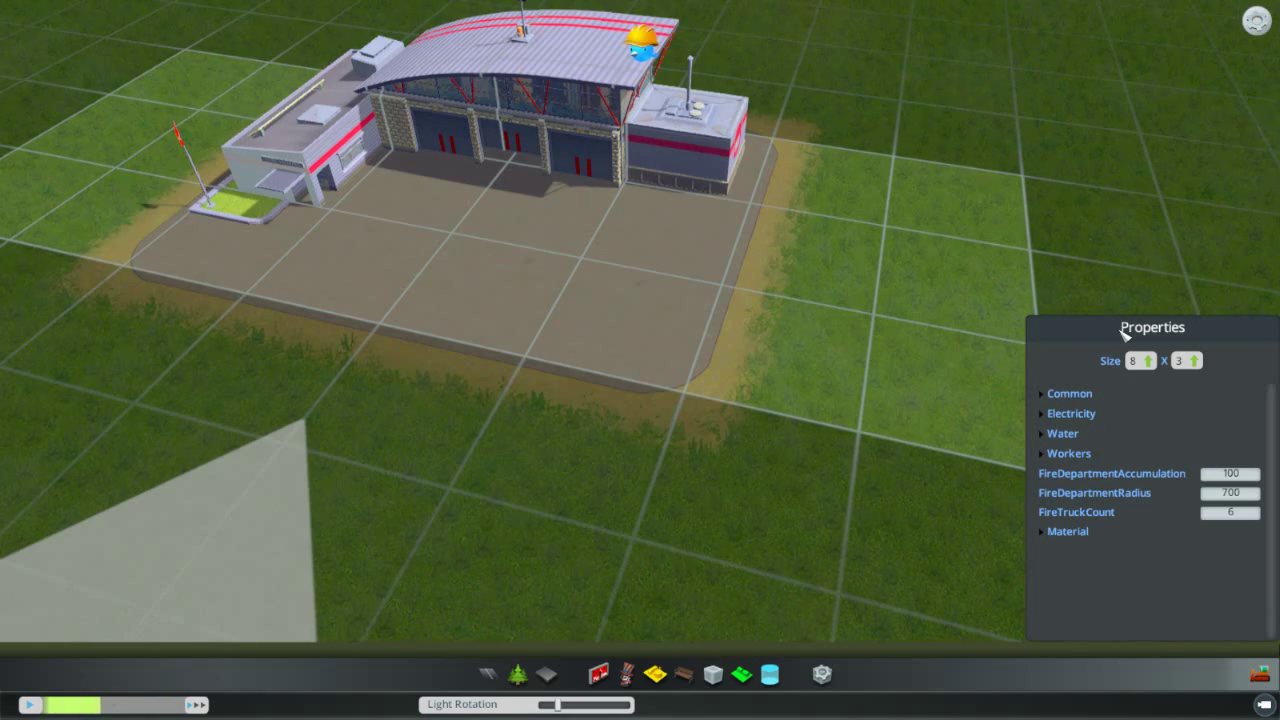
# Step: Pave the free ground beside the building's annex, two cells wide and three cells deep
pyautogui.press('d')
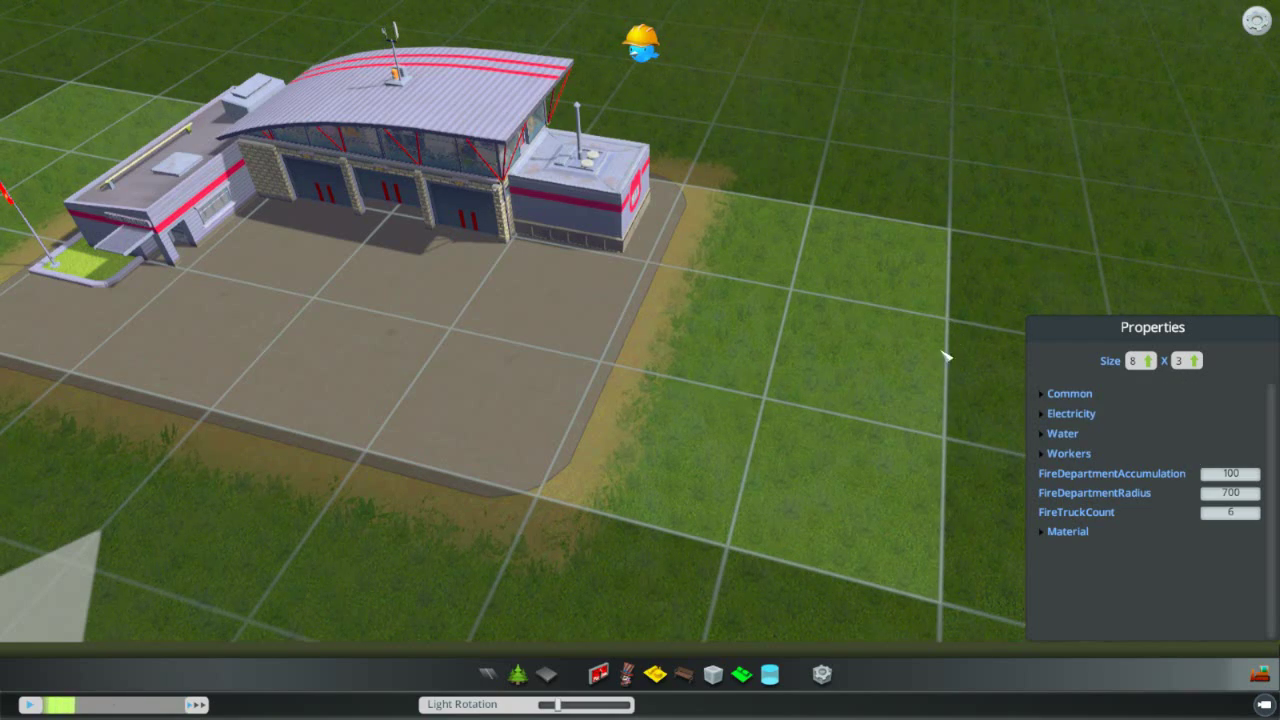
pyautogui.scroll(5, 580, 320)
pyautogui.moveTo(580, 320); pyautogui.dragTo(607, 371, button='middle')
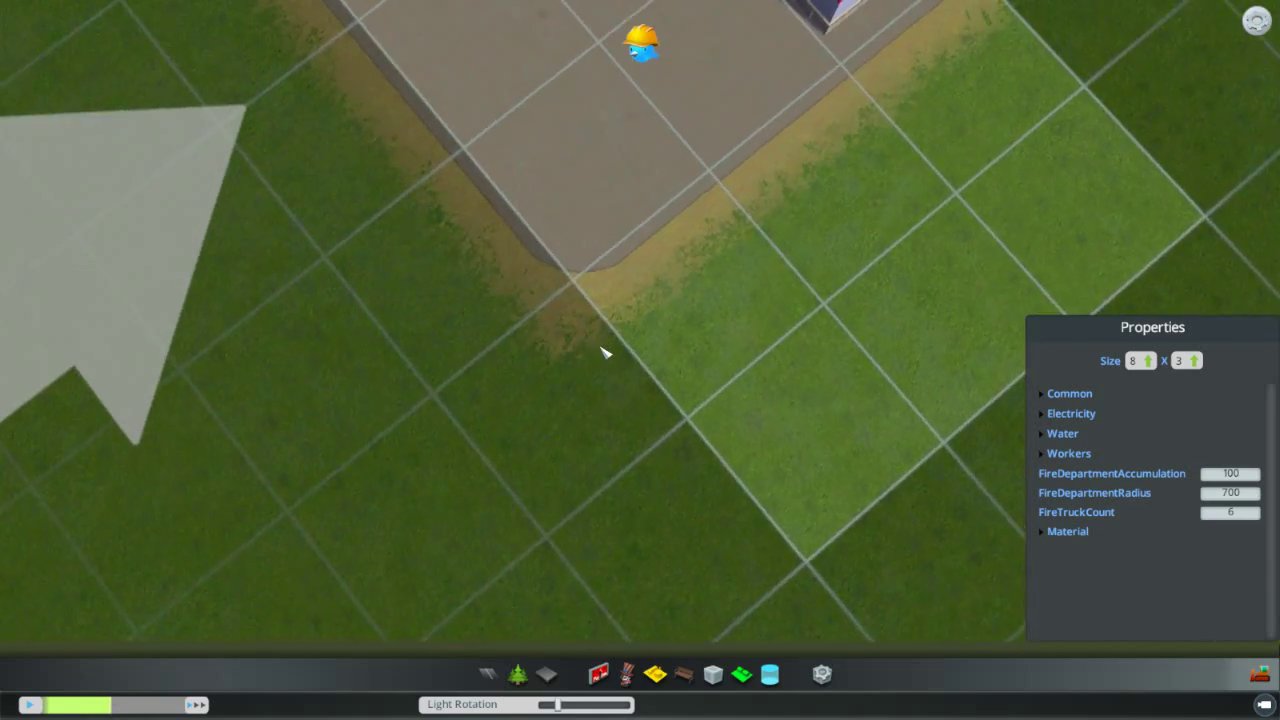
pyautogui.scroll(3, 660, 462)
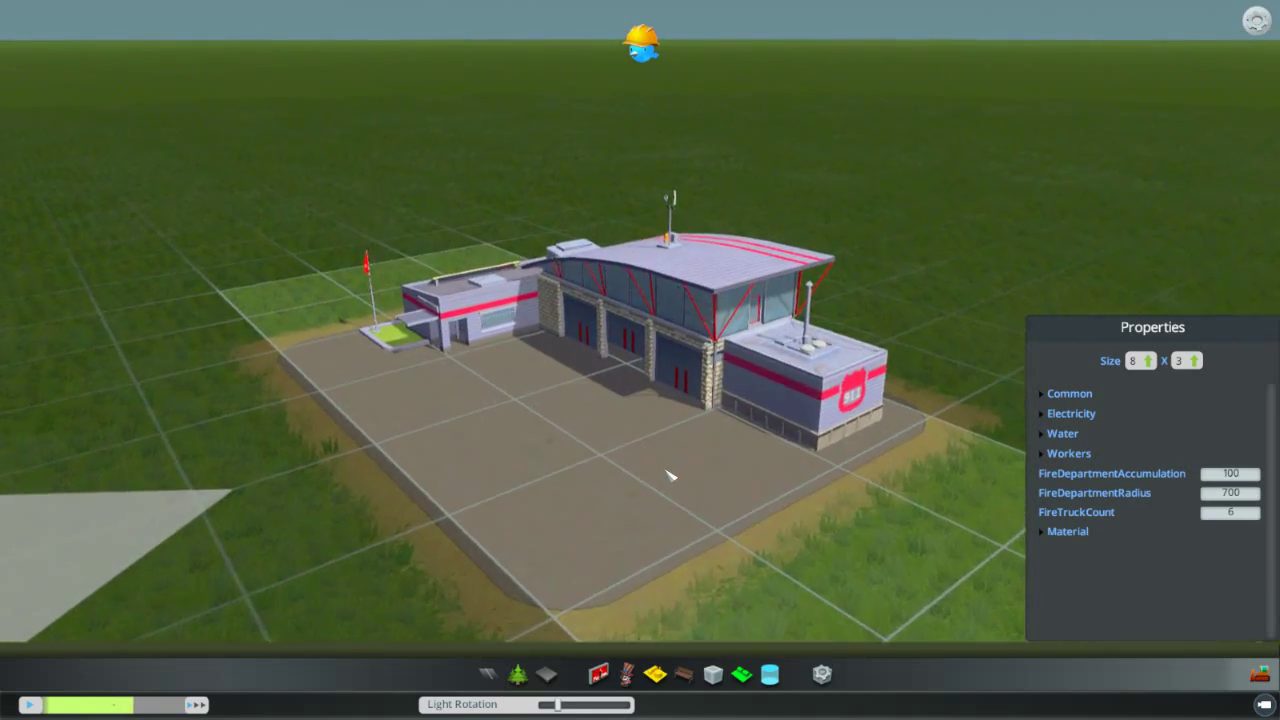
pyautogui.press('d')
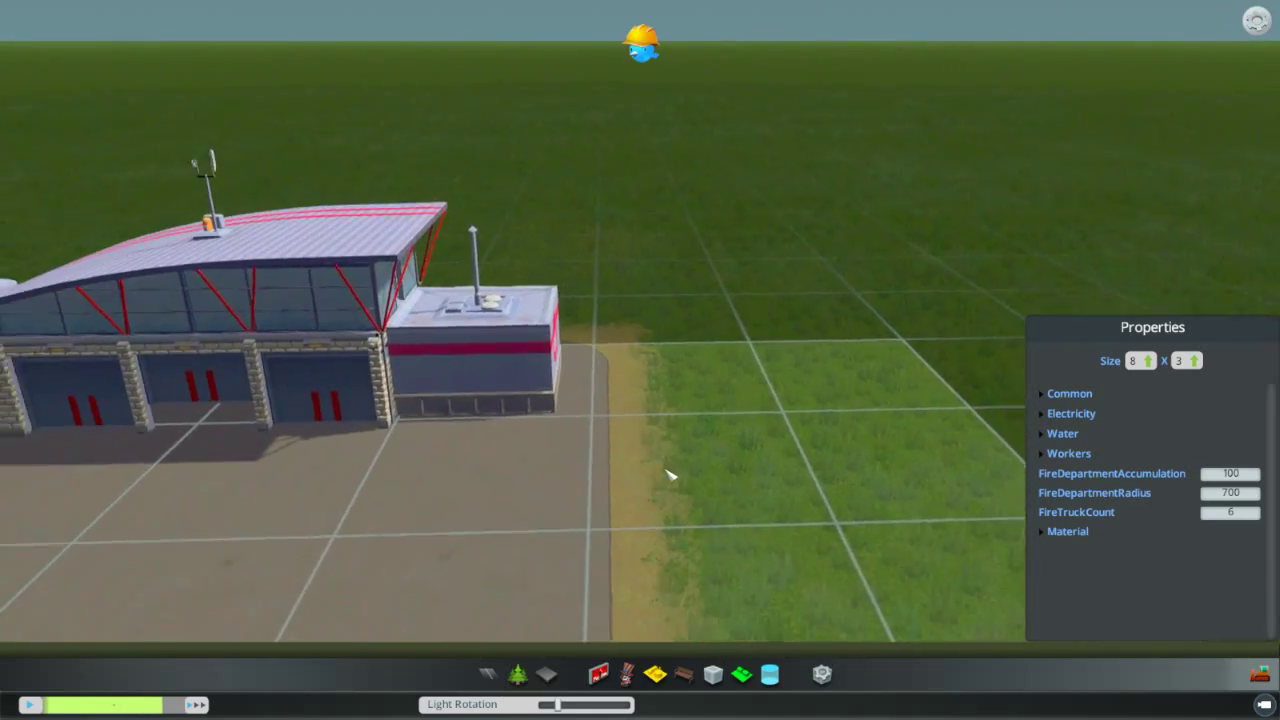
pyautogui.scroll(-2, 600, 500)
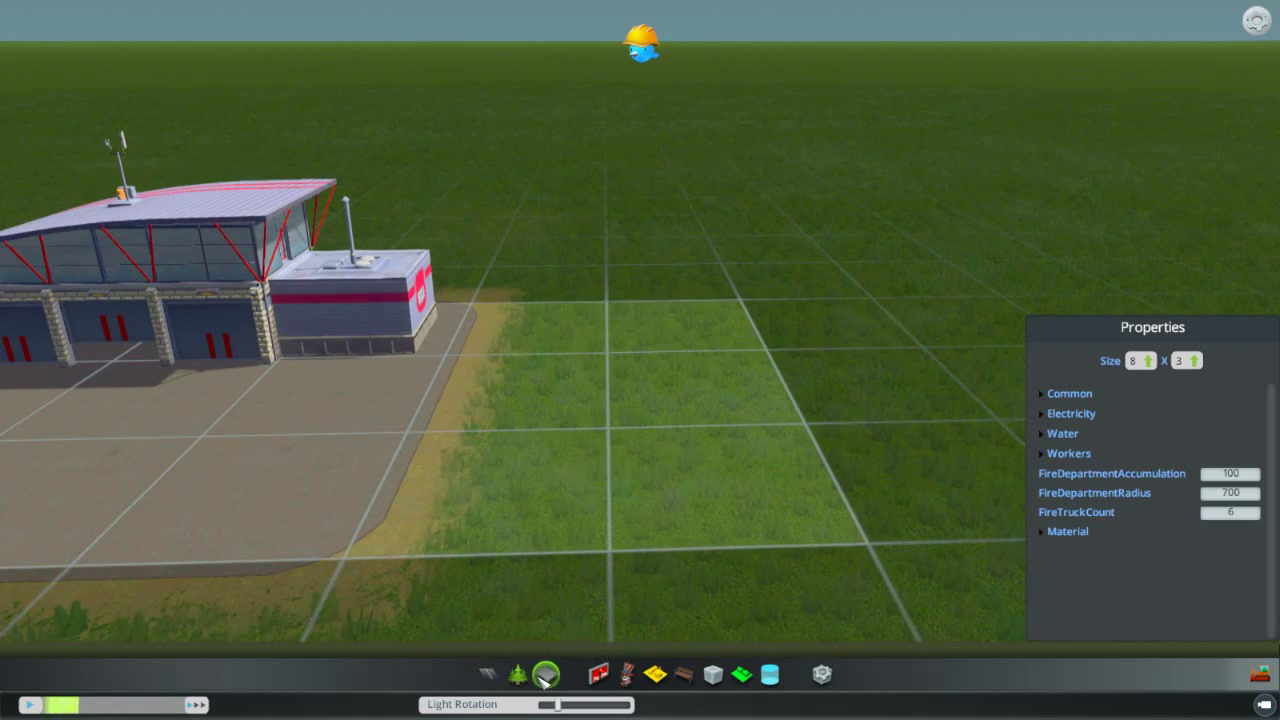
pyautogui.click(545, 676)
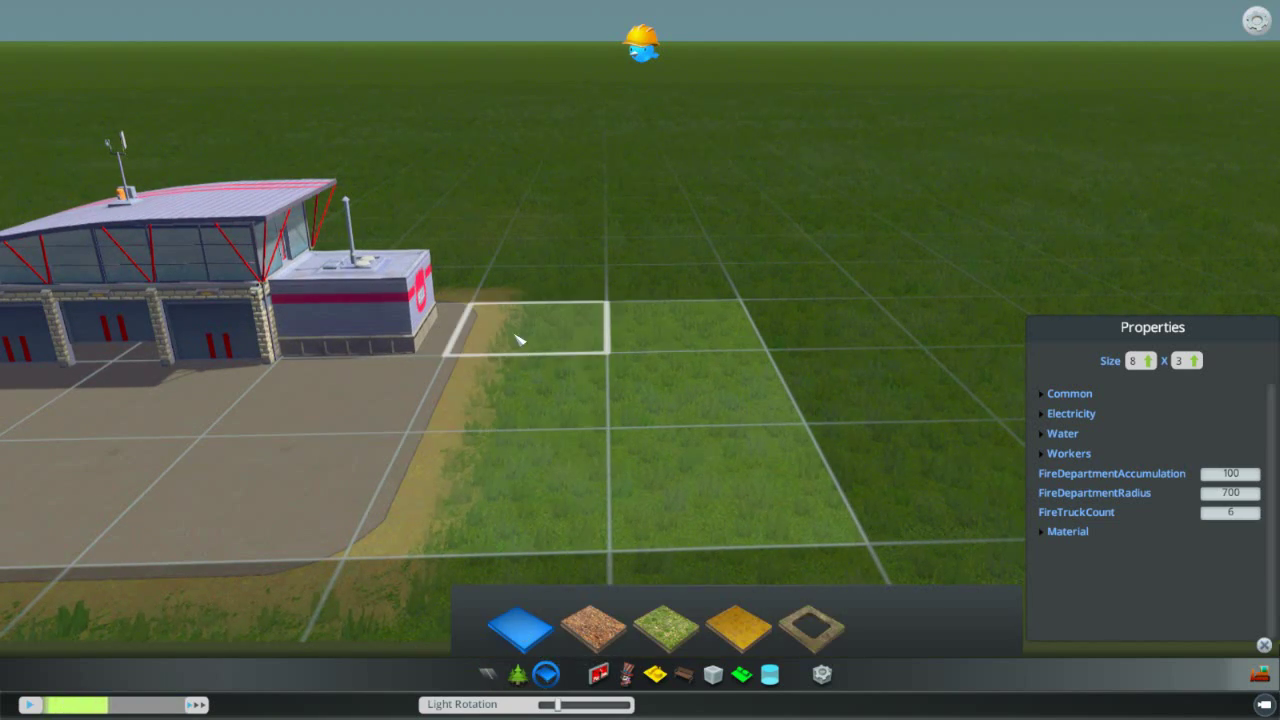
pyautogui.moveTo(523, 334)
pyautogui.mouseDown()
pyautogui.moveTo(663, 486)
pyautogui.moveTo(686, 490)
pyautogui.mouseUp()
# Step: Extend the pavement across the ground in front of the garage doors, joining it to the paved side area
pyautogui.press('a')
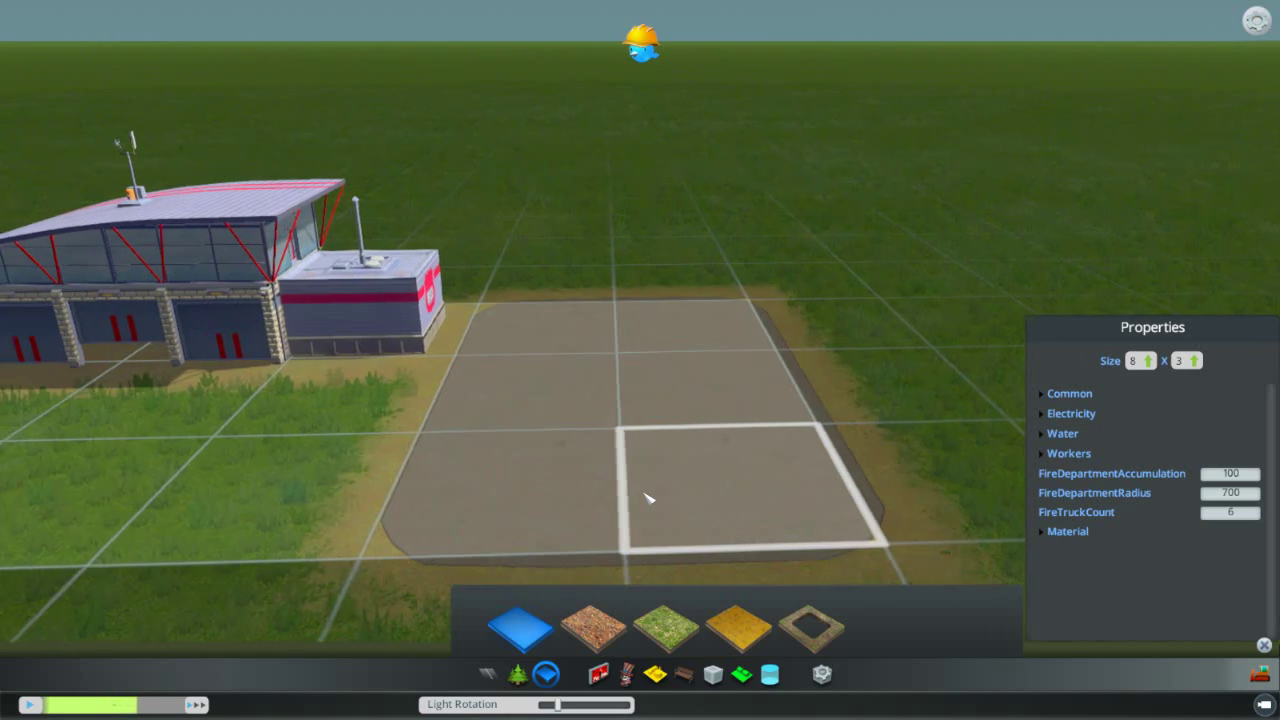
pyautogui.scroll(-3, 650, 500)
pyautogui.moveTo(405, 460); pyautogui.dragTo(688, 456)
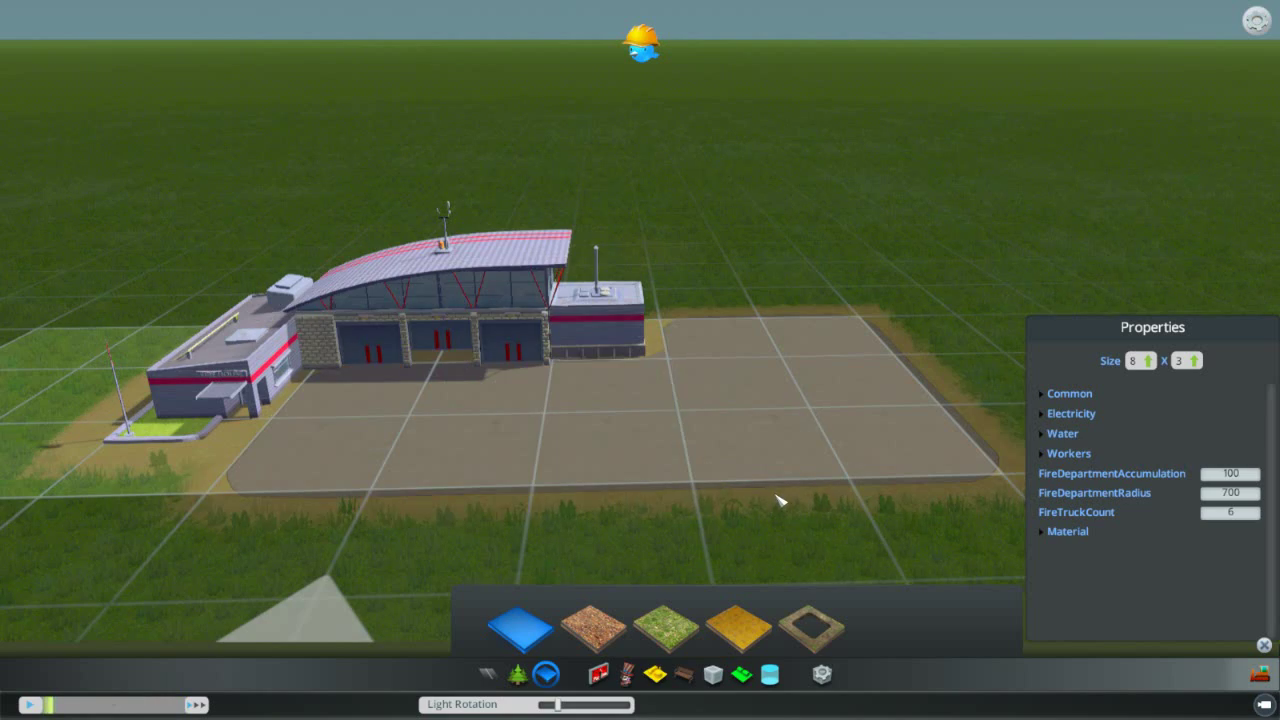
pyautogui.press('a')
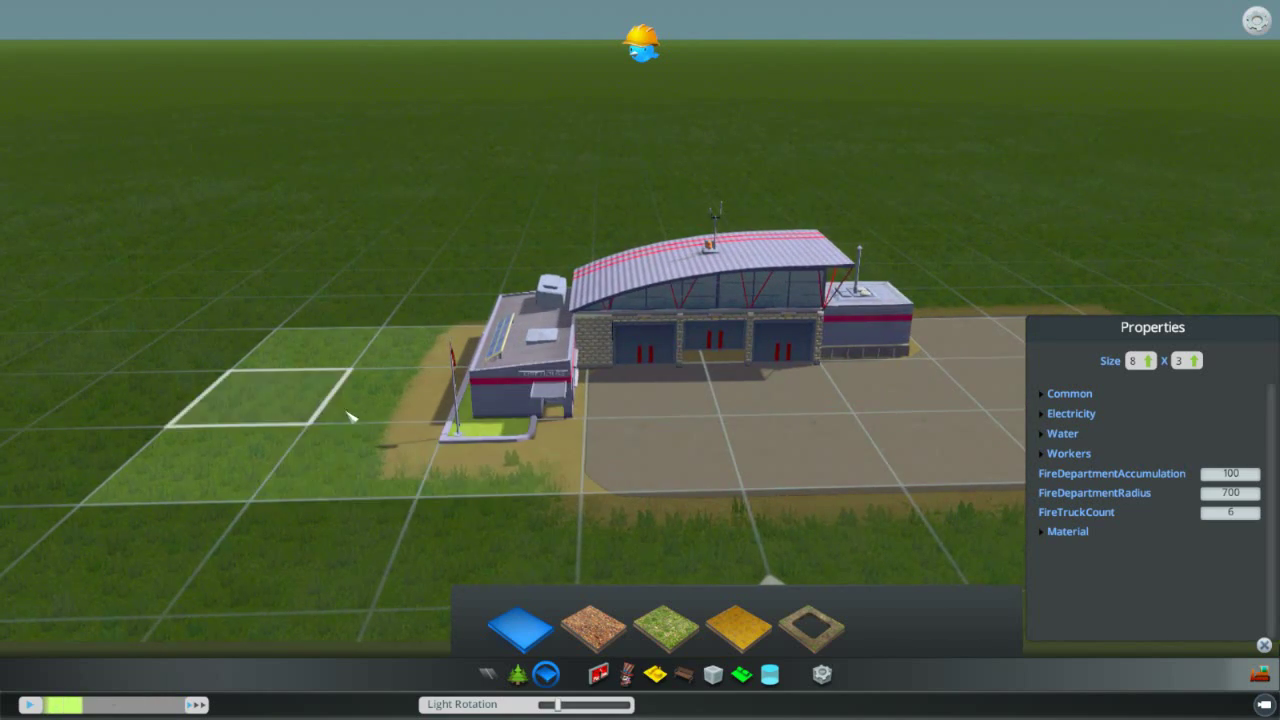
pyautogui.press('d')
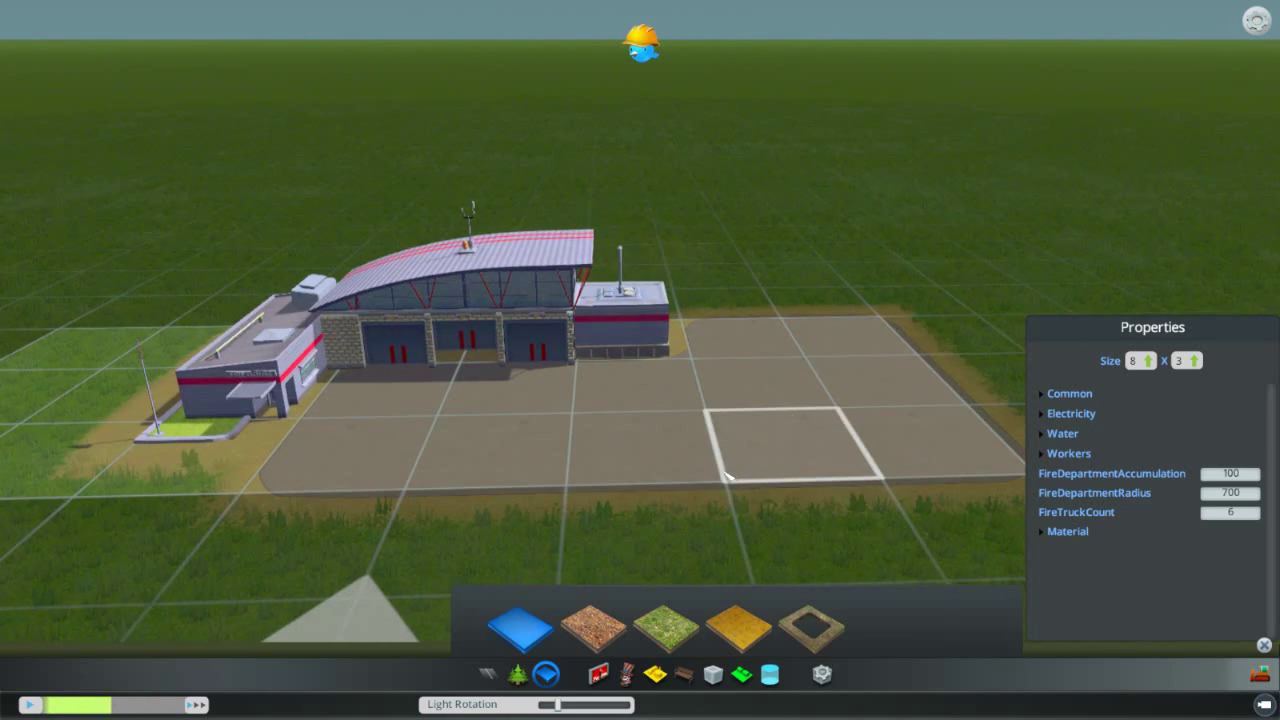
pyautogui.scroll(3, 708, 485)
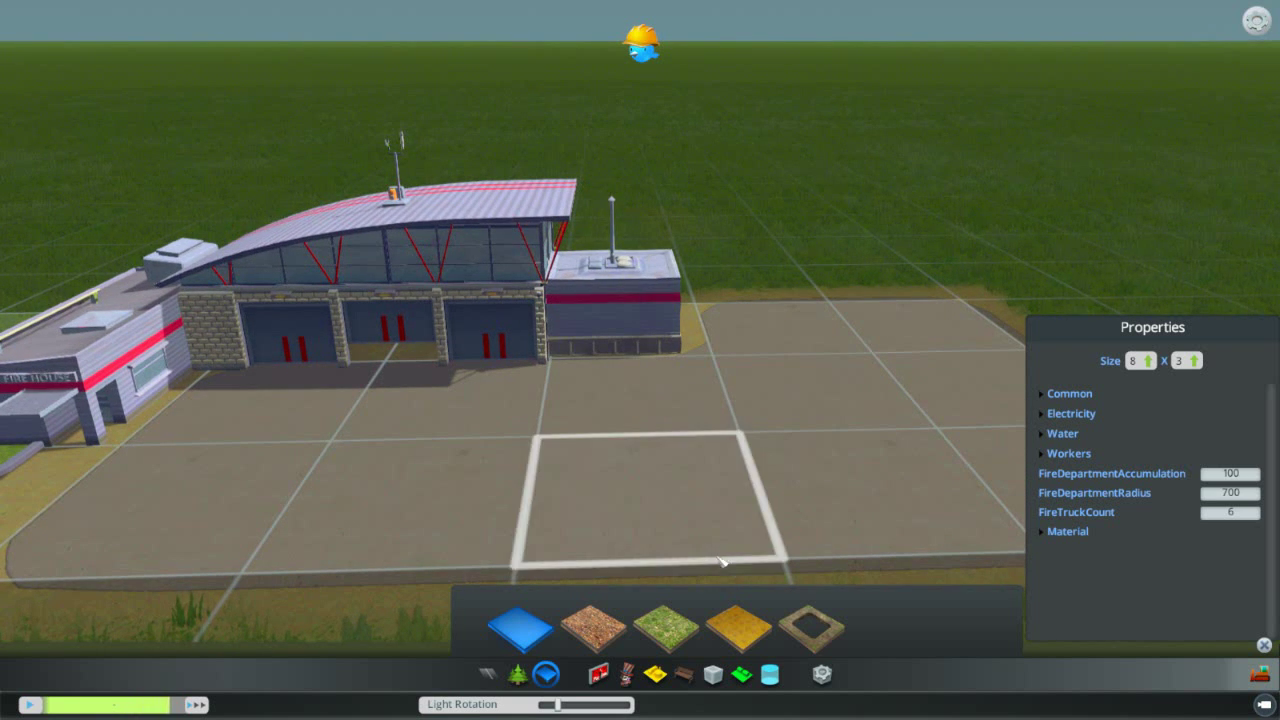
# Step: Place two parking-space markings with a disabled bay in a row along the annex side, rotated to open away from the building
pyautogui.click(685, 678)
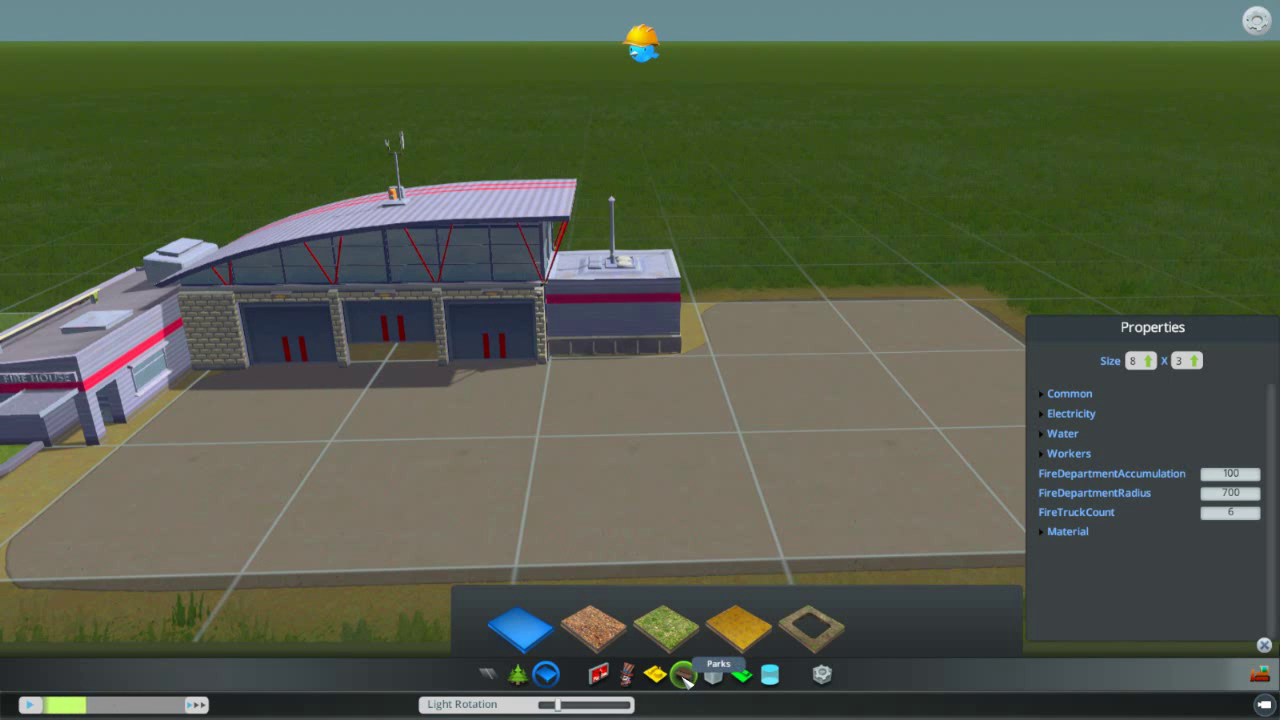
pyautogui.click(684, 677)
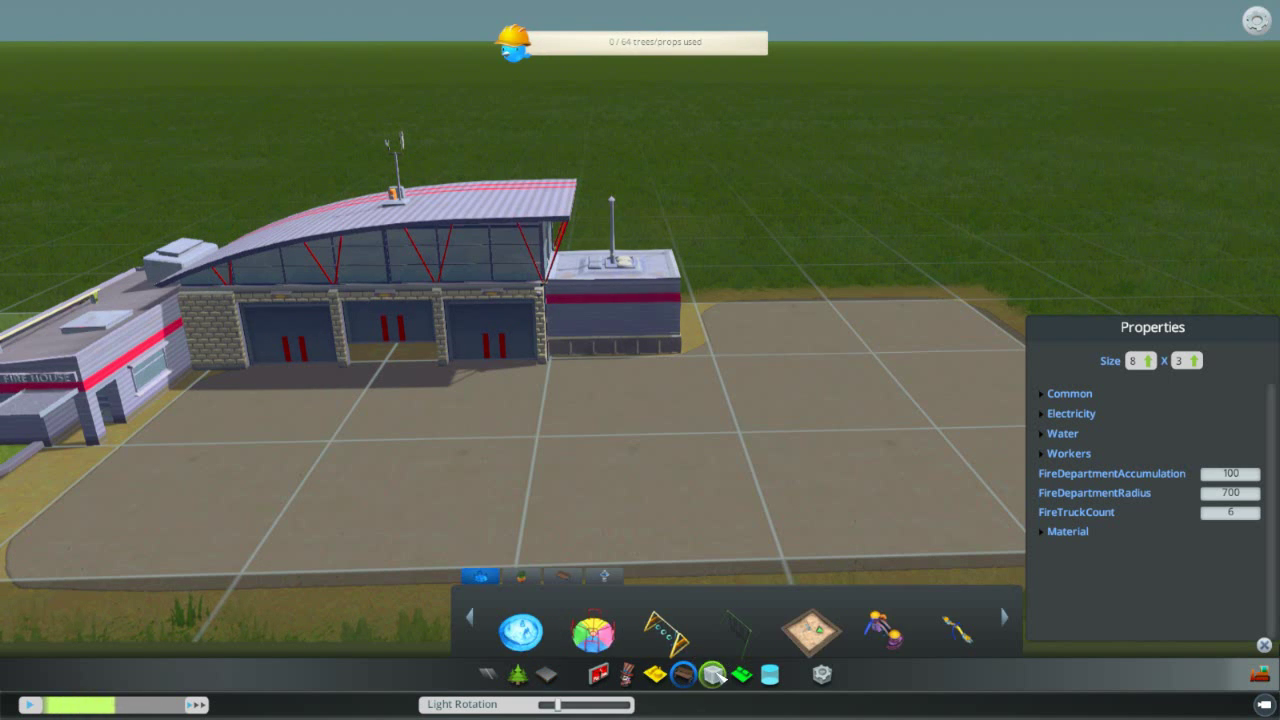
pyautogui.click(714, 676)
pyautogui.click(563, 577)
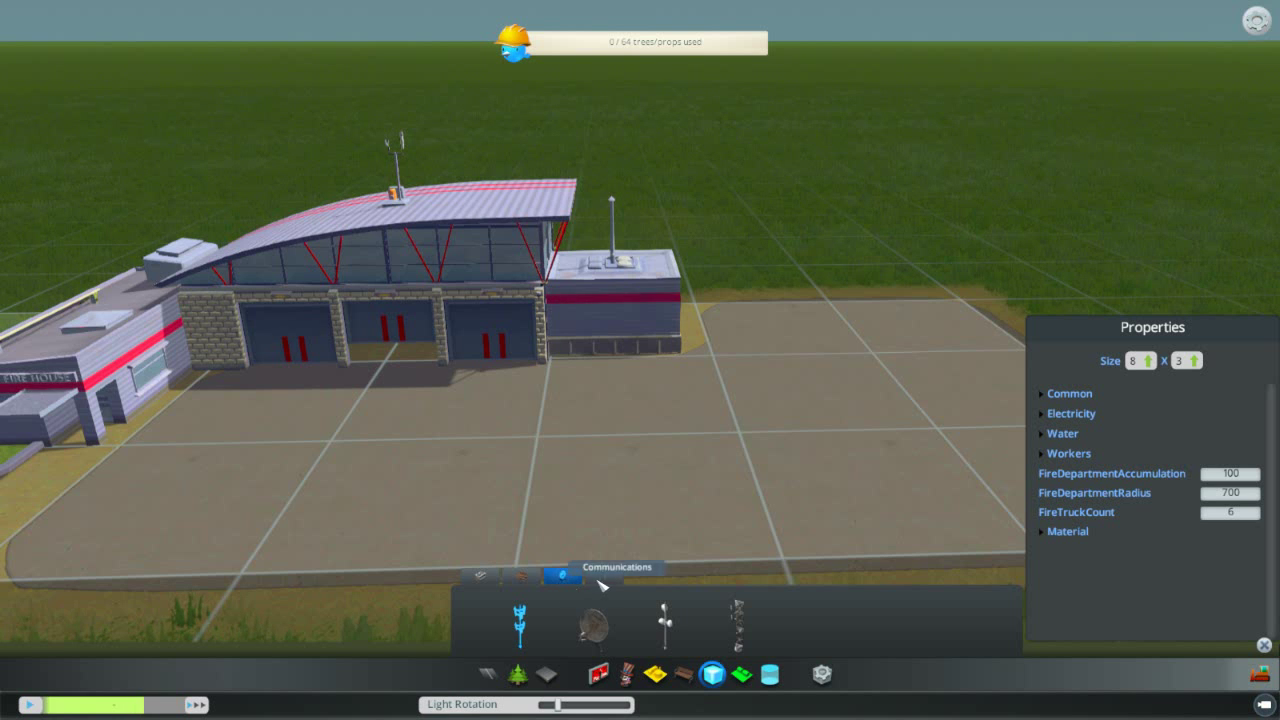
pyautogui.click(596, 578)
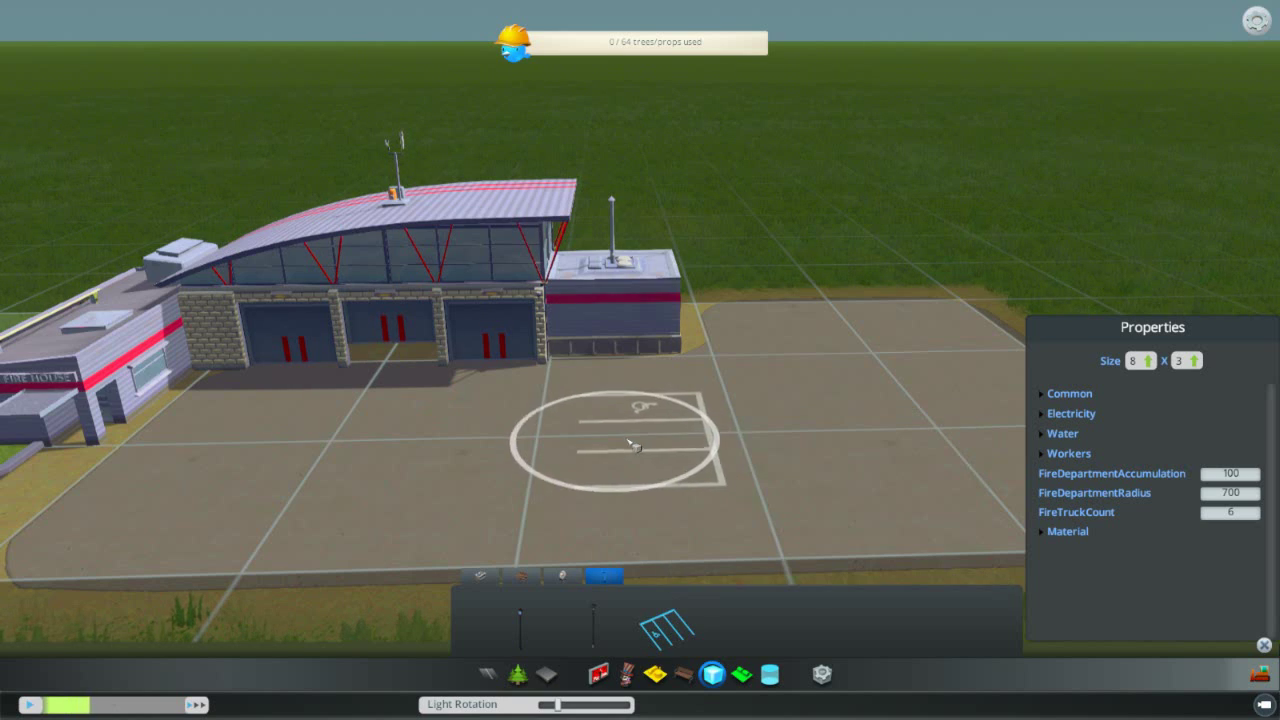
pyautogui.press('e')
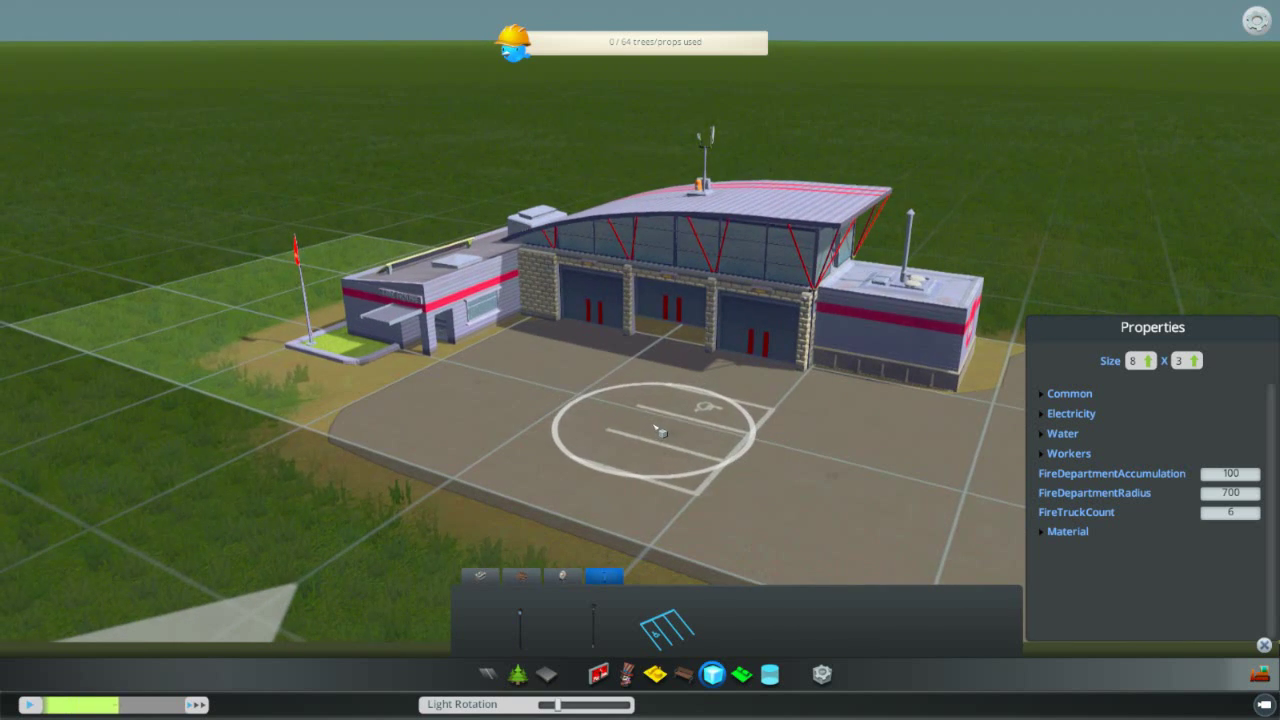
pyautogui.rightClick(741, 470)
pyautogui.moveTo(739, 467); pyautogui.dragTo(745, 474, button='right')
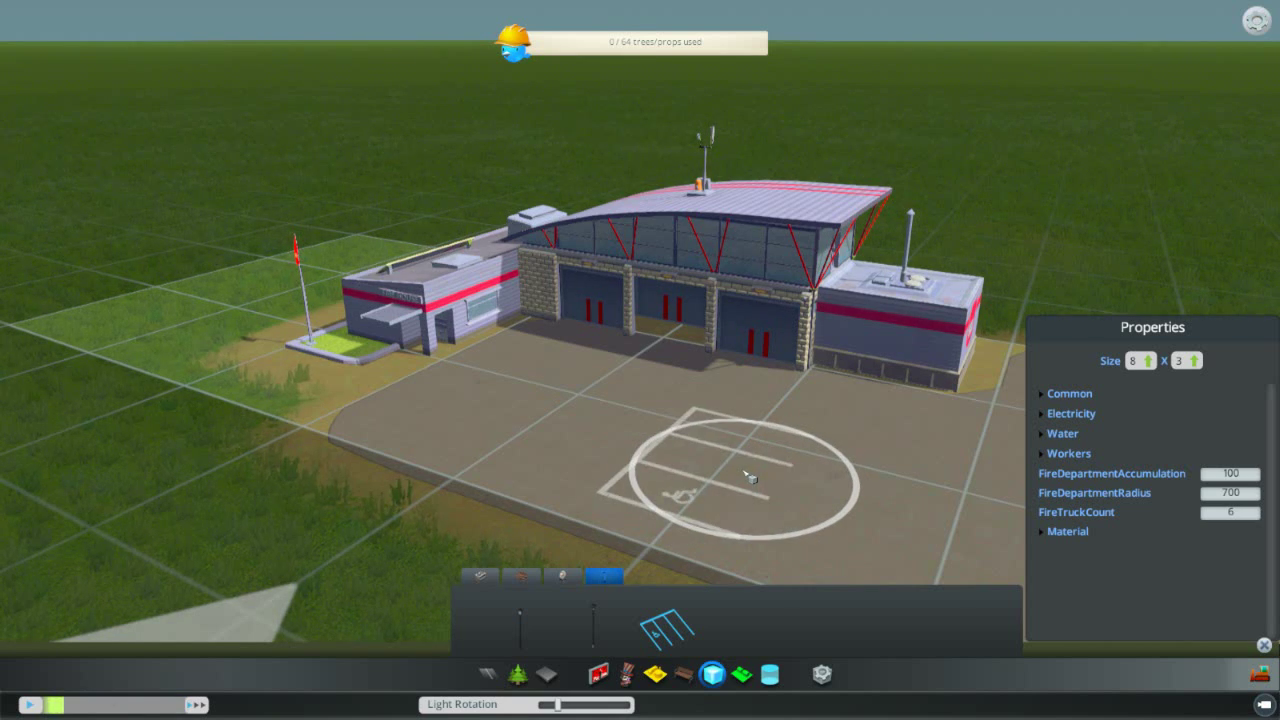
pyautogui.press('d')
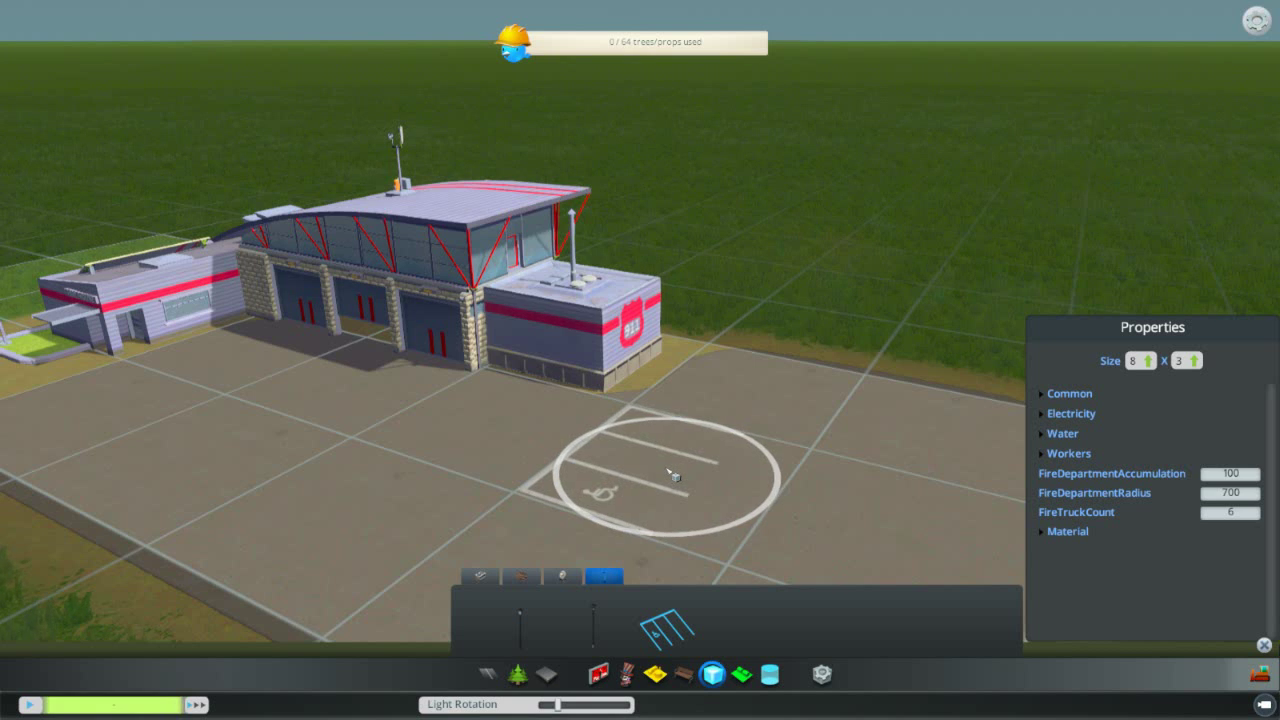
pyautogui.click(670, 473)
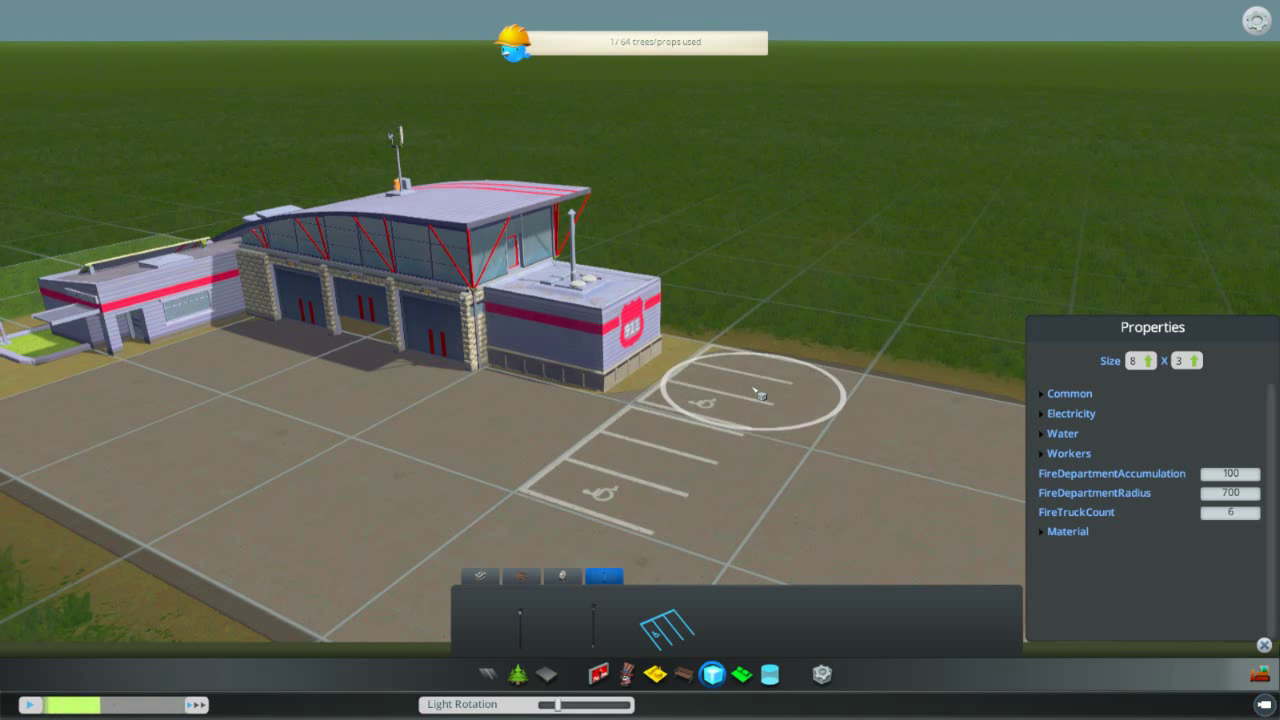
pyautogui.click(754, 389)
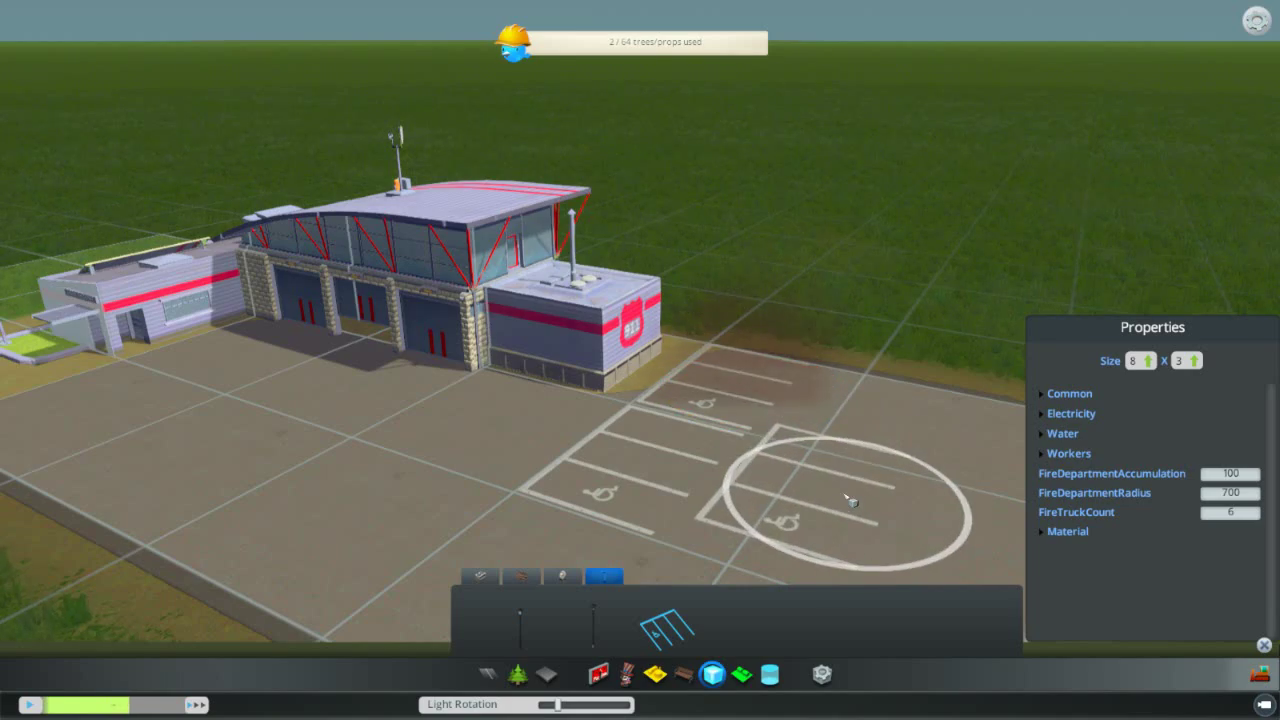
# Step: Place a street lamp at the annex corner, next to the parking-space markings
pyautogui.moveTo(849, 503); pyautogui.dragTo(745, 600, button='middle')
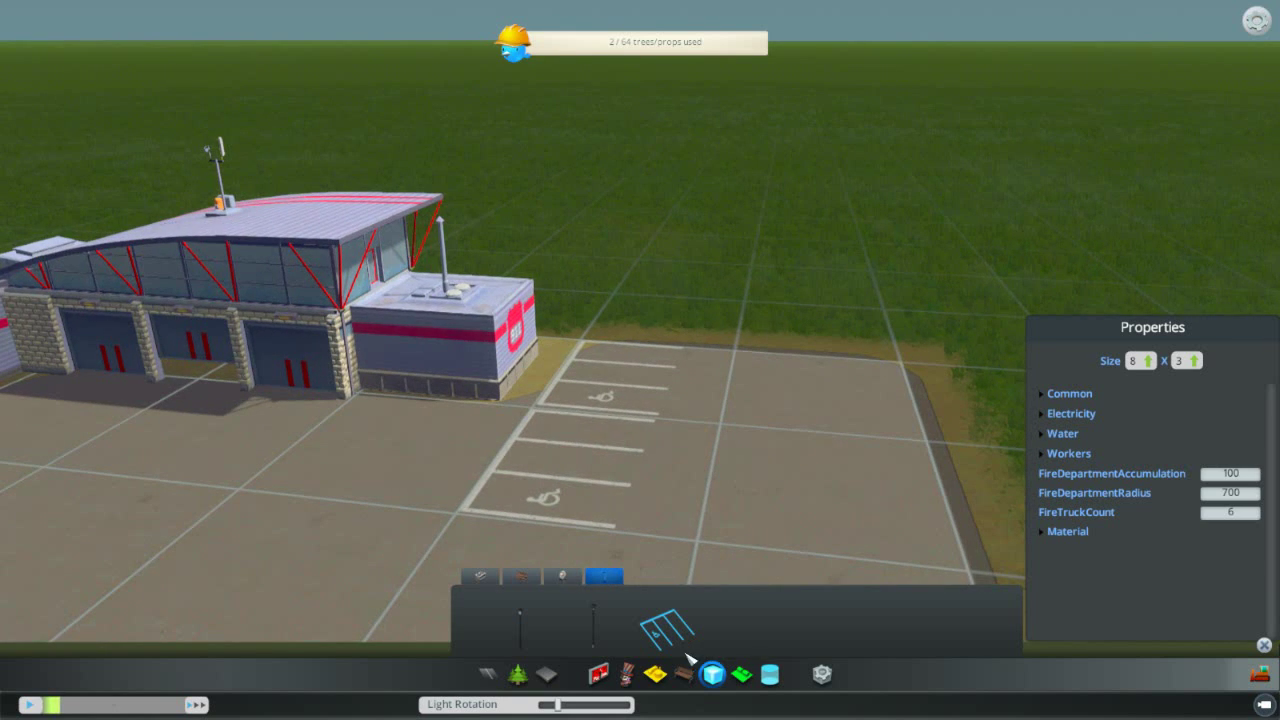
pyautogui.click(594, 638)
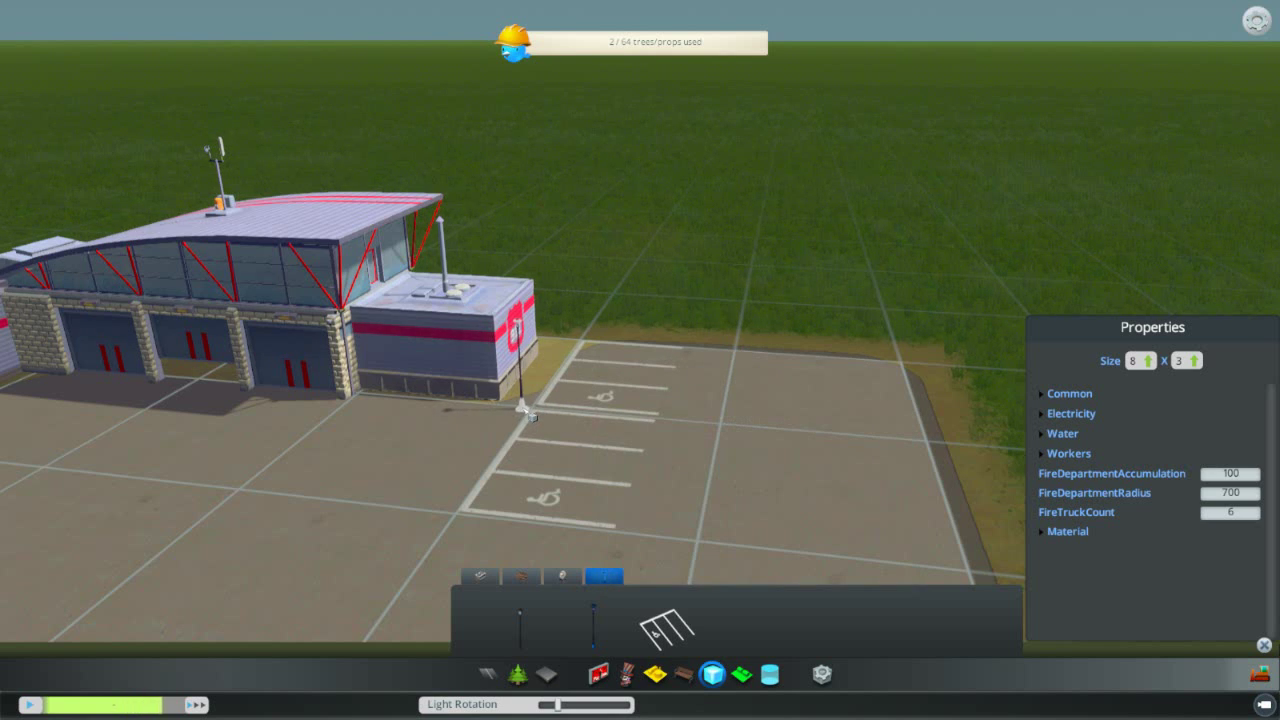
pyautogui.click(530, 412)
pyautogui.scroll(-3, 740, 500)
pyautogui.moveTo(740, 500); pyautogui.dragTo(647, 525, button='middle')
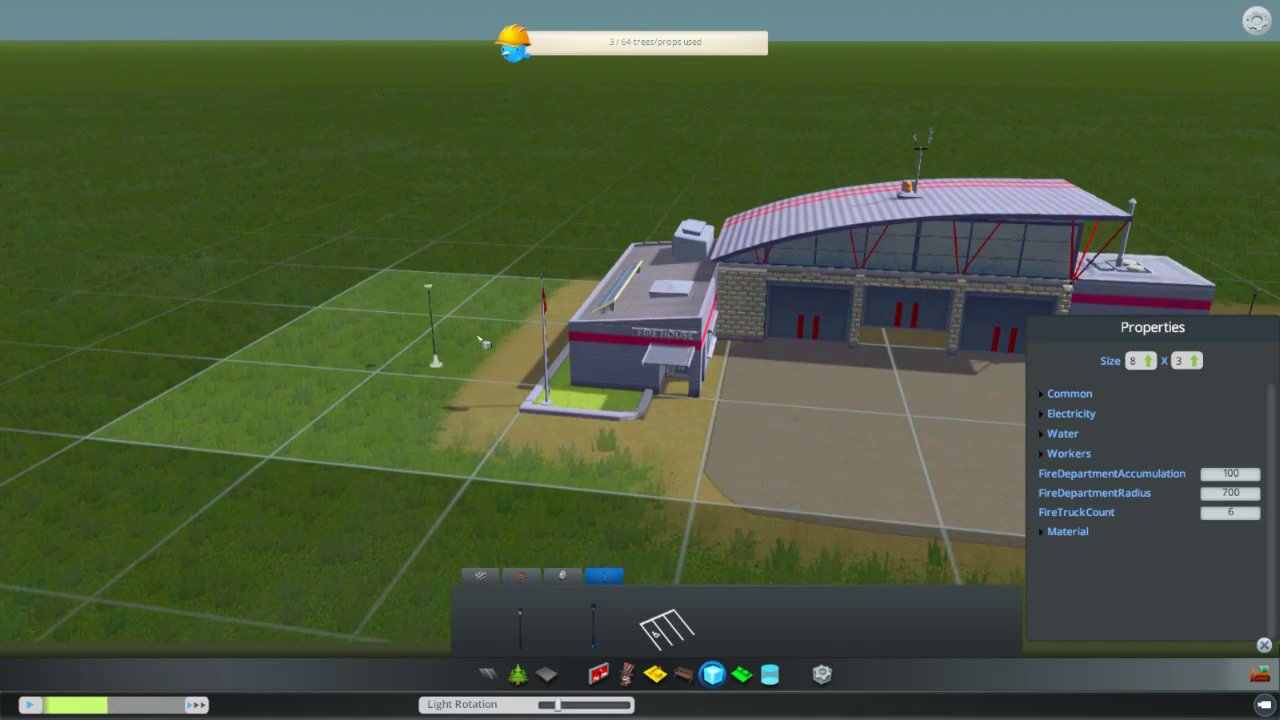
pyautogui.scroll(1, 590, 505)
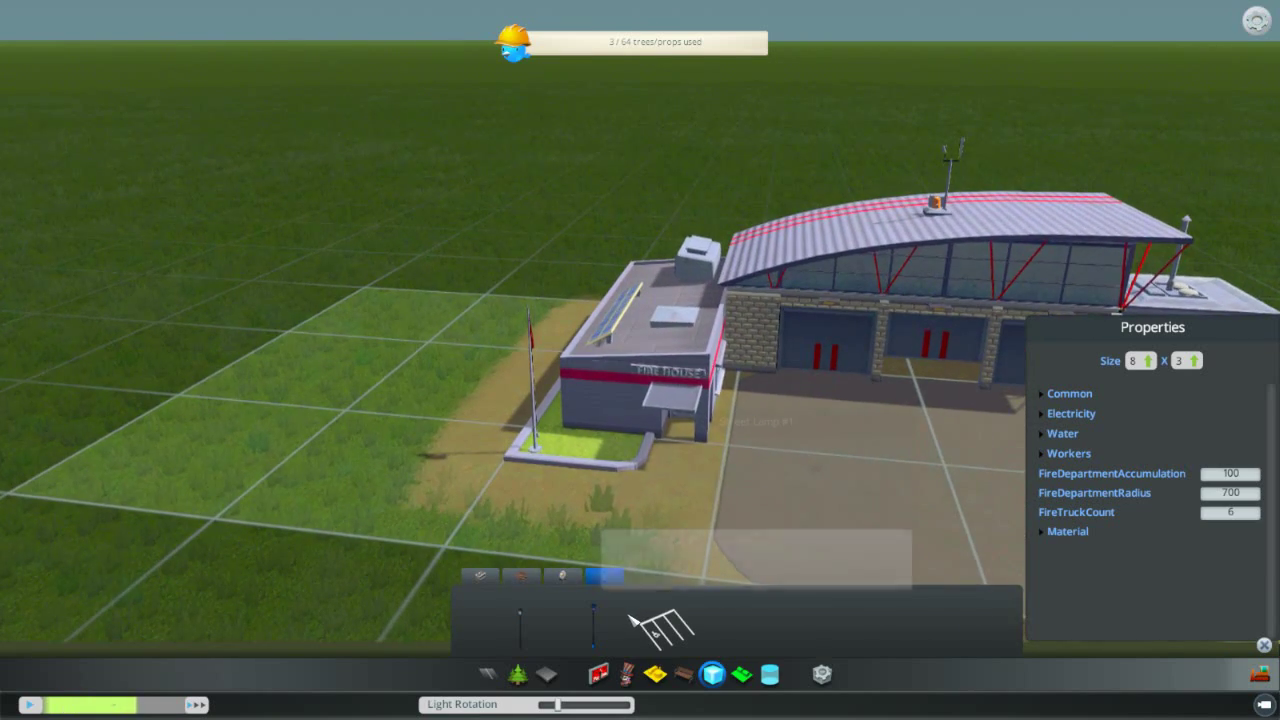
# Step: Place a rotated dumpster from the garbage props in the far rear corner of the paved parking area
pyautogui.click(522, 578)
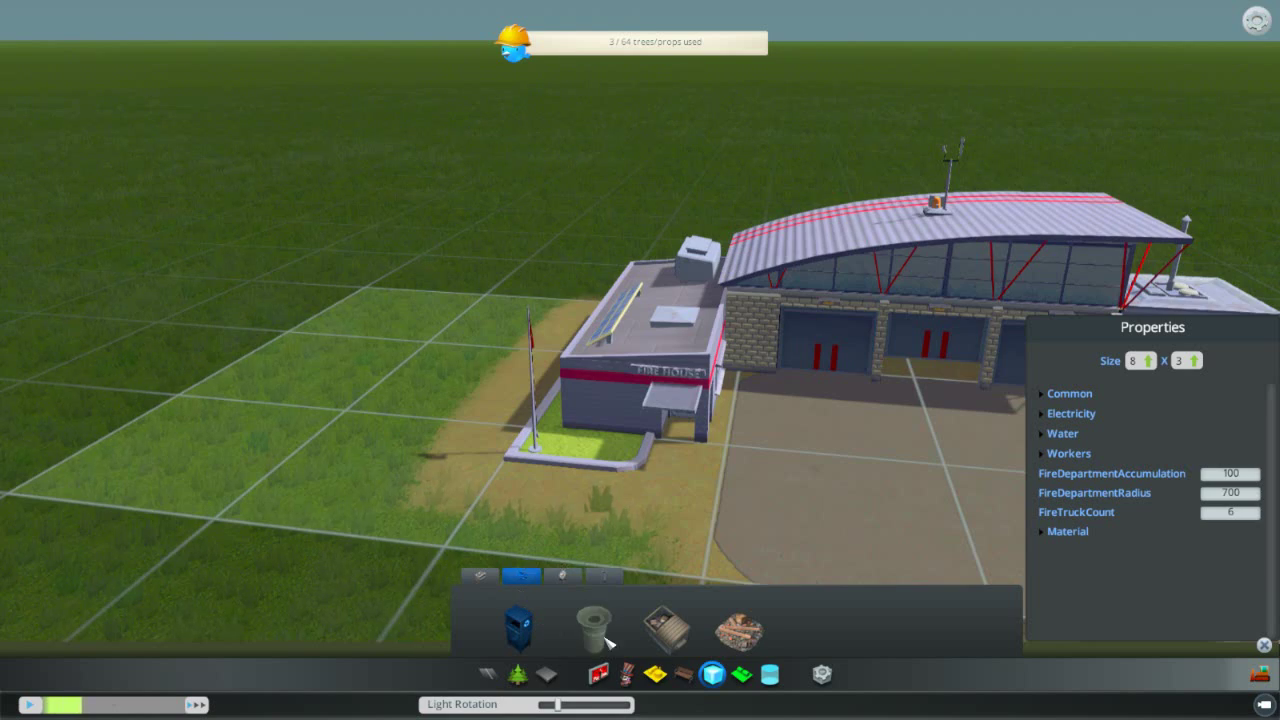
pyautogui.press('d')
pyautogui.press('d')
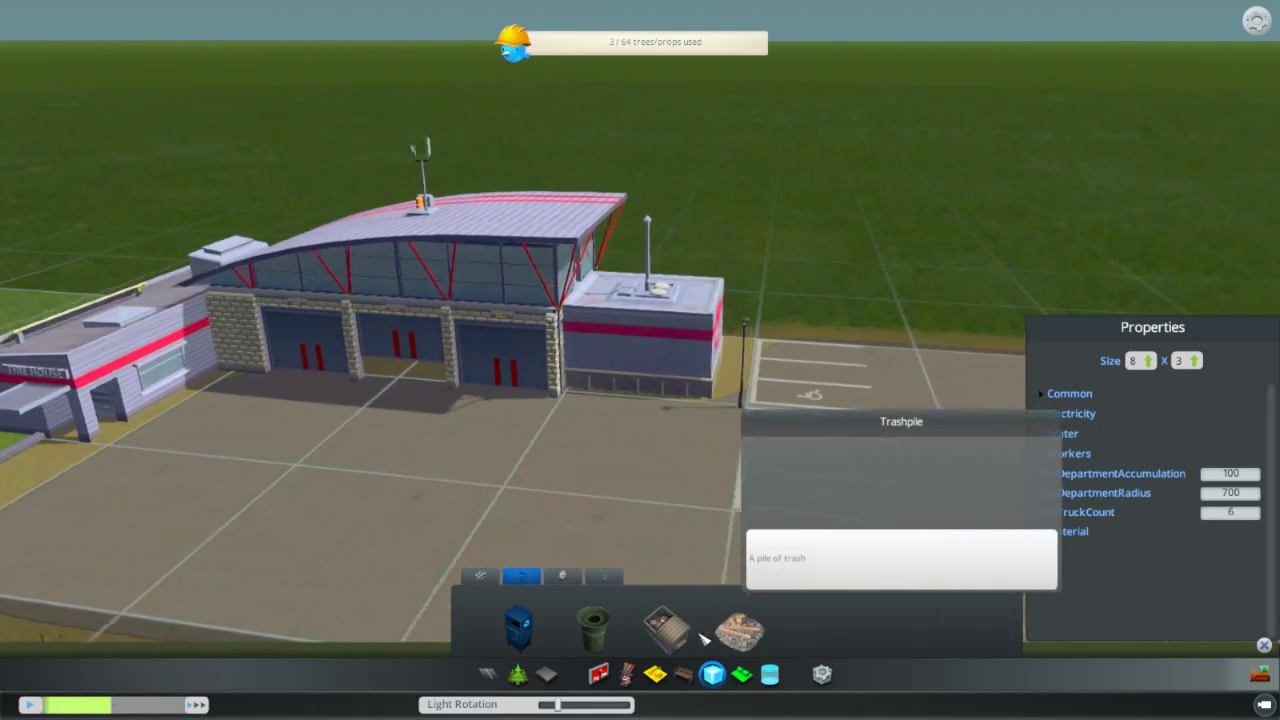
pyautogui.press('d')
pyautogui.click(676, 637)
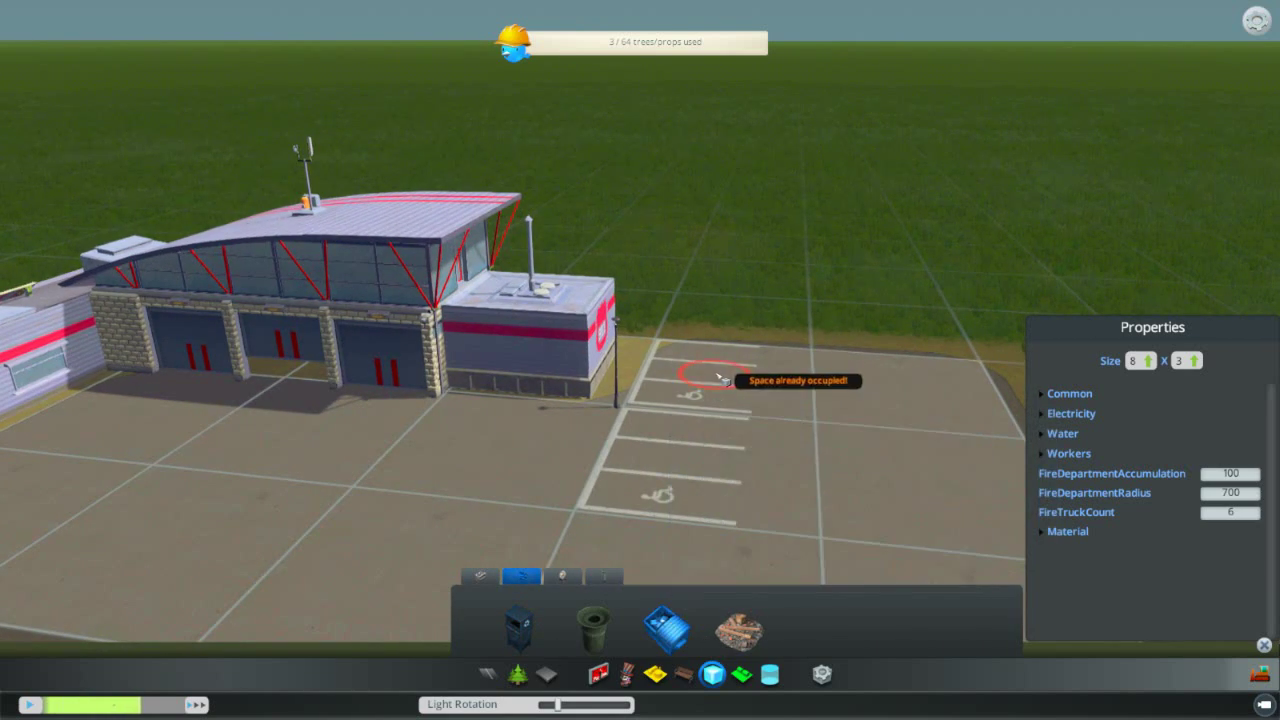
pyautogui.press('d')
pyautogui.moveTo(805, 388)
pyautogui.mouseDown(button='right')
pyautogui.moveTo(811, 398)
pyautogui.moveTo(824, 387)
pyautogui.mouseUp(button='right')
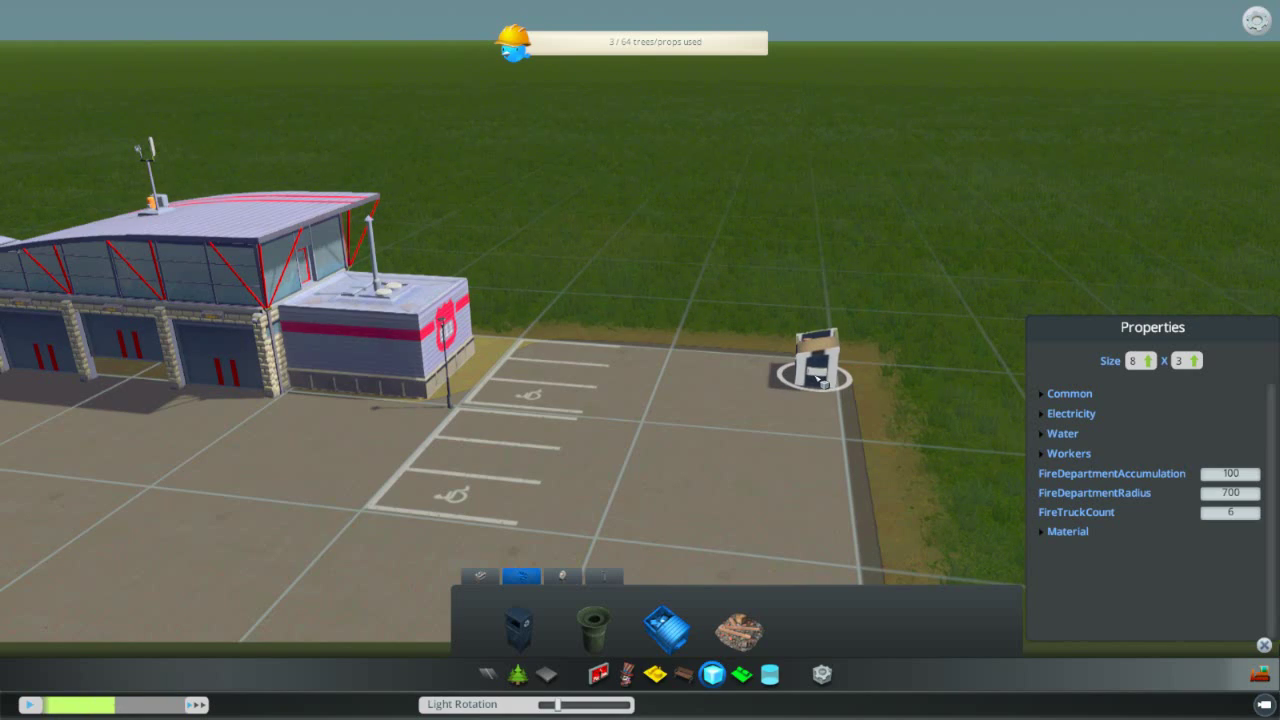
pyautogui.click(822, 383)
# Step: Place a solar panel prop, rotated at an angle, on the low end of the curved garage roof near the office
pyautogui.scroll(-5, 794, 463)
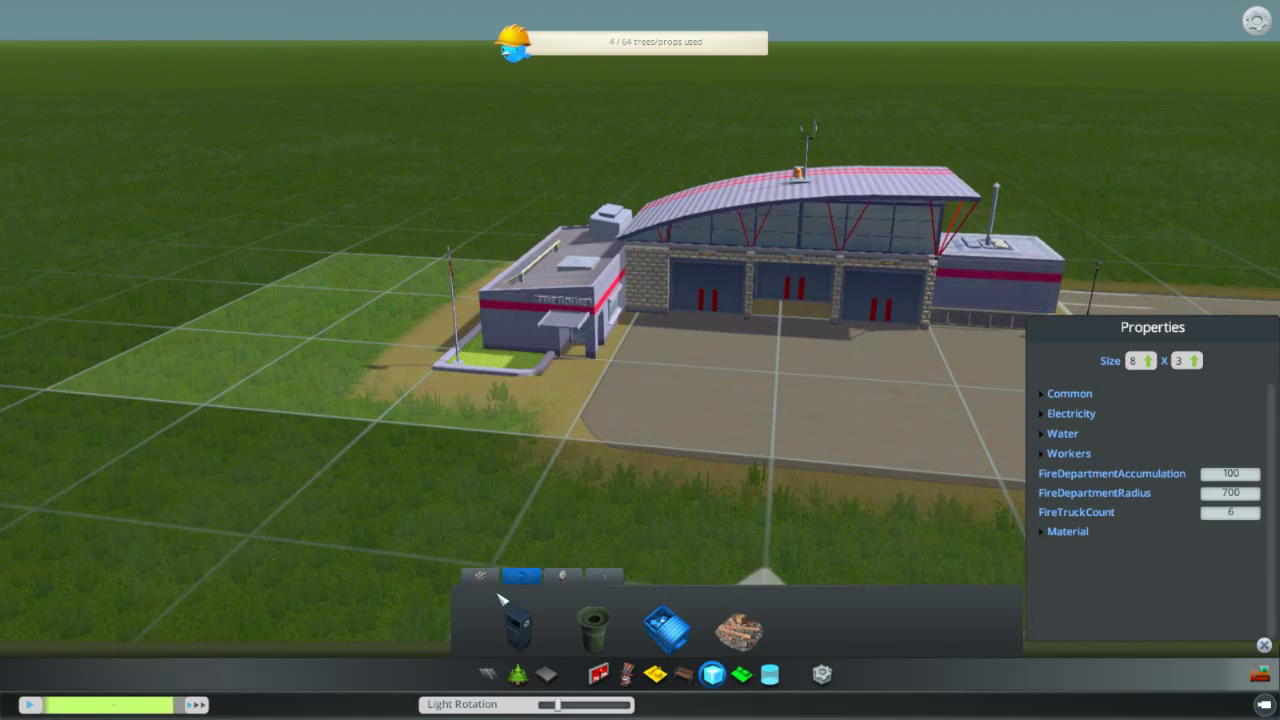
pyautogui.click(480, 576)
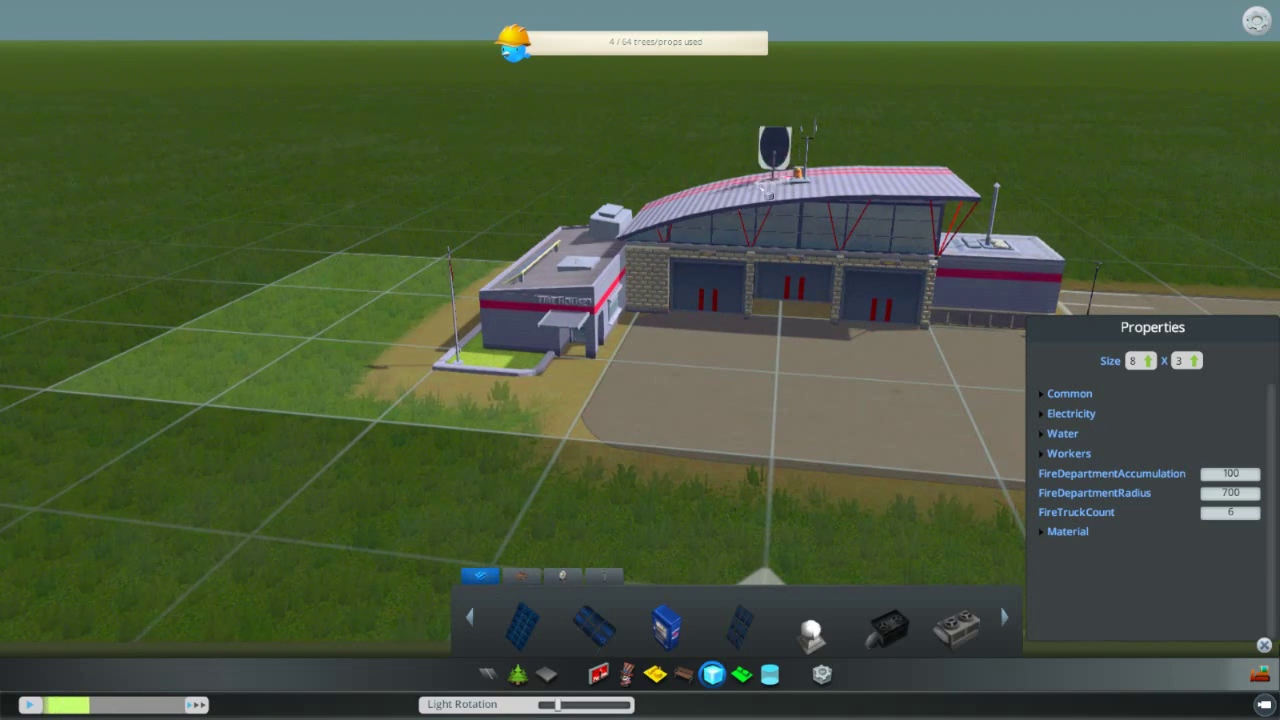
pyautogui.scroll(4, 775, 180)
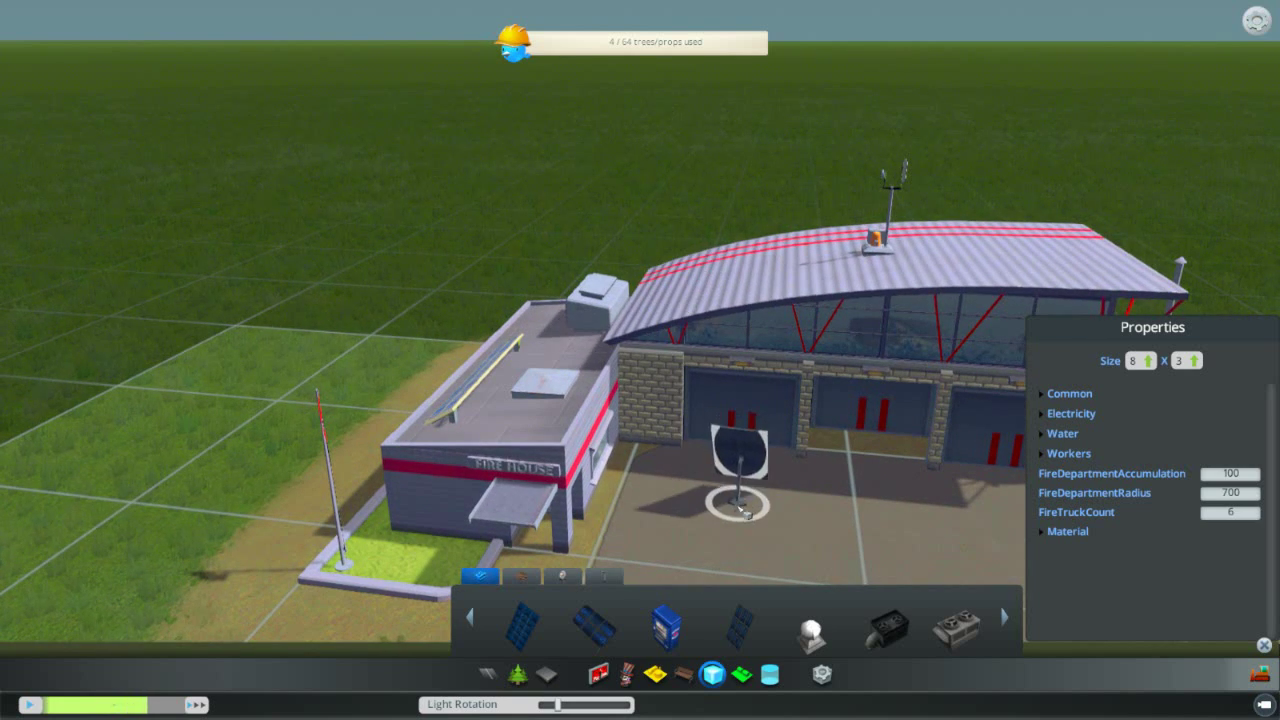
pyautogui.moveTo(735, 520); pyautogui.dragTo(733, 524, button='right')
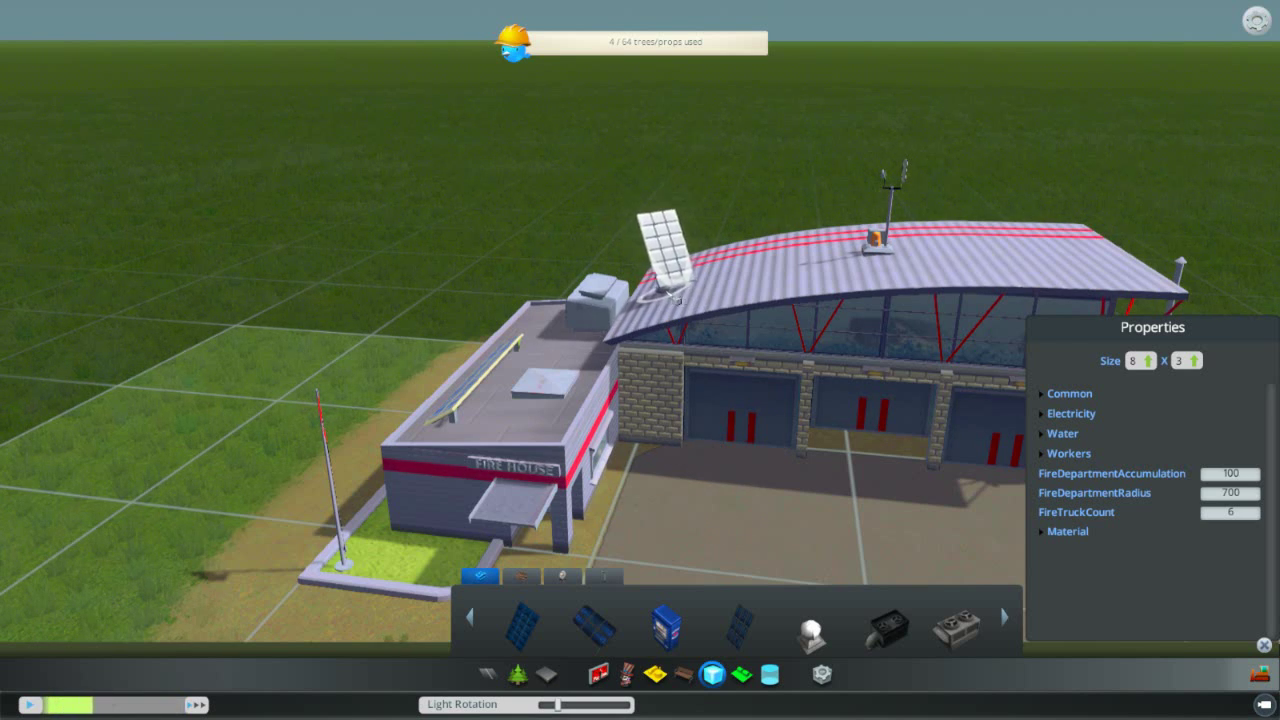
pyautogui.click(700, 288)
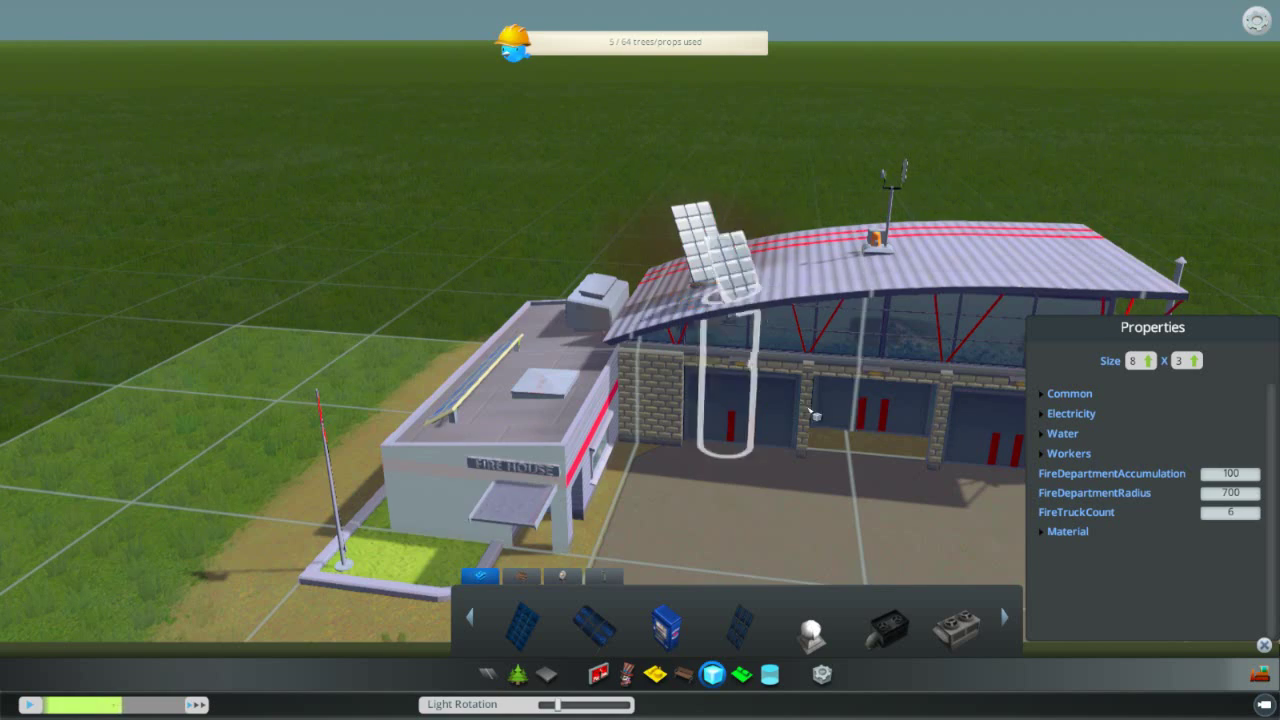
# Step: Place a vending machine at the annex's rear corner, between the 911 wall and the parking-space markings
pyautogui.scroll(-3, 765, 505)
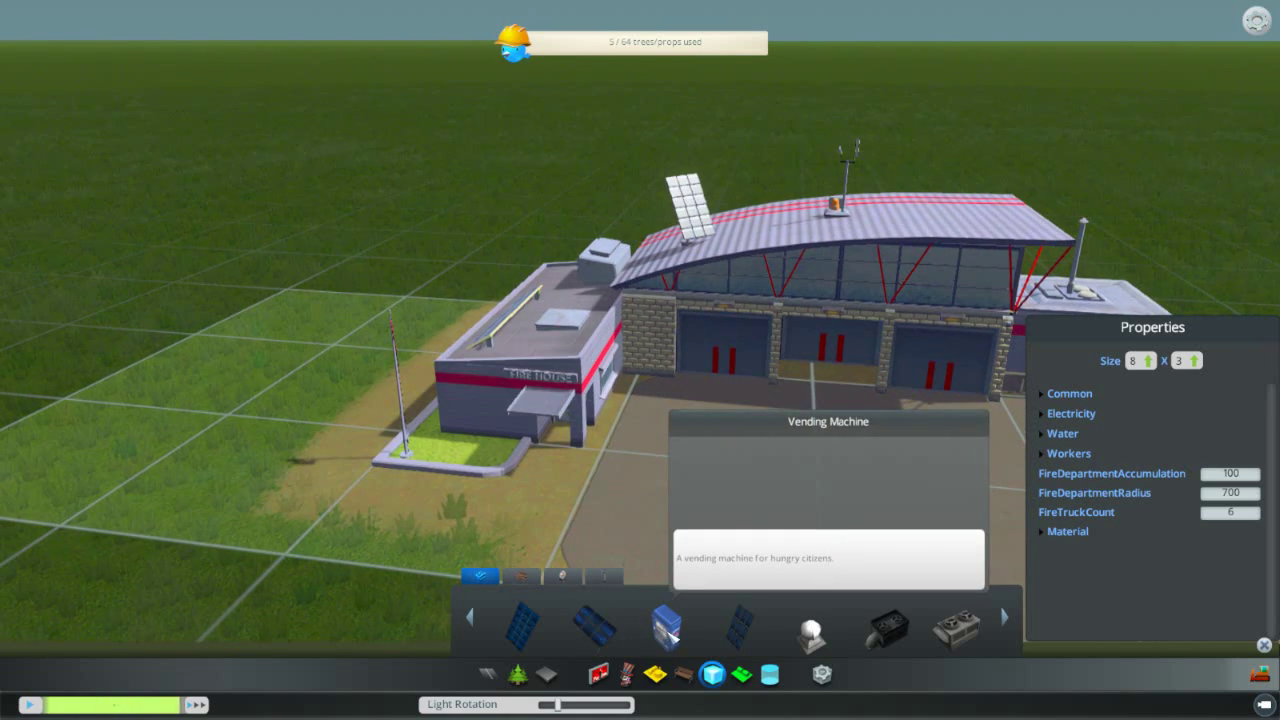
pyautogui.click(668, 639)
pyautogui.press('d')
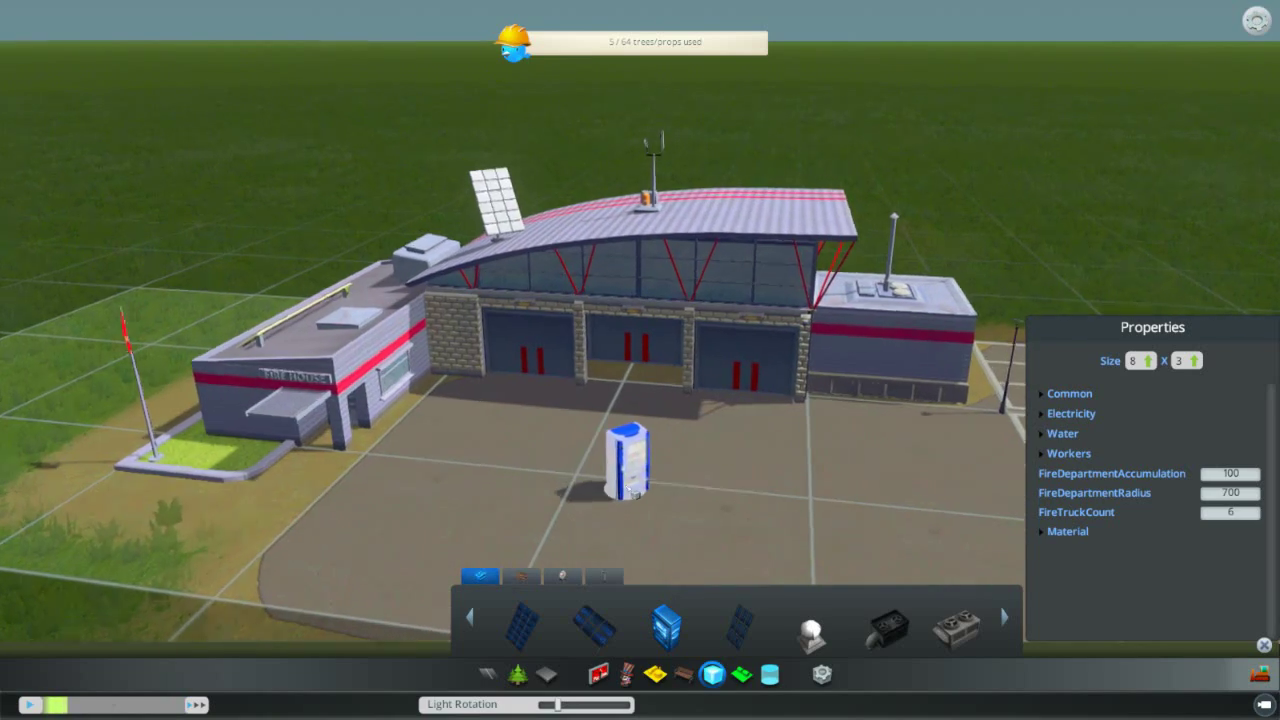
pyautogui.scroll(2, 634, 494)
pyautogui.press('a')
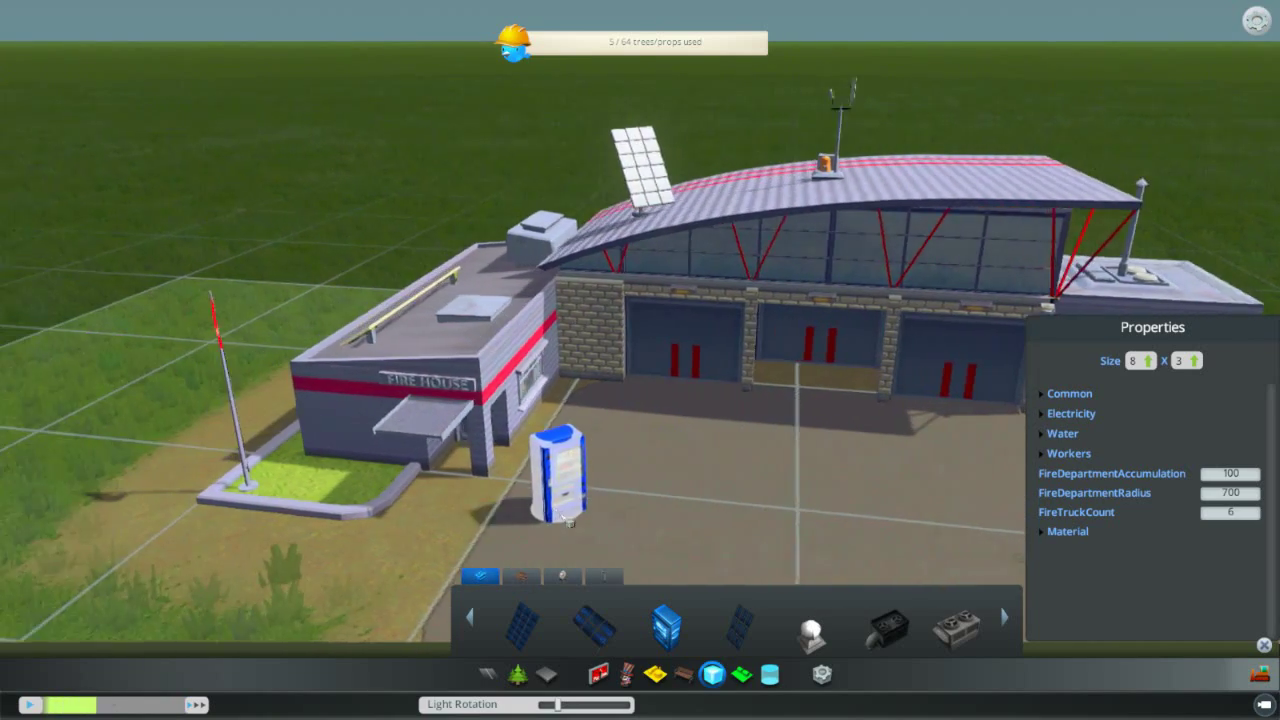
pyautogui.press('d')
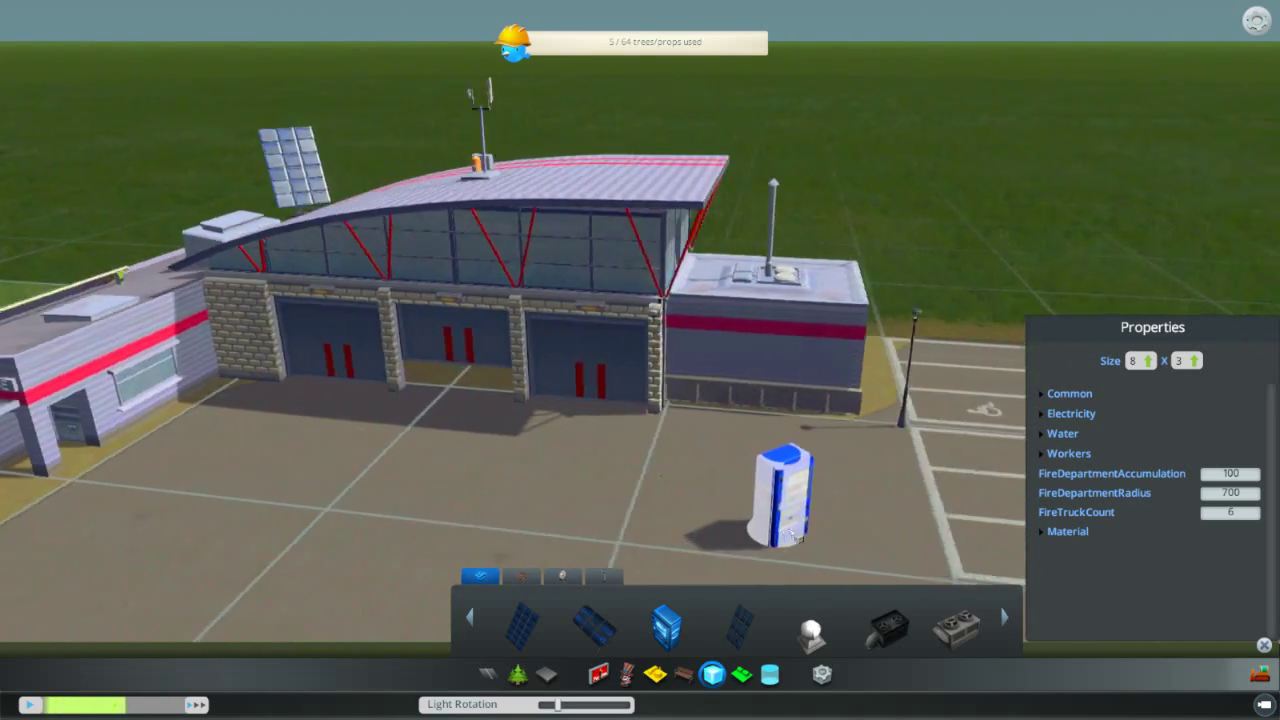
pyautogui.press('d')
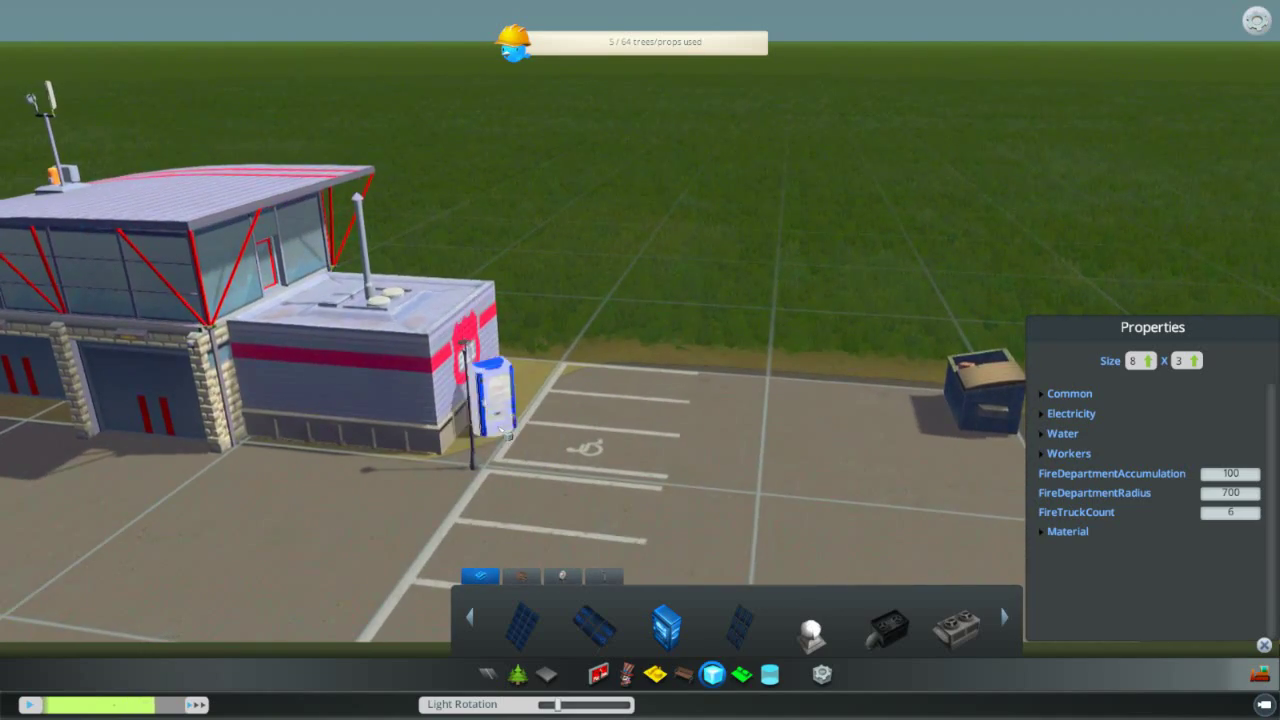
pyautogui.press('e')
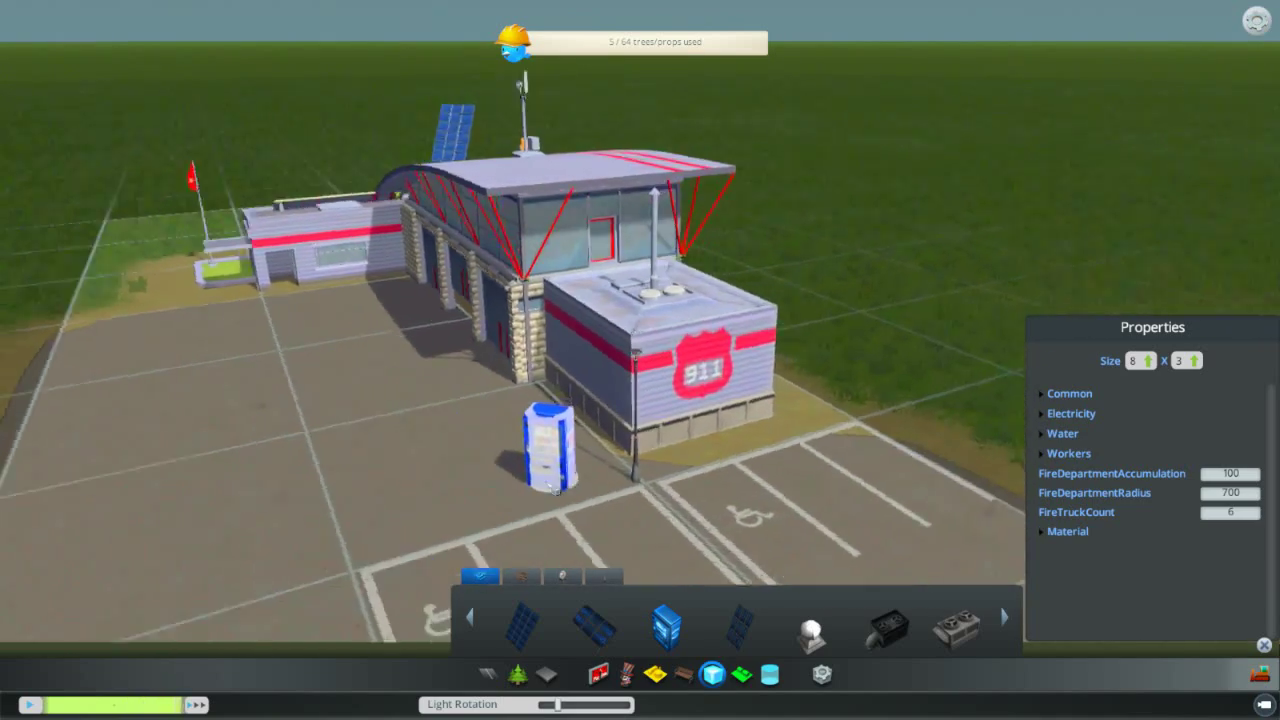
pyautogui.press('e')
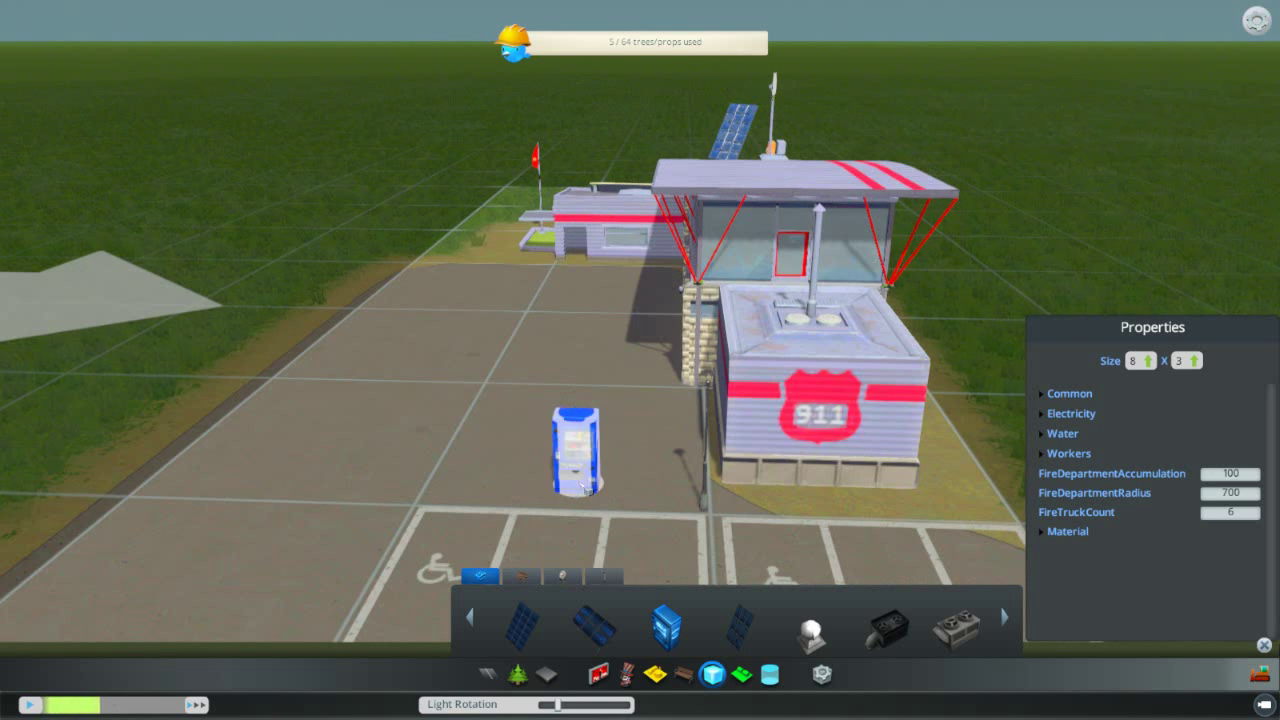
pyautogui.press('d')
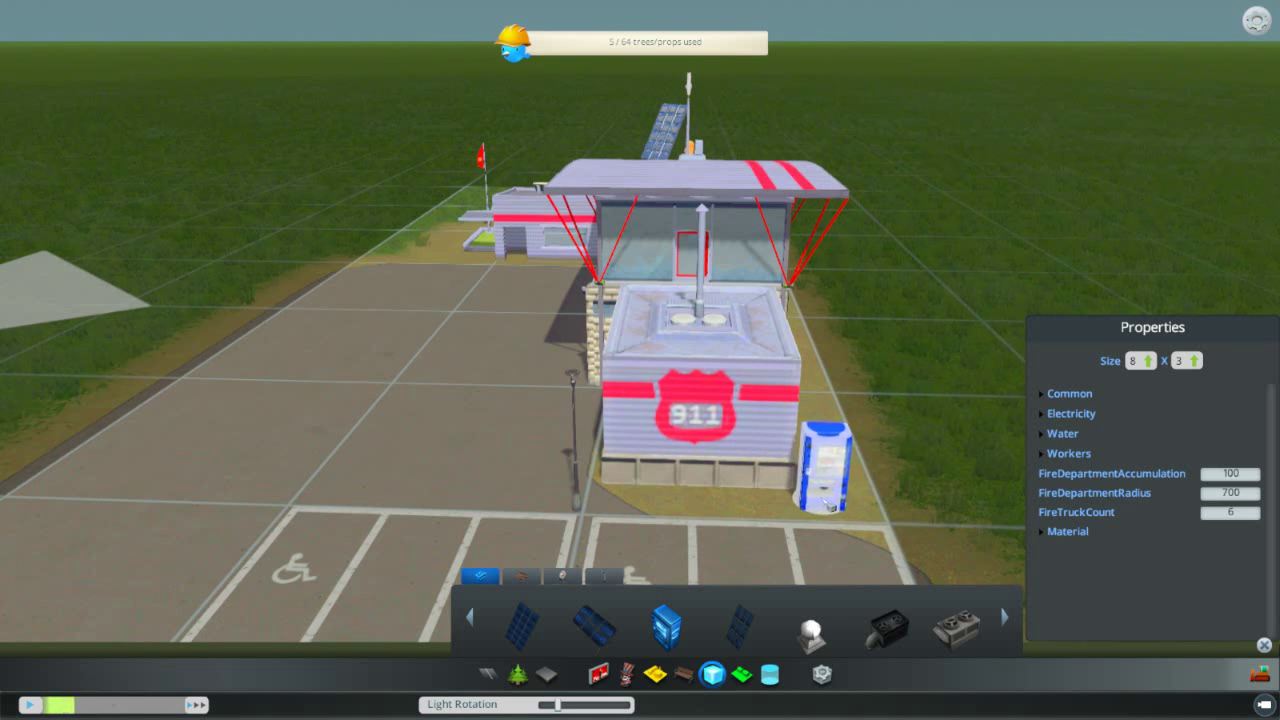
pyautogui.click(838, 505)
# Step: Try a straight gravel path across the front of the grass beside the Fire House office, and bulldoze it
pyautogui.press('d')
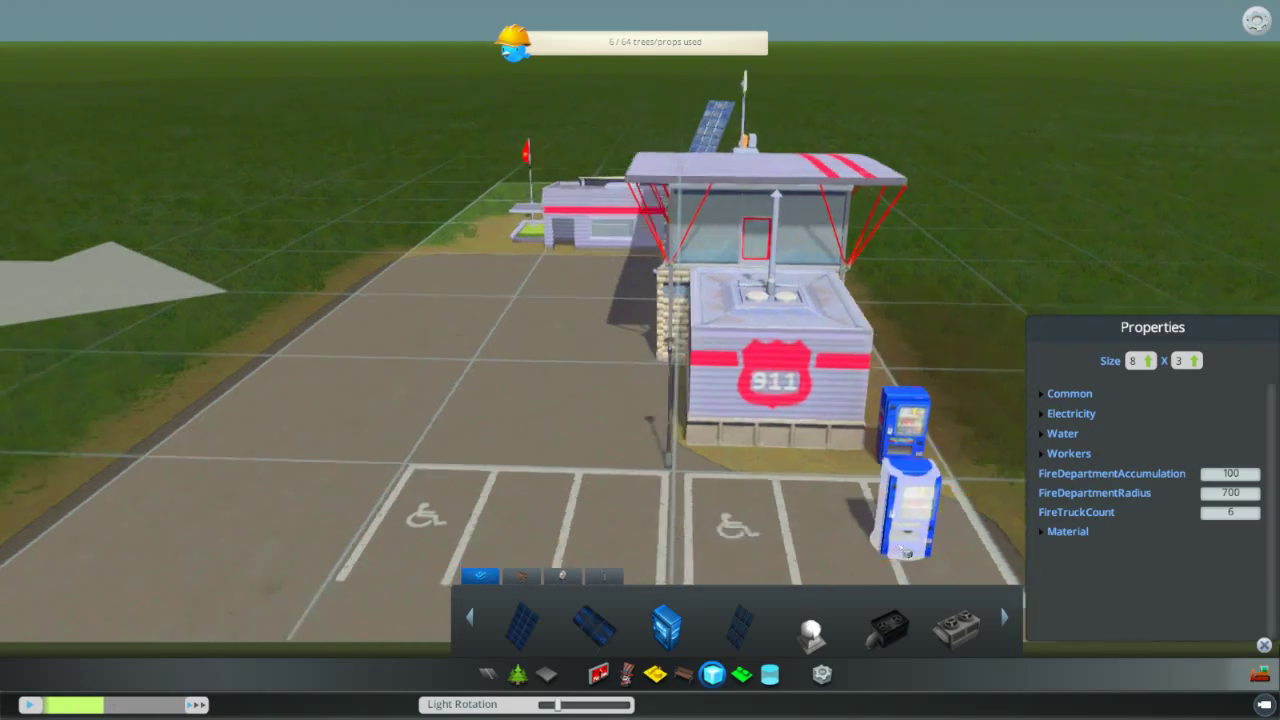
pyautogui.press('a')
pyautogui.scroll(-3, 900, 543)
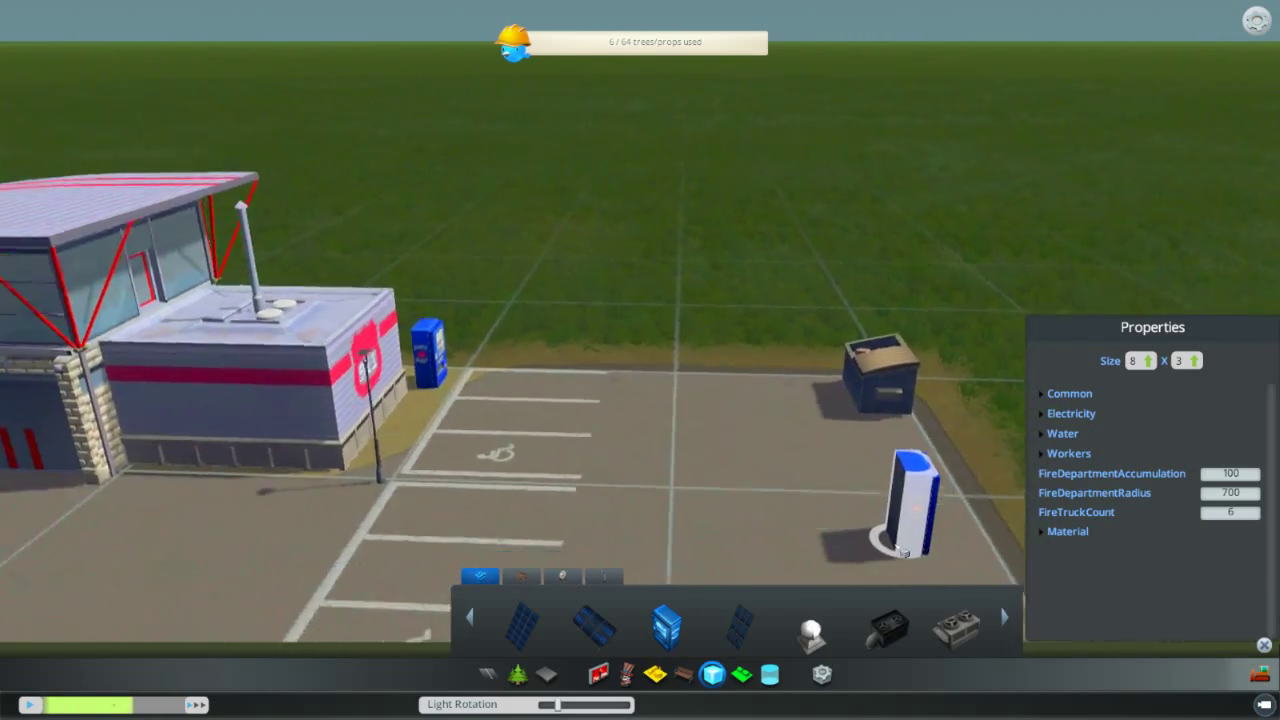
pyautogui.press('a')
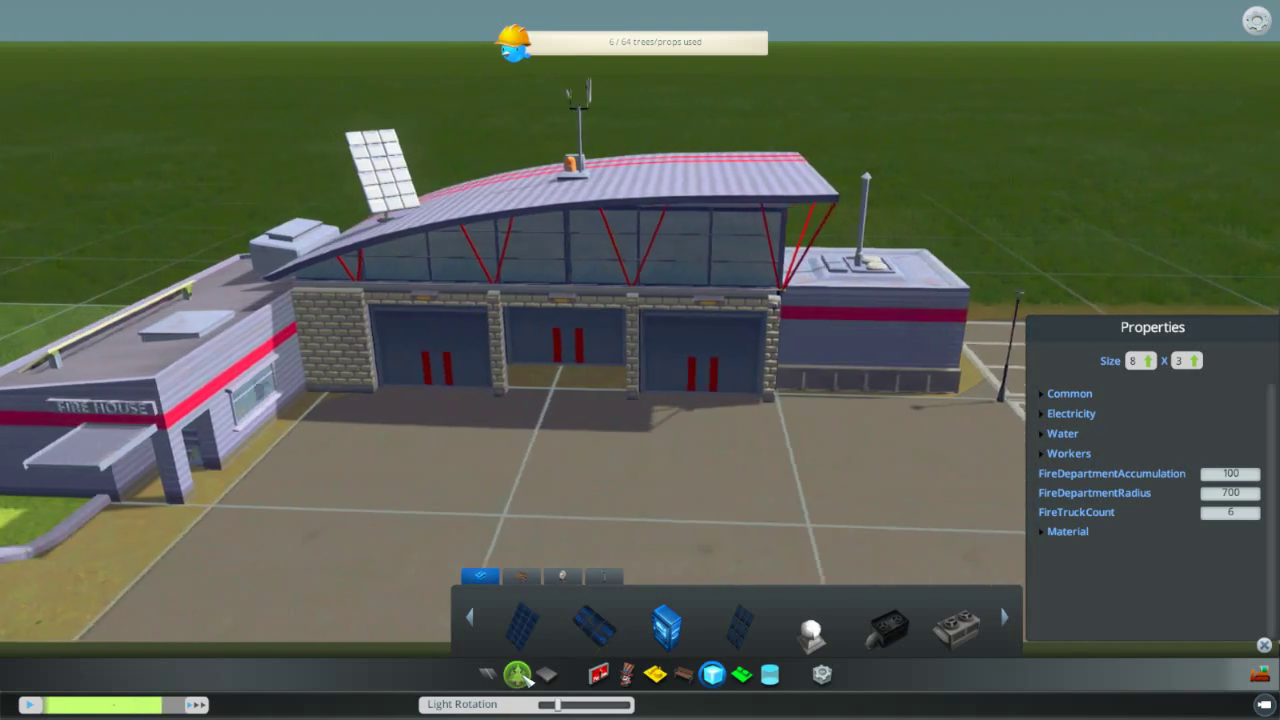
pyautogui.click(517, 674)
pyautogui.press('a')
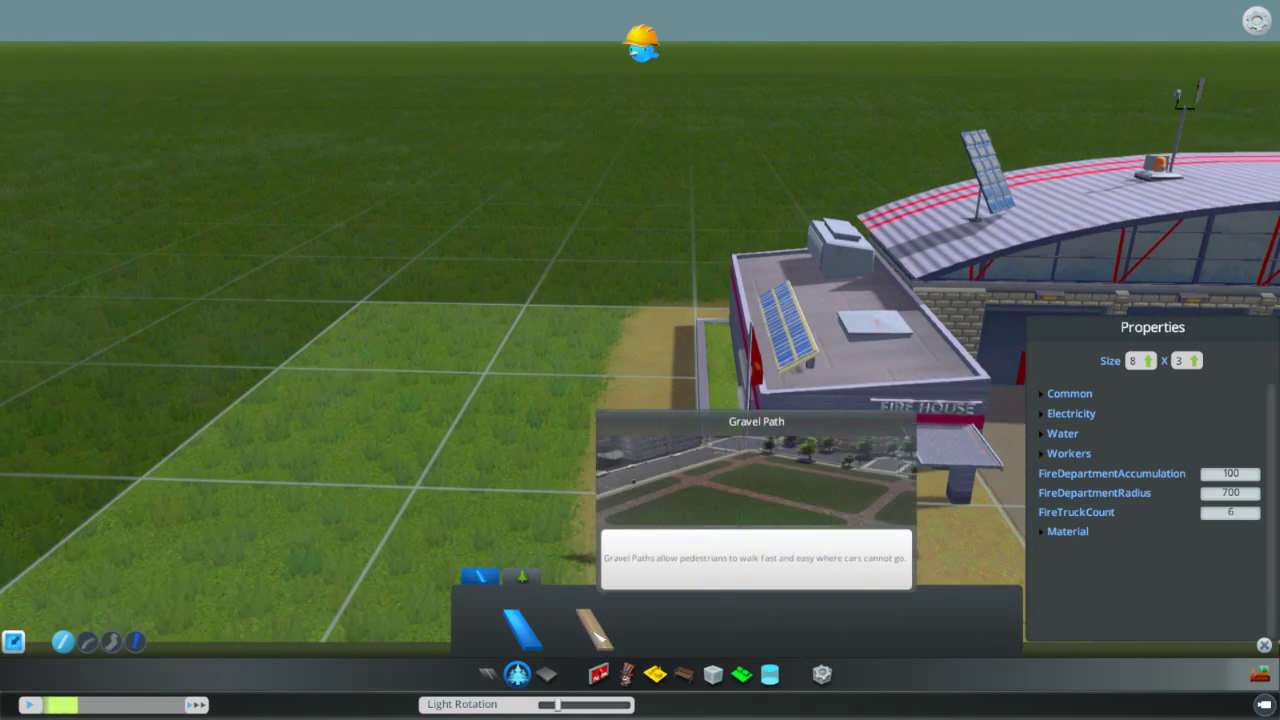
pyautogui.click(597, 632)
pyautogui.press('s')
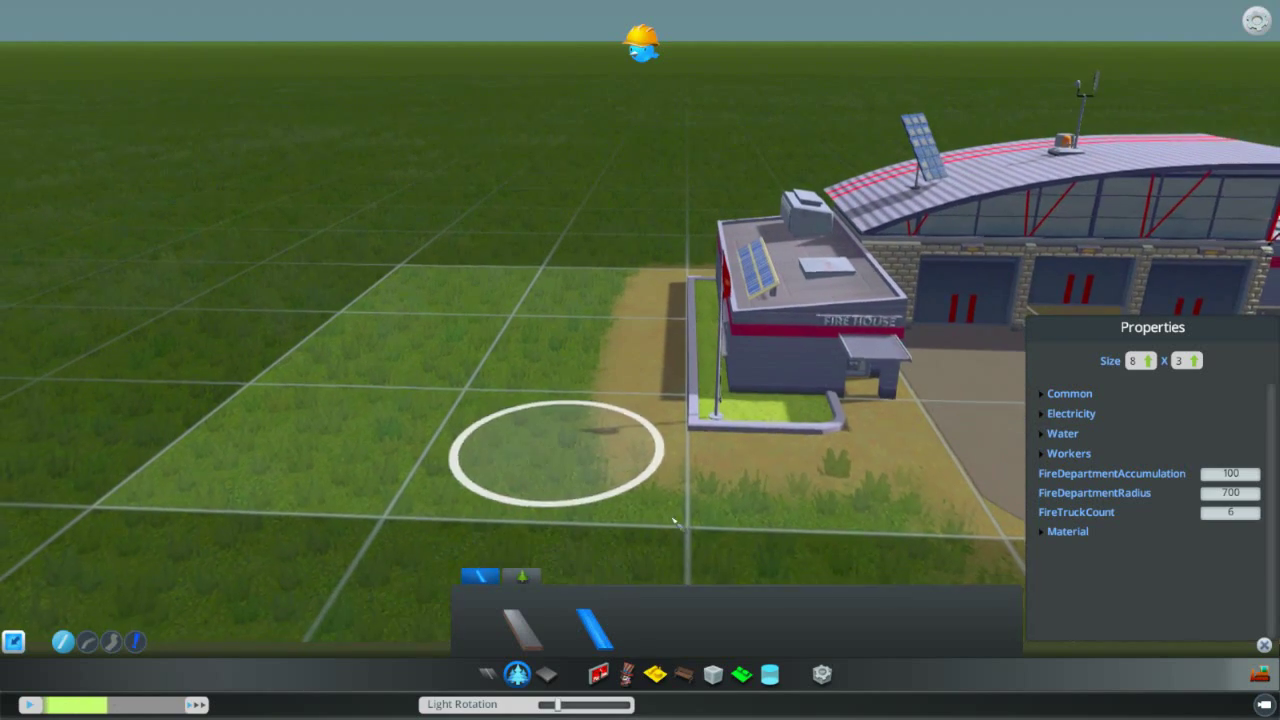
pyautogui.moveTo(493, 458); pyautogui.dragTo(363, 461)
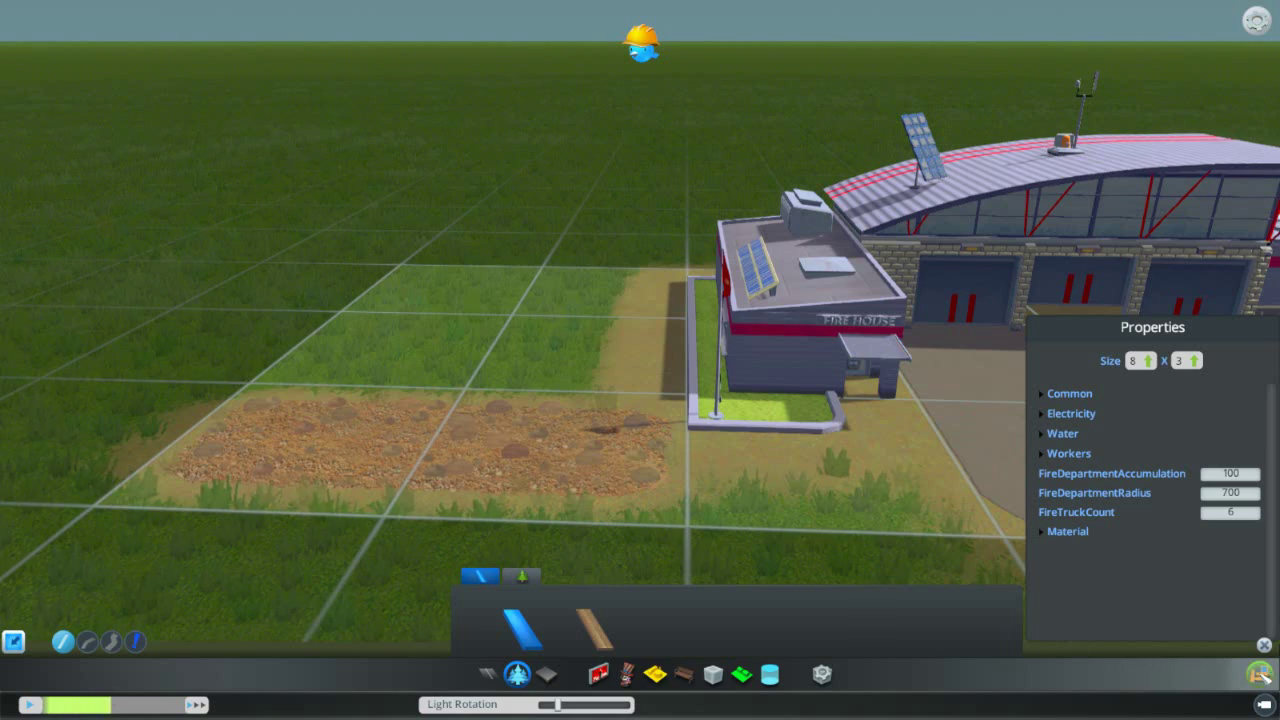
pyautogui.click(1258, 673)
pyautogui.click(440, 455)
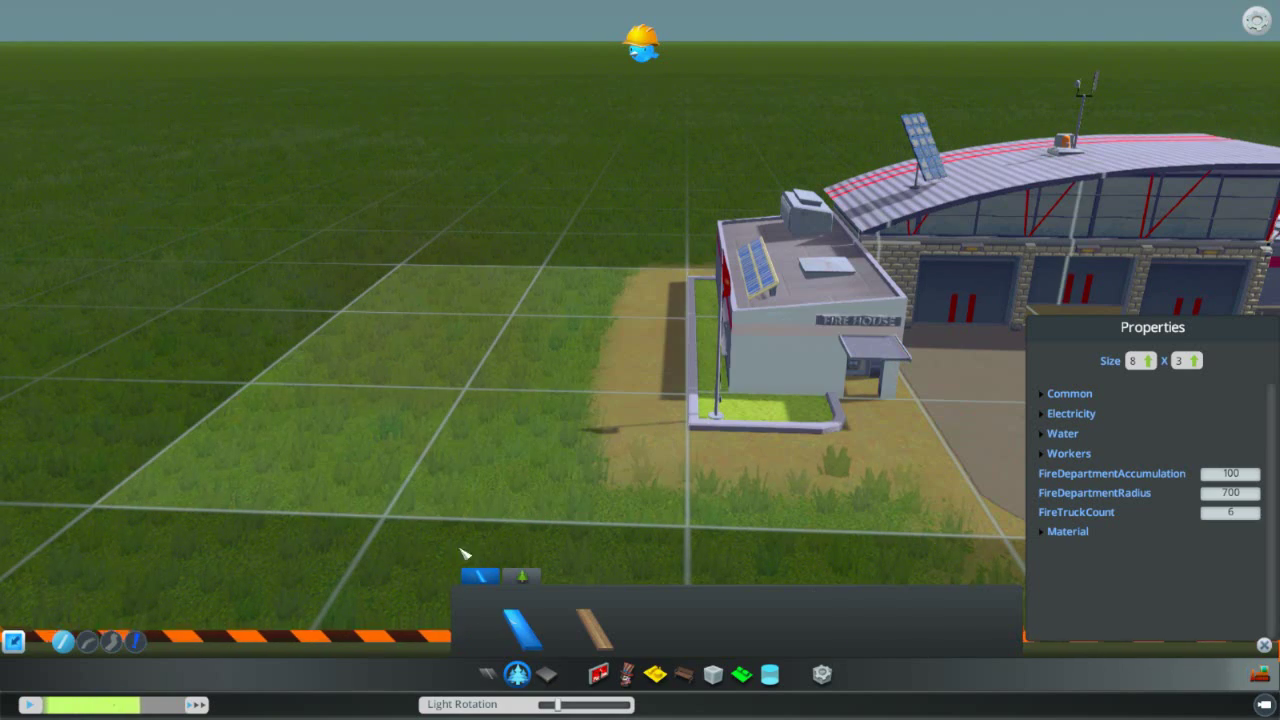
# Step: Try a straight paved path with a lamp on the same grass strip beside the office, and bulldoze it
pyautogui.click(520, 628)
pyautogui.click(462, 447)
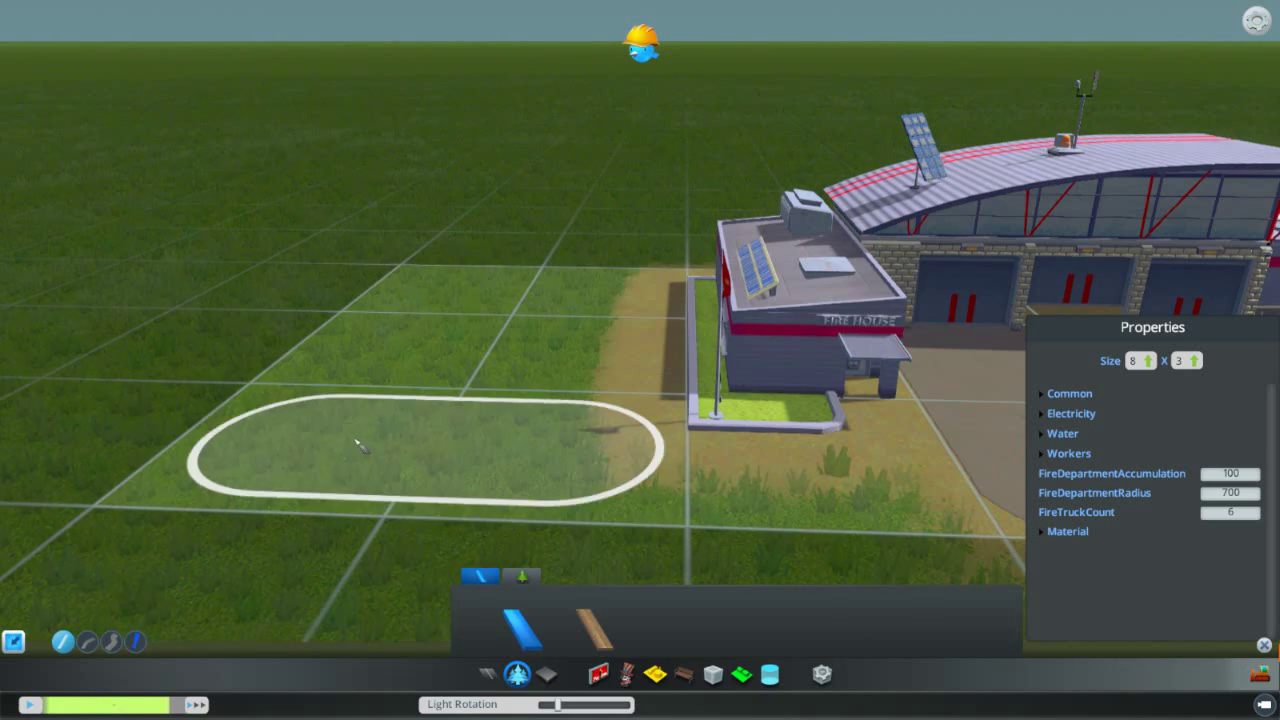
pyautogui.click(360, 447)
pyautogui.rightClick(488, 528)
pyautogui.press('s')
pyautogui.press('a')
pyautogui.press('w')
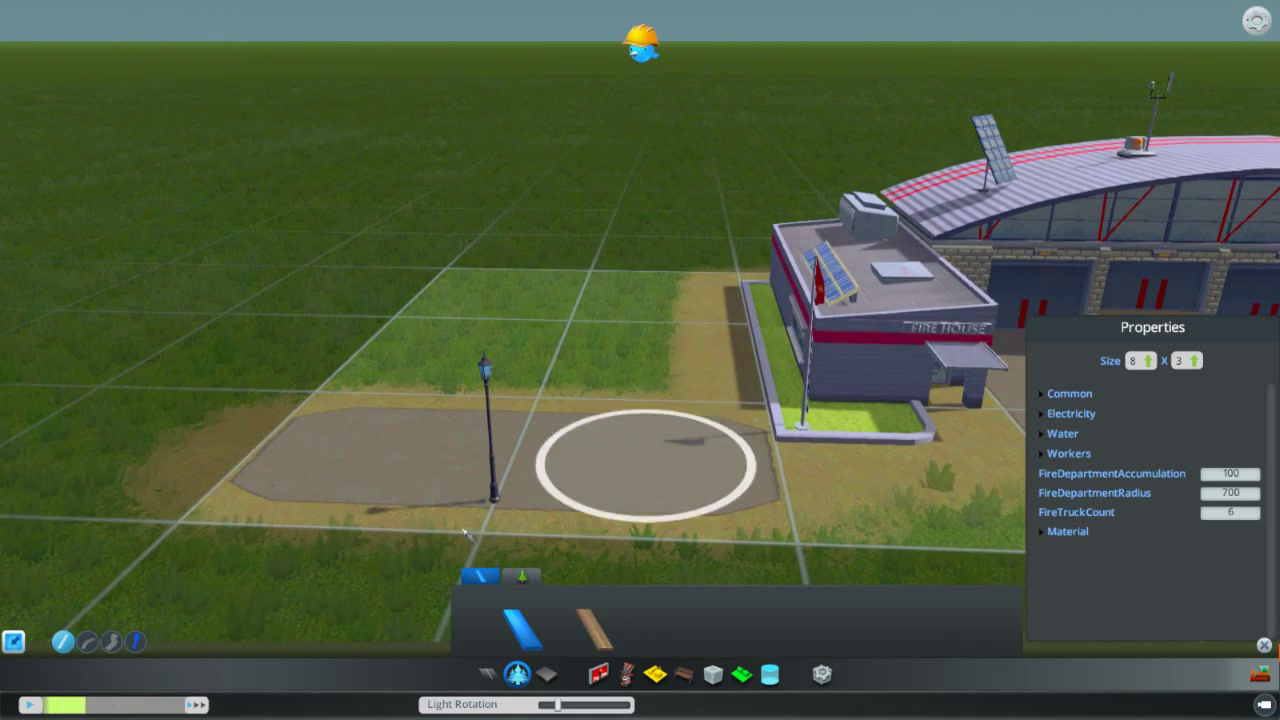
pyautogui.click(1262, 676)
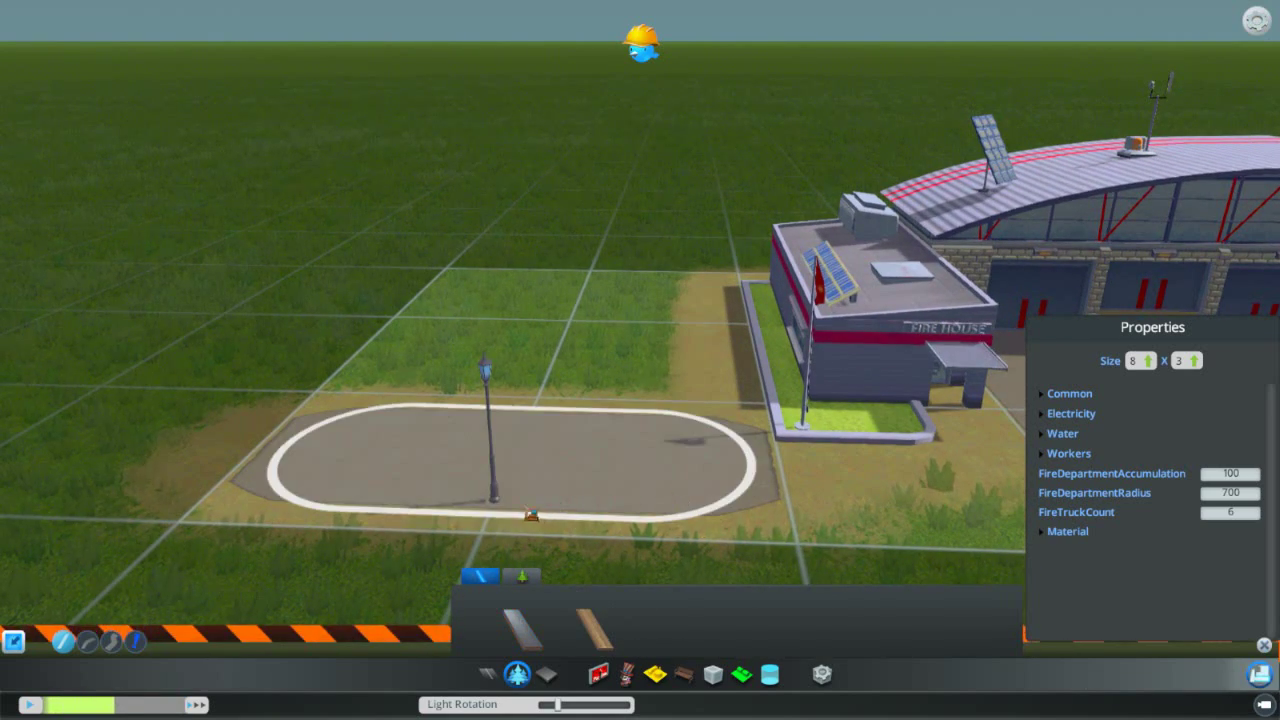
pyautogui.click(500, 500)
# Step: Lay the straight paved path again across the front of the grass, ending beside the office's flagpole bed
pyautogui.press('e')
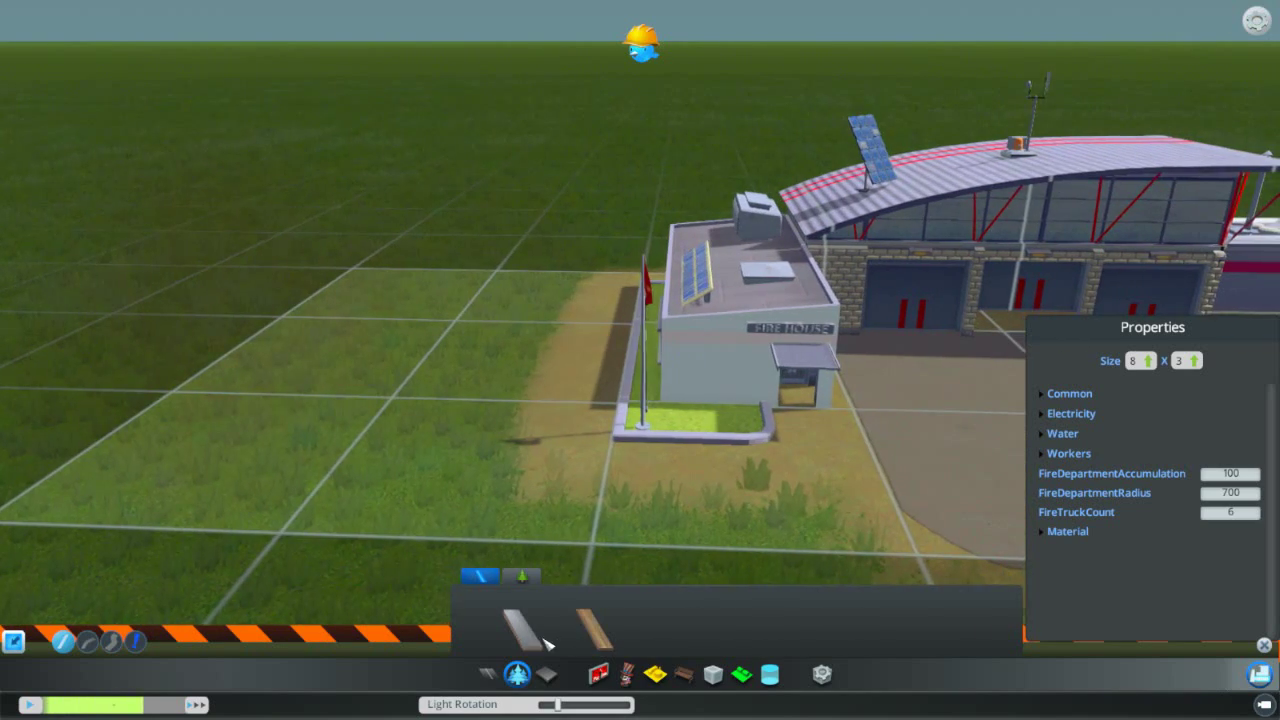
pyautogui.click(476, 466)
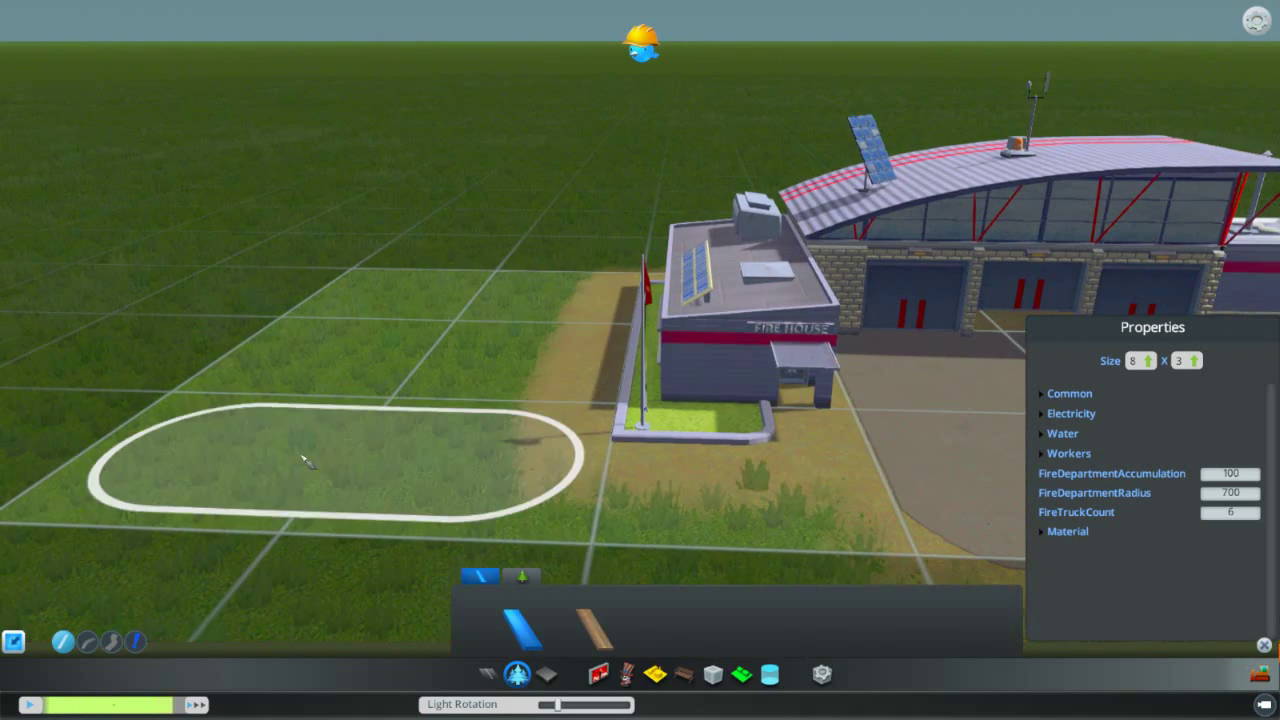
pyautogui.click(290, 460)
pyautogui.press('a')
pyautogui.press('s')
pyautogui.rightClick(400, 540)
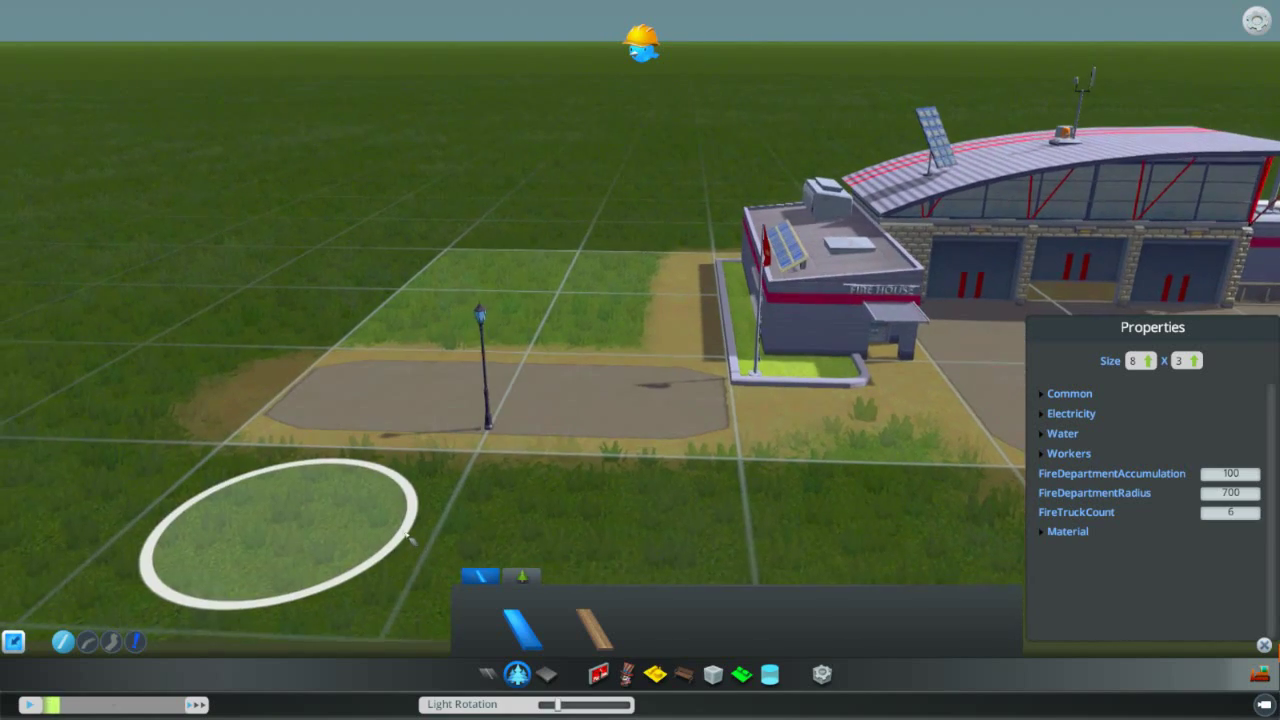
pyautogui.press('w')
pyautogui.press('w')
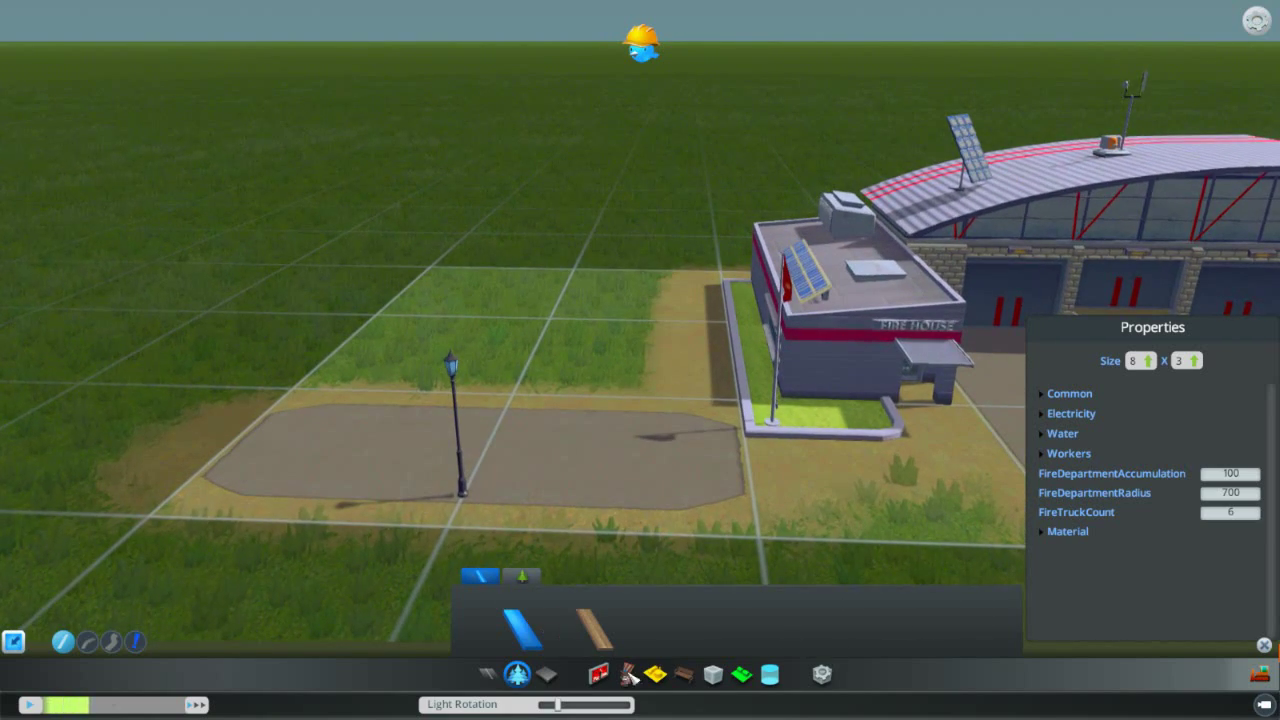
# Step: Place two large green trees at the back of the grass area, behind the paved path
pyautogui.click(521, 577)
pyautogui.click(810, 627)
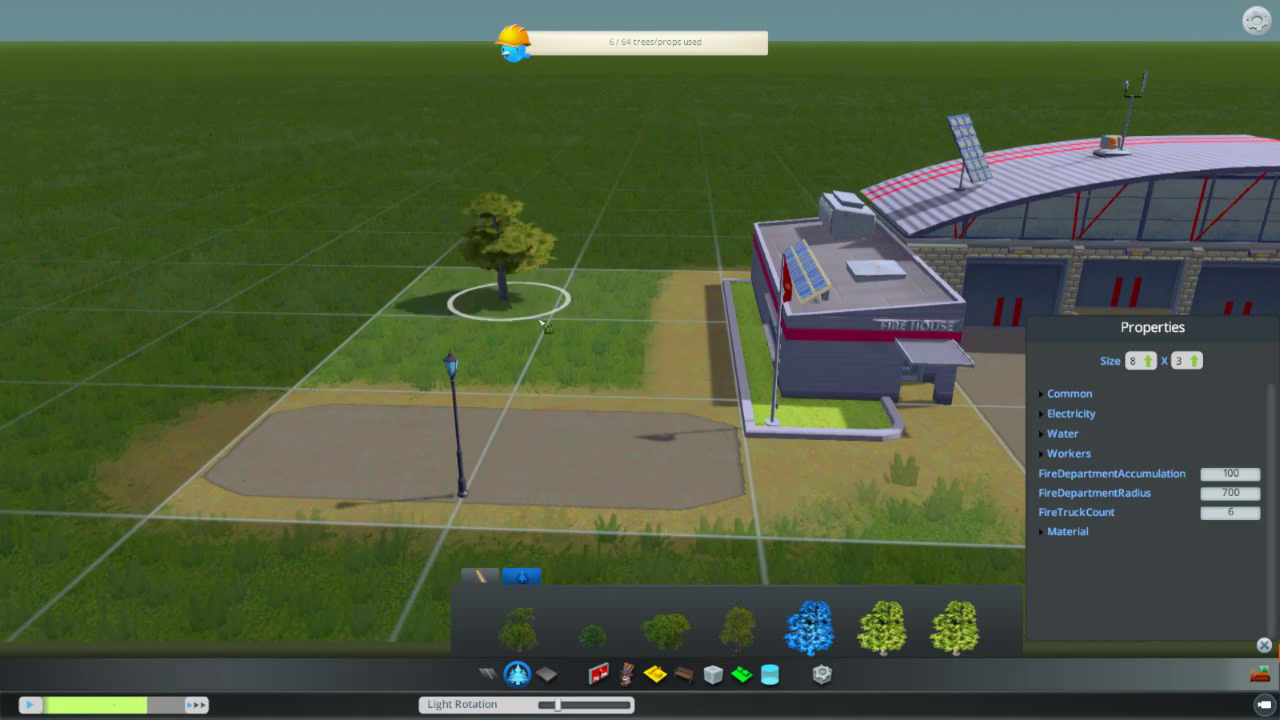
pyautogui.click(955, 627)
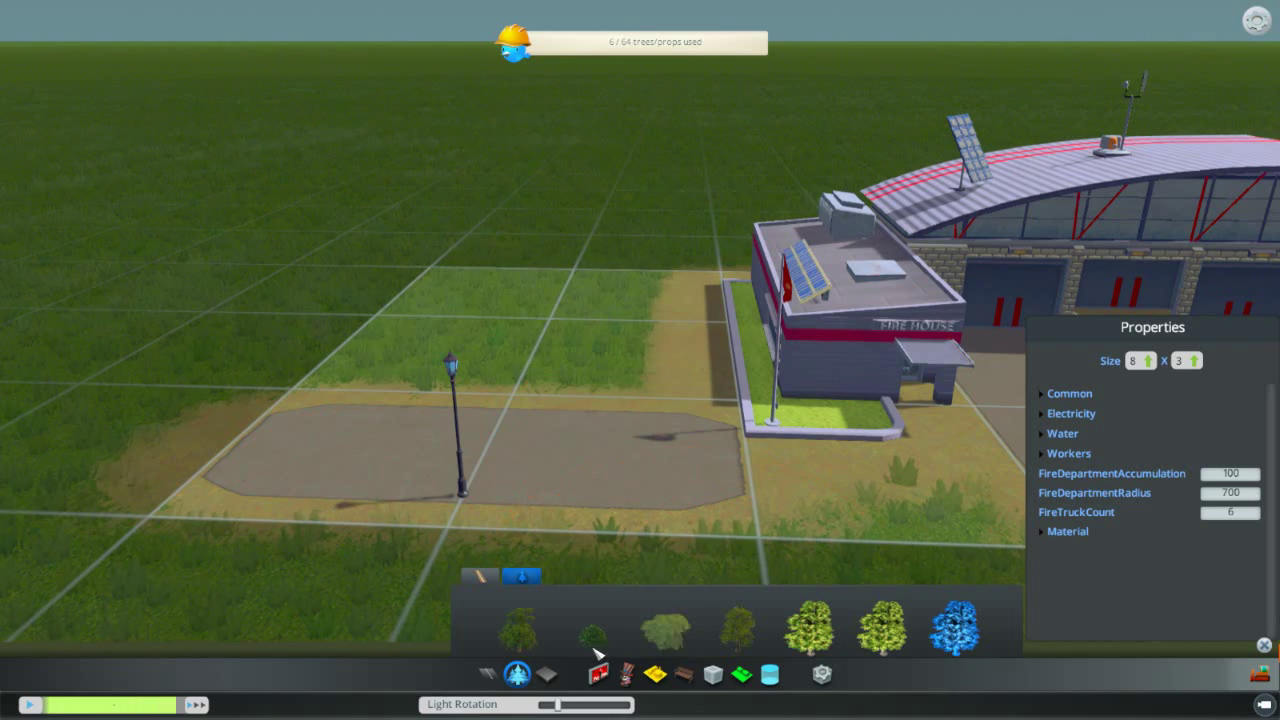
pyautogui.click(520, 630)
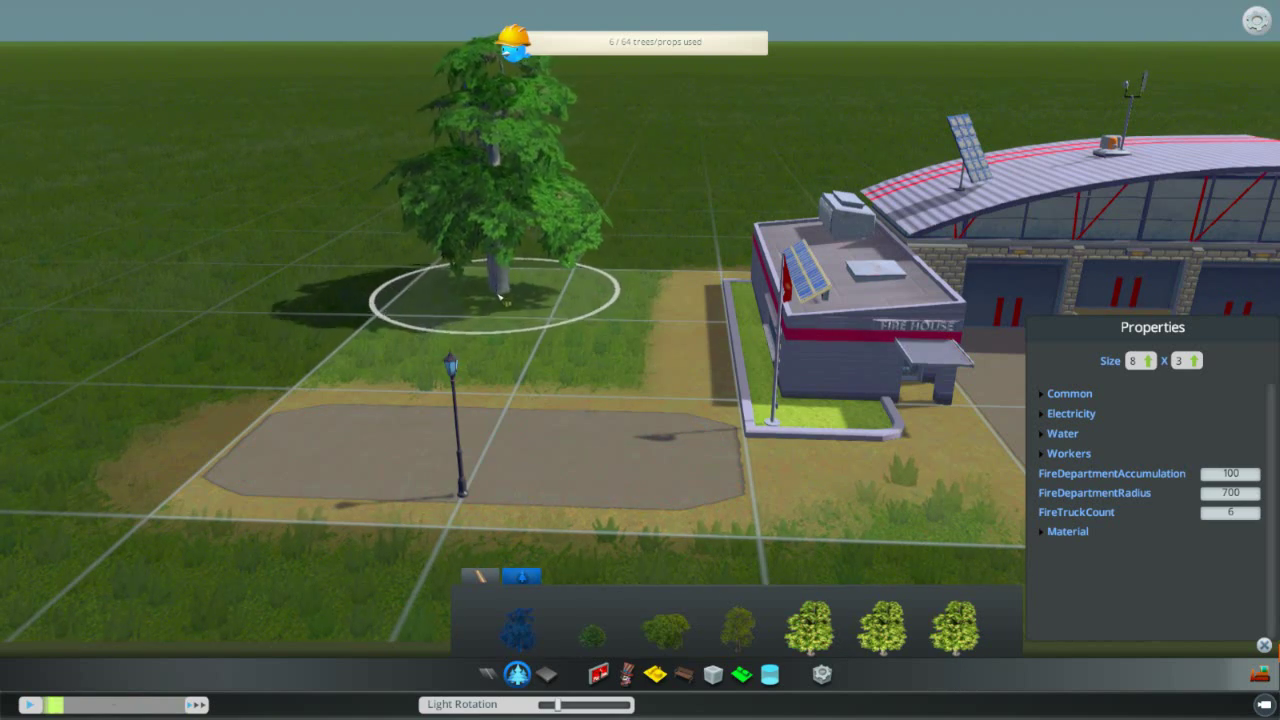
pyautogui.click(491, 285)
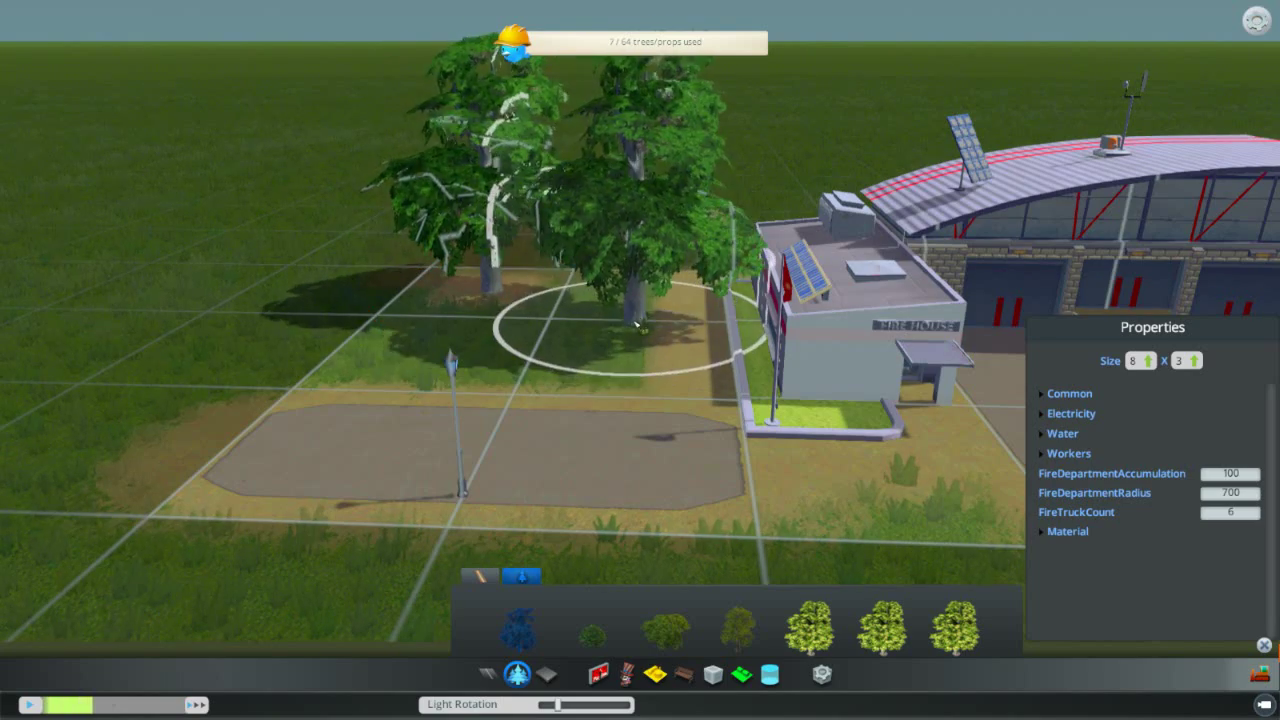
pyautogui.click(605, 342)
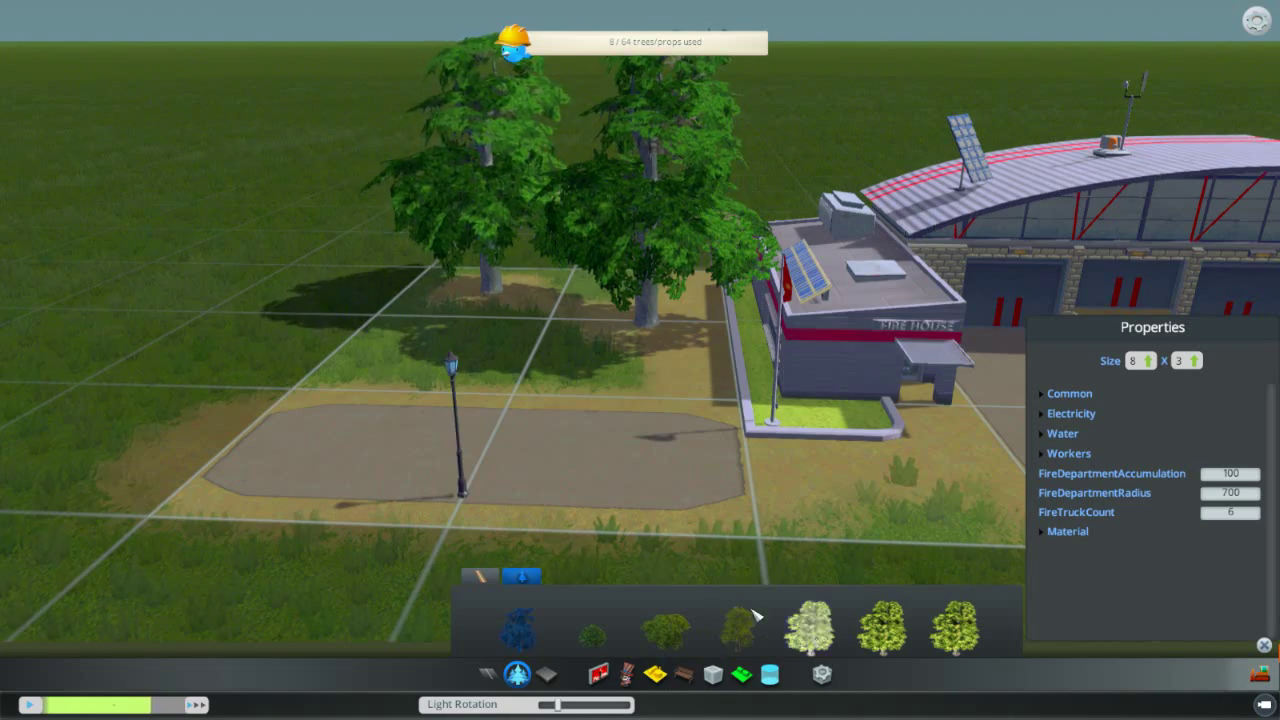
# Step: Place a smaller yellow-brown tree on the grass just behind the paved path, near its lamp
pyautogui.click(810, 628)
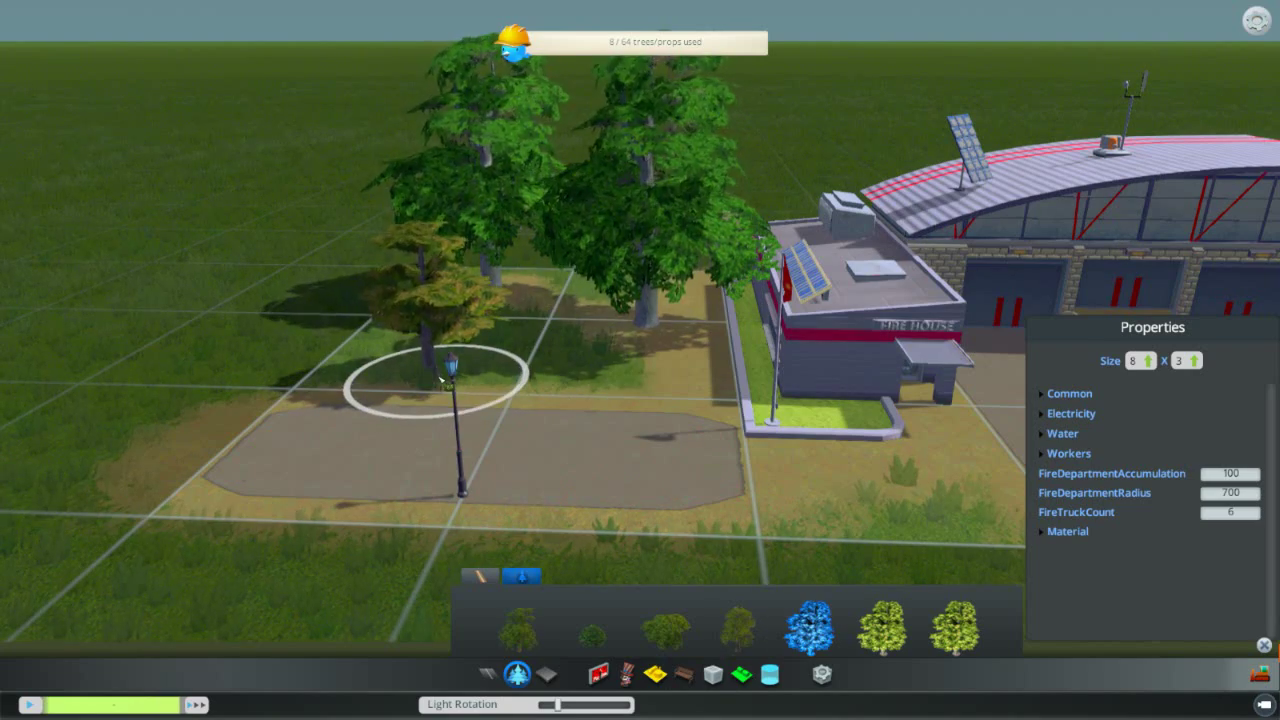
pyautogui.click(582, 385)
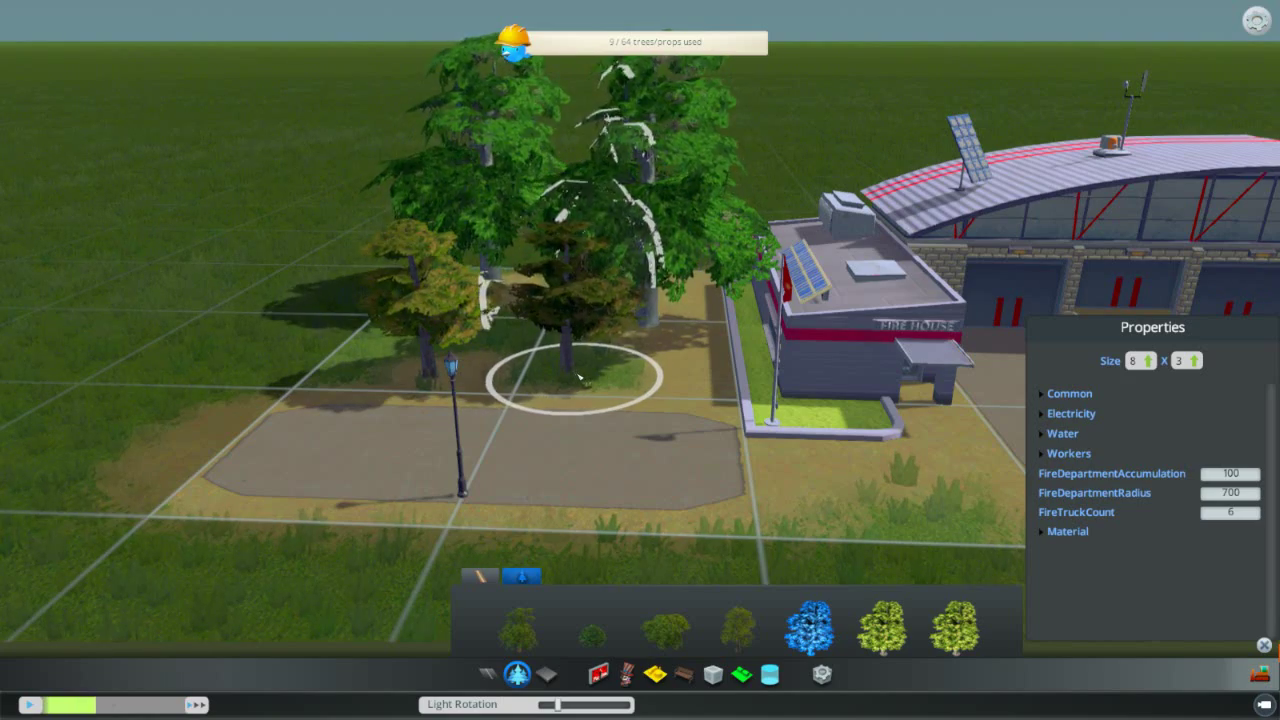
pyautogui.press('s')
pyautogui.press('d')
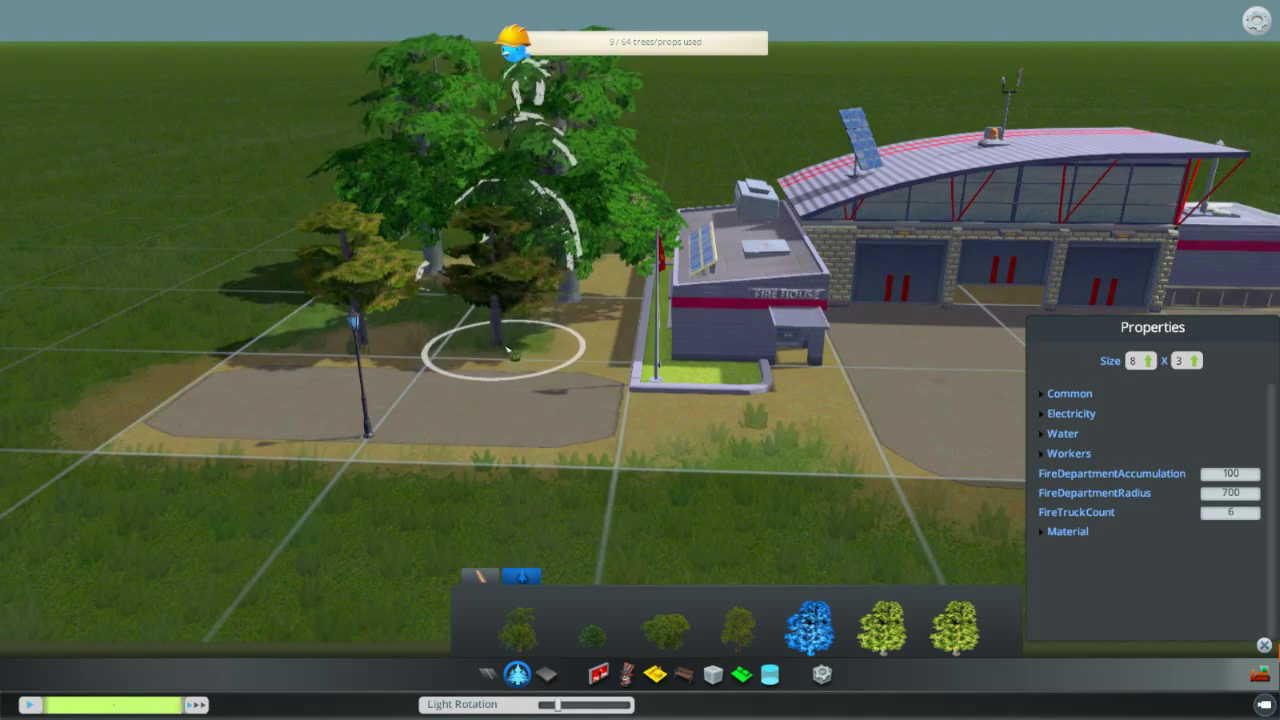
# Step: Compare the available tree types and place a second small yellow-brown tree behind the paved path, between the first one and the office
pyautogui.click(666, 628)
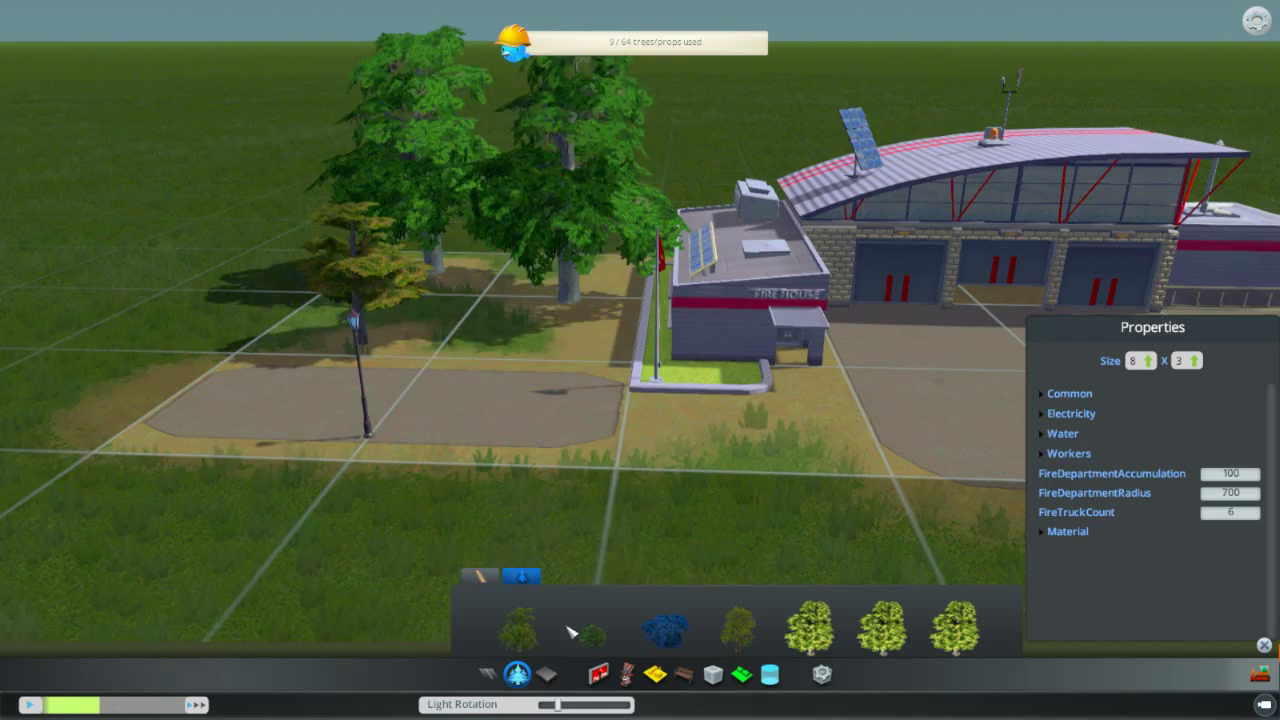
pyautogui.click(519, 628)
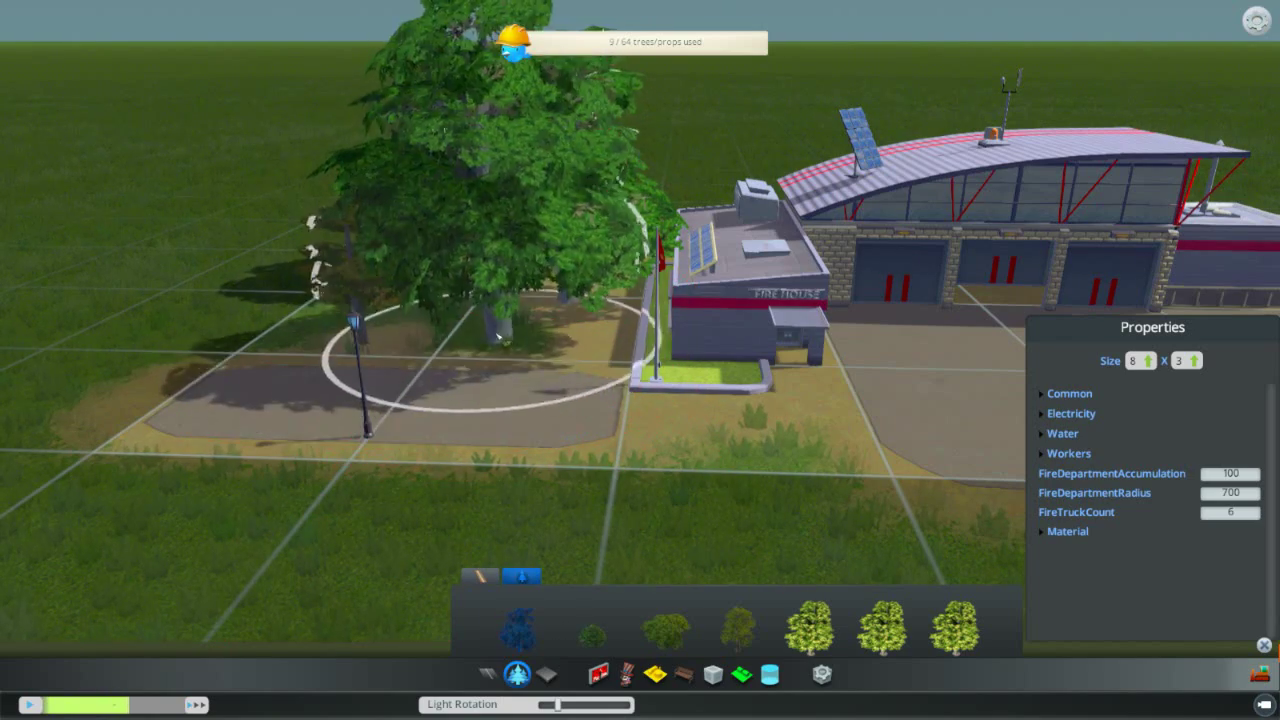
pyautogui.click(666, 628)
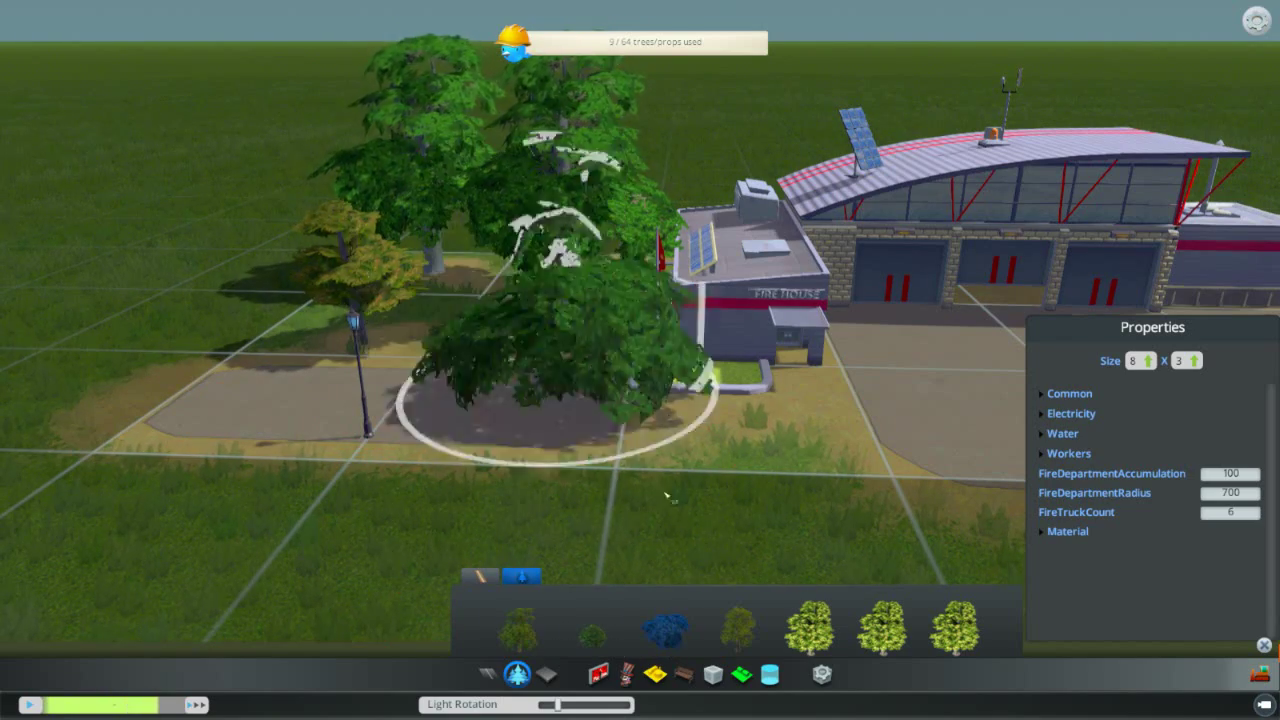
pyautogui.click(738, 628)
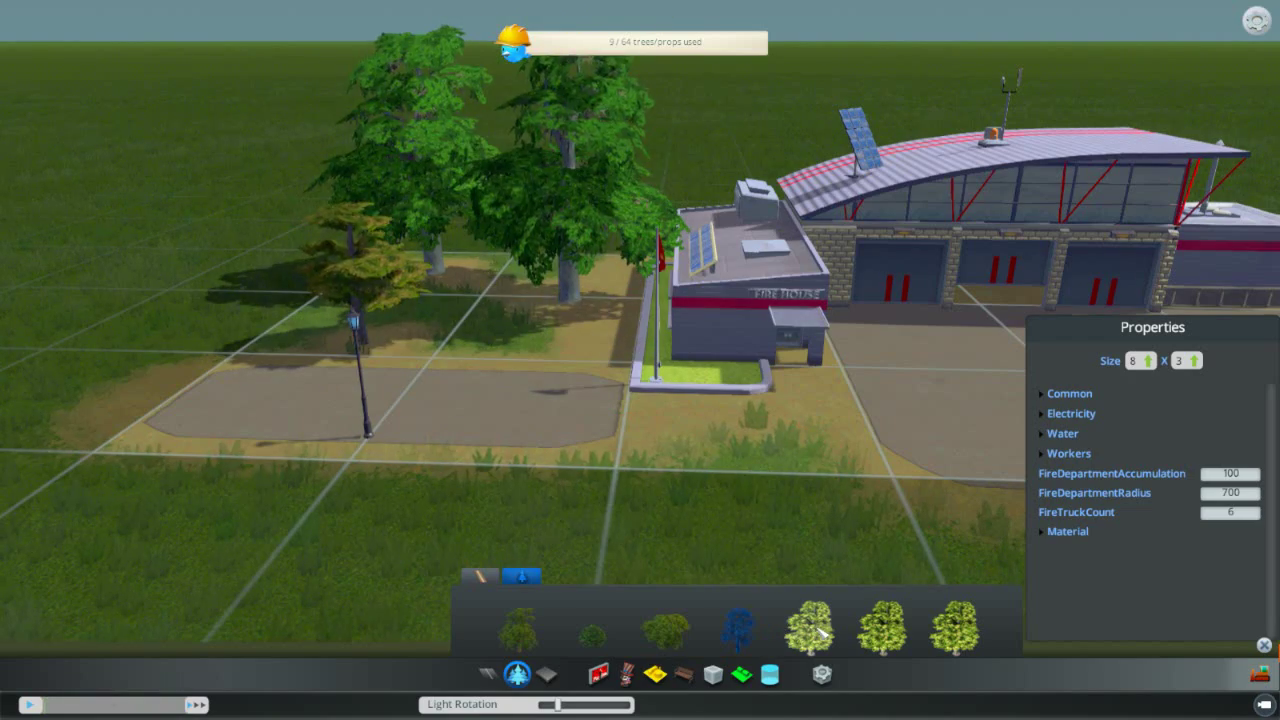
pyautogui.click(955, 628)
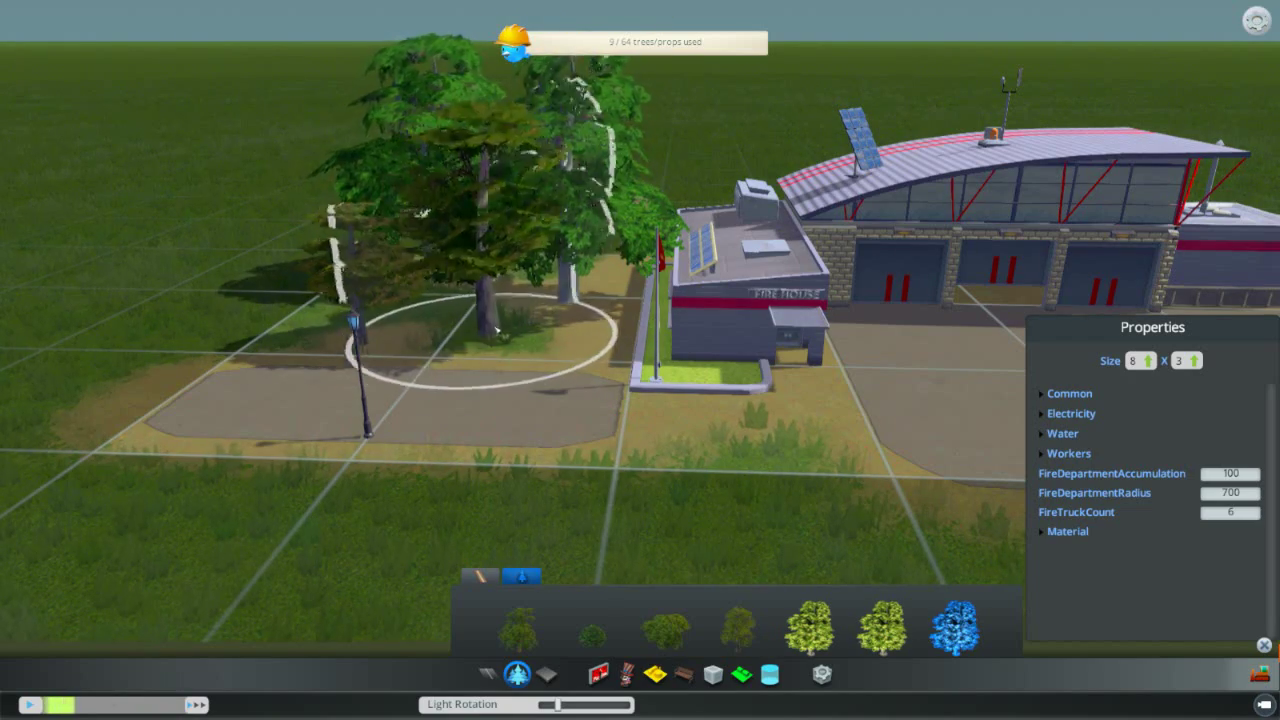
pyautogui.click(810, 628)
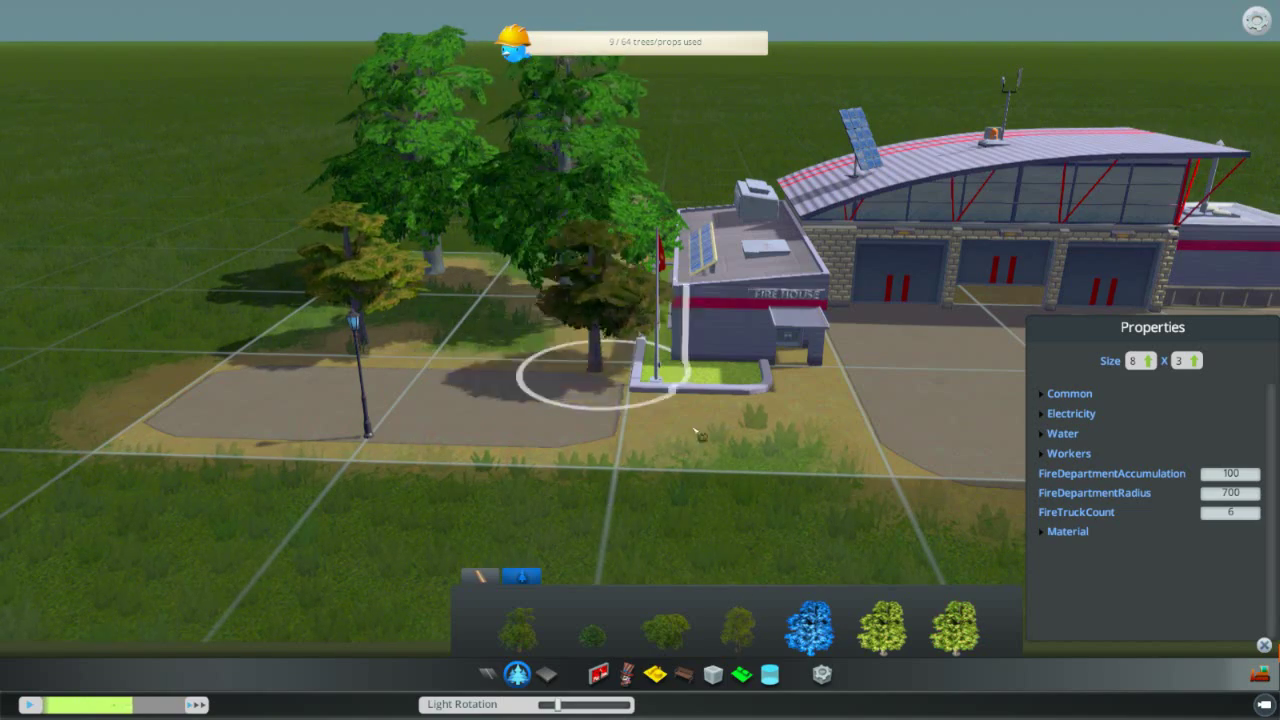
pyautogui.click(884, 632)
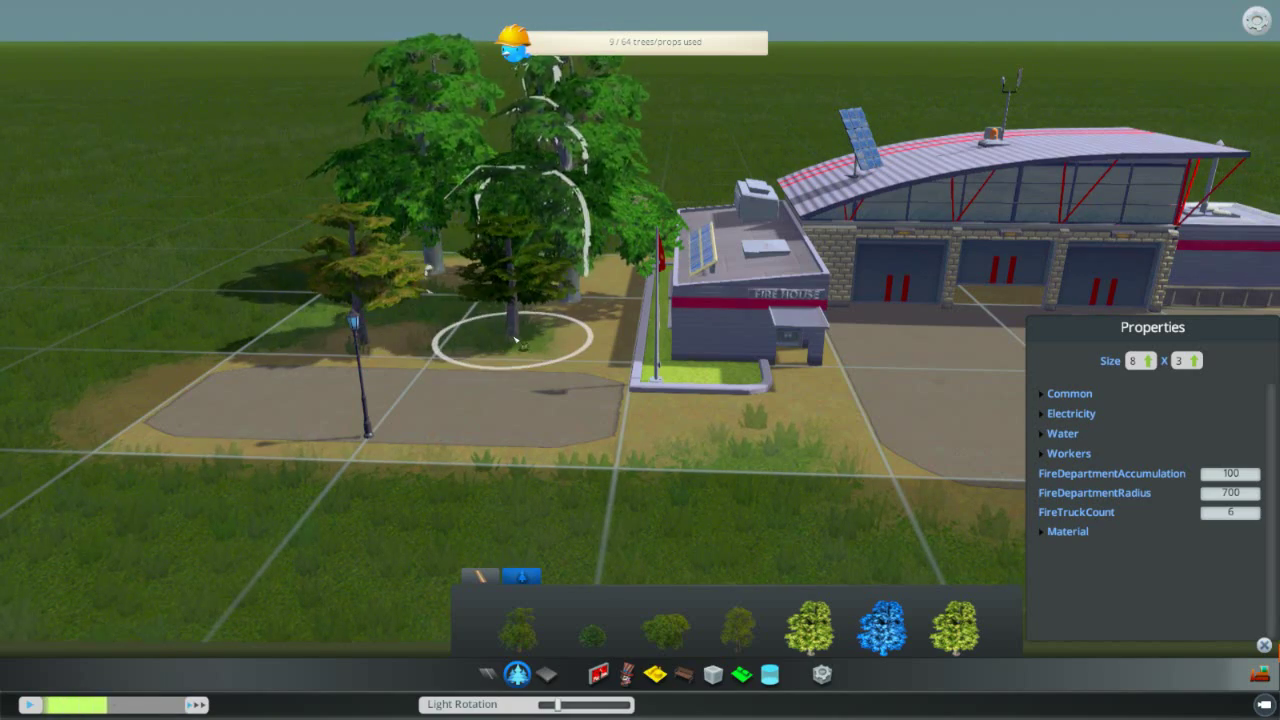
pyautogui.click(499, 340)
# Step: Examine the fire house frontage and paved lot from the office and grass area across to the parking bays
pyautogui.press('q')
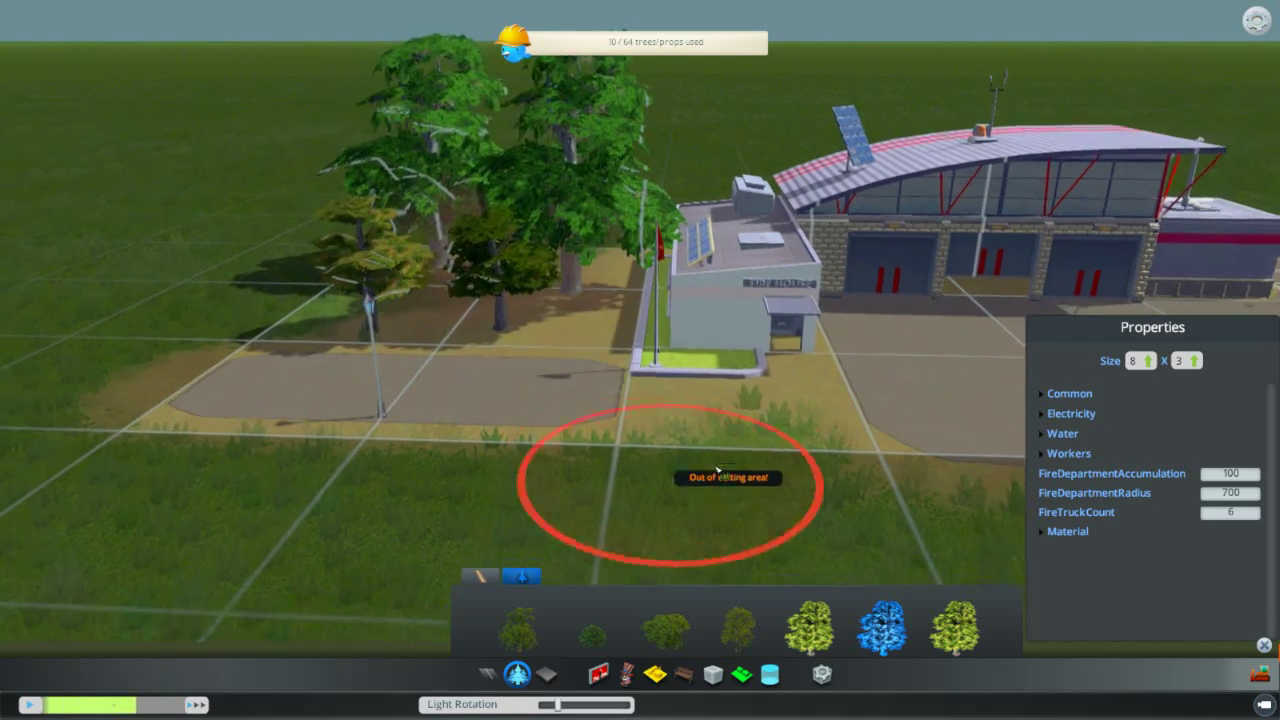
pyautogui.press('d')
pyautogui.press('q')
pyautogui.press('a')
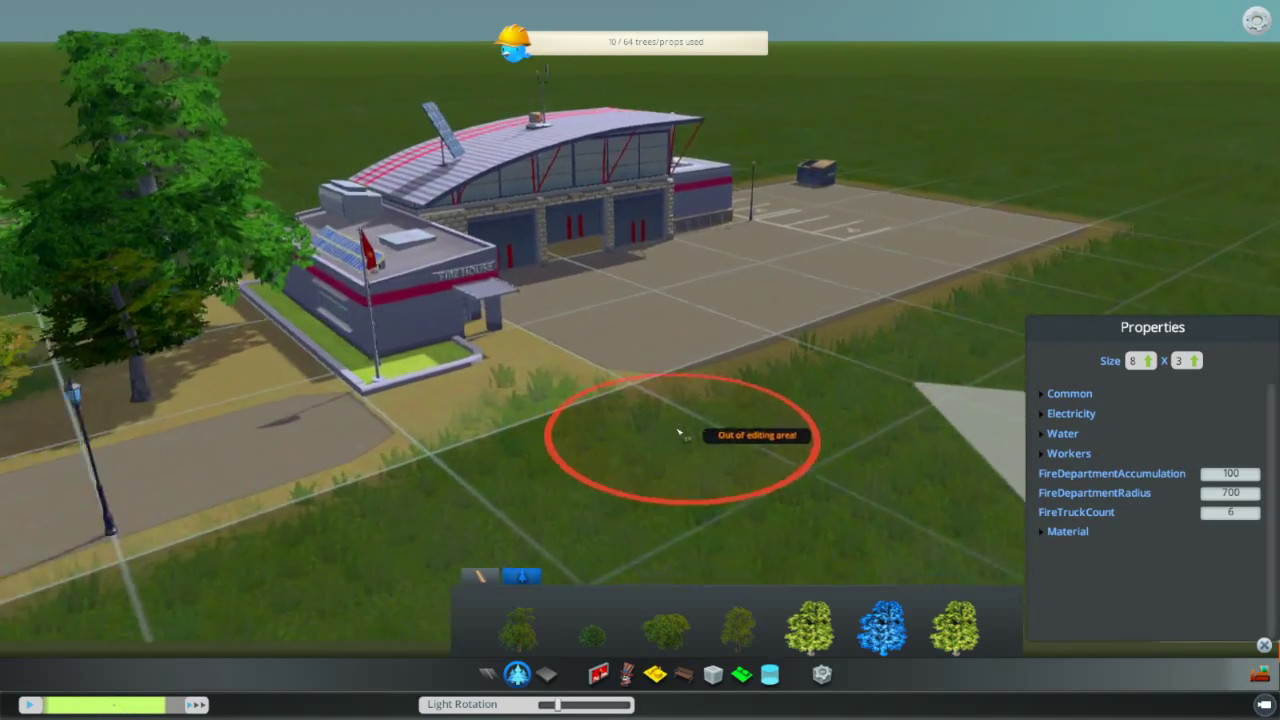
pyautogui.press('d')
pyautogui.press('q')
pyautogui.press('a')
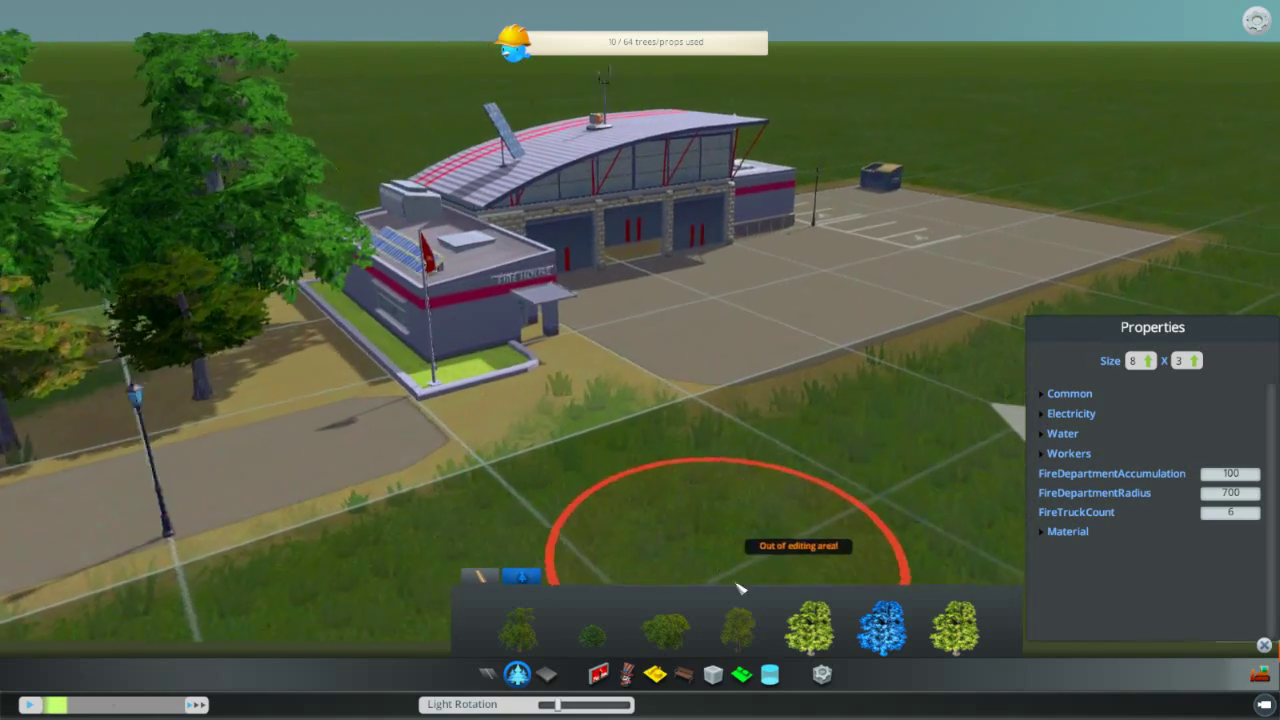
pyautogui.press('d')
pyautogui.press('w')
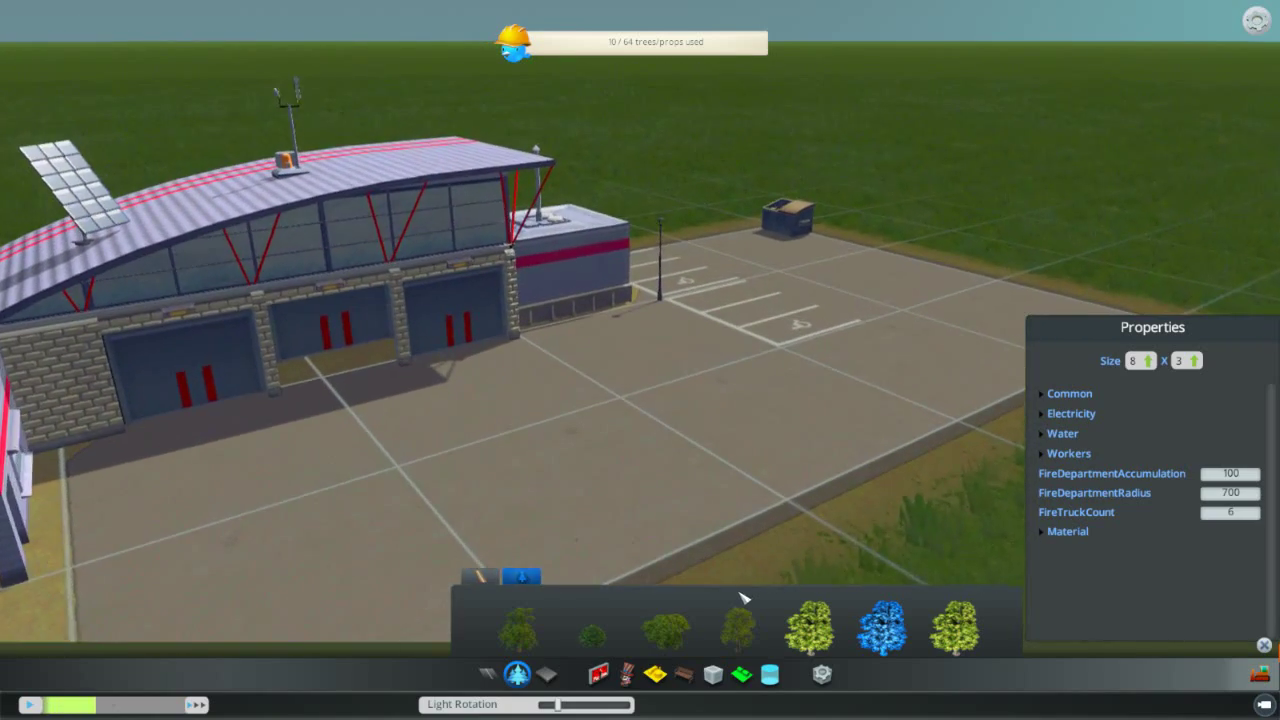
pyautogui.press('a')
pyautogui.press('q')
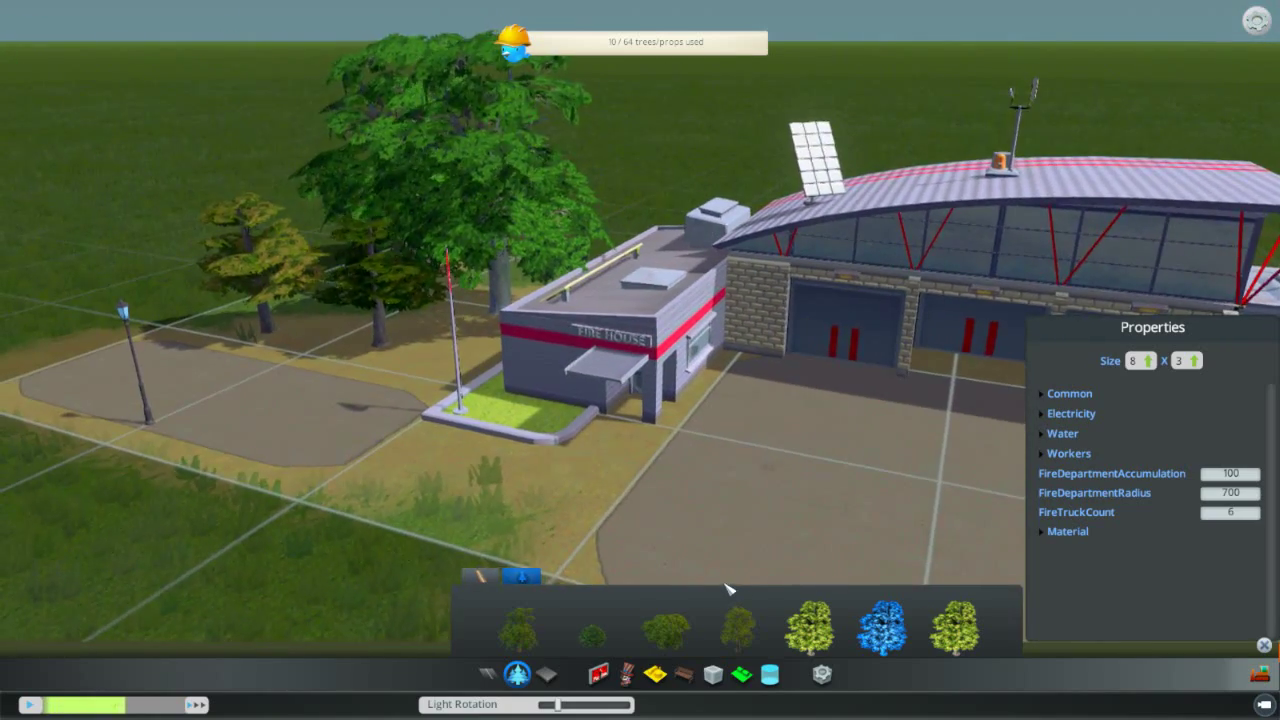
pyautogui.press('d')
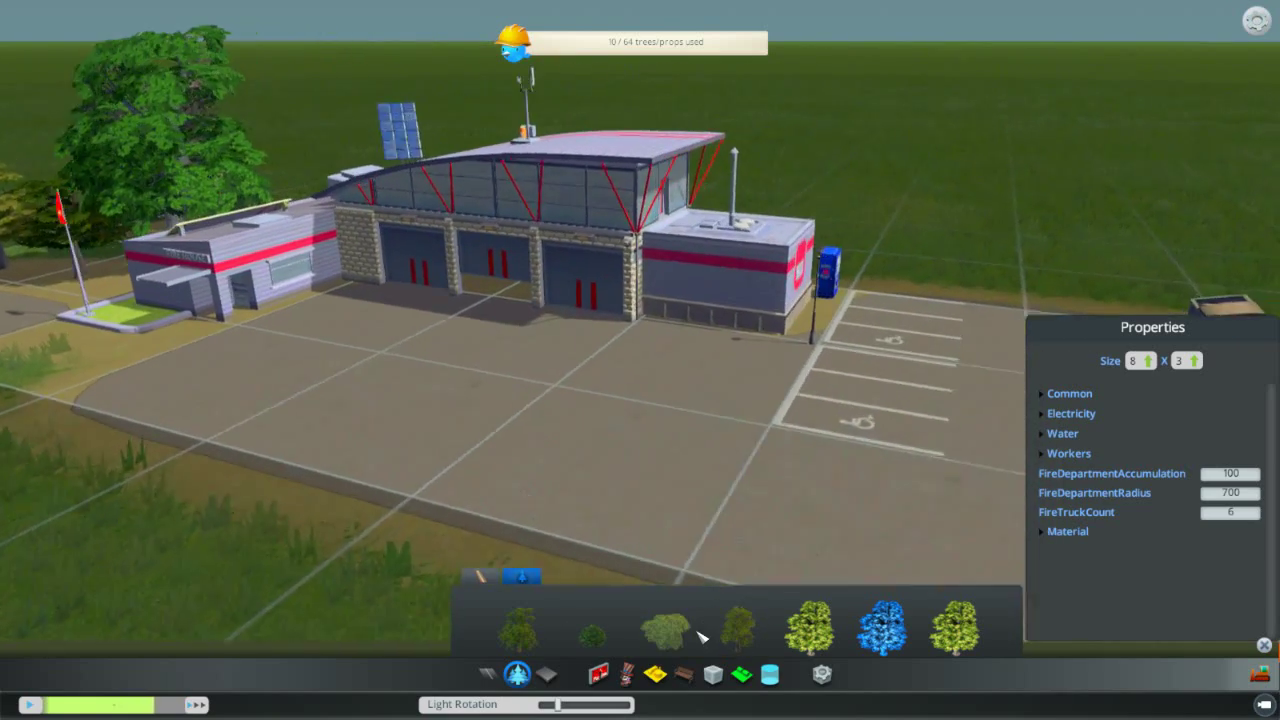
pyautogui.press('d')
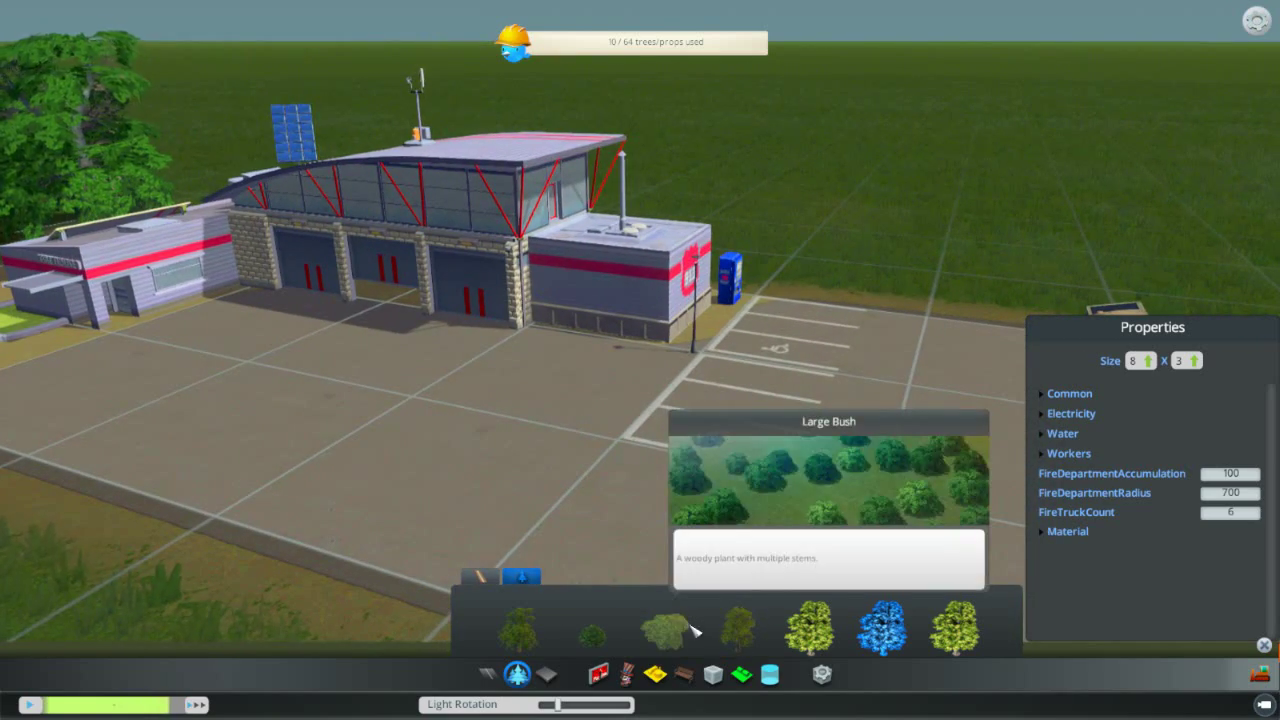
# Step: Place Parking Markers, rotated to line up with the painted lines, on the three bays nearest the lot's front
pyautogui.click(770, 674)
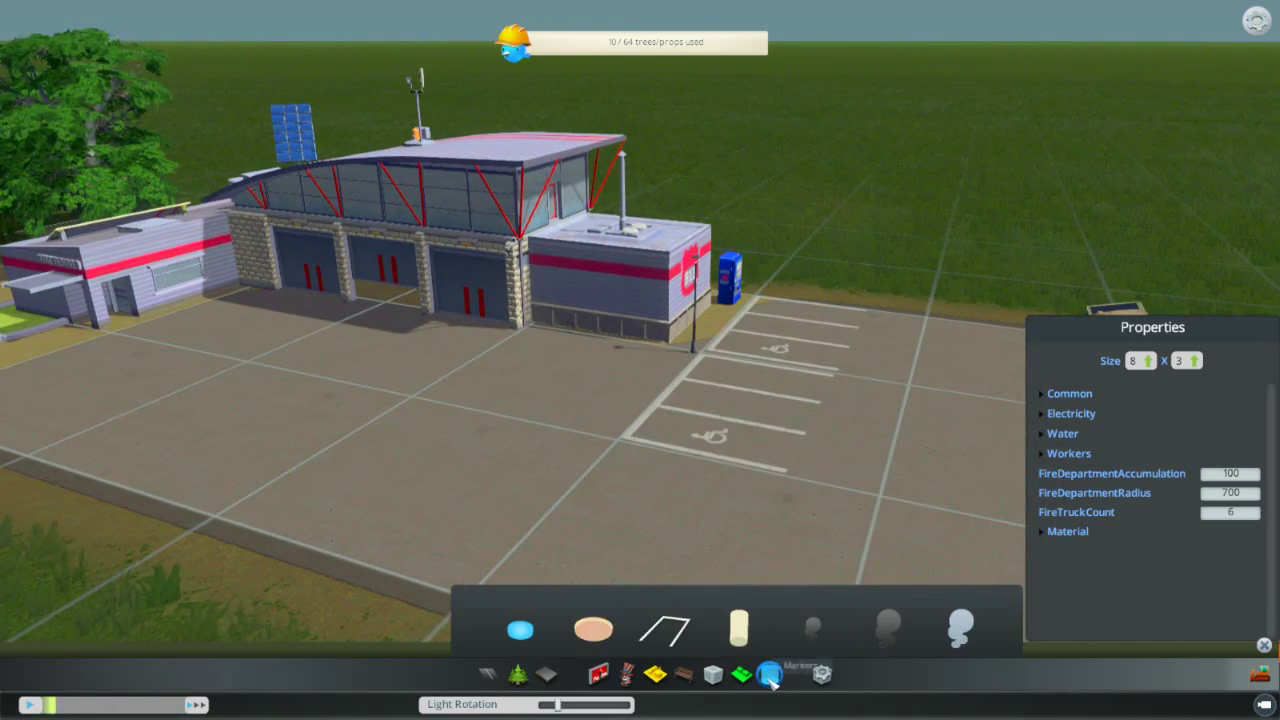
pyautogui.click(676, 630)
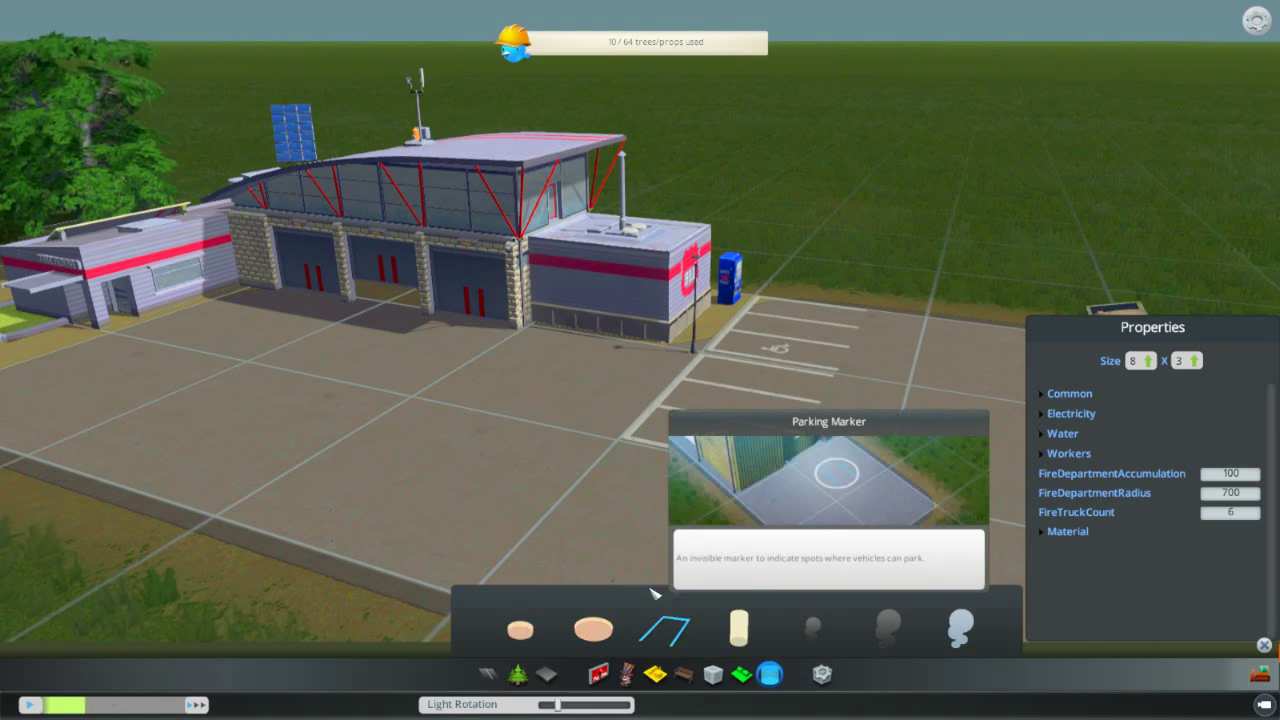
pyautogui.press('a')
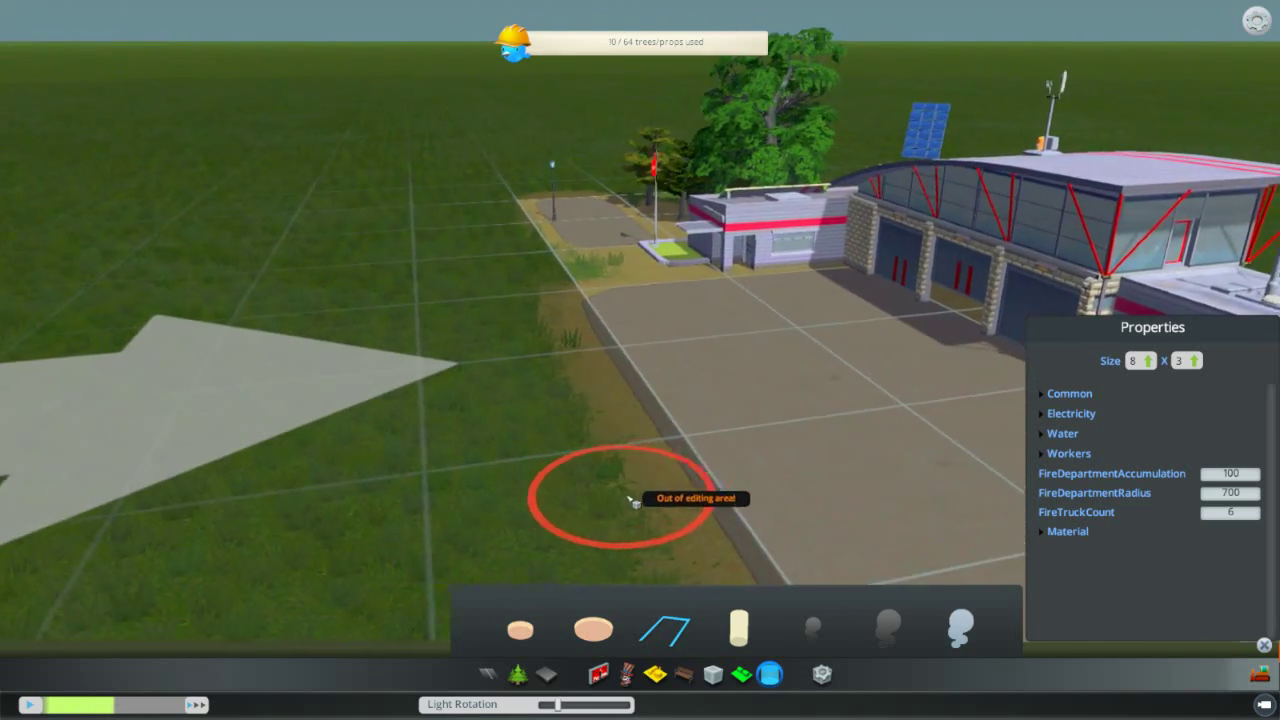
pyautogui.press('d')
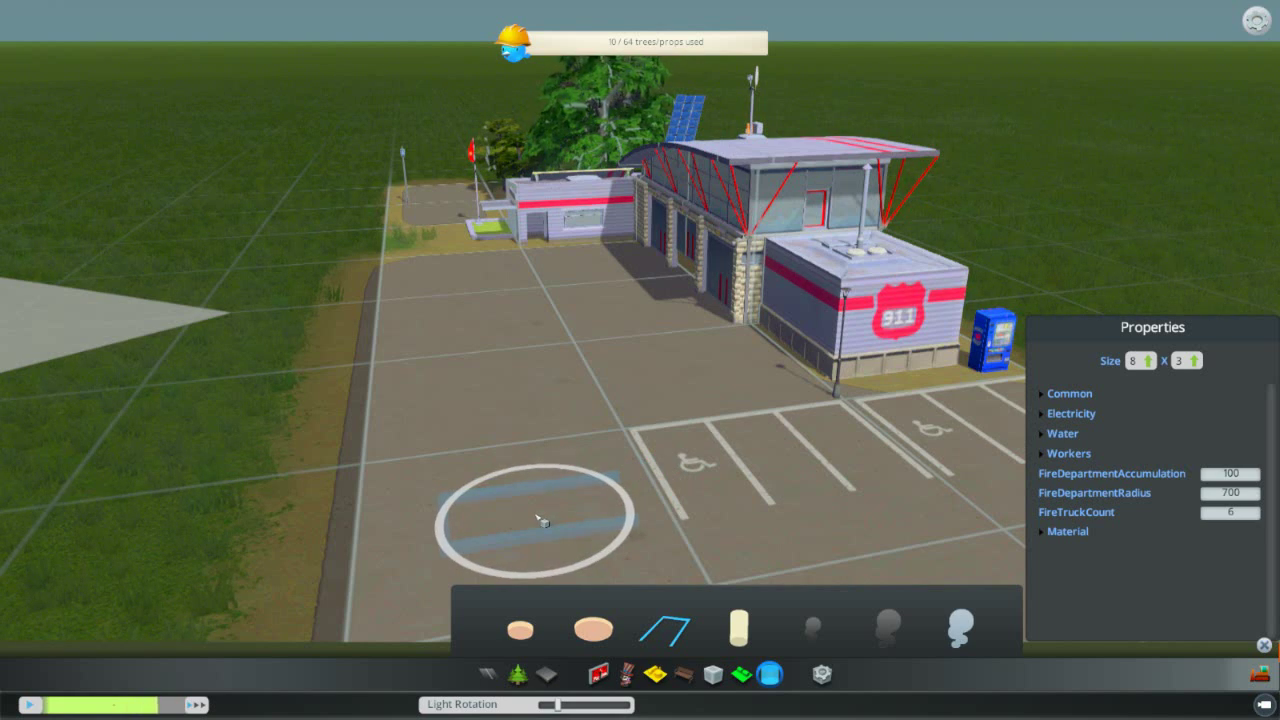
pyautogui.rightClick(492, 496)
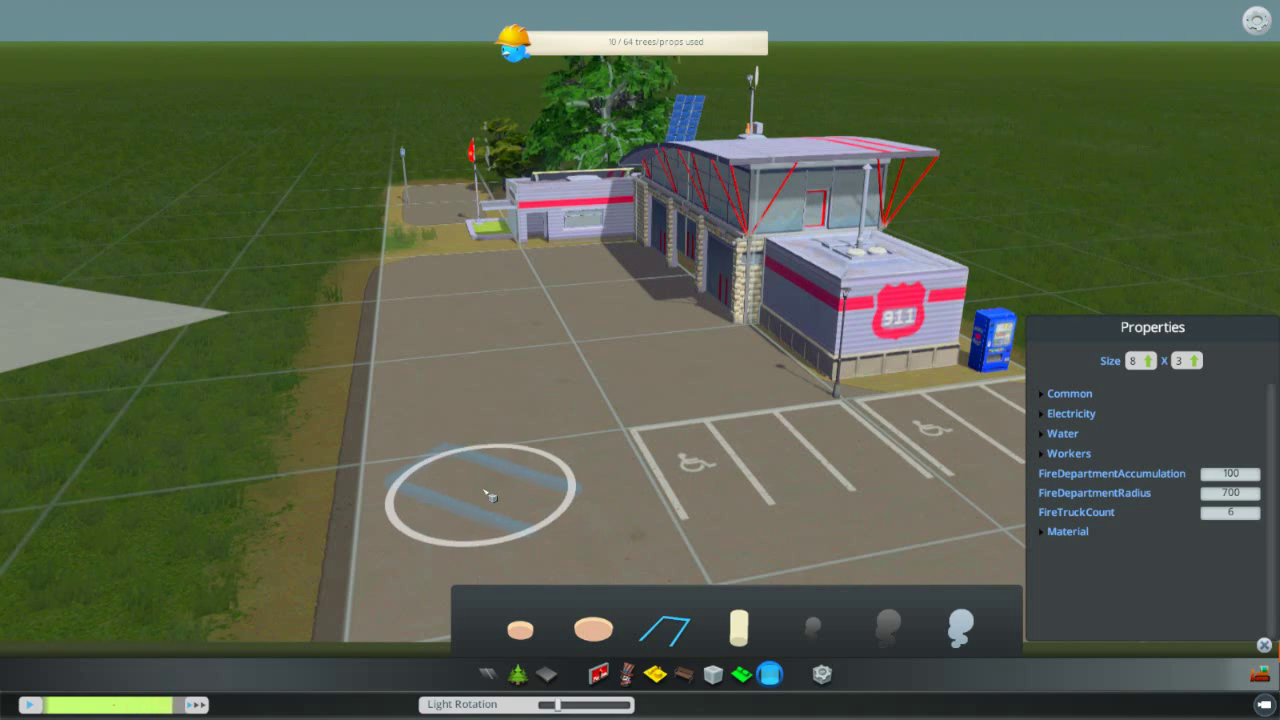
pyautogui.press('d')
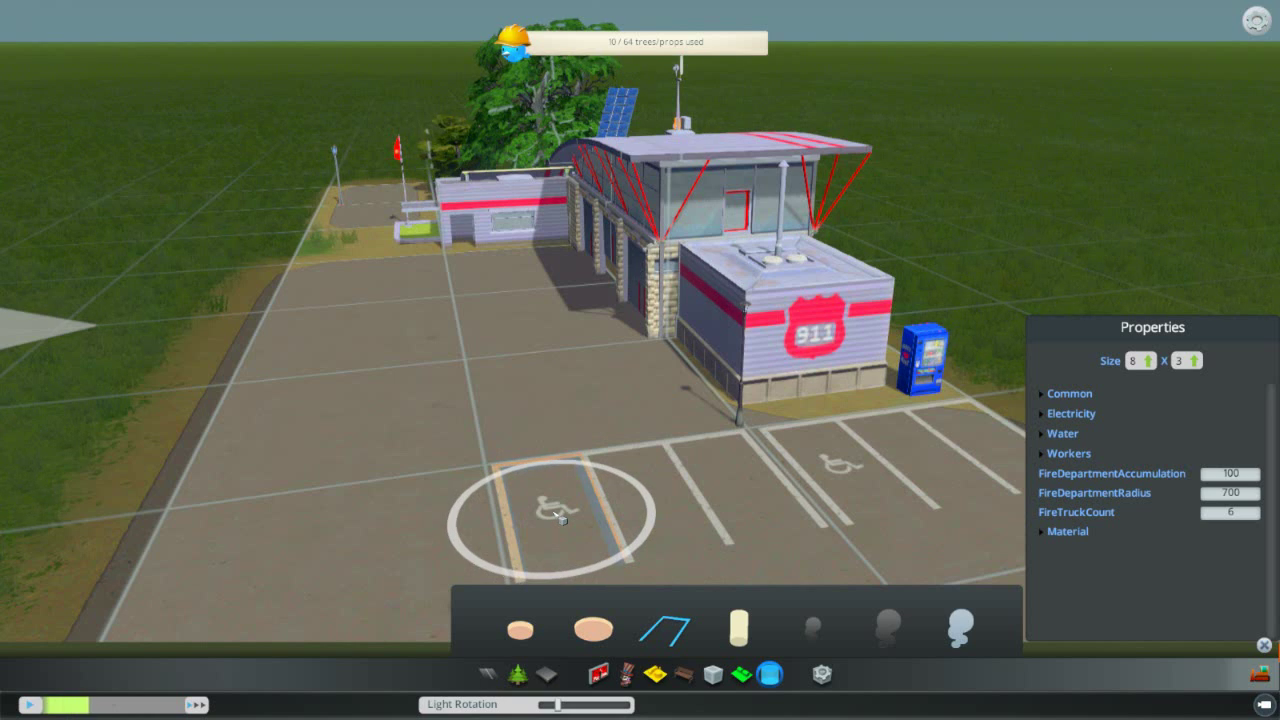
pyautogui.click(560, 517)
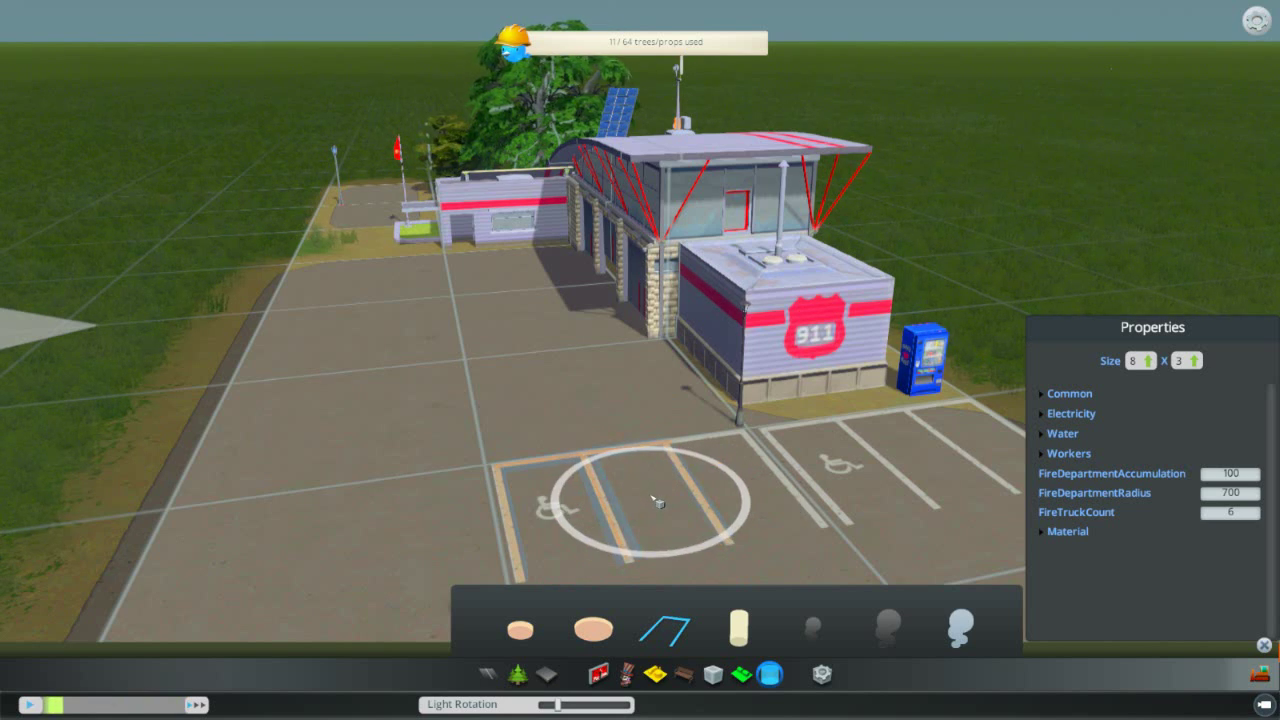
pyautogui.click(615, 508)
pyautogui.press('d')
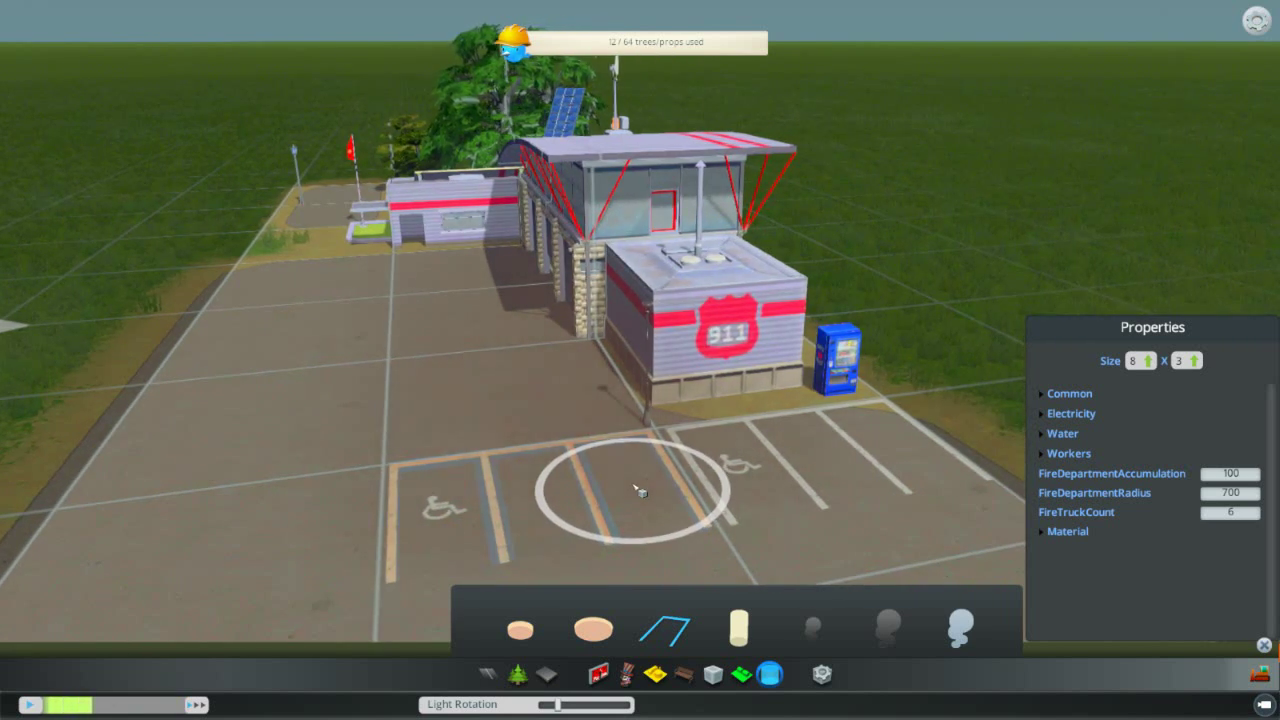
pyautogui.press('d')
pyautogui.click(686, 478)
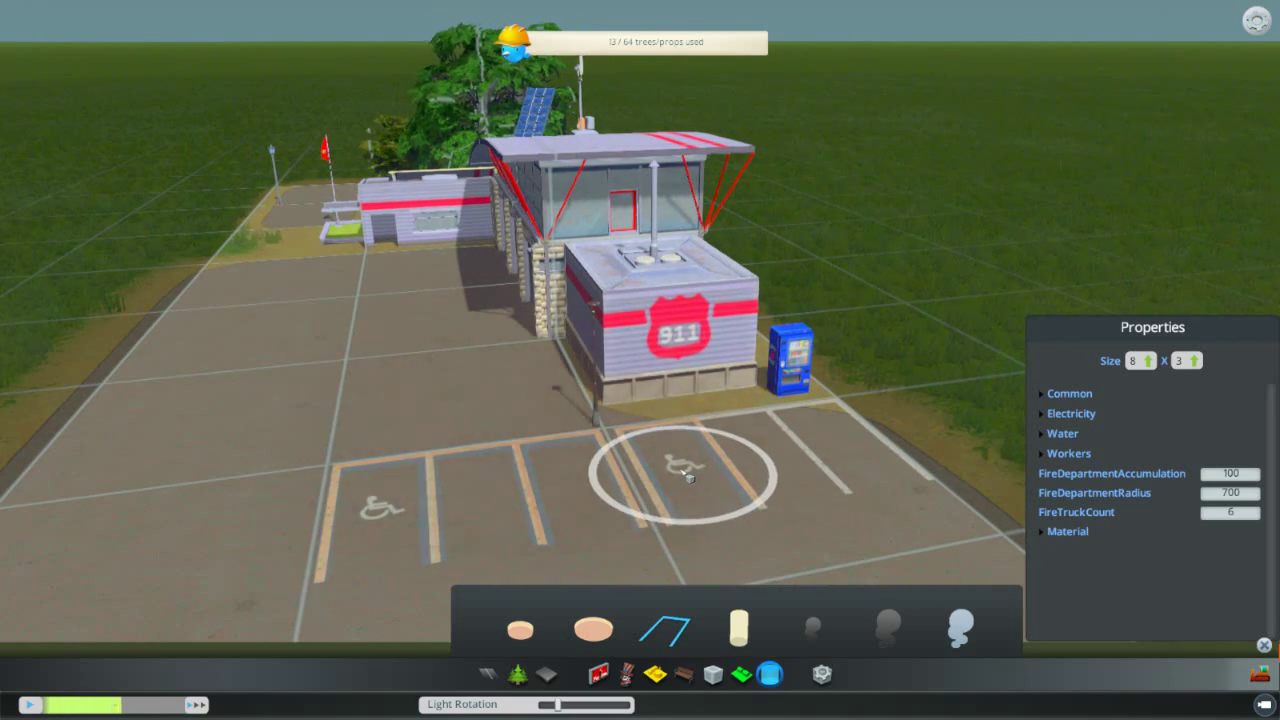
# Step: Place Parking Markers on the three remaining bays, from the second accessible bay to the one by the vending machine
pyautogui.press('d')
pyautogui.click(681, 490)
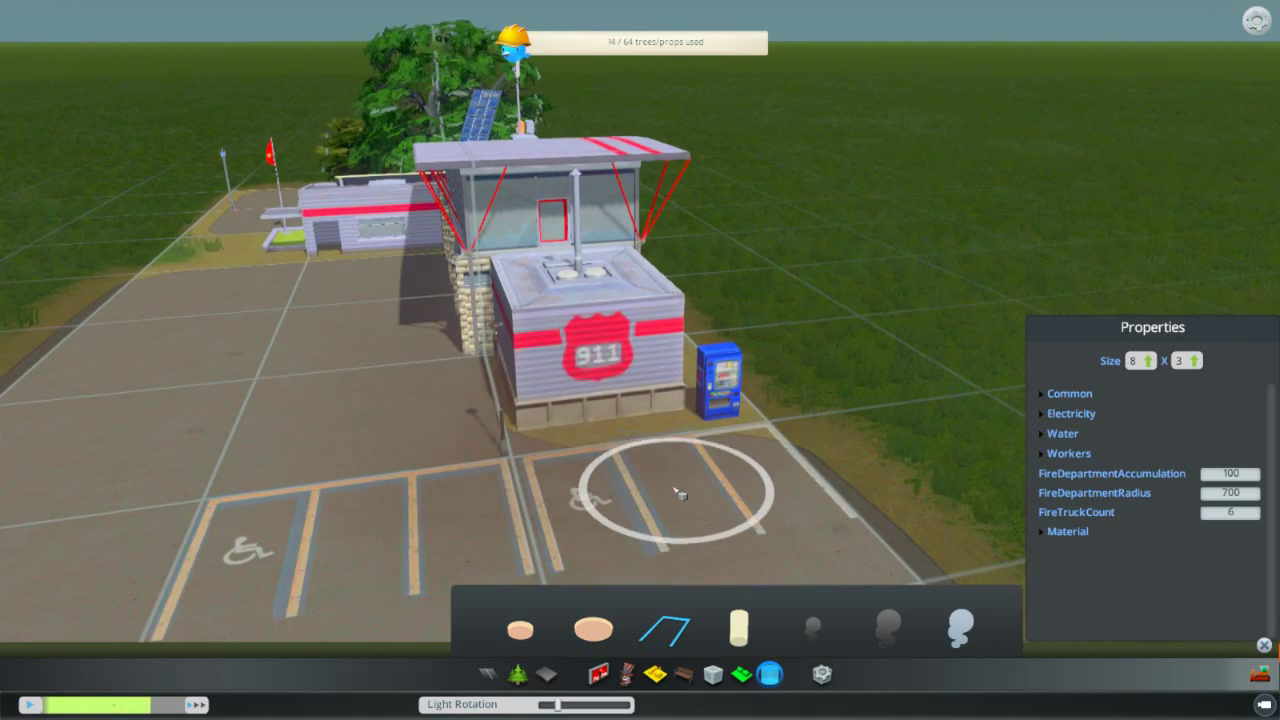
pyautogui.click(762, 455)
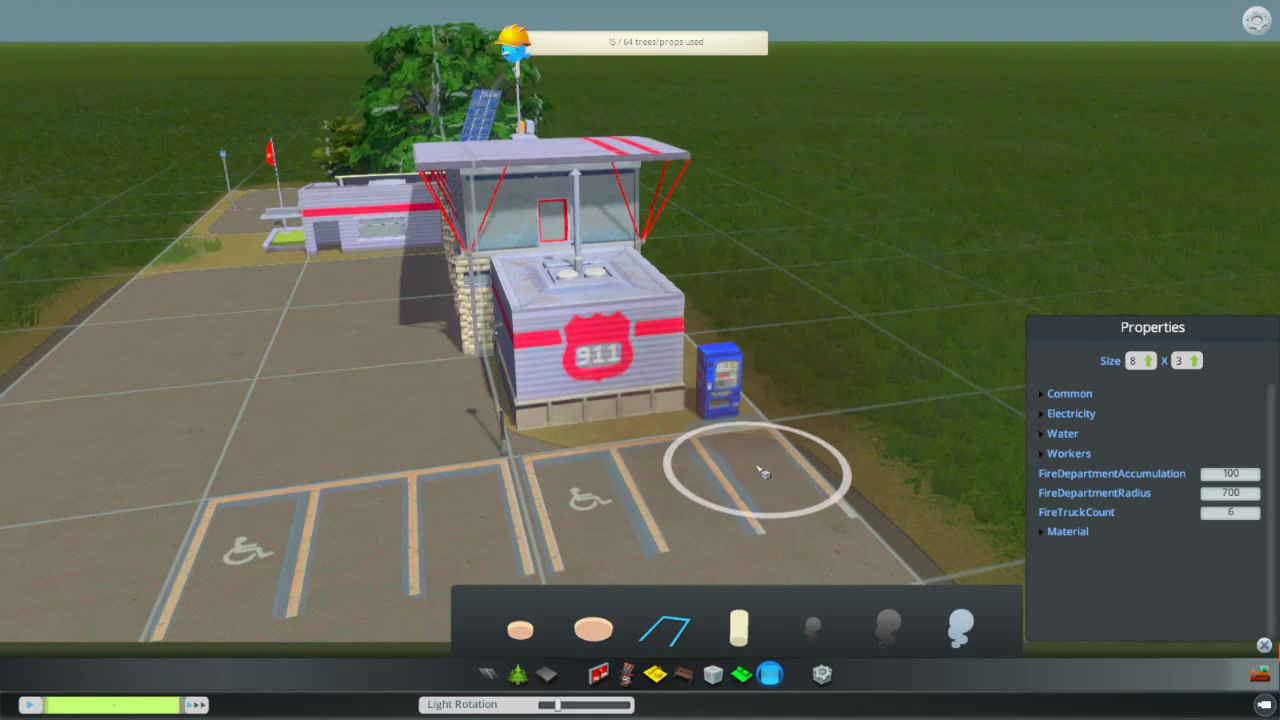
pyautogui.click(787, 490)
# Step: Place three cylindrical markers on the paved lot: beside the dumpster, along the outer side edge and at the front edge
pyautogui.press('a')
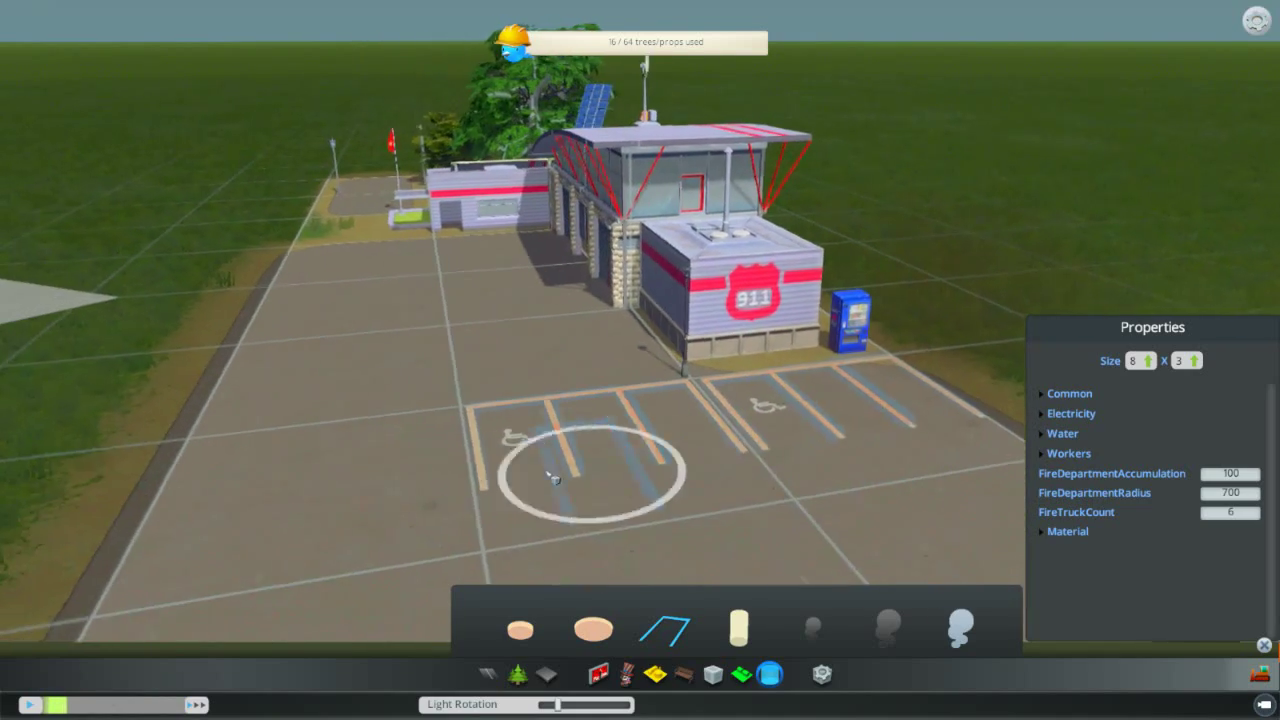
pyautogui.click(738, 628)
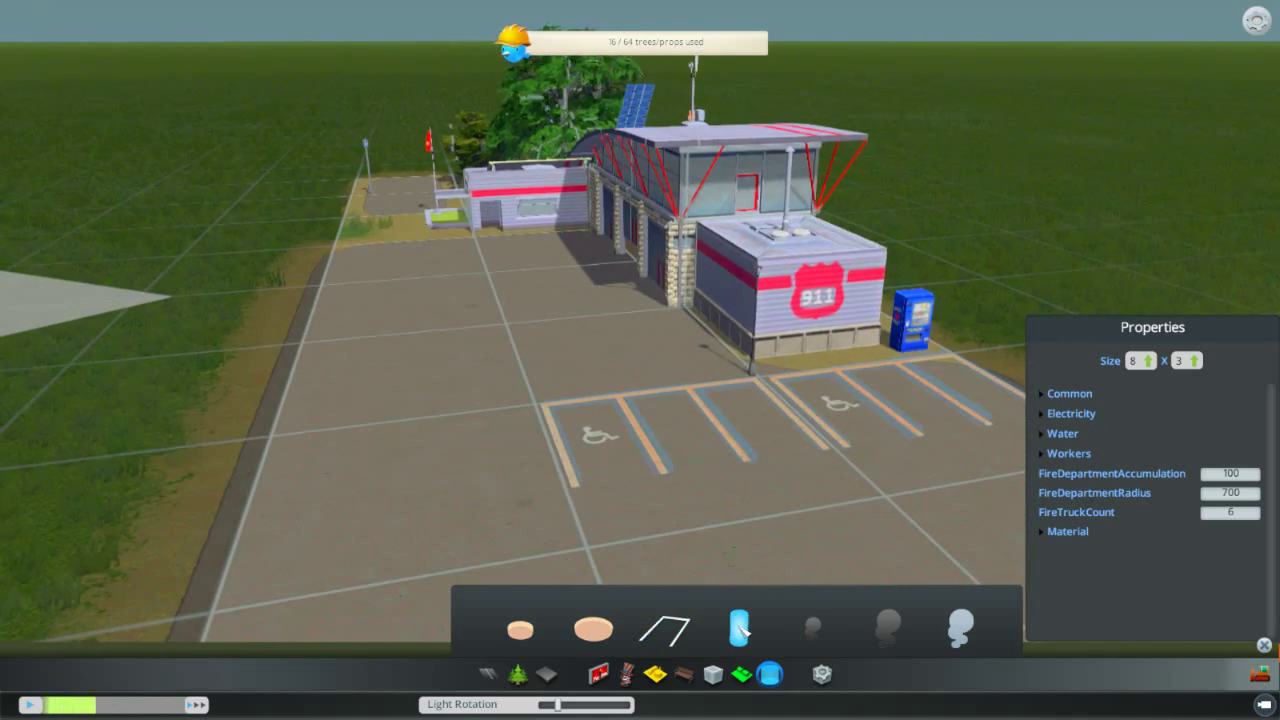
pyautogui.press('d')
pyautogui.scroll(-5, 569, 566)
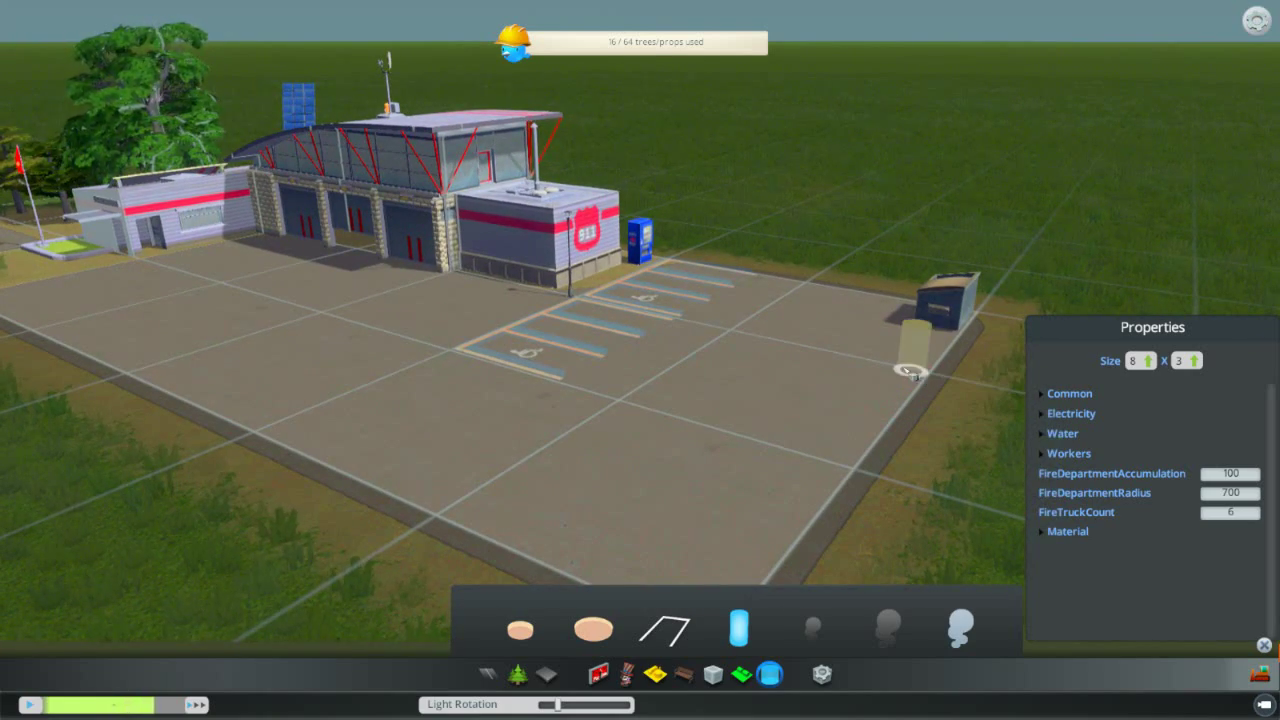
pyautogui.click(918, 374)
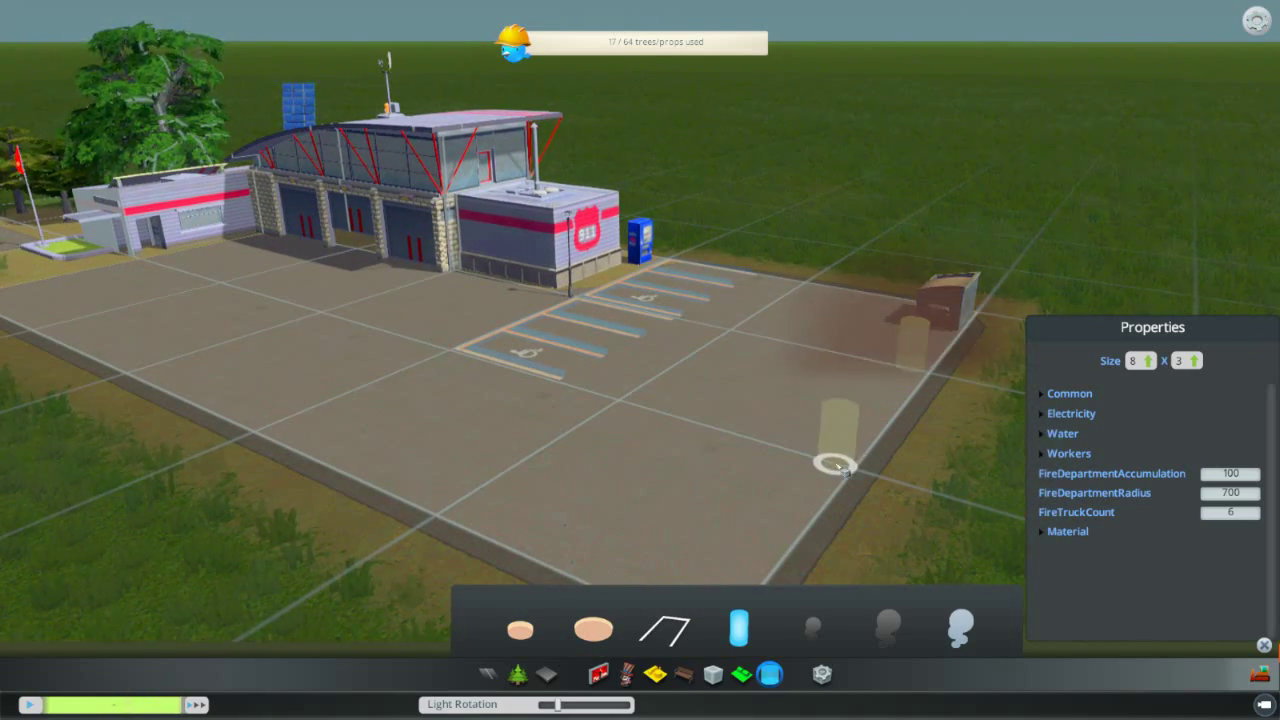
pyautogui.click(844, 460)
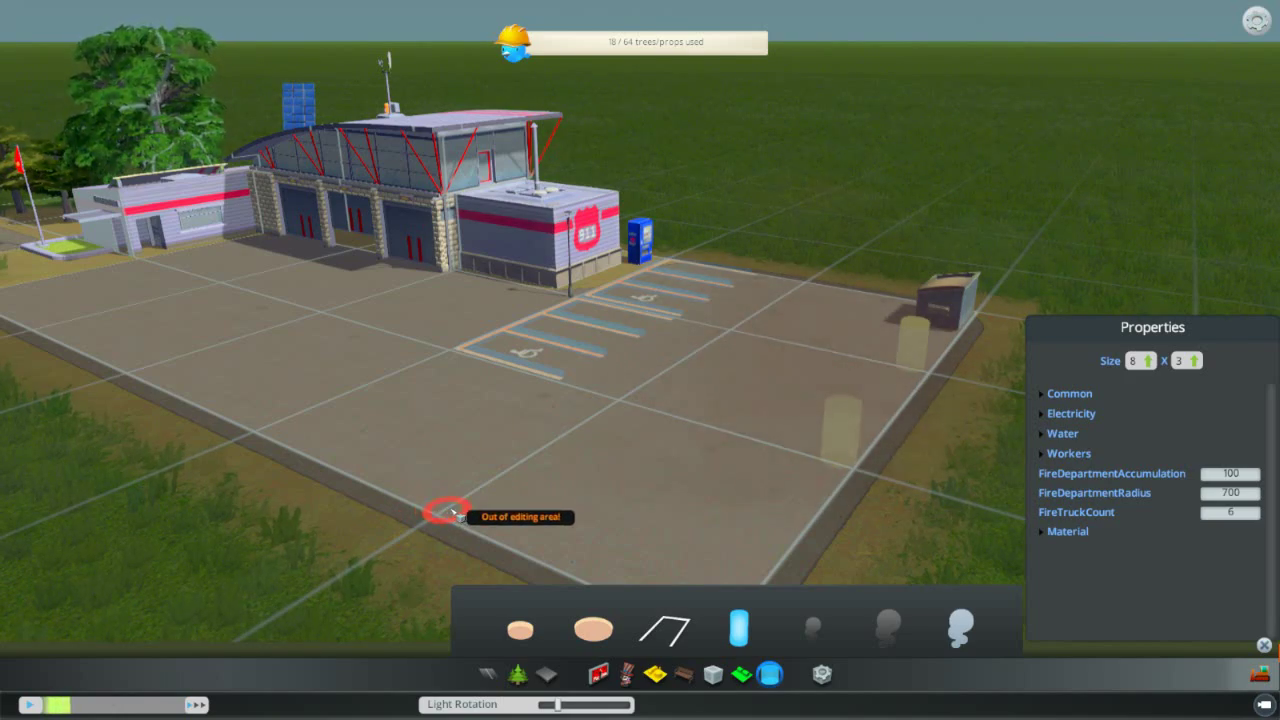
pyautogui.click(447, 502)
# Step: Place two more cylindrical markers by the paved path: one at its front near the flagpole bed, one behind it near the lamp
pyautogui.press('a')
pyautogui.press('w')
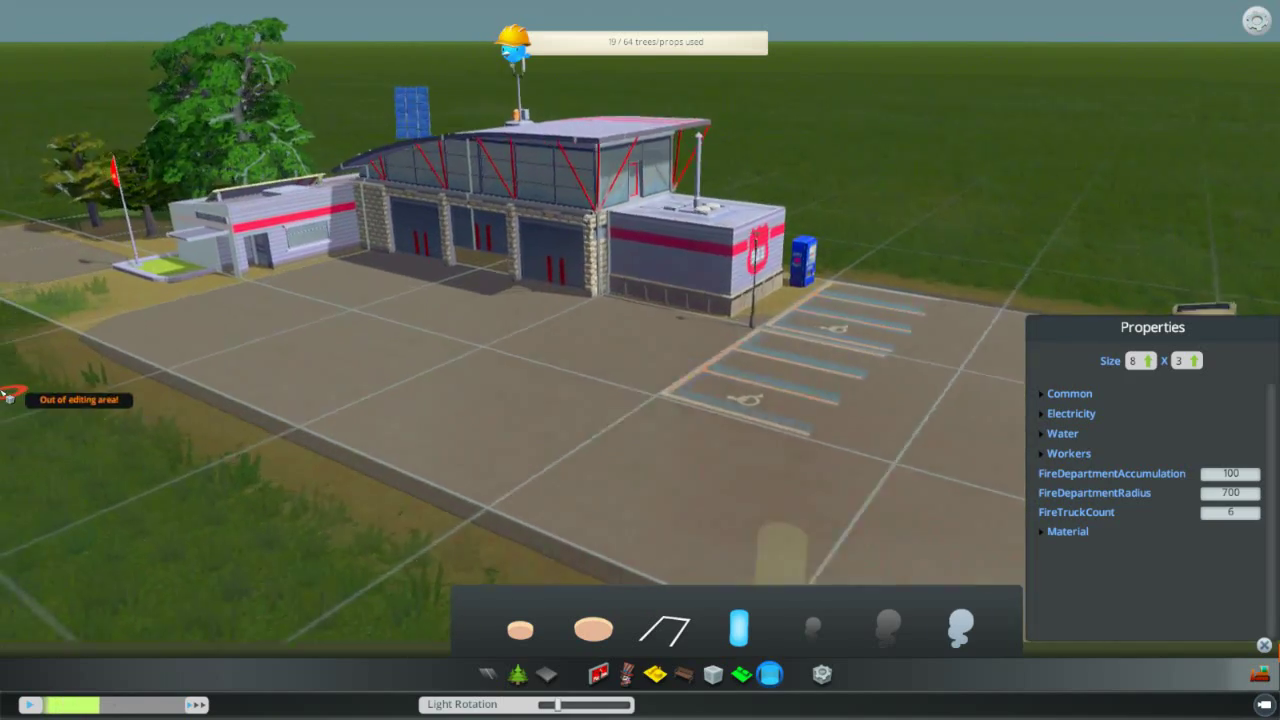
pyautogui.press('a')
pyautogui.press('w')
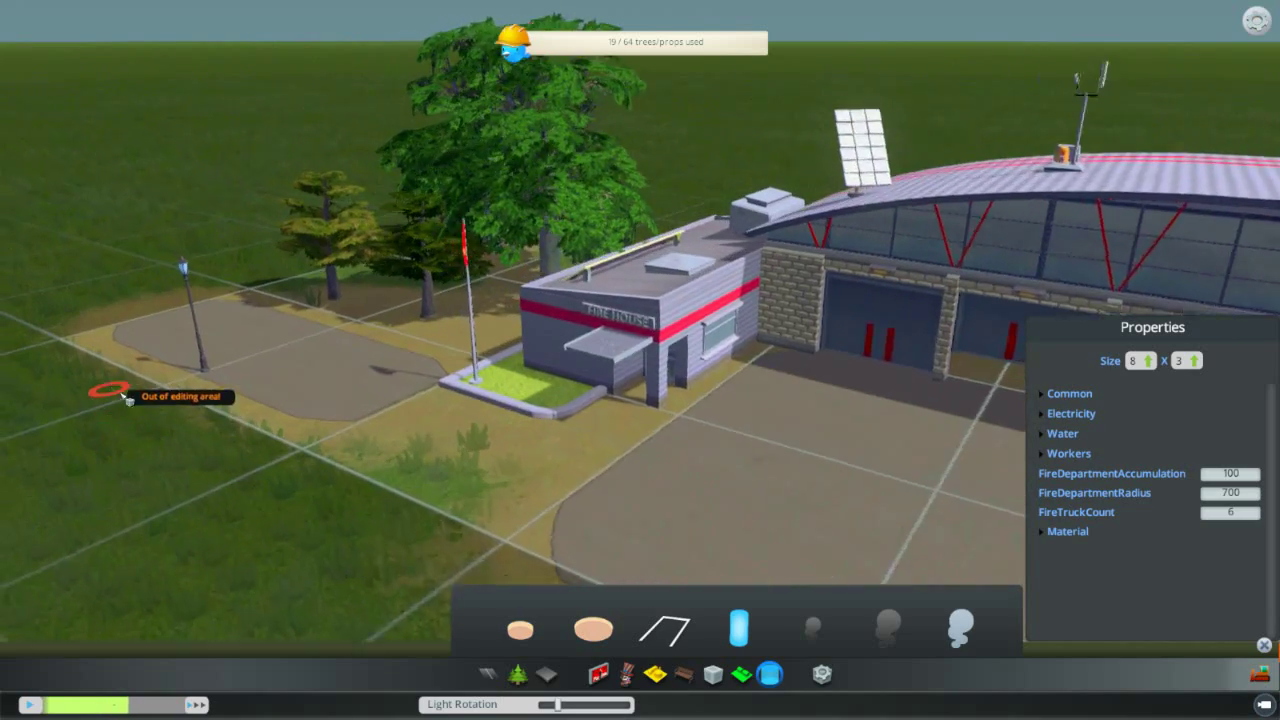
pyautogui.click(518, 482)
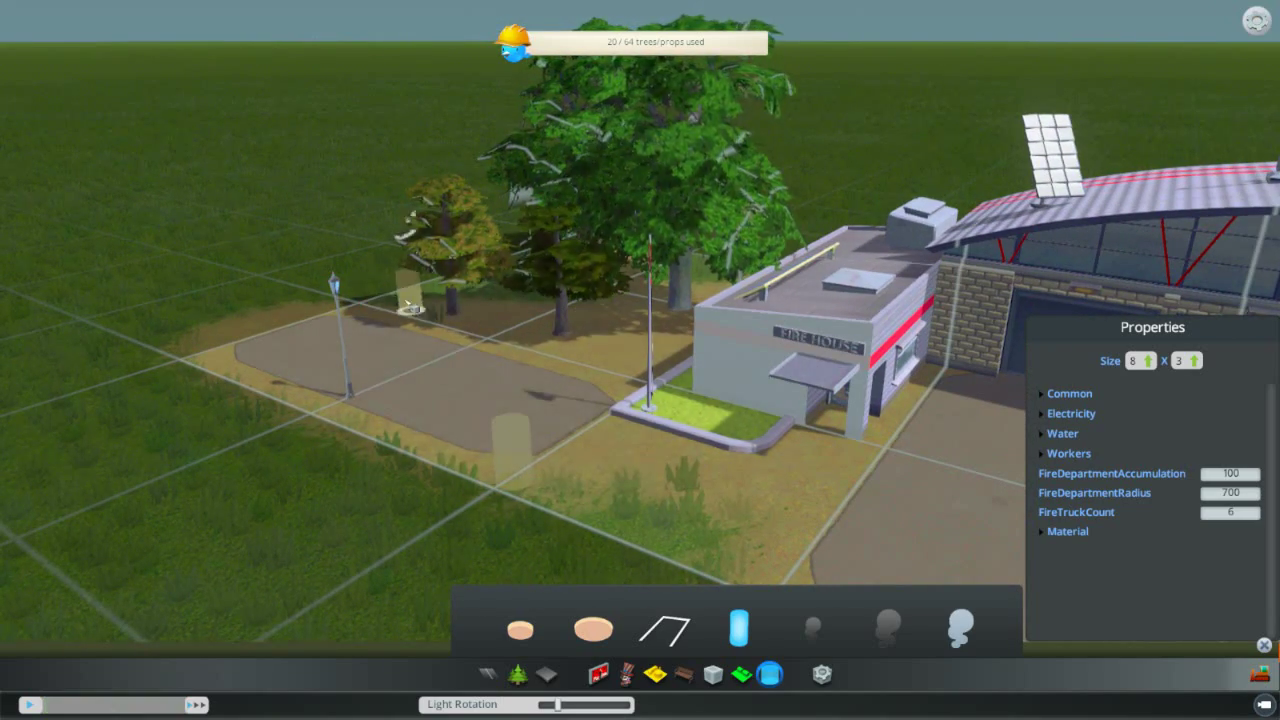
pyautogui.click(373, 311)
pyautogui.press('d')
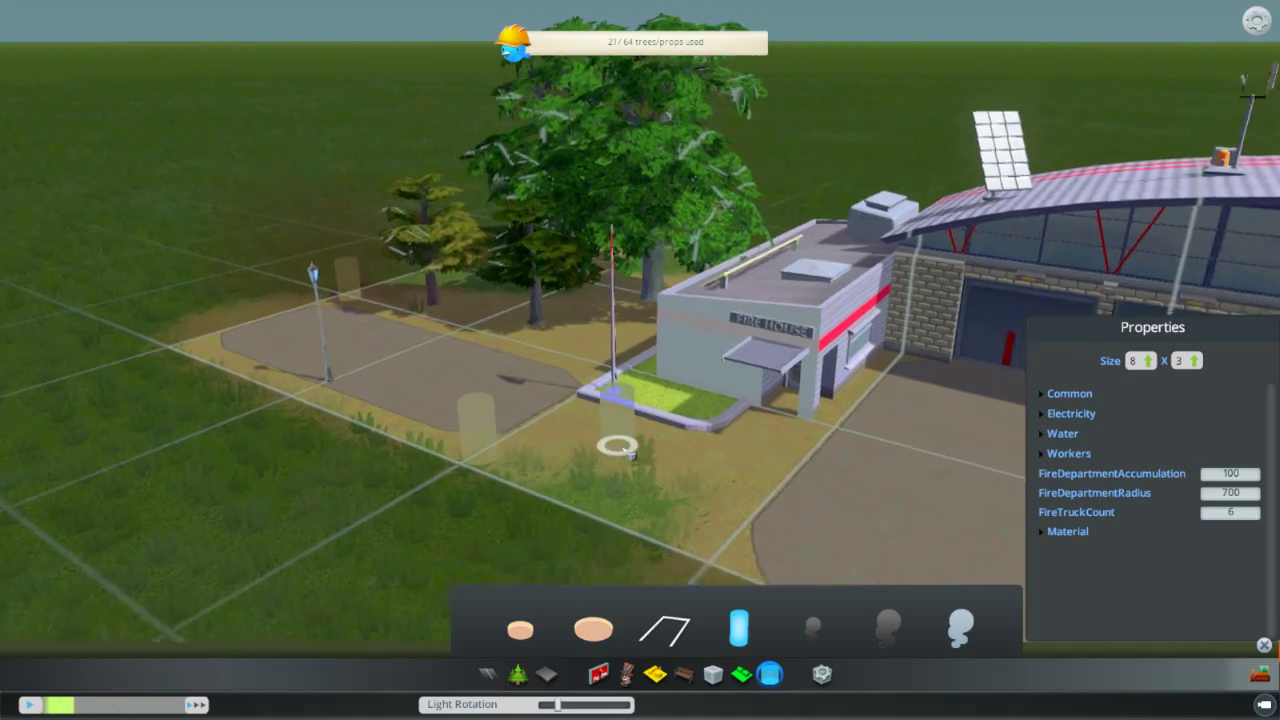
pyautogui.scroll(-3, 623, 458)
pyautogui.press('d')
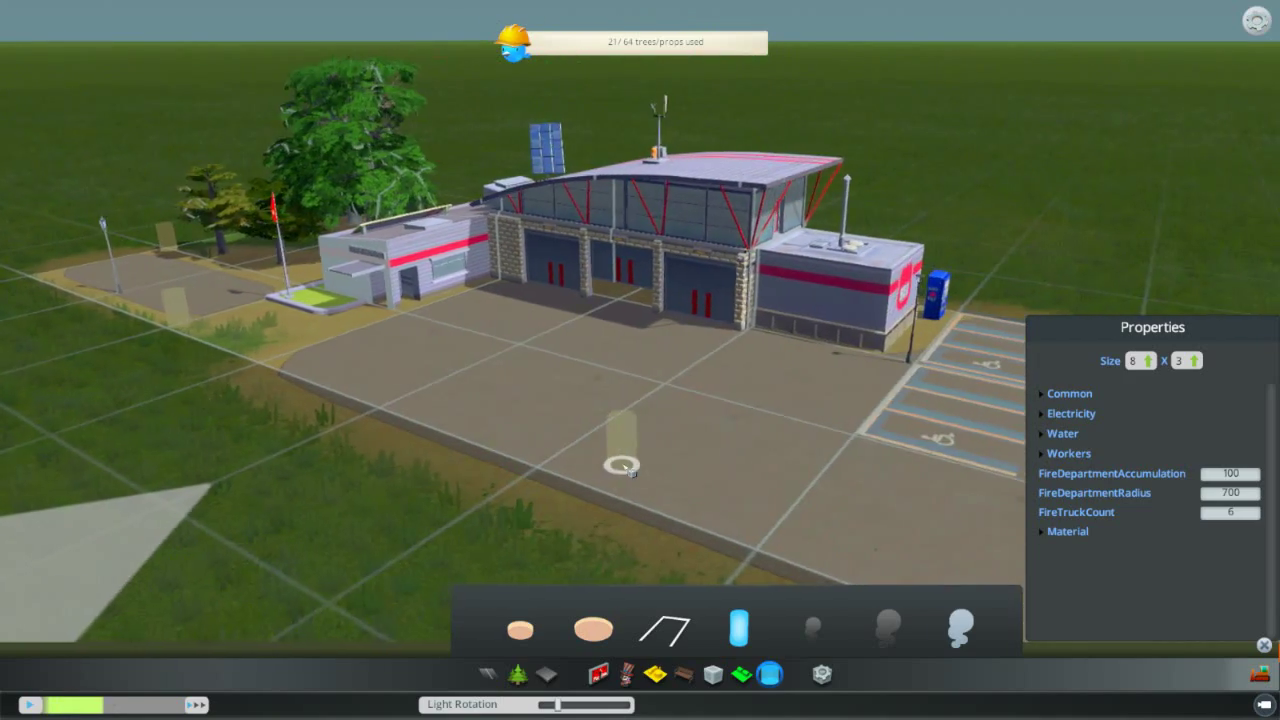
# Step: In the common properties, set ConstructionCost to 13000, GarbageAccumulation to 9 and MaintenanceCost to 3520
pyautogui.press('d')
pyautogui.moveTo(618, 464); pyautogui.dragTo(700, 482, button='middle')
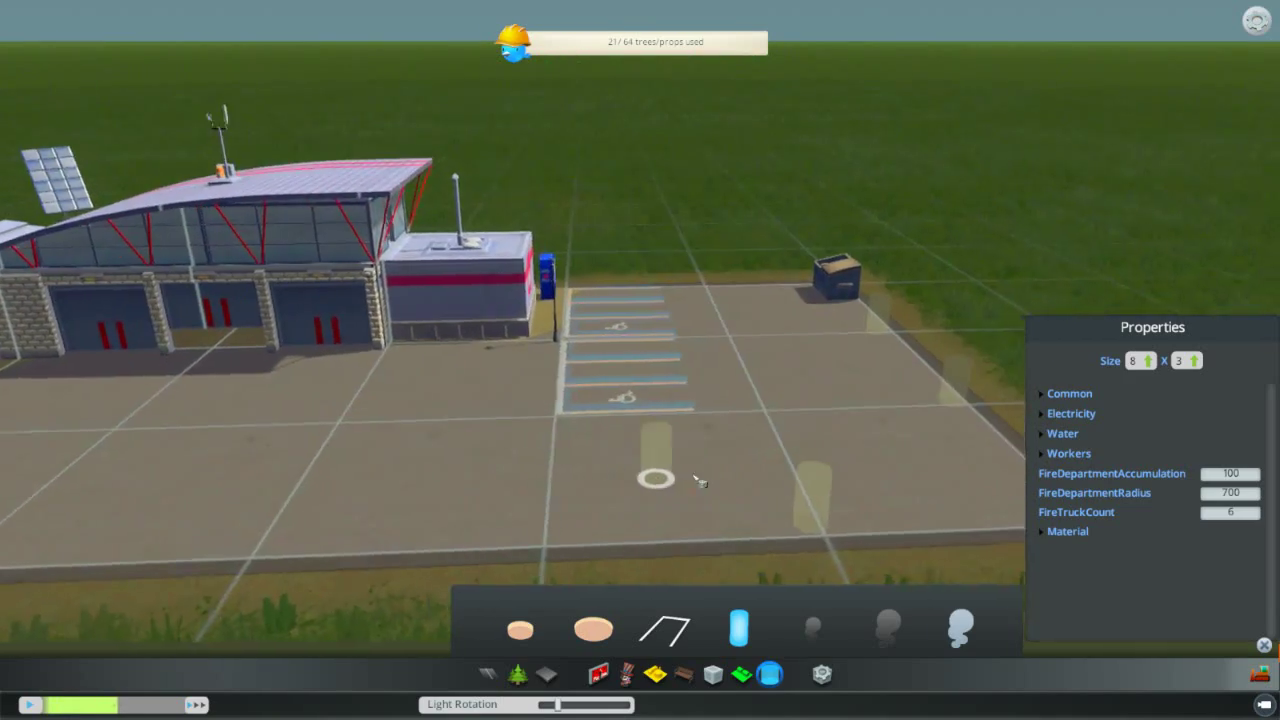
pyautogui.press('a')
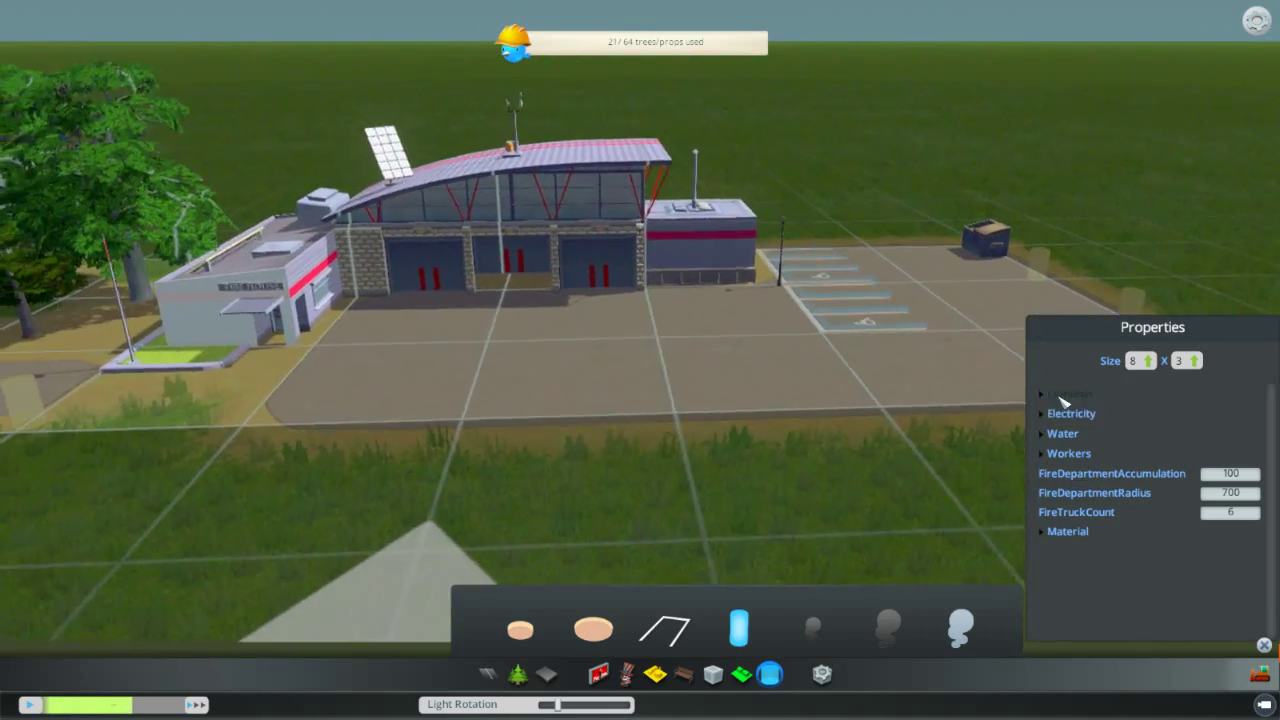
pyautogui.click(1062, 395)
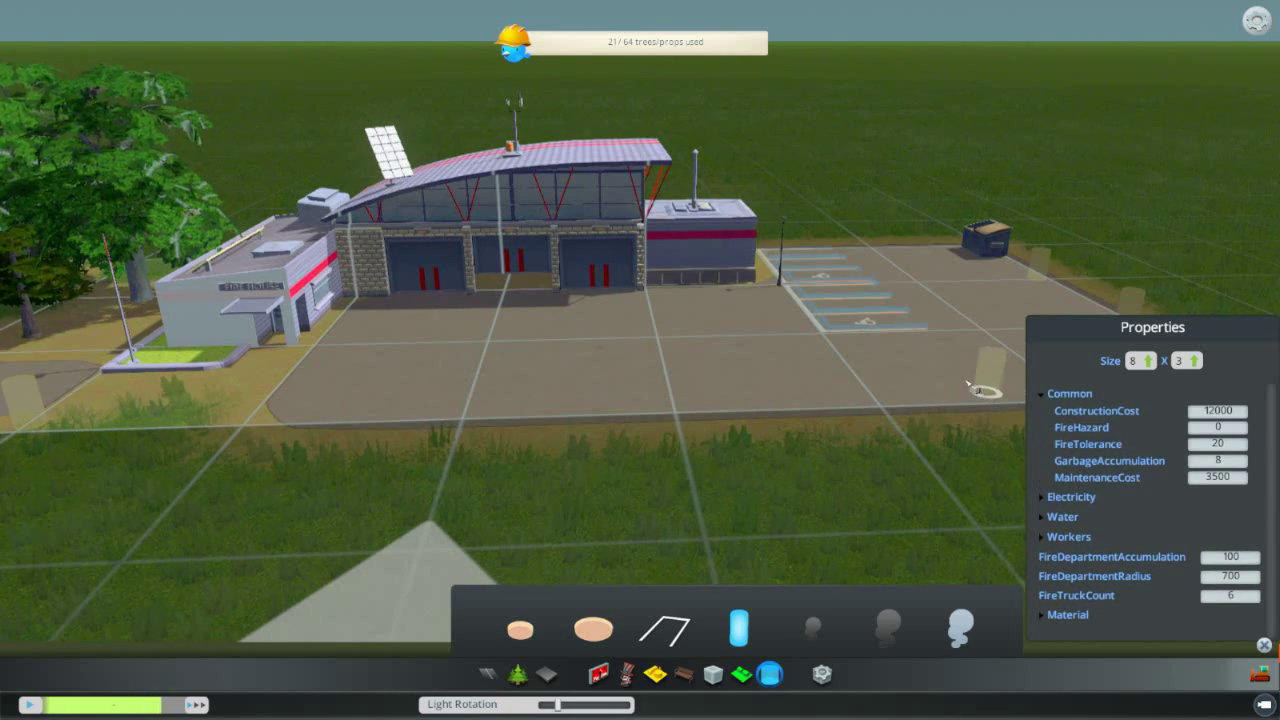
pyautogui.press('a')
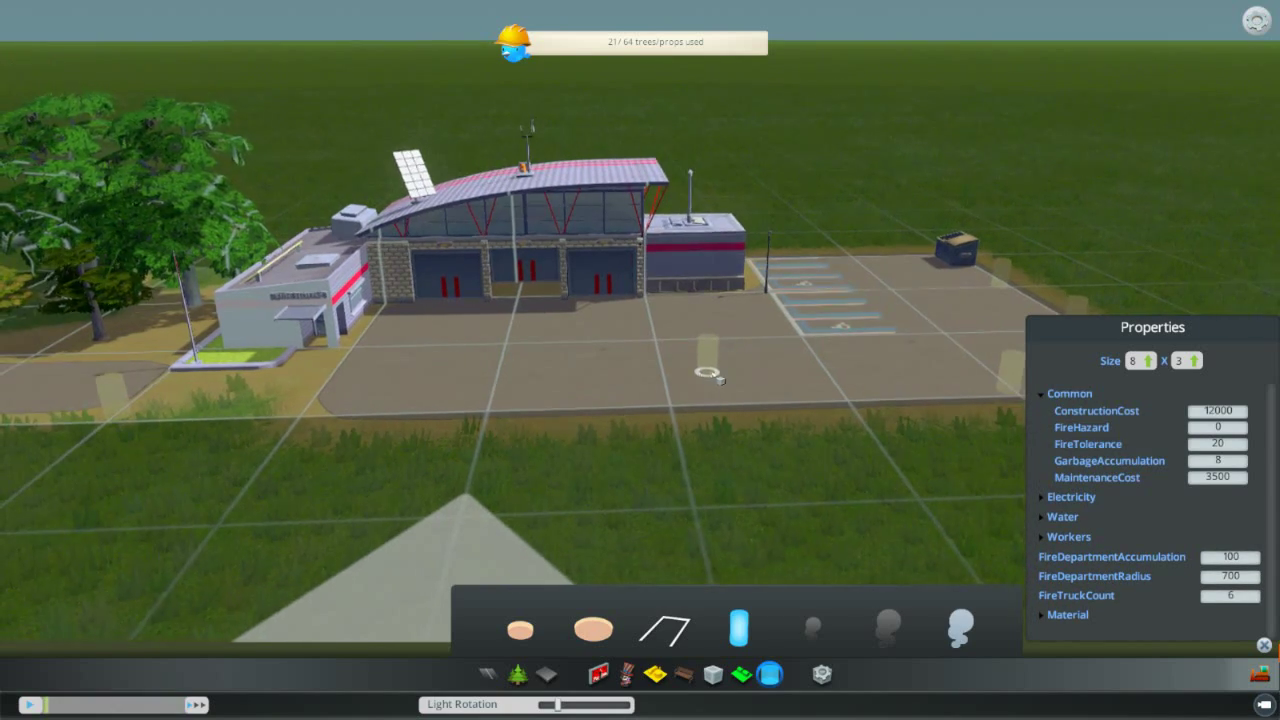
pyautogui.press('a')
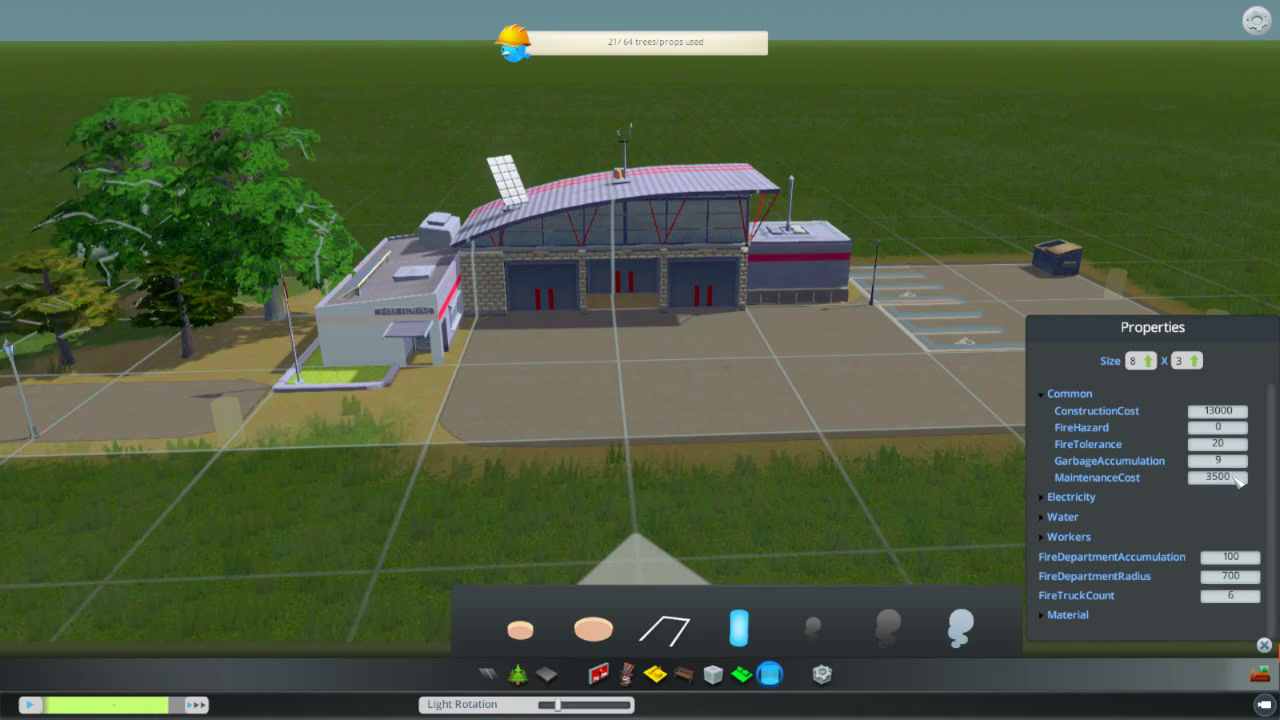
pyautogui.click(1238, 478)
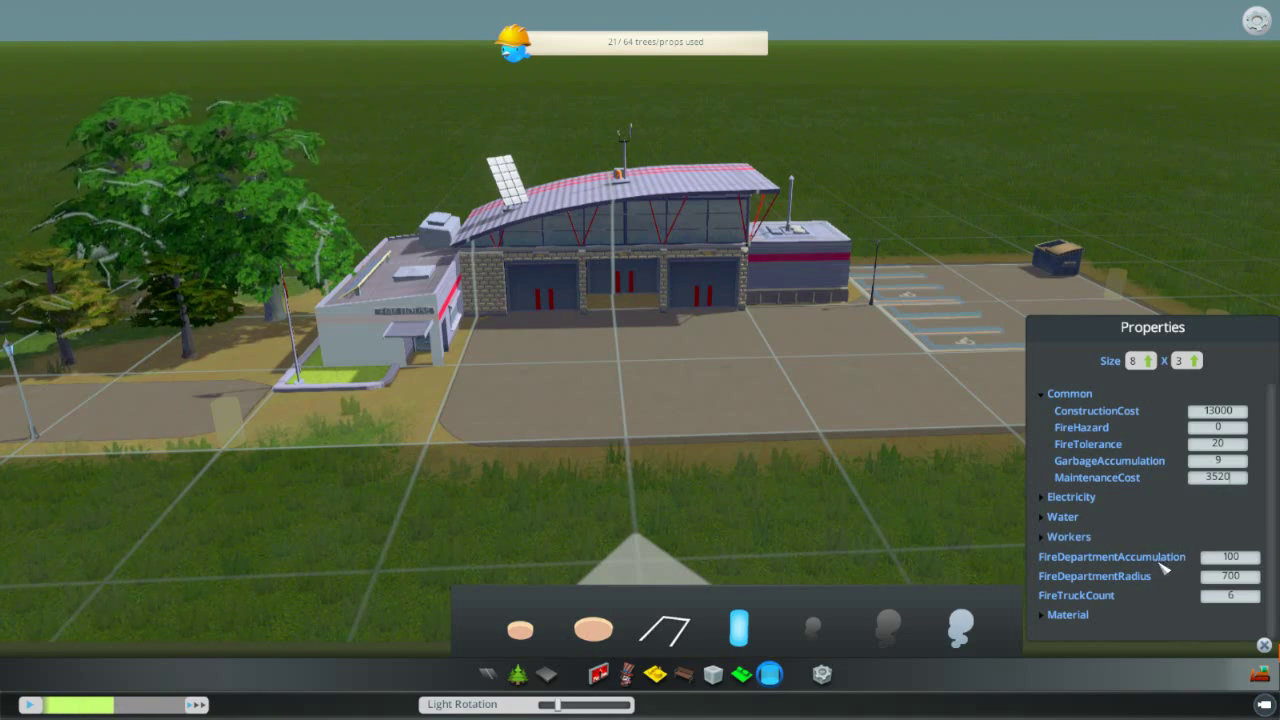
# Step: Review the asset's electricity, water and worker properties together with its fire department values
pyautogui.click(1053, 501)
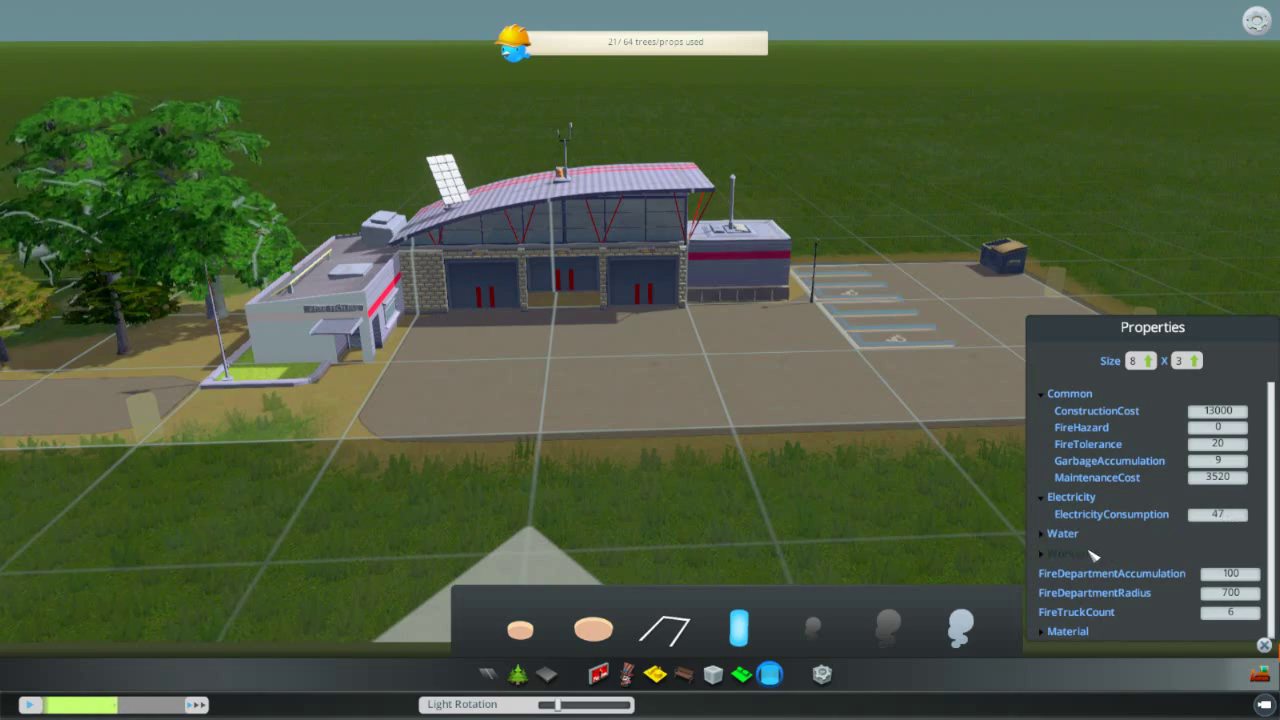
pyautogui.click(1060, 533)
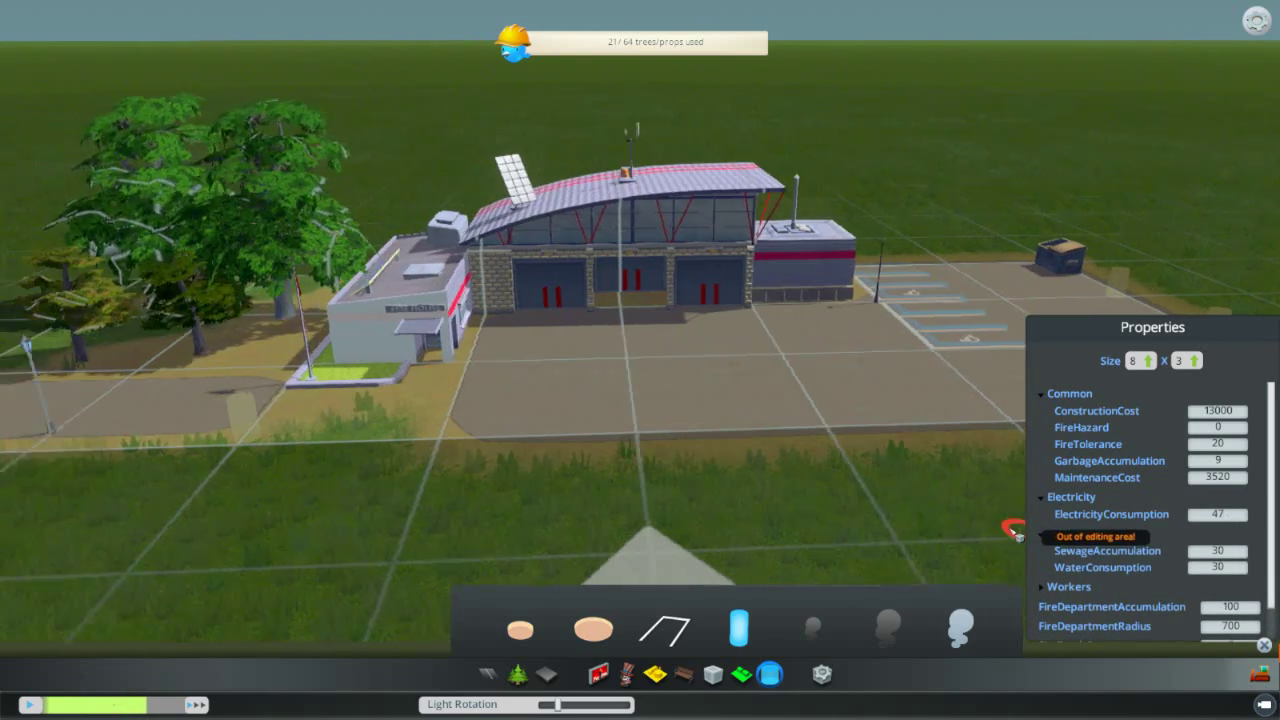
pyautogui.scroll(-1, 1057, 533)
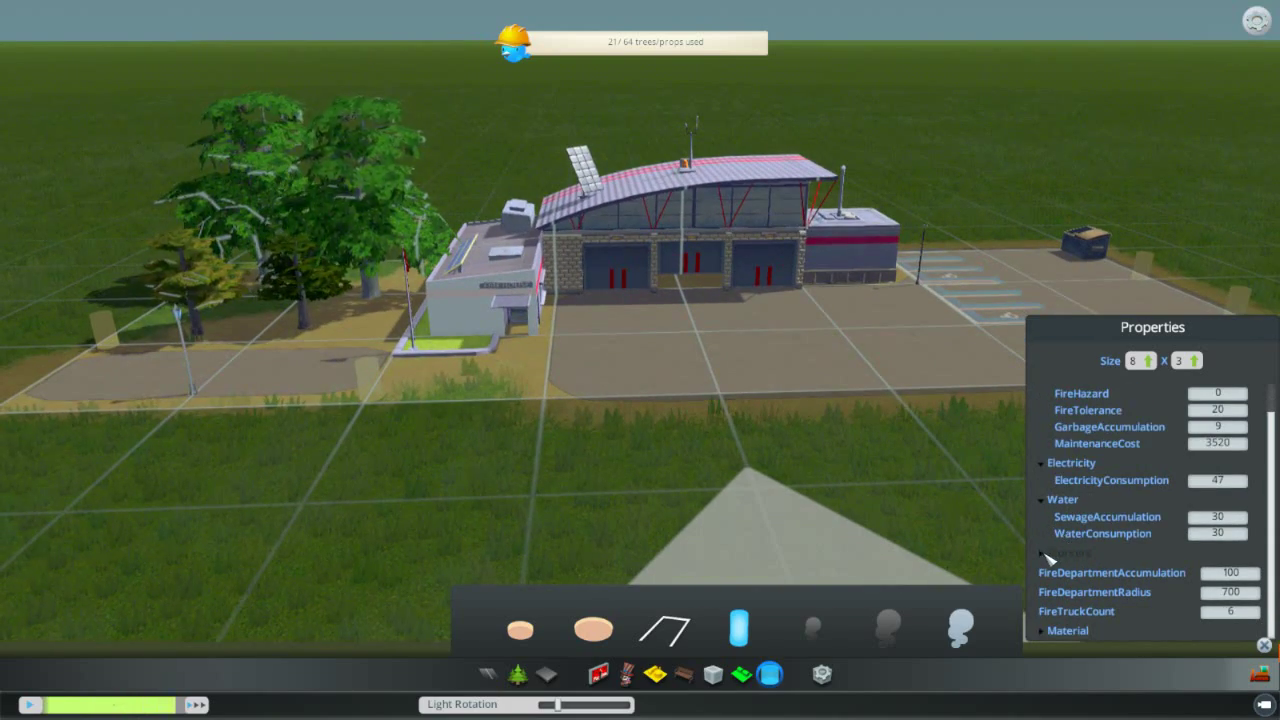
pyautogui.click(1048, 557)
pyautogui.scroll(-2, 1168, 530)
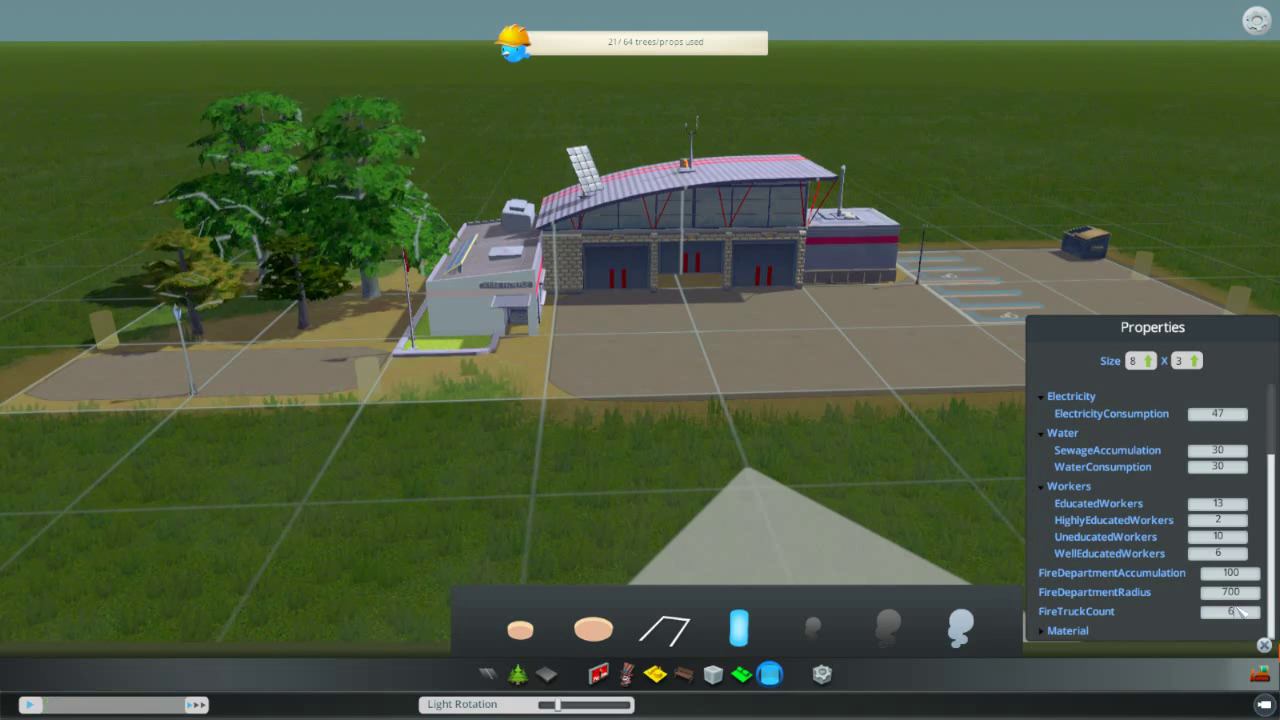
pyautogui.scroll(2, 1274, 540)
pyautogui.scroll(-1, 1188, 630)
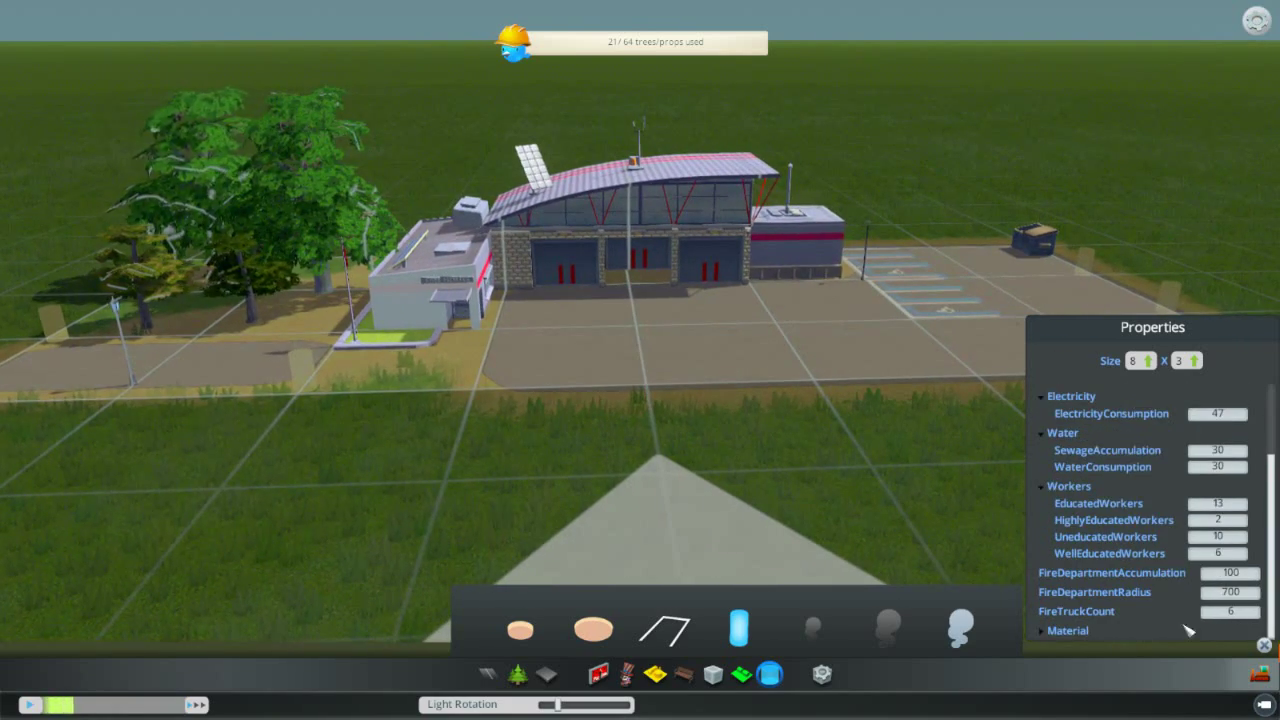
# Step: In the material properties, set Color Variation #1 to bright red
pyautogui.click(1064, 631)
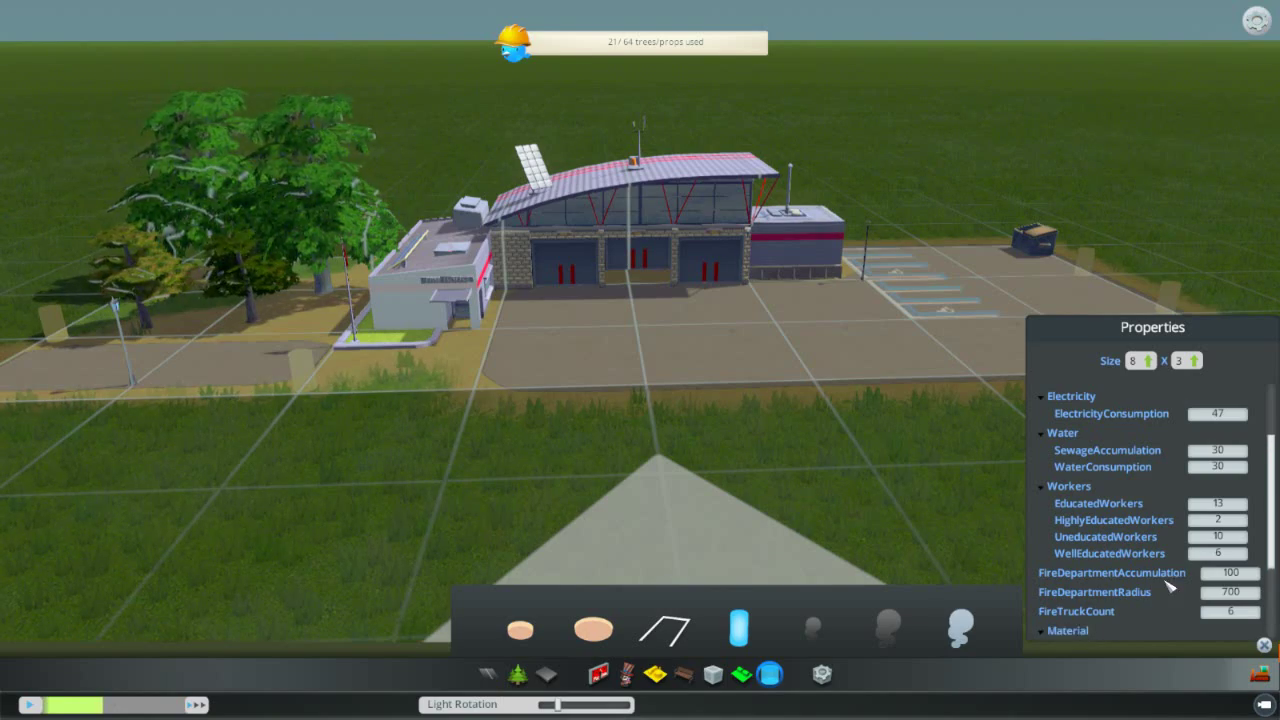
pyautogui.scroll(-2, 1168, 592)
pyautogui.scroll(-1, 1168, 597)
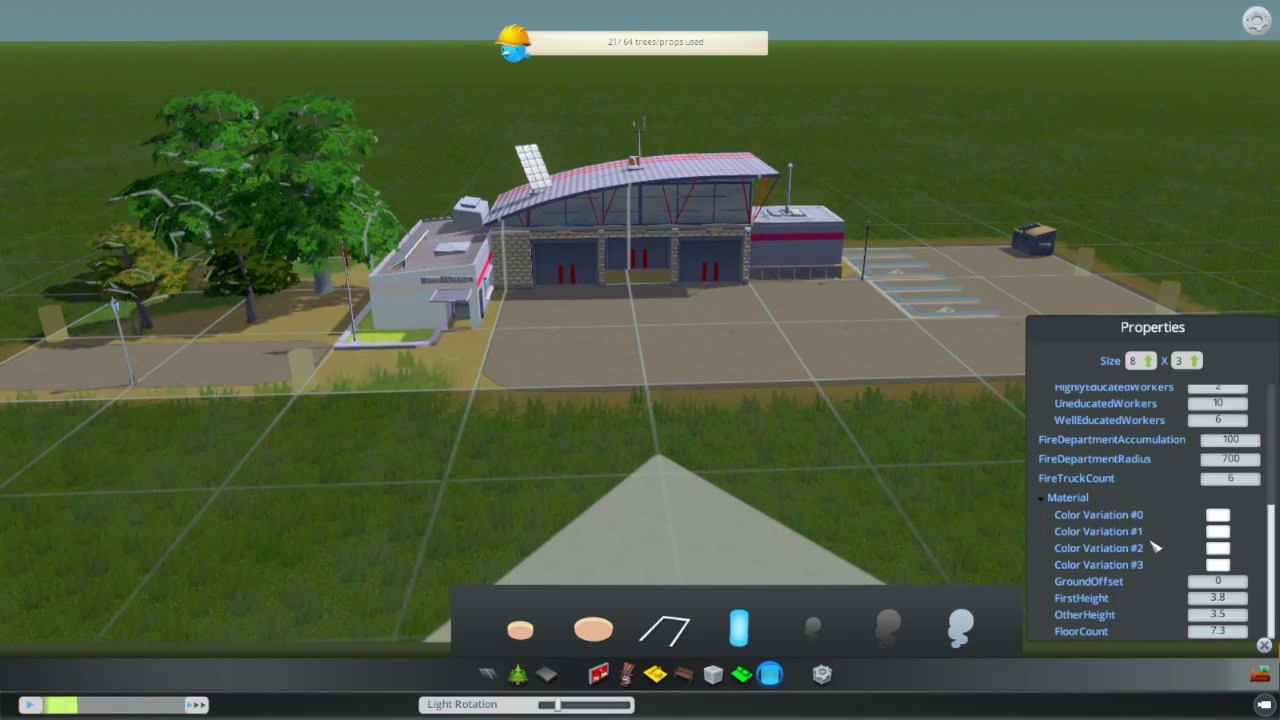
pyautogui.click(1220, 533)
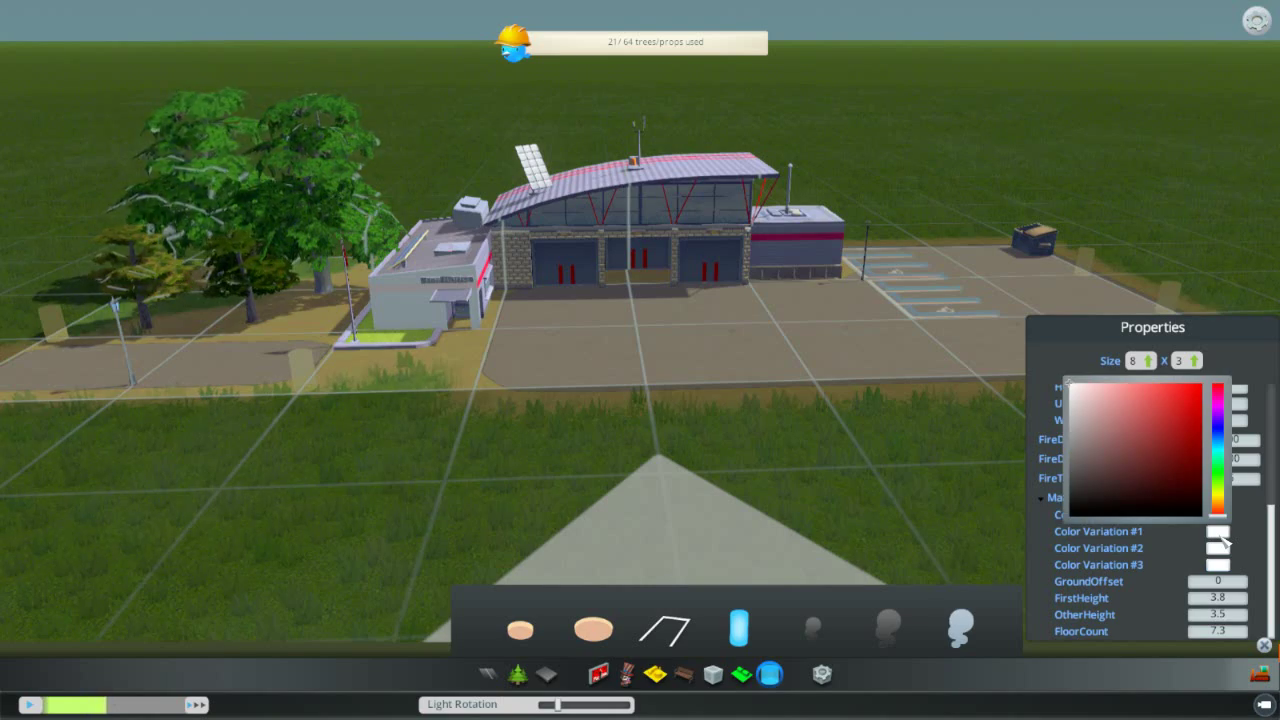
pyautogui.click(1200, 401)
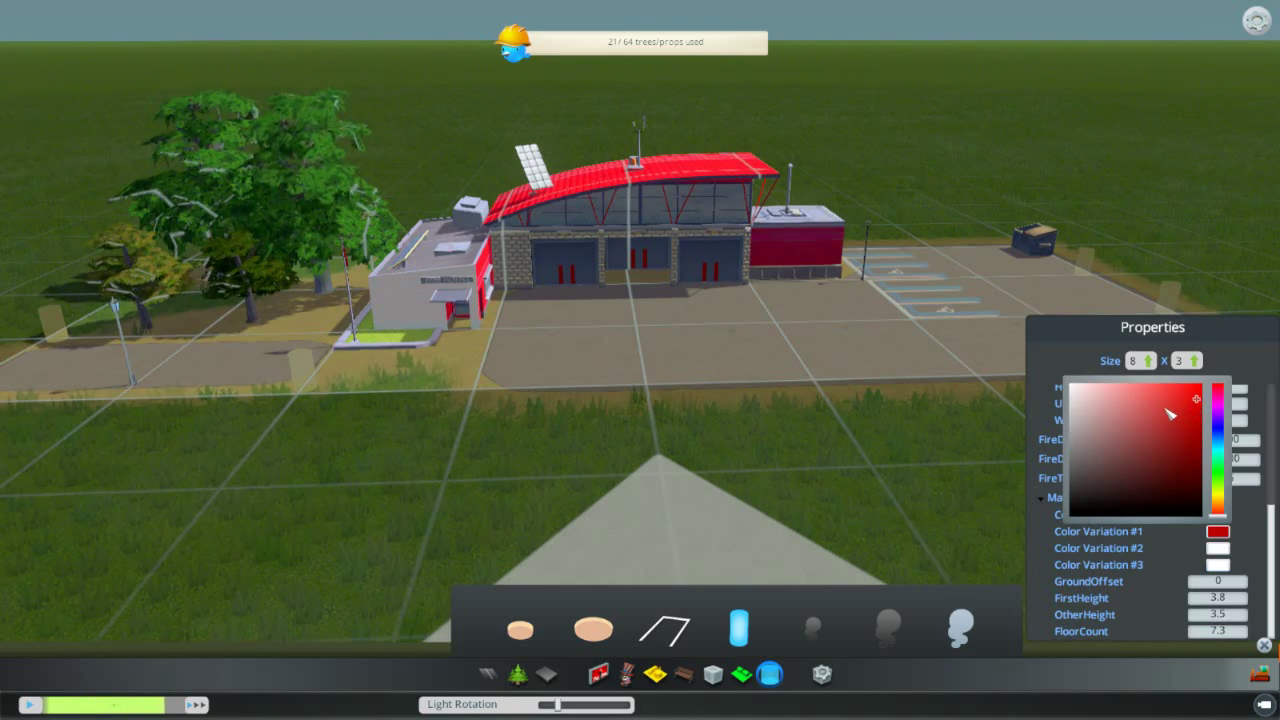
pyautogui.click(1166, 410)
pyautogui.click(1194, 395)
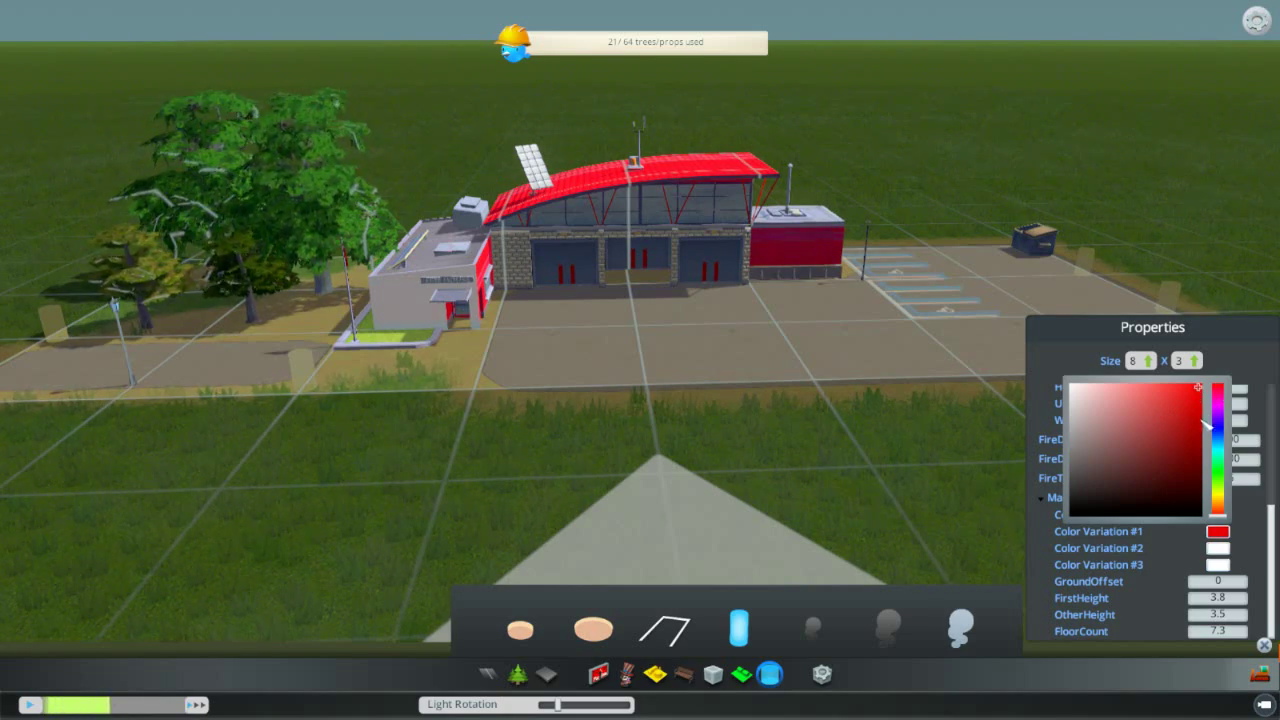
# Step: Try dark red and yellow for Color Variation #2, and settle on bright red
pyautogui.click(1218, 548)
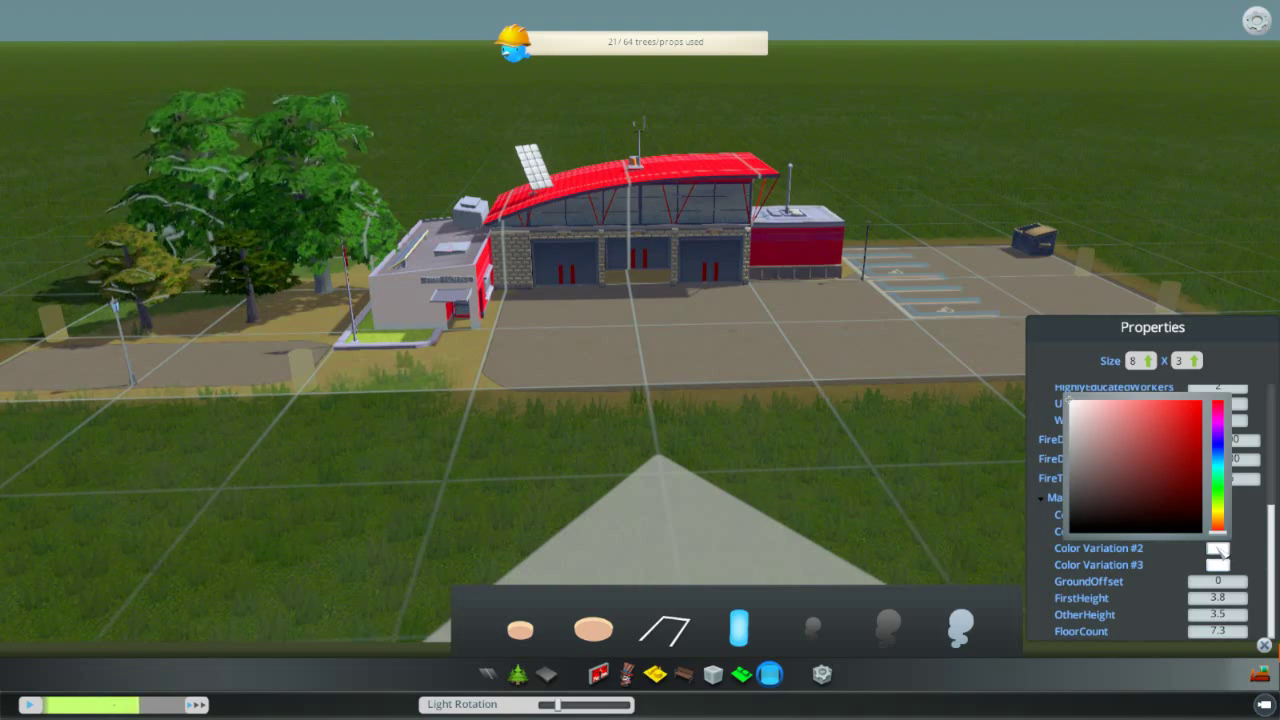
pyautogui.click(1119, 467)
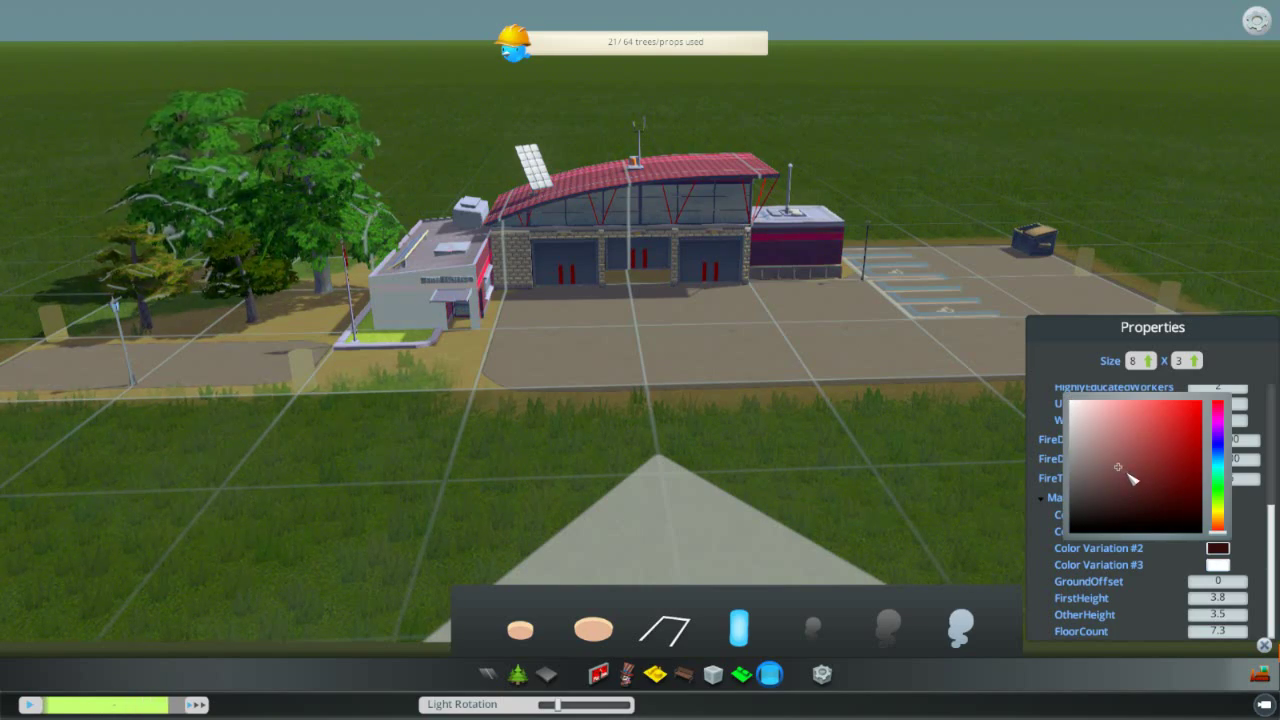
pyautogui.moveTo(1130, 467)
pyautogui.mouseDown()
pyautogui.moveTo(1155, 433)
pyautogui.moveTo(1186, 425)
pyautogui.mouseUp()
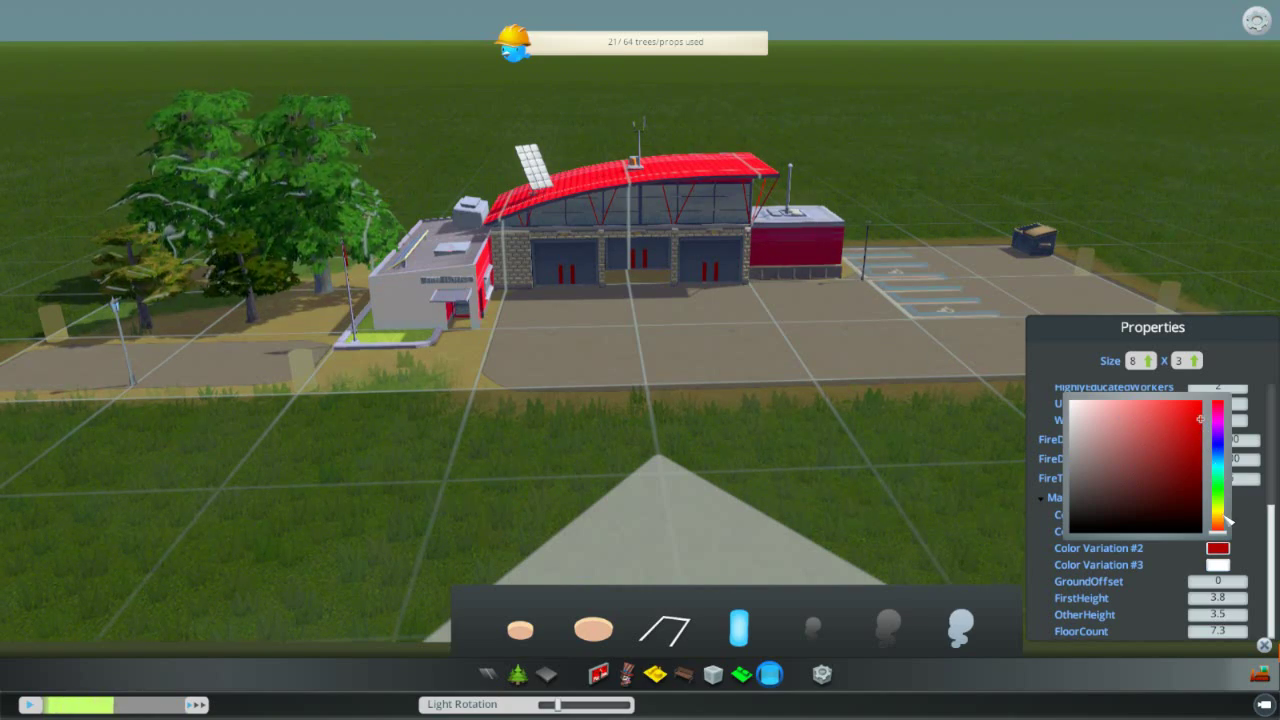
pyautogui.click(1220, 513)
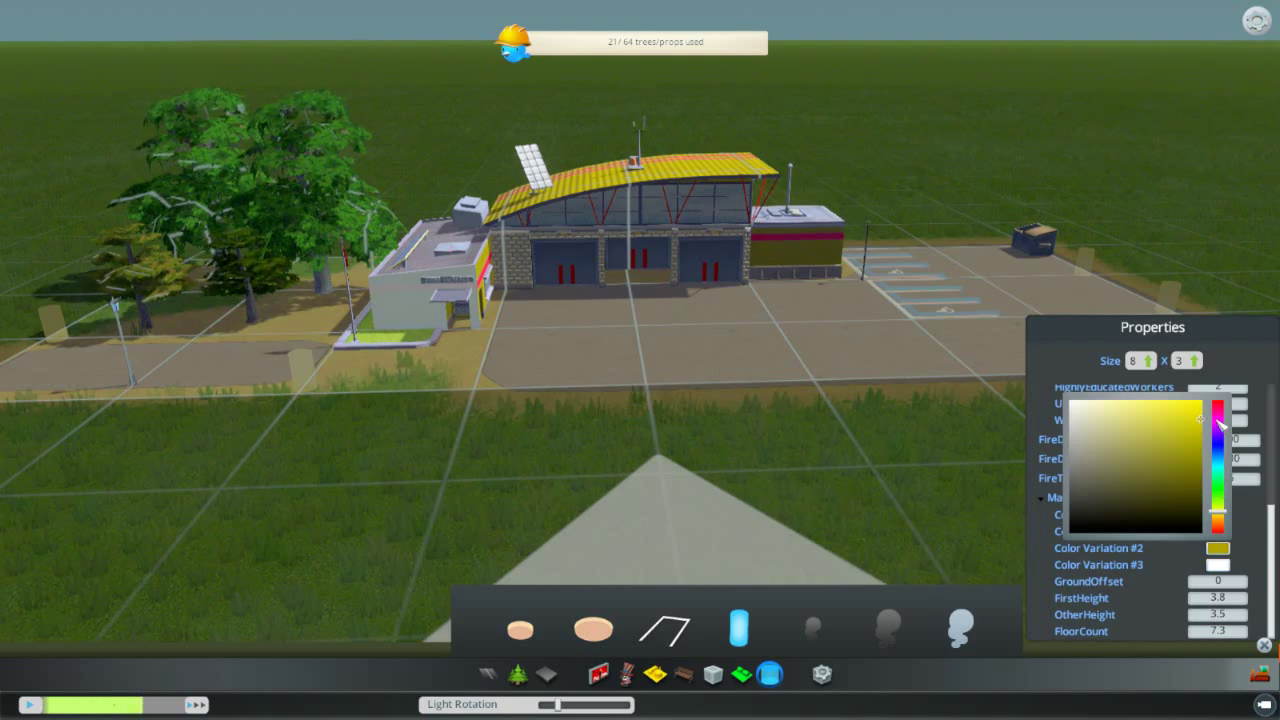
pyautogui.moveTo(1203, 414); pyautogui.dragTo(1206, 408)
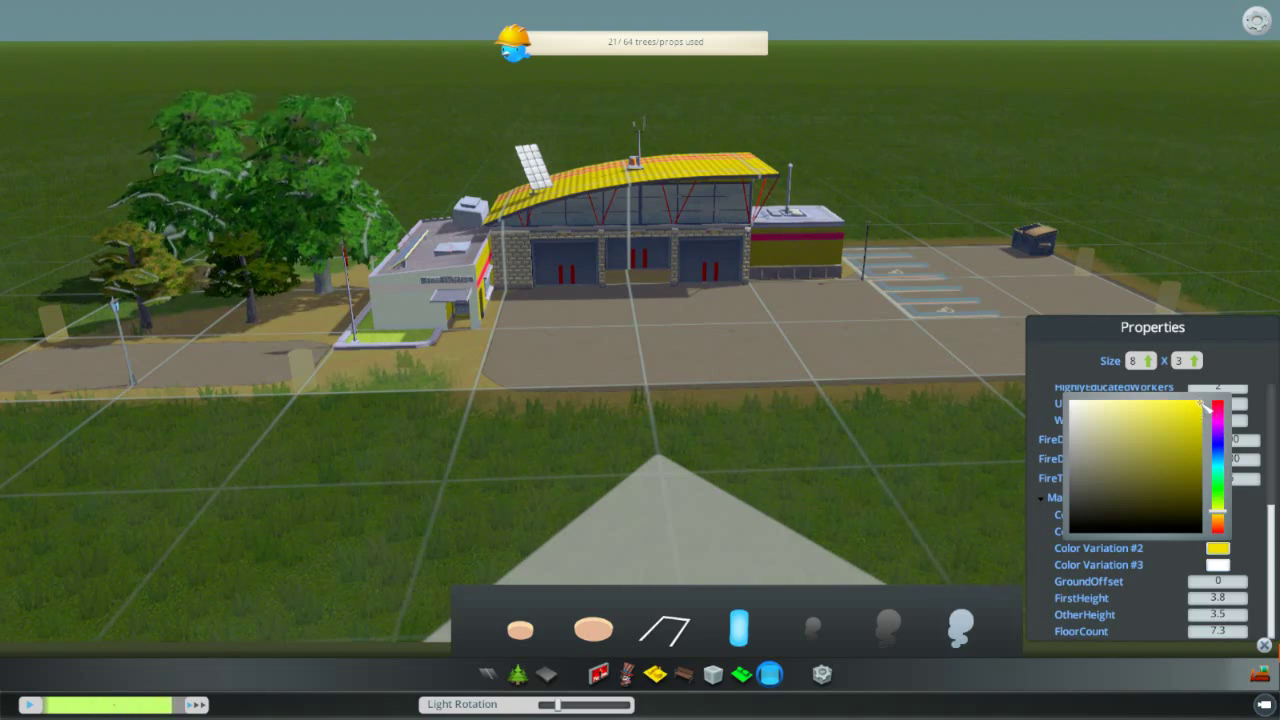
pyautogui.click(1220, 405)
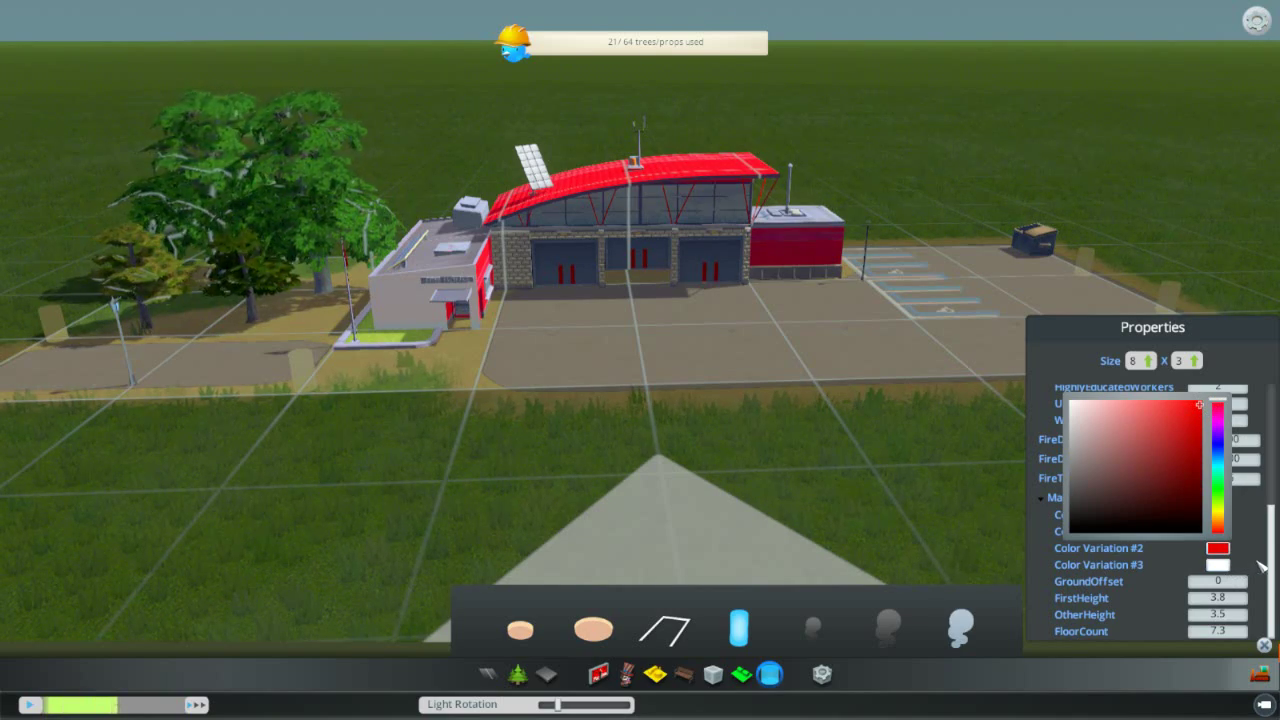
pyautogui.click(1259, 548)
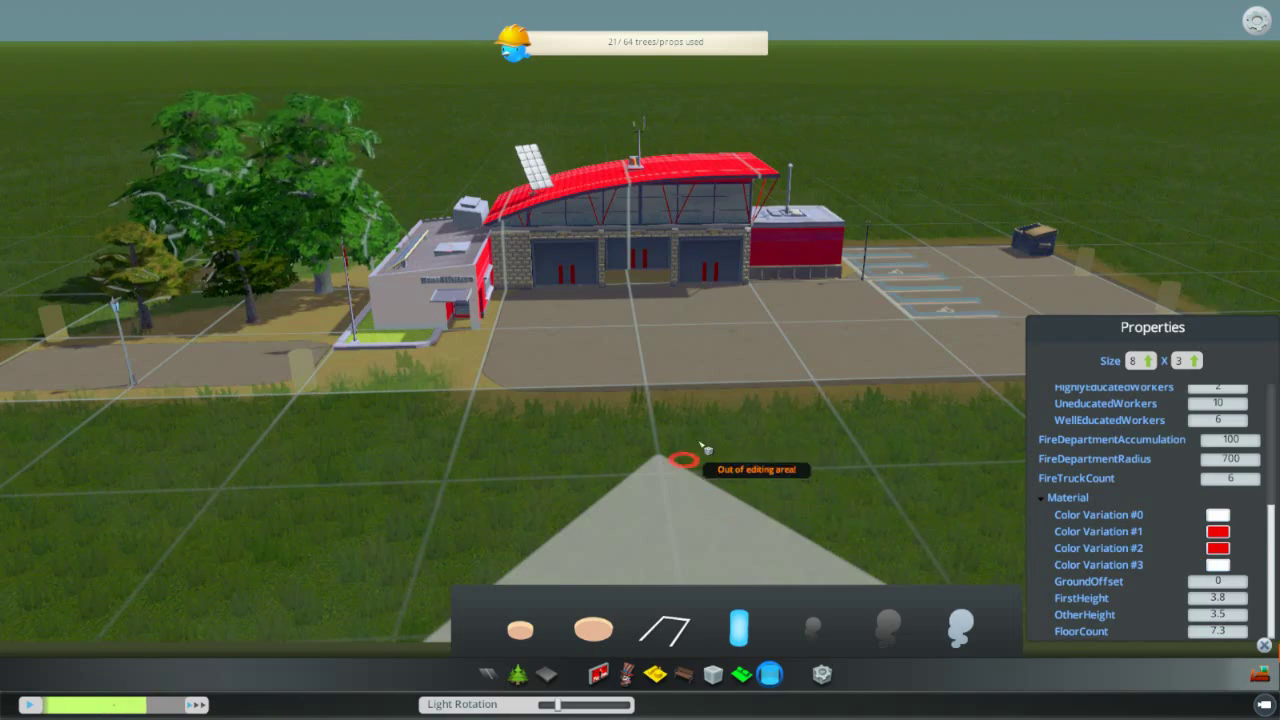
# Step: Remove the two tall green trees standing behind the two smaller trees beside the fire house
pyautogui.scroll(3, 794, 300)
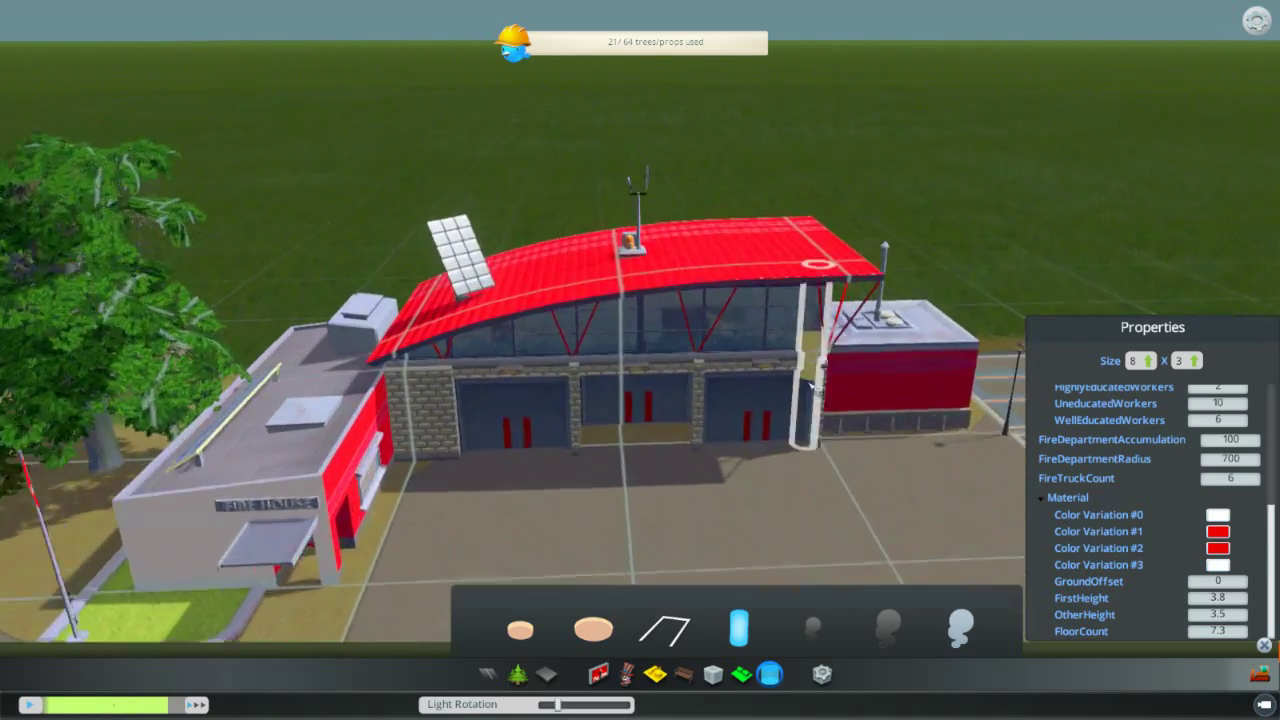
pyautogui.scroll(-6, 810, 385)
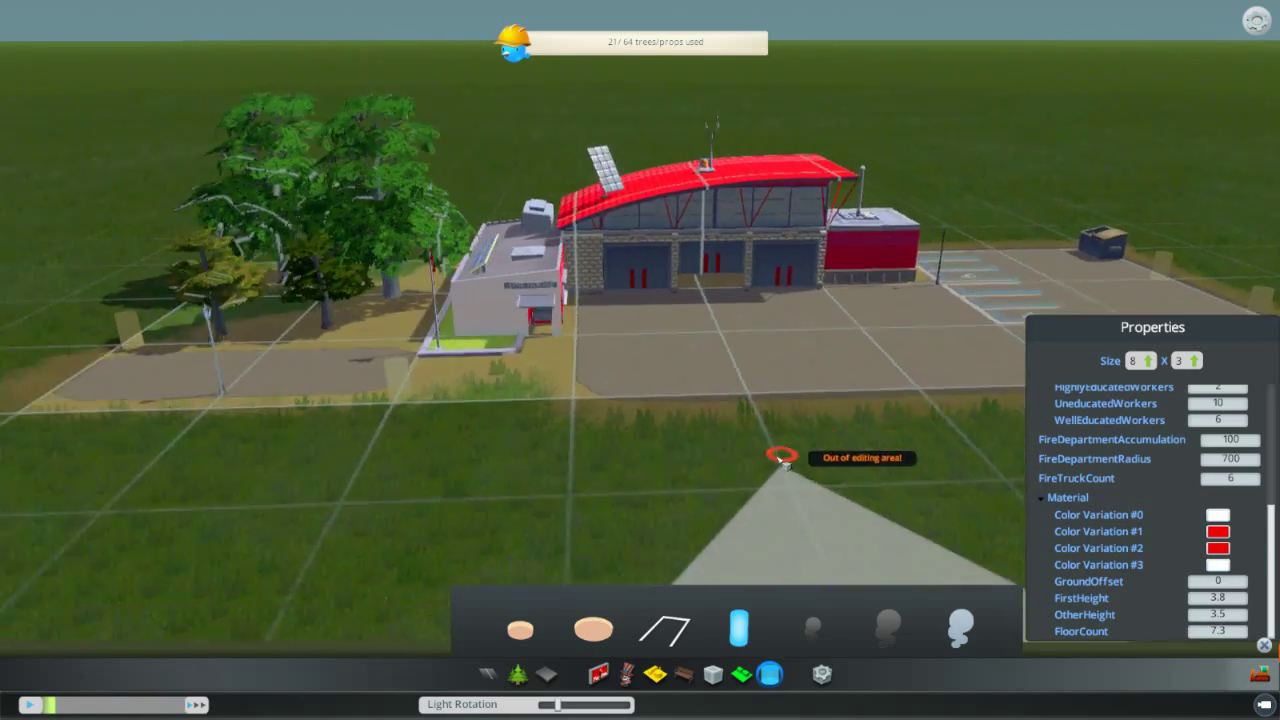
pyautogui.press('q')
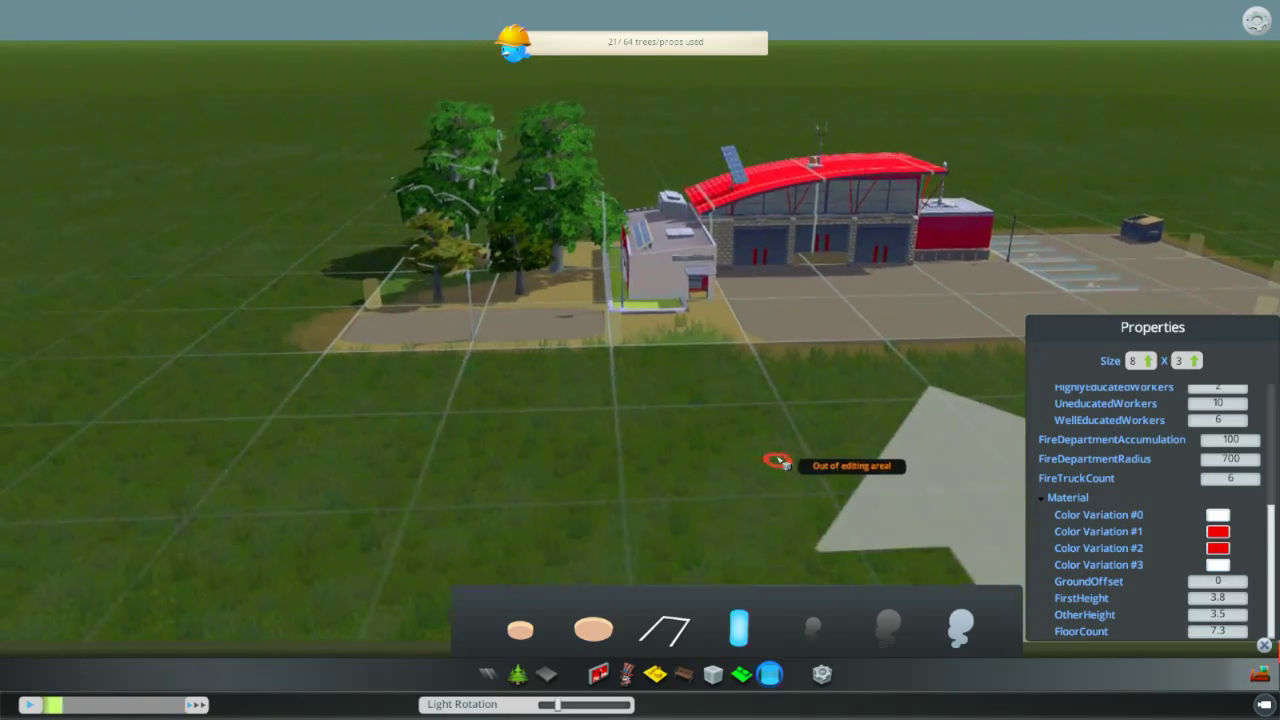
pyautogui.press('s')
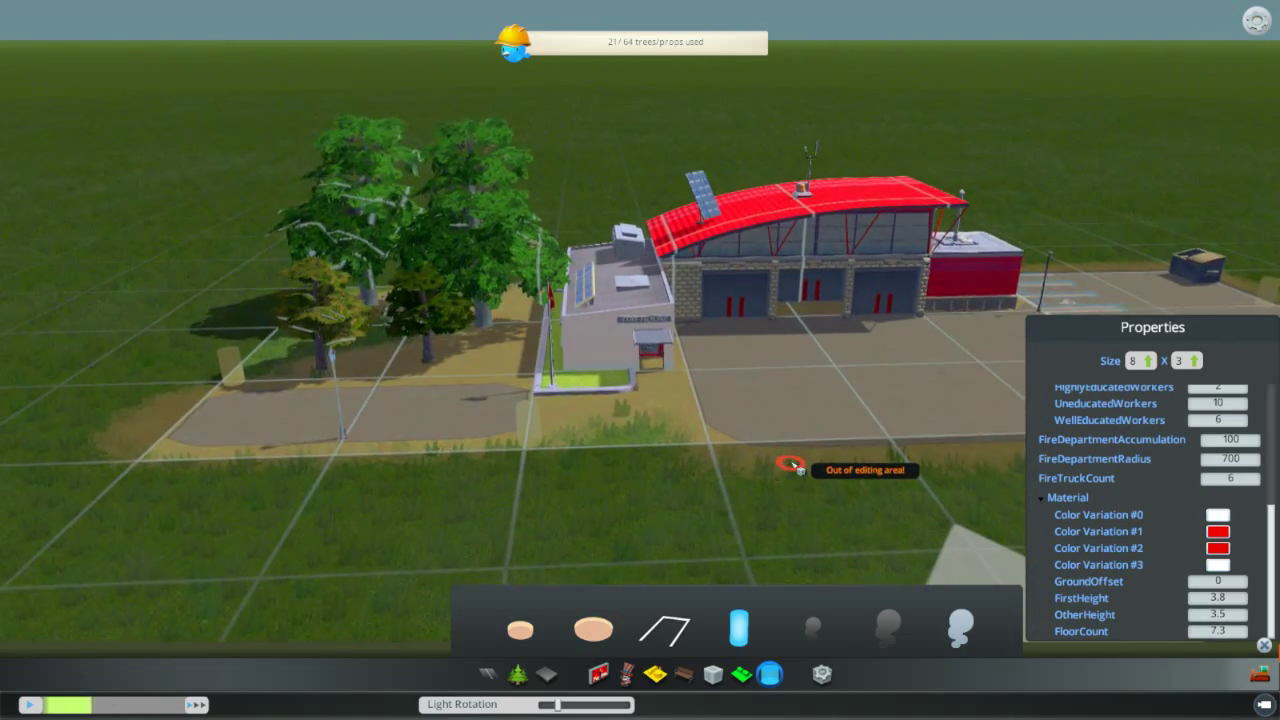
pyautogui.press('w')
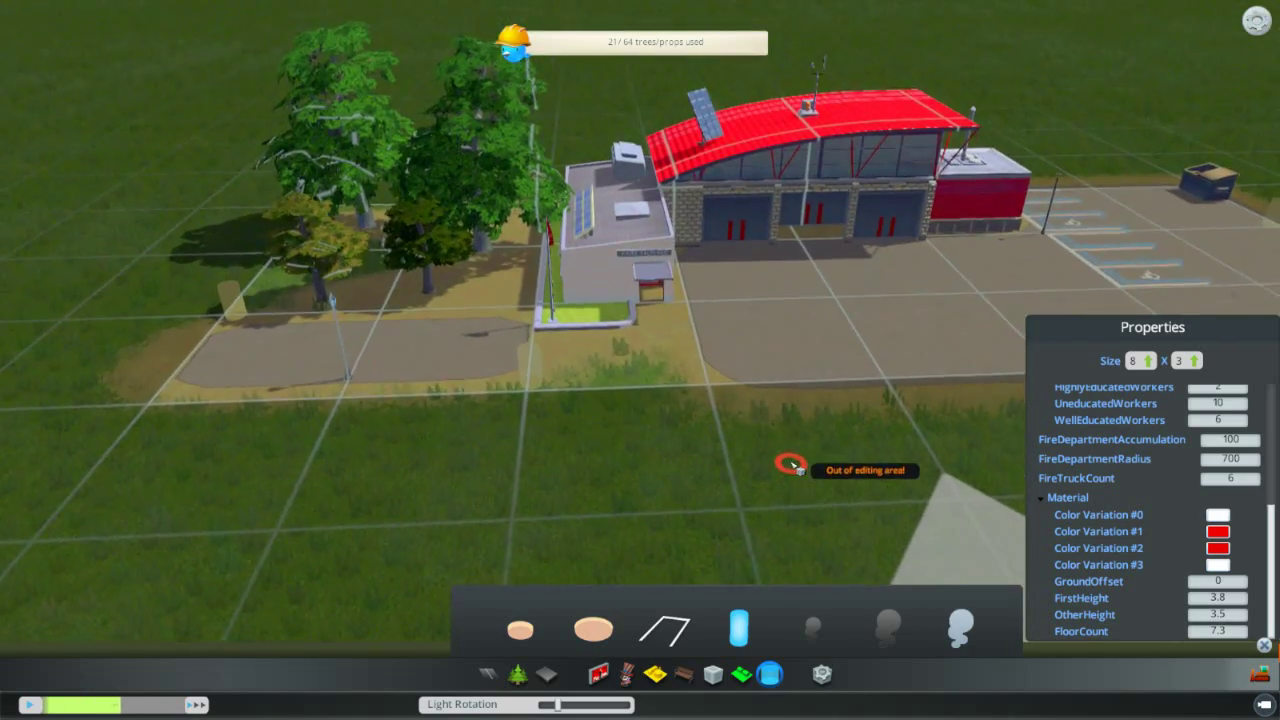
pyautogui.press('a')
pyautogui.press('w')
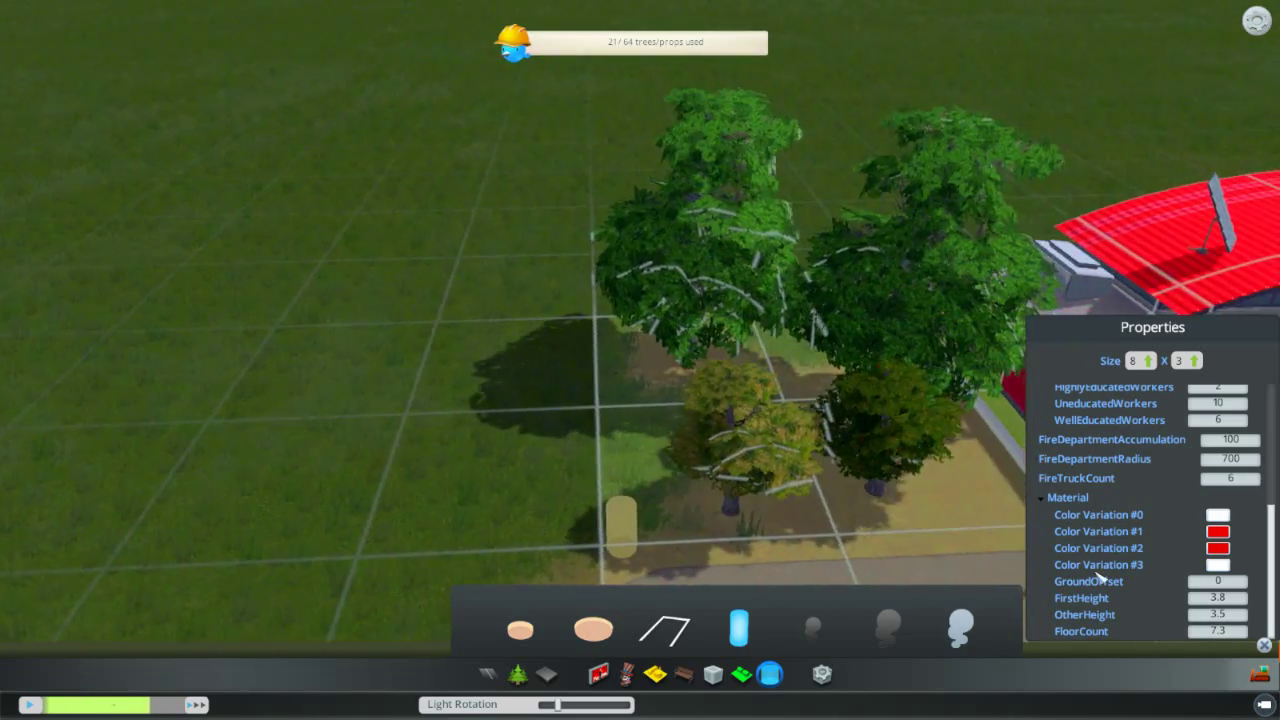
pyautogui.press('b')
pyautogui.click(700, 345)
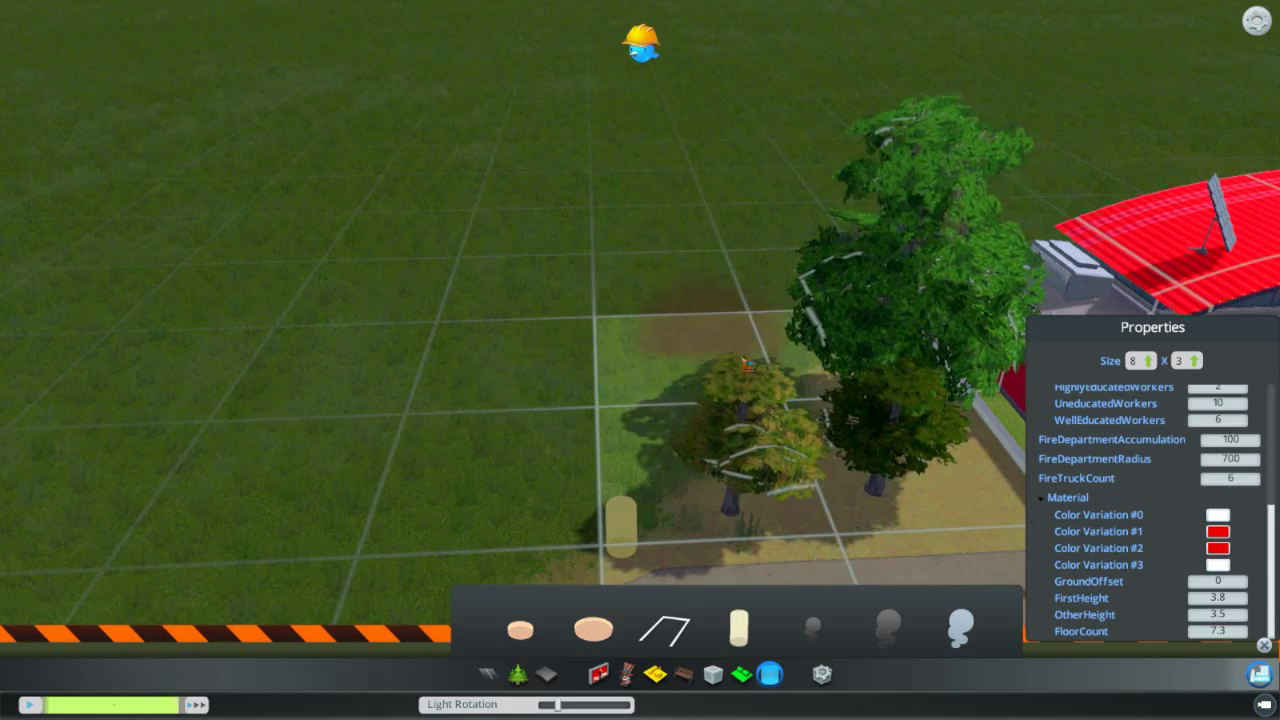
pyautogui.press('d')
pyautogui.click(745, 338)
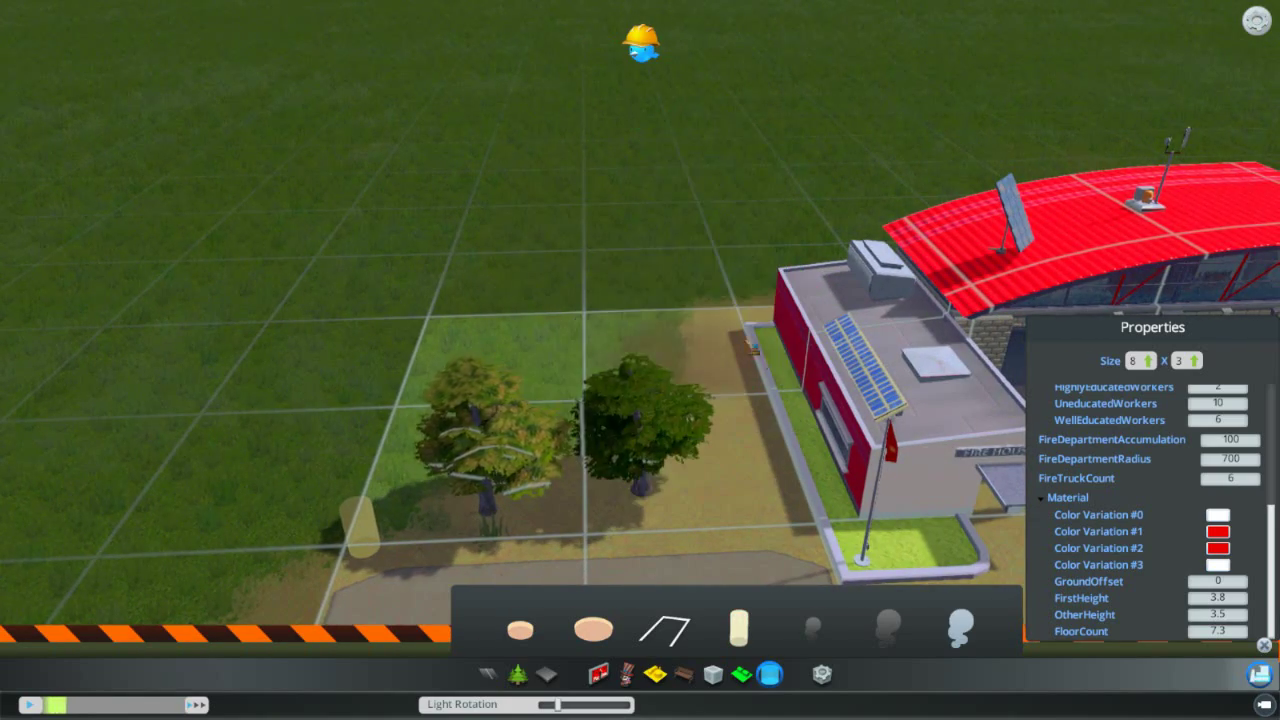
# Step: Compare several tree types and place one tall green tree behind the two smaller trees beside the fire house
pyautogui.click(517, 674)
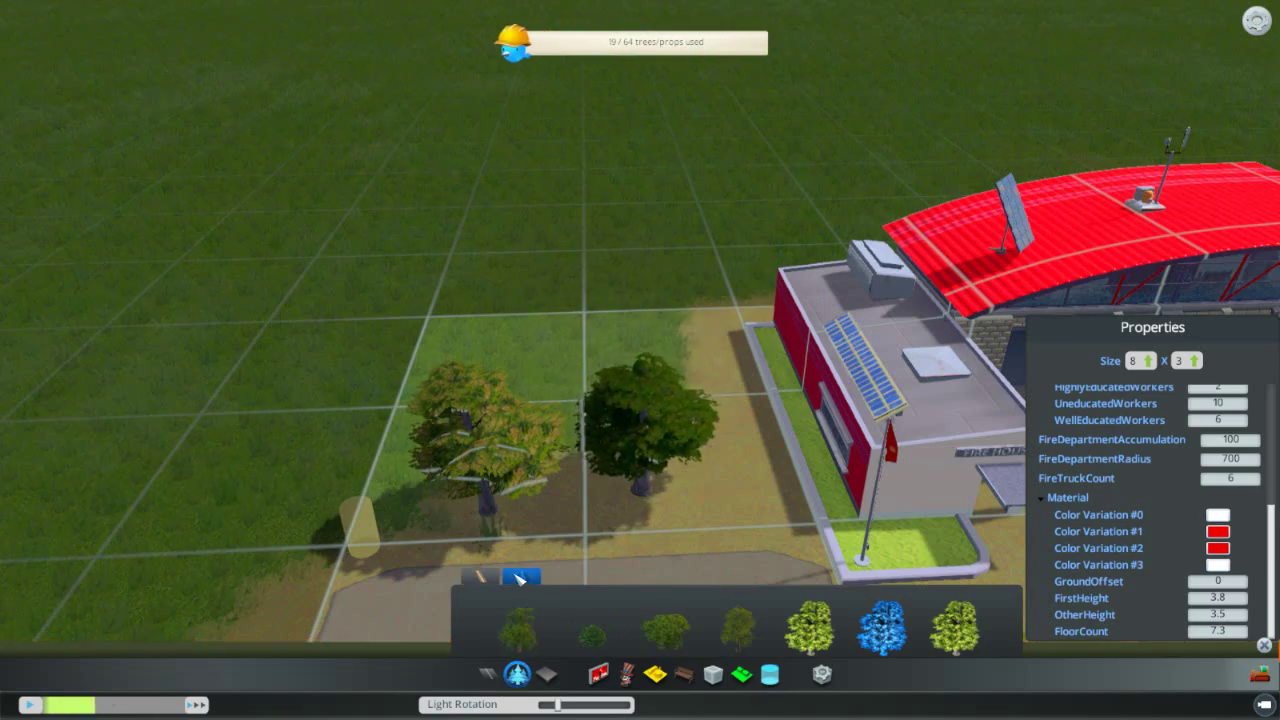
pyautogui.click(810, 627)
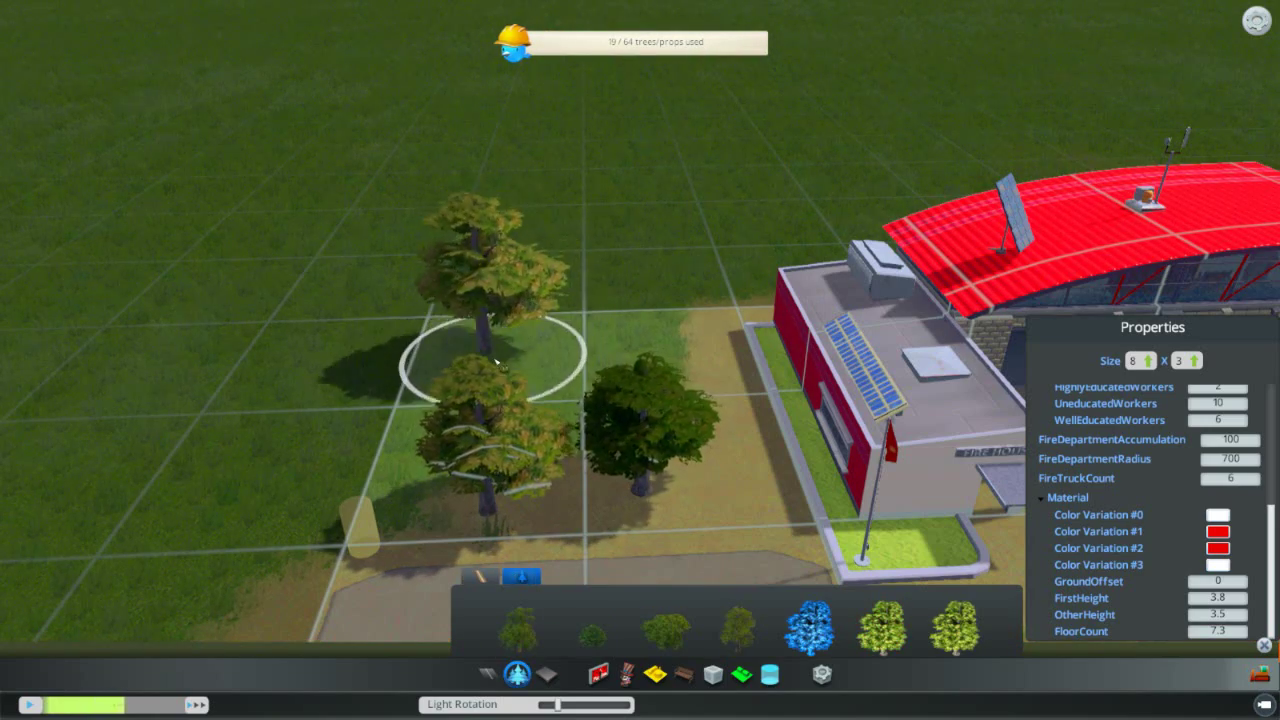
pyautogui.click(883, 627)
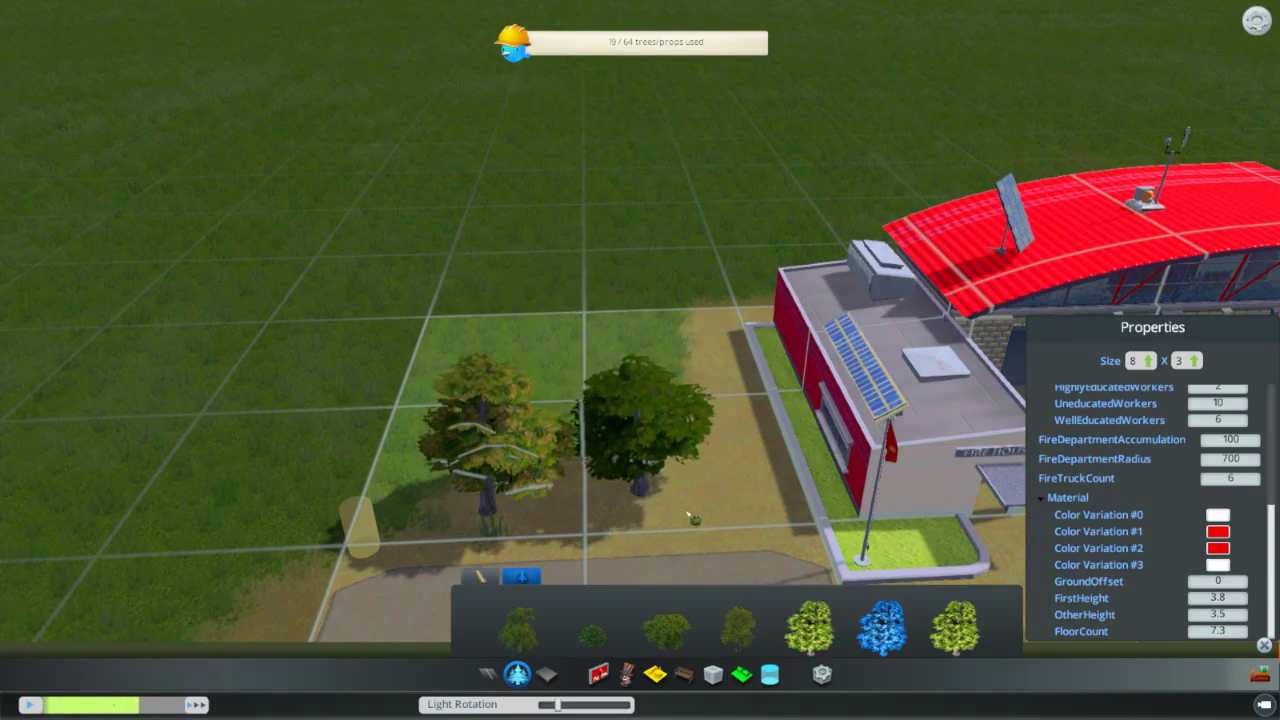
pyautogui.click(520, 628)
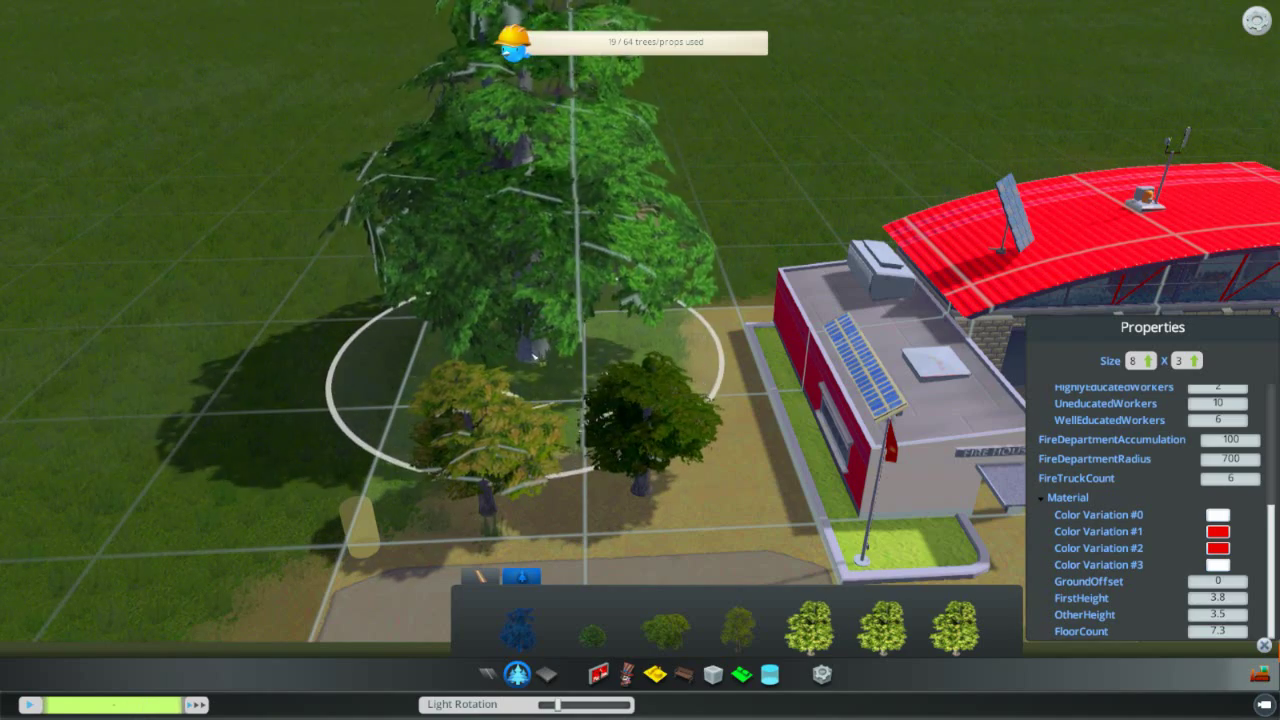
pyautogui.click(522, 350)
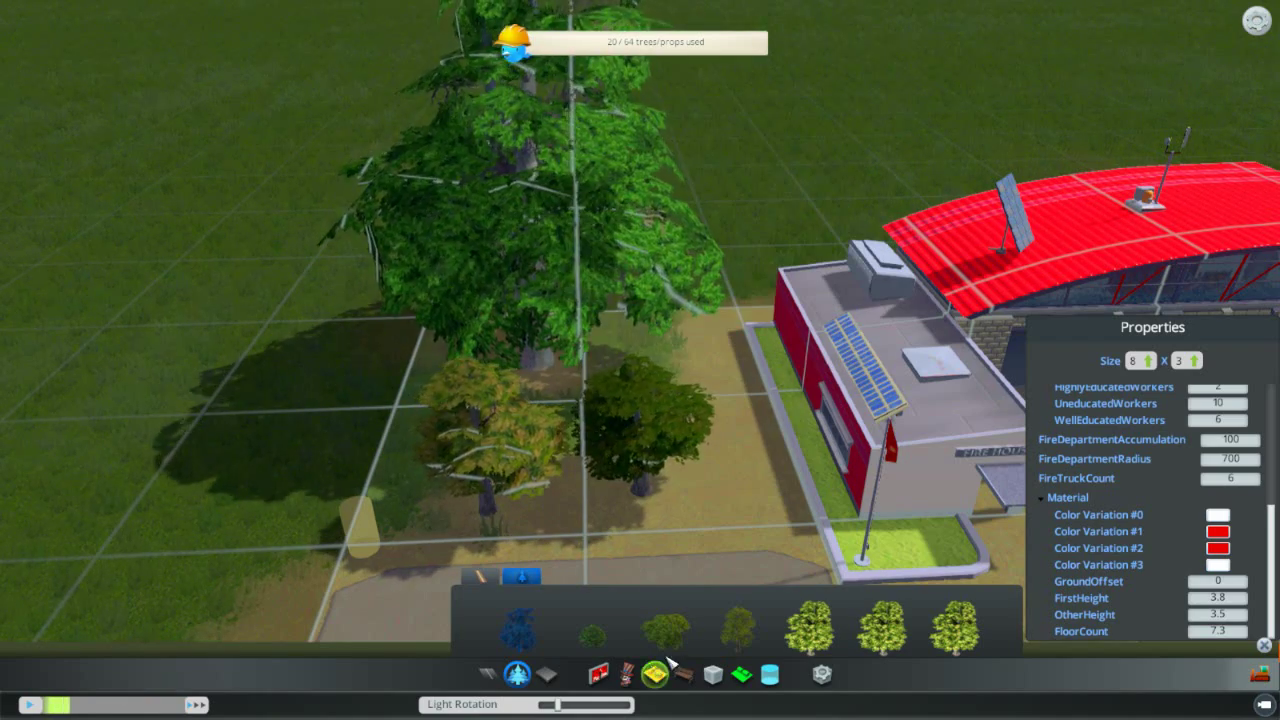
# Step: Try other tree types and place a small dark green tree beside the side wall of the fire house's white-roofed office wing
pyautogui.click(752, 622)
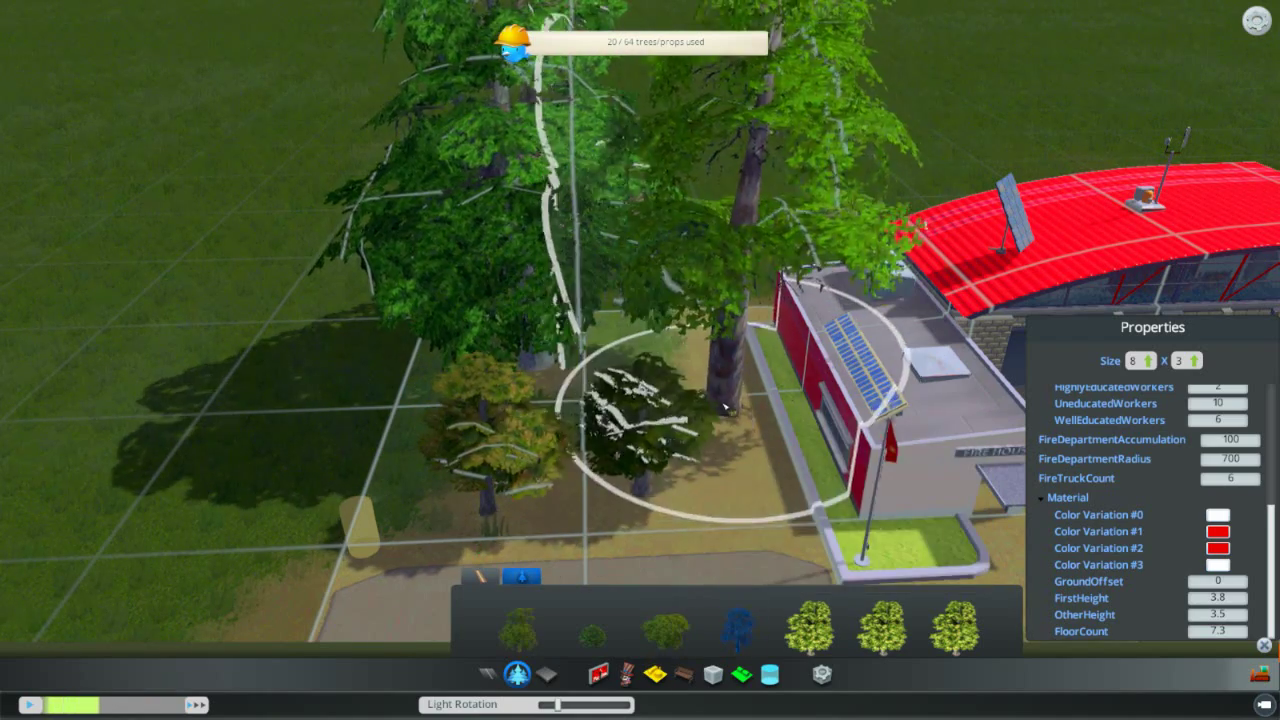
pyautogui.click(520, 628)
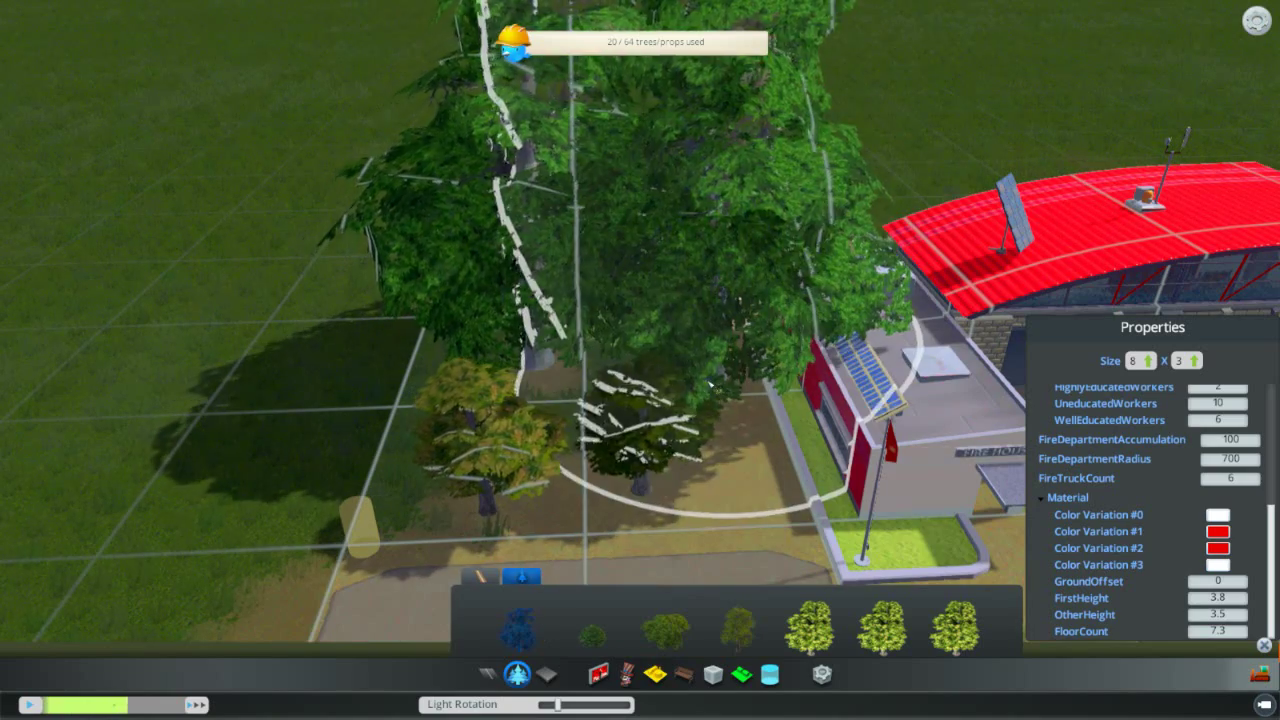
pyautogui.click(882, 628)
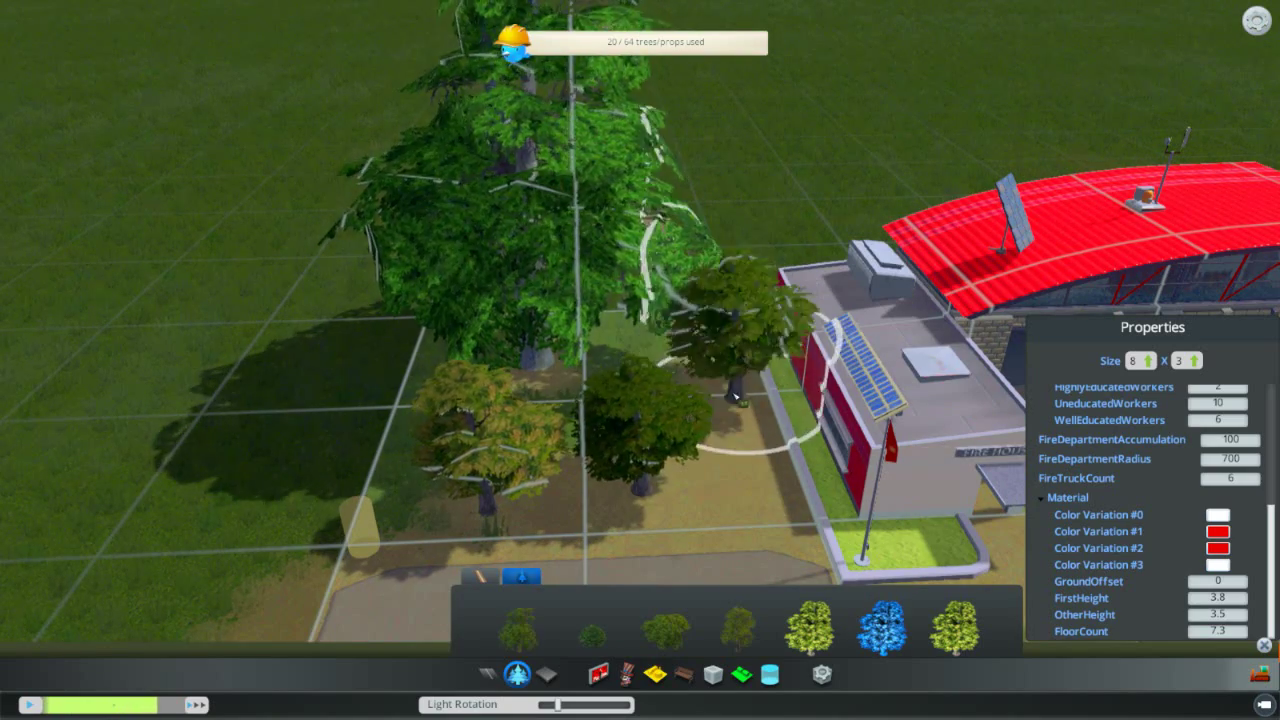
pyautogui.click(705, 380)
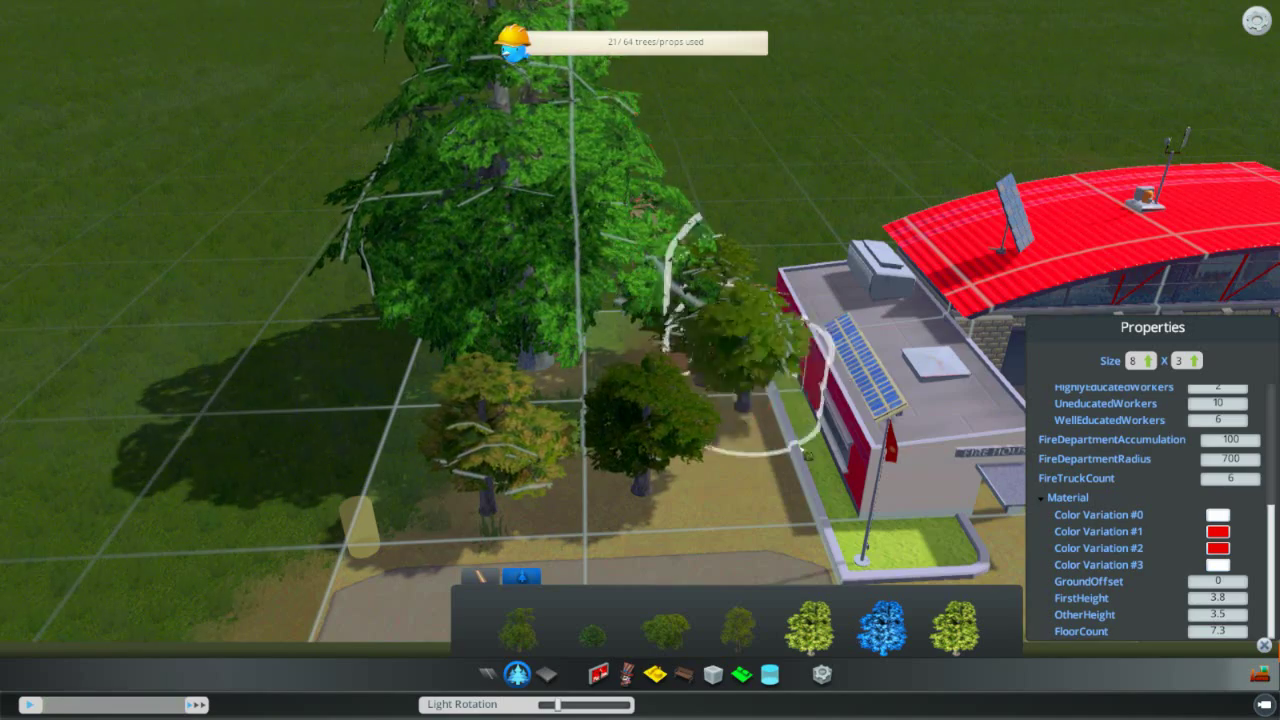
# Step: Look through the logo, sign and billboard props, previewing a wide wall sign against the red annex next to the parking spaces
pyautogui.scroll(-6, 760, 410)
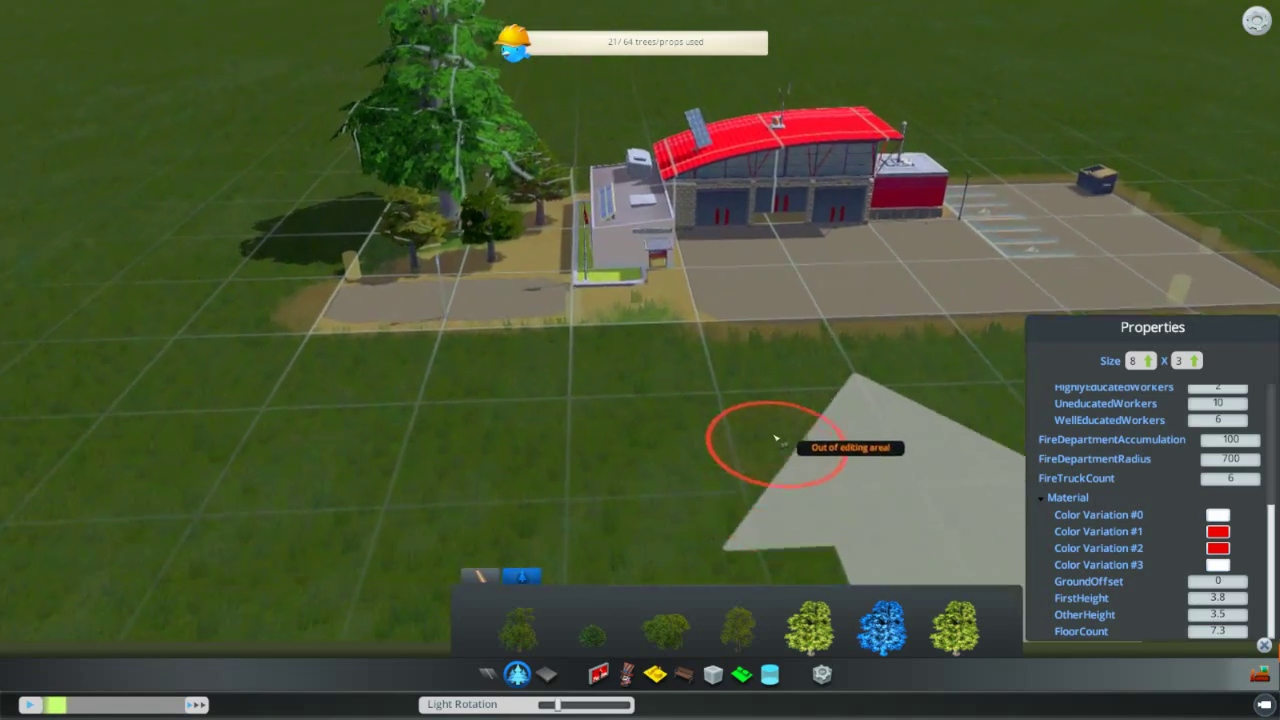
pyautogui.press('d')
pyautogui.press('w')
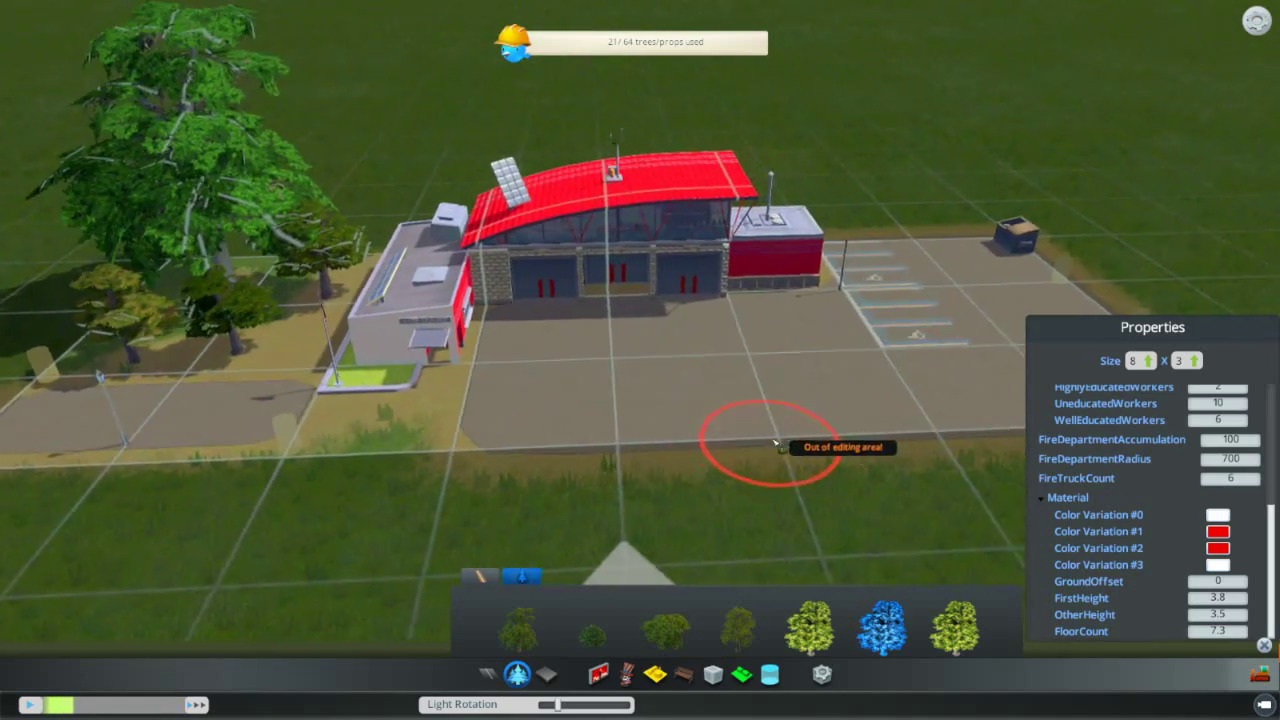
pyautogui.press('s')
pyautogui.press('d')
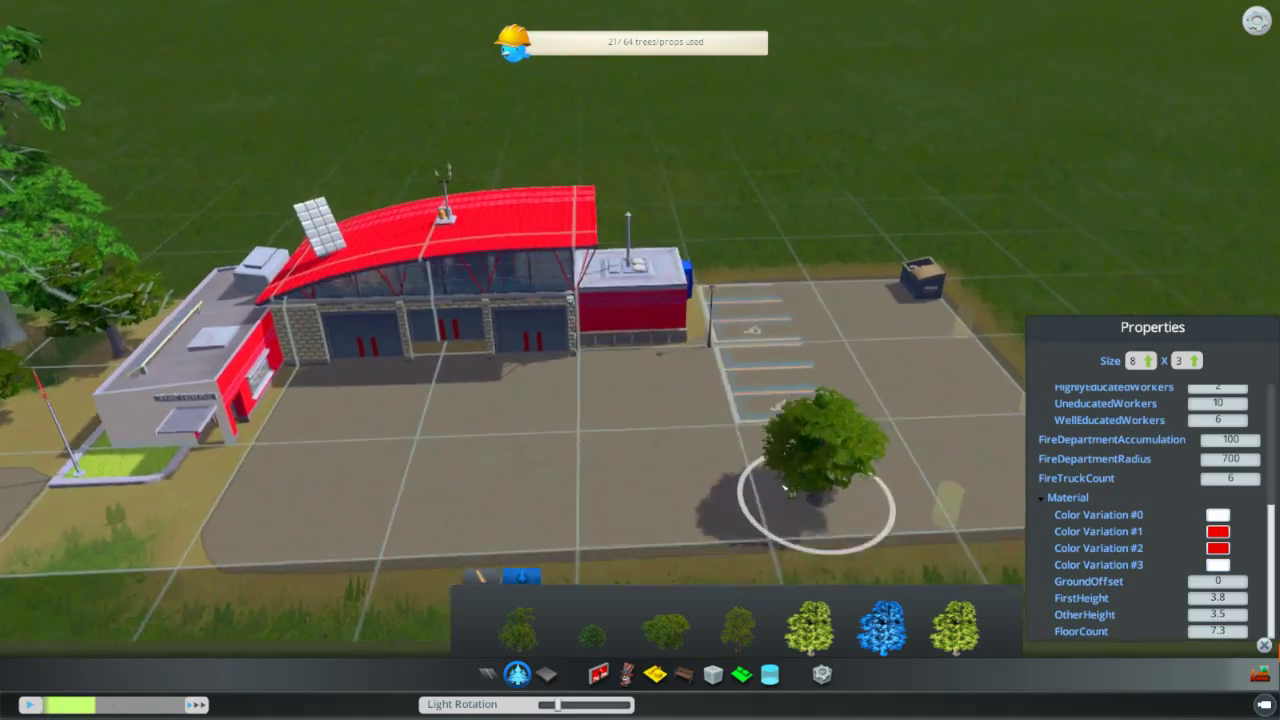
pyautogui.scroll(5, 785, 487)
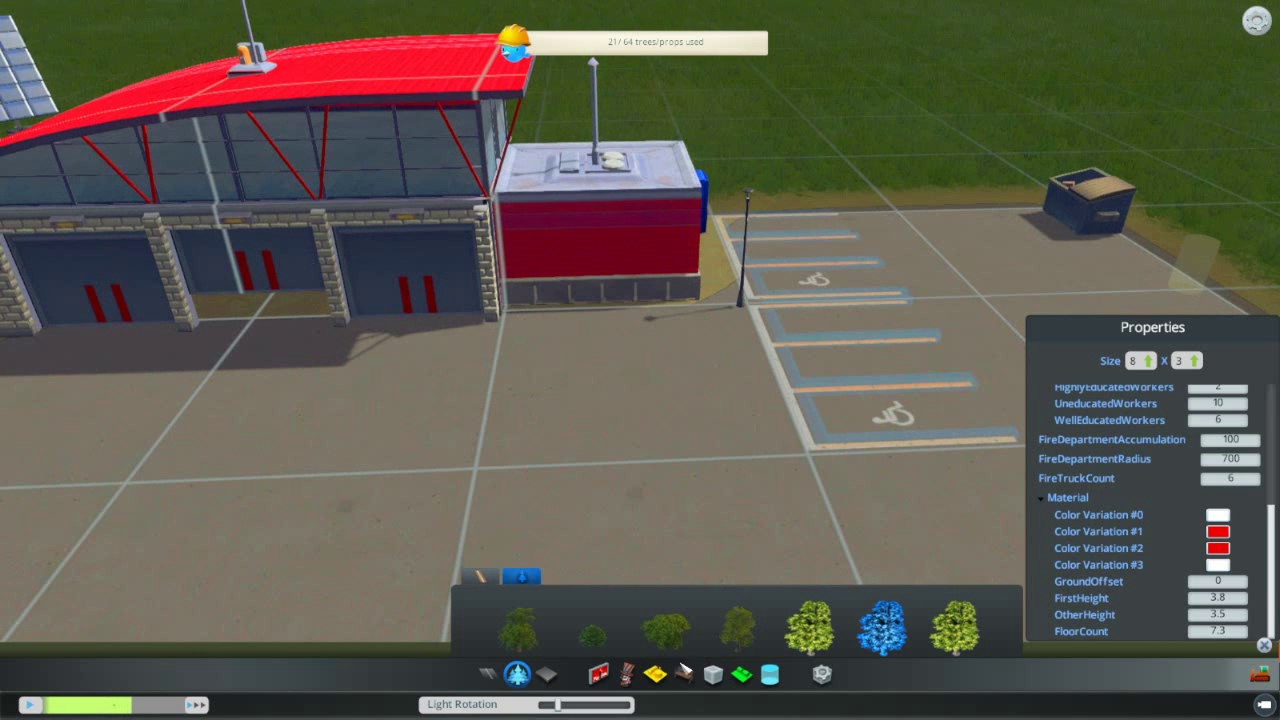
pyautogui.click(599, 674)
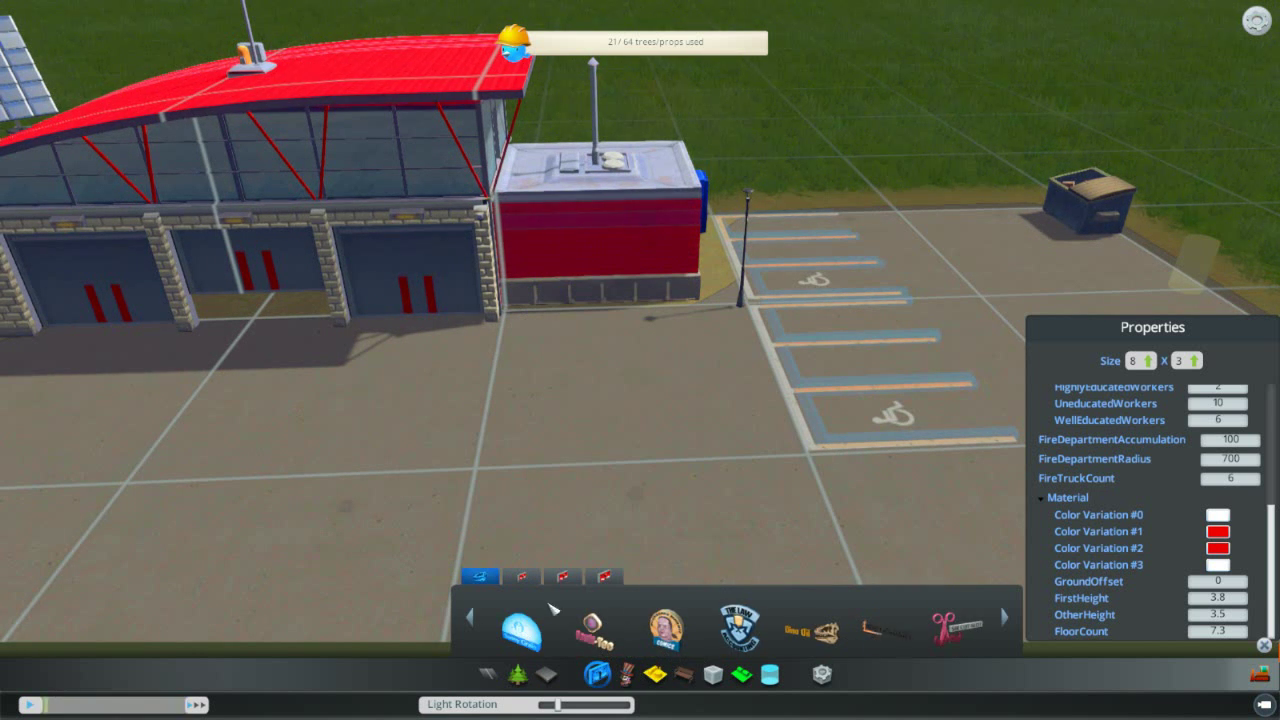
pyautogui.click(520, 578)
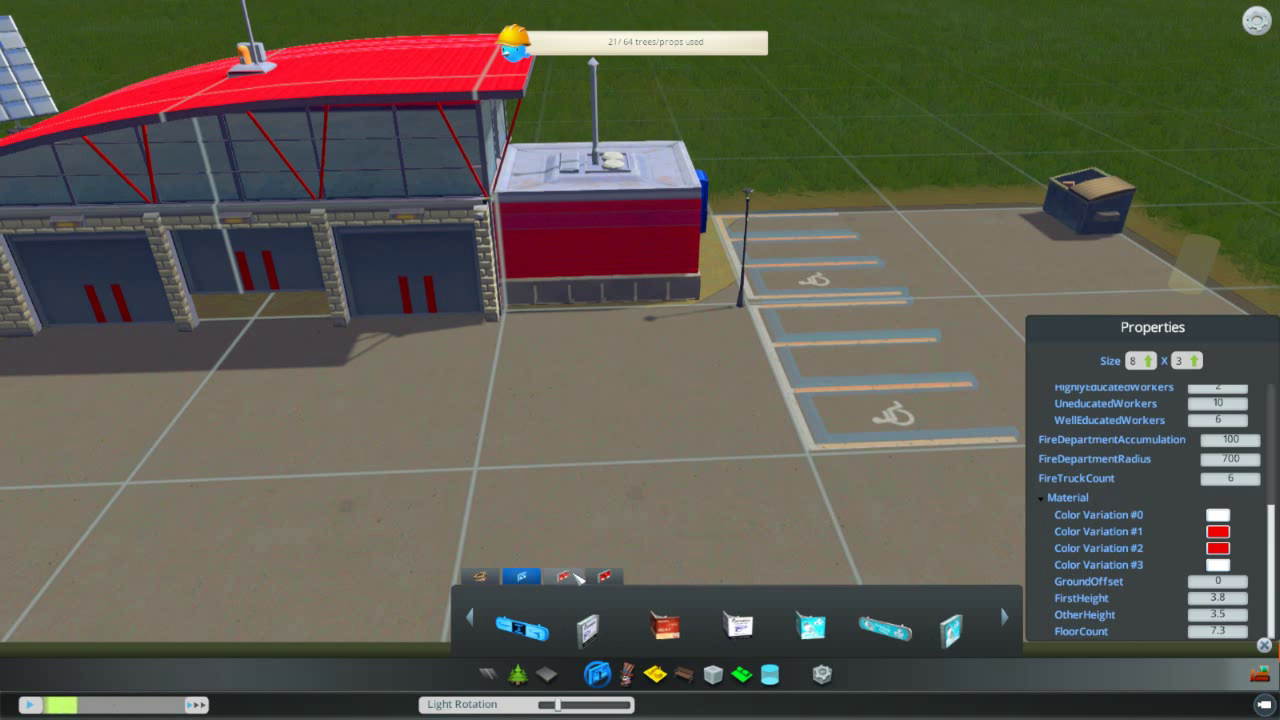
pyautogui.click(604, 577)
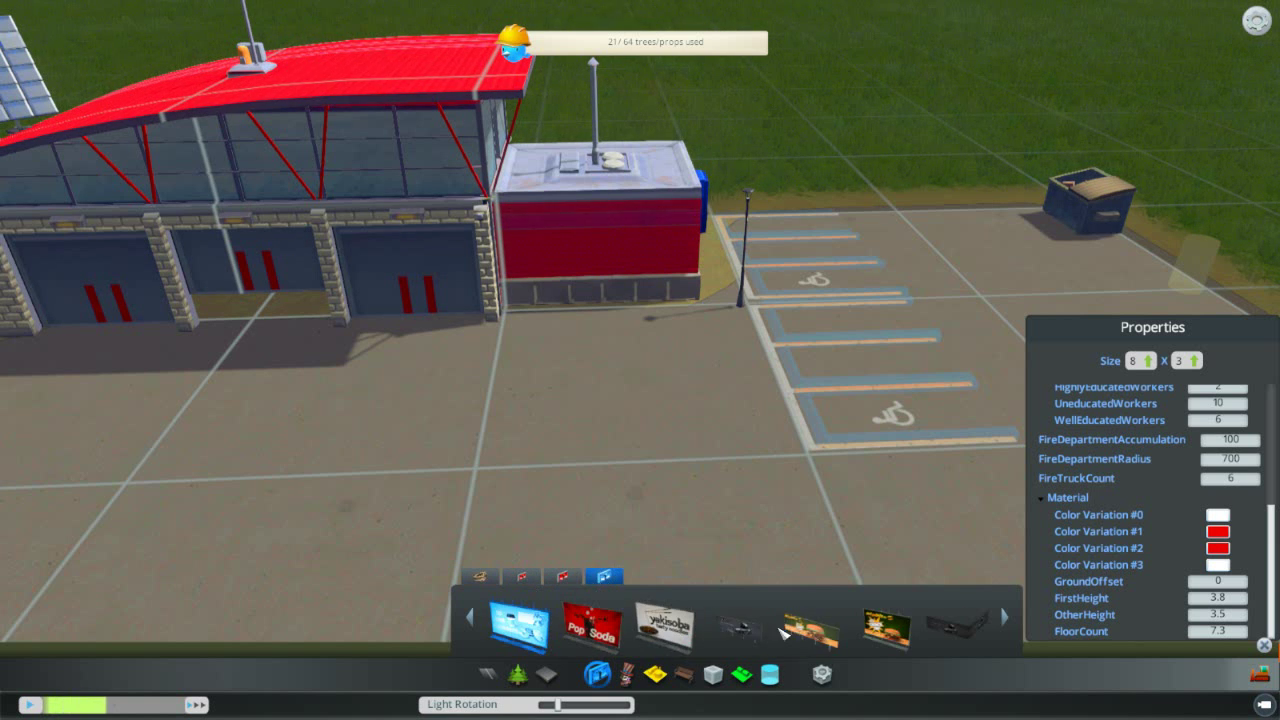
pyautogui.click(562, 578)
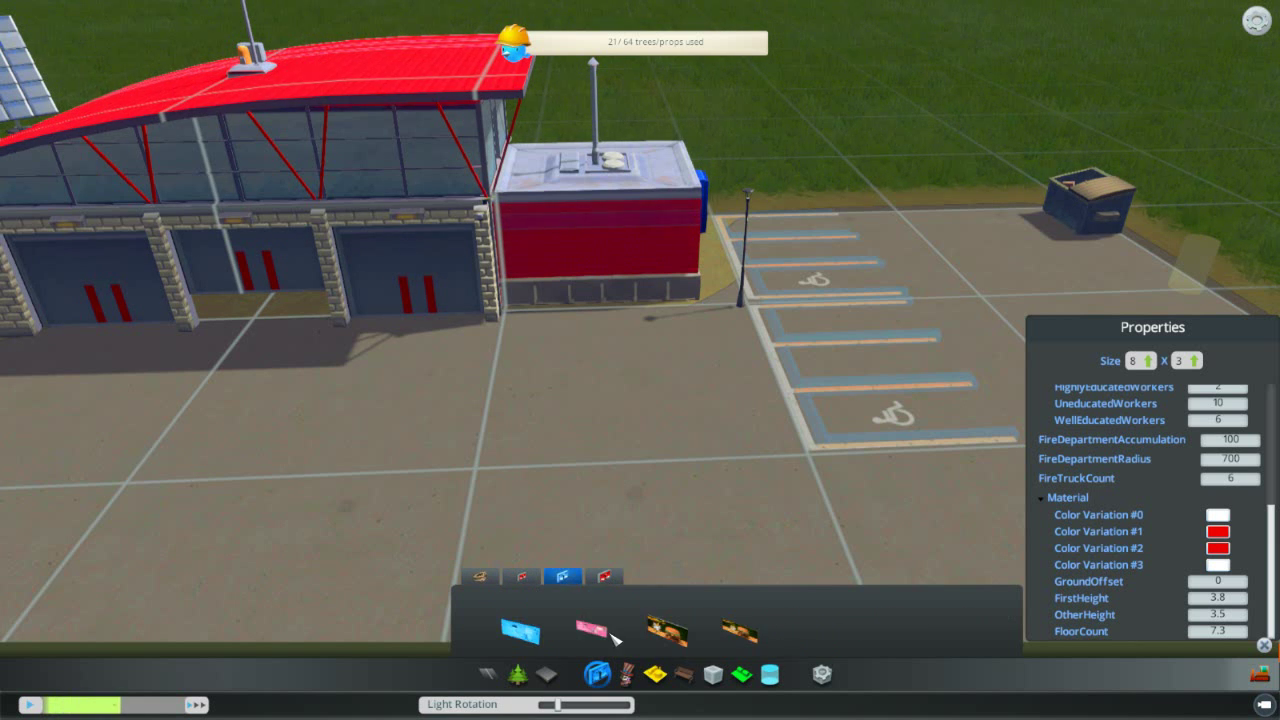
pyautogui.click(516, 580)
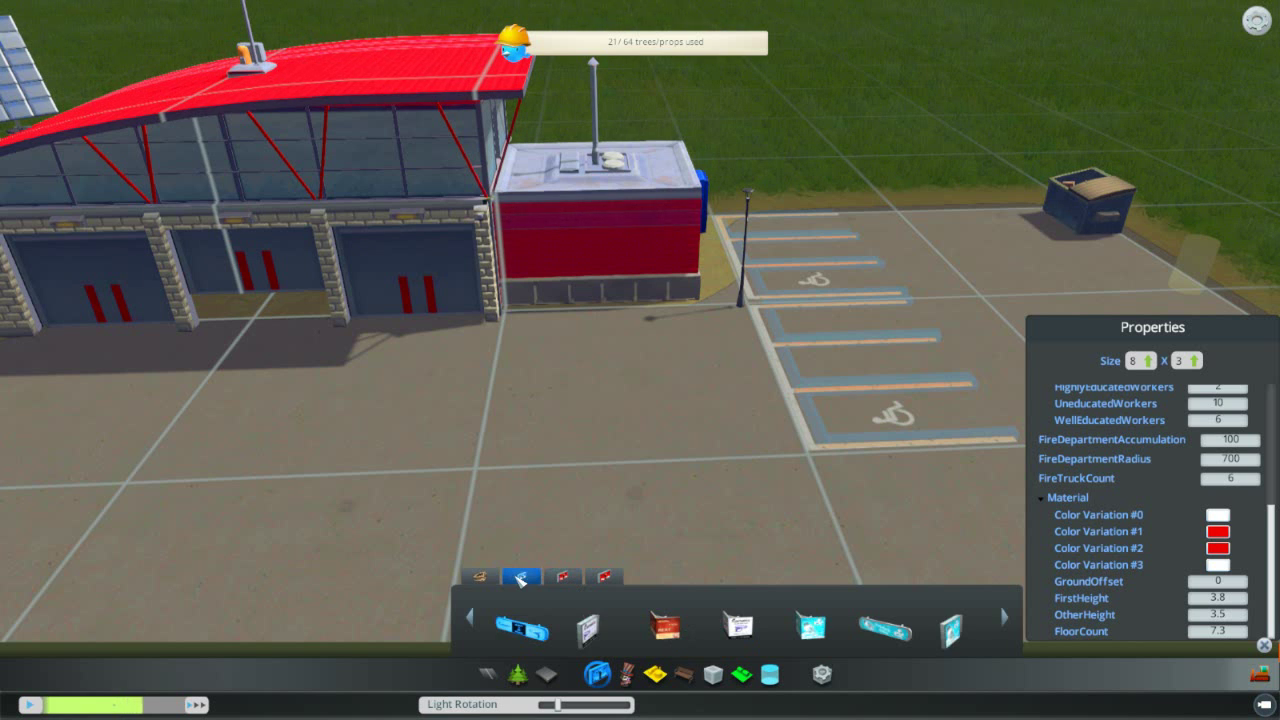
pyautogui.click(537, 630)
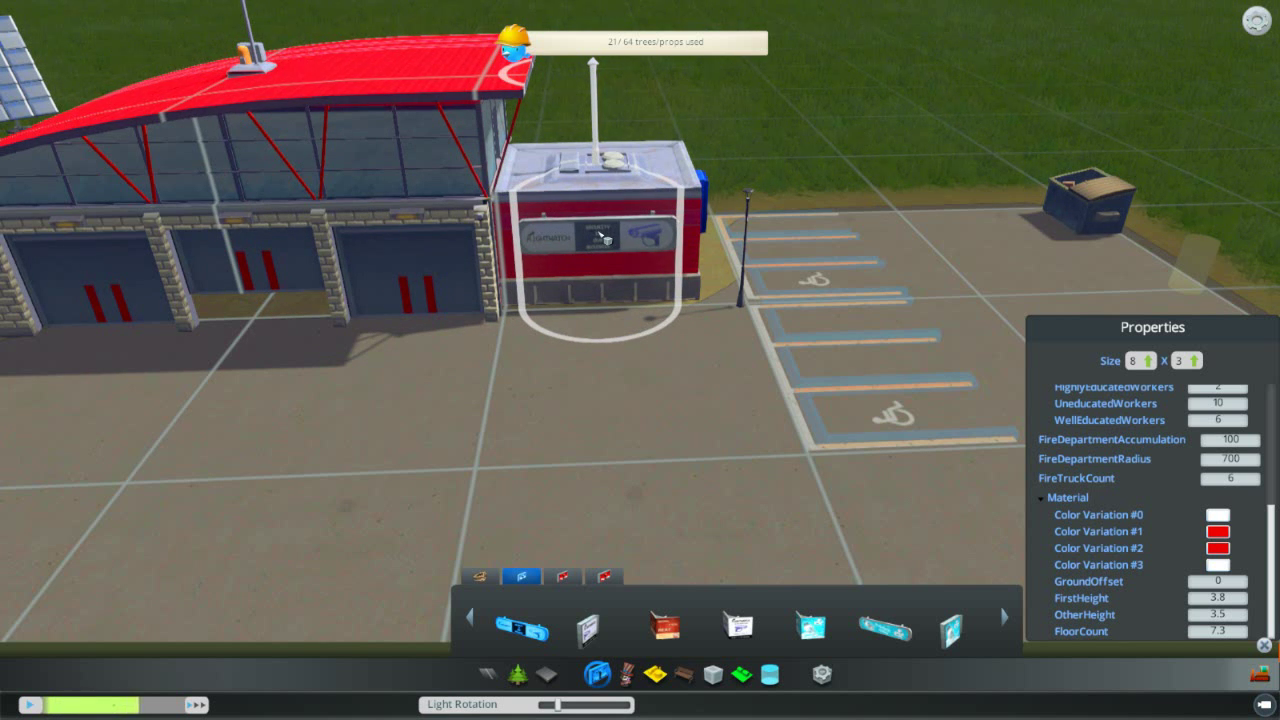
pyautogui.click(484, 580)
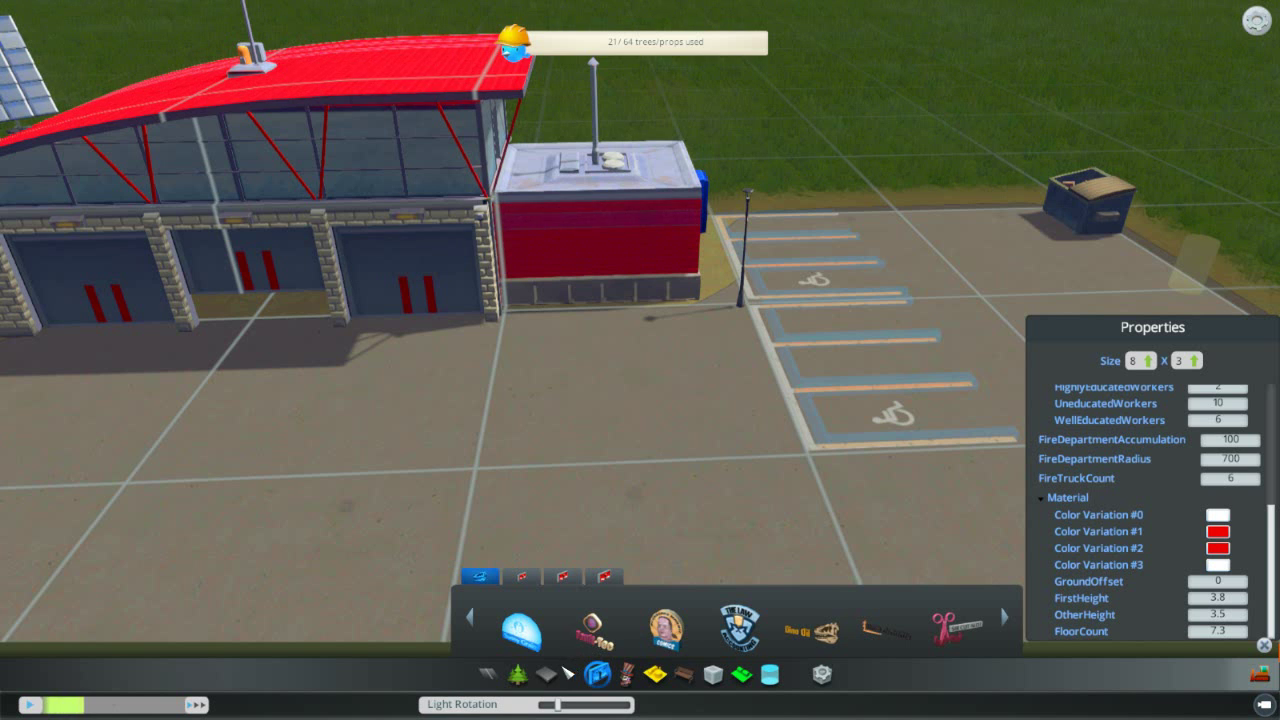
# Step: Place a stack of barrels from the industrial props beside the dumpster at the far corner of the parking area
pyautogui.click(652, 676)
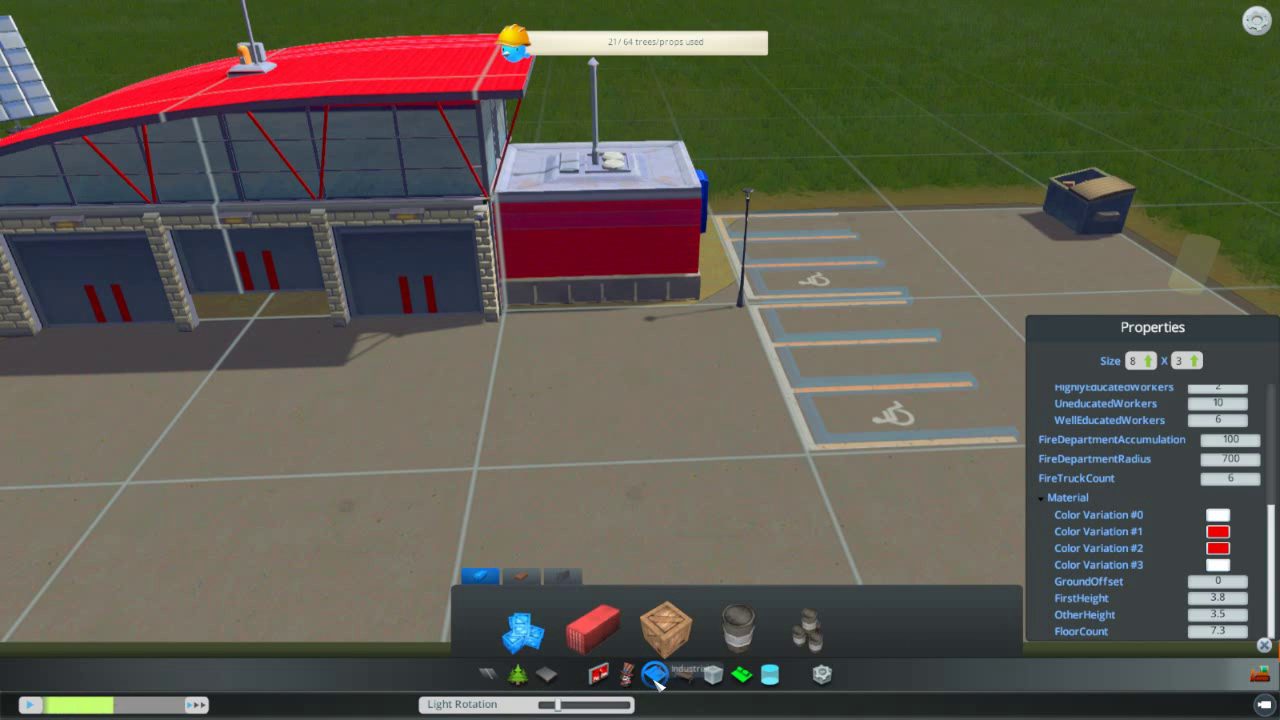
pyautogui.click(808, 630)
pyautogui.press('e')
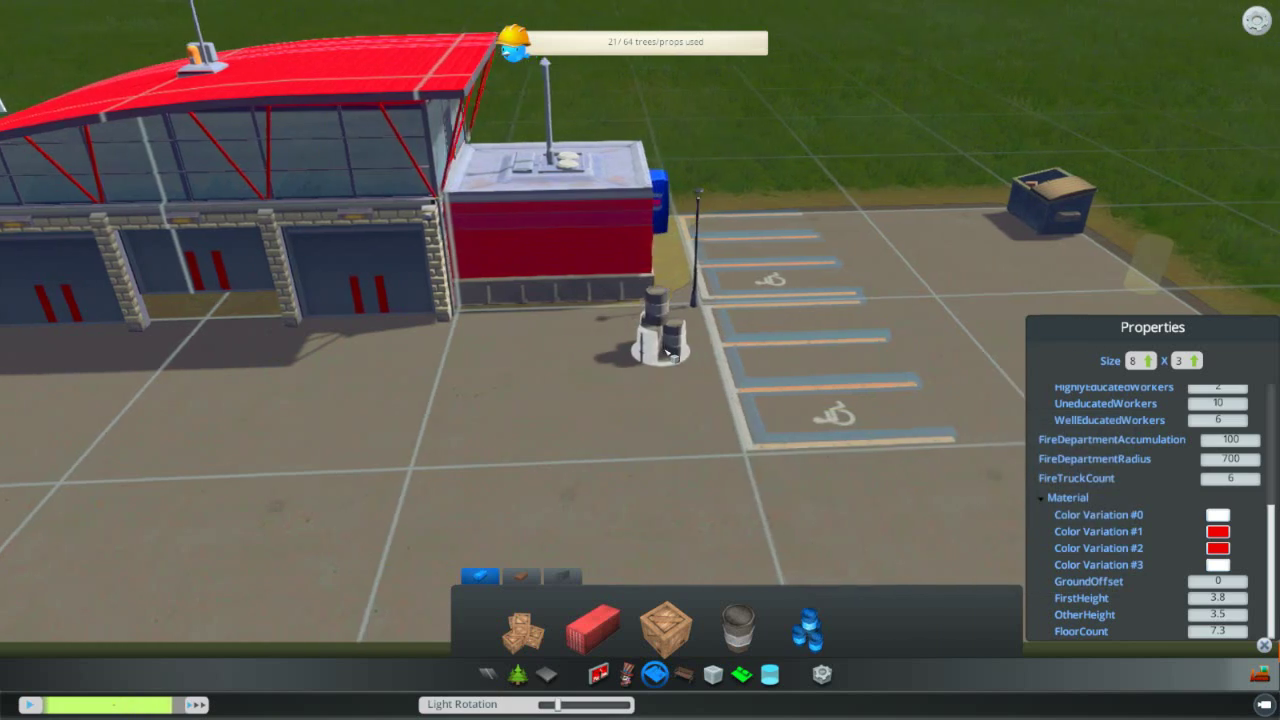
pyautogui.scroll(3, 895, 240)
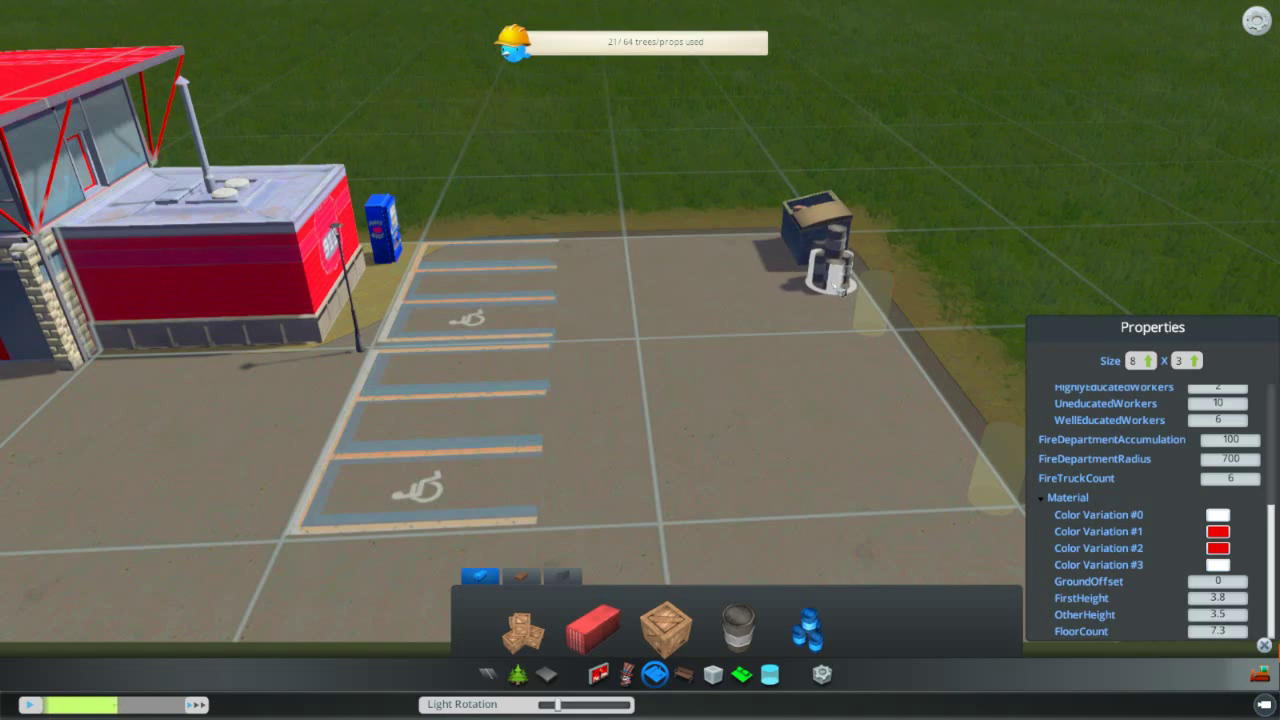
pyautogui.press('e')
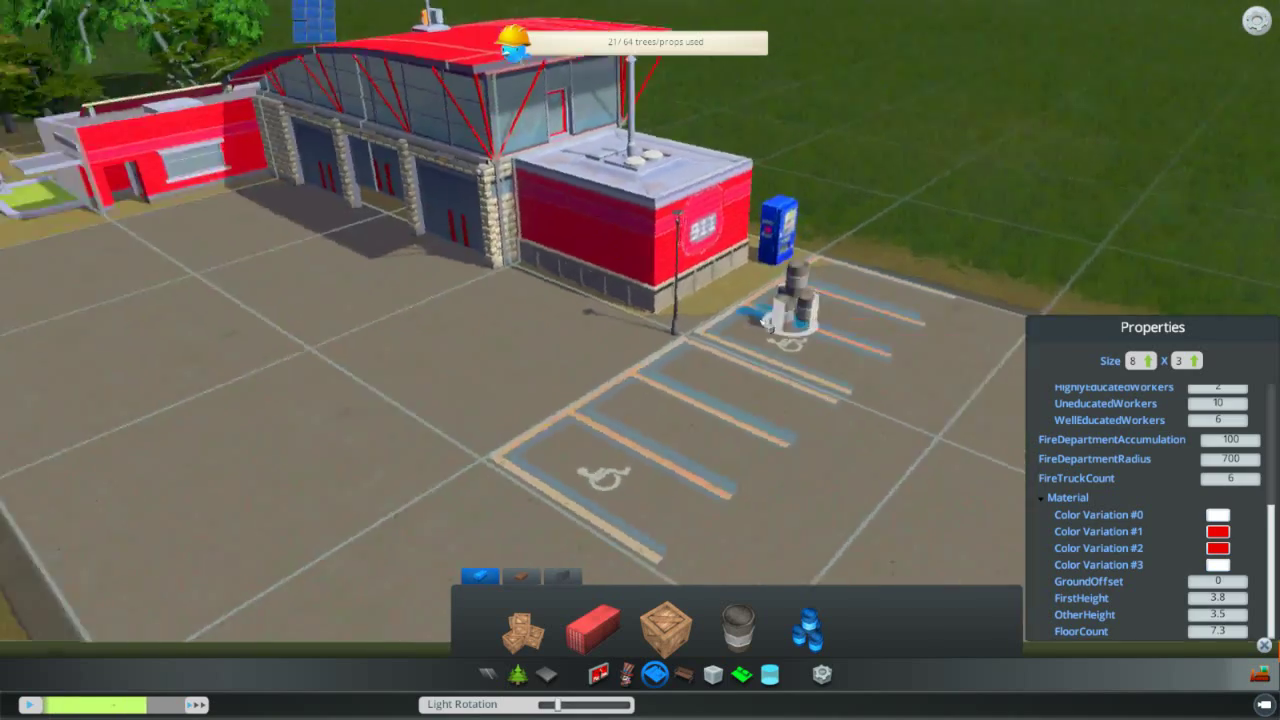
pyautogui.press('q')
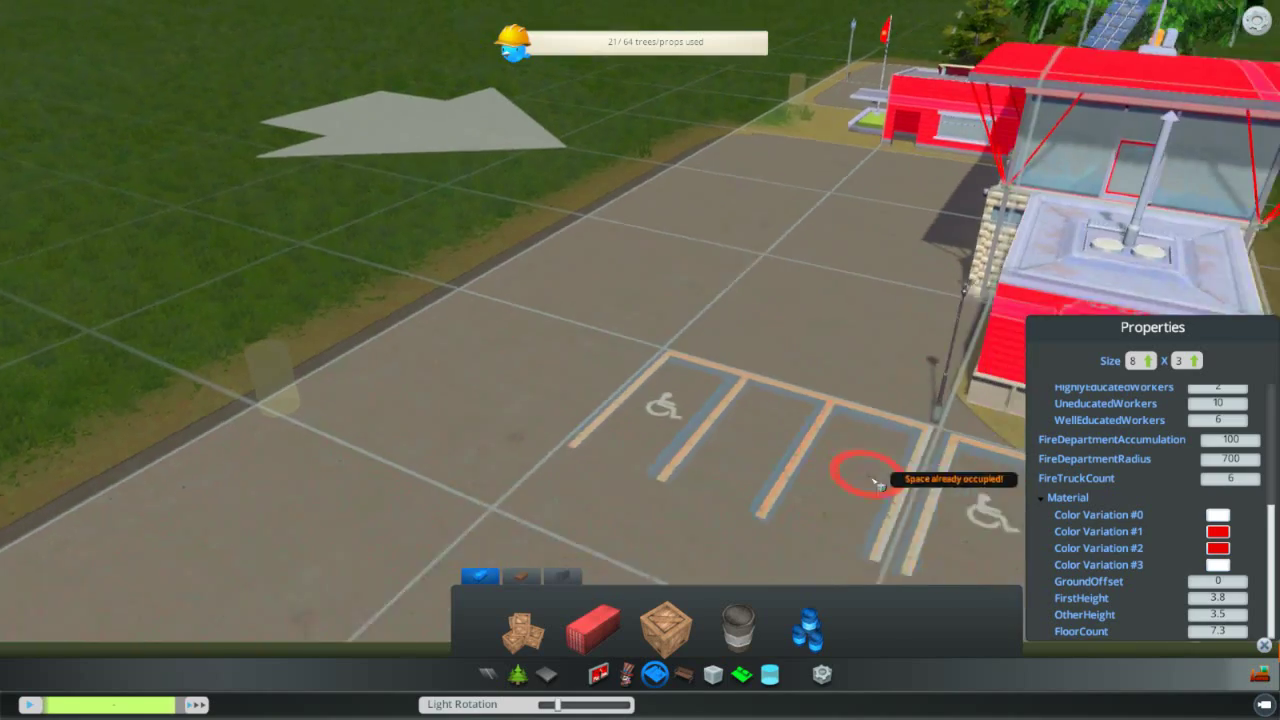
pyautogui.scroll(-2, 864, 508)
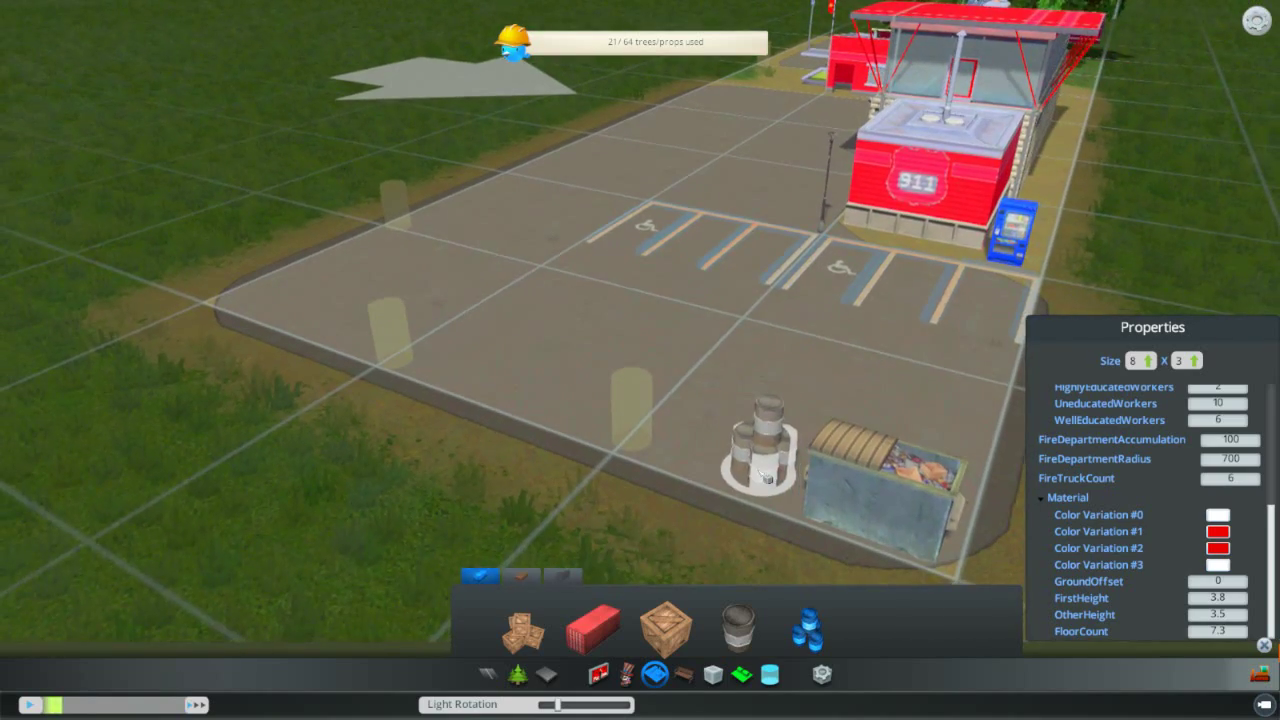
pyautogui.click(767, 478)
# Step: Examine the fire house, parking area and placed props from several angles
pyautogui.press('d')
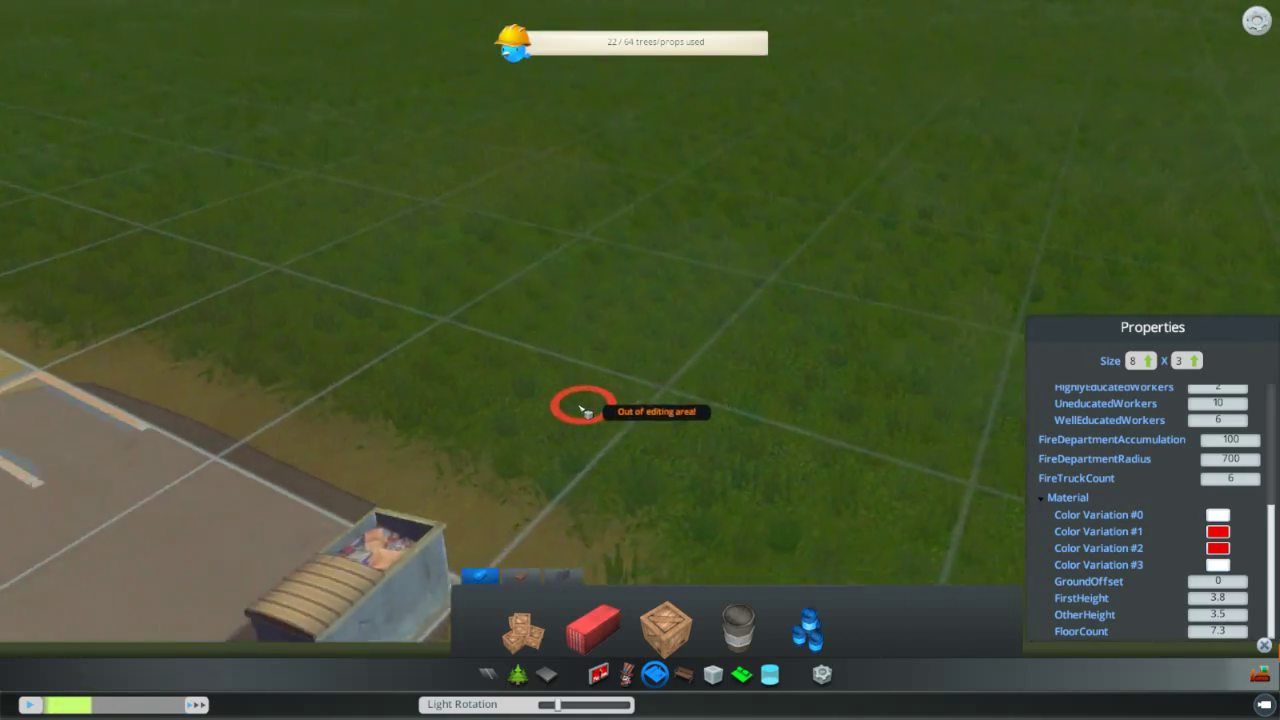
pyautogui.press('a')
pyautogui.press('s')
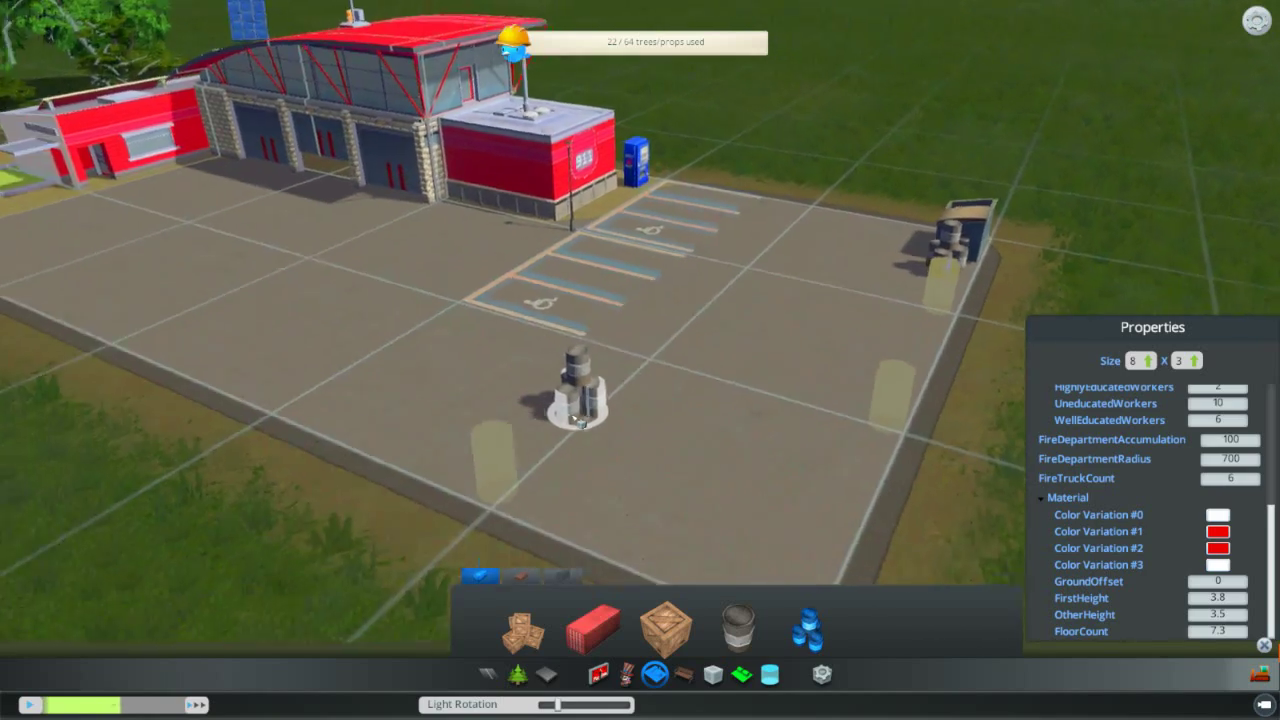
pyautogui.press('q')
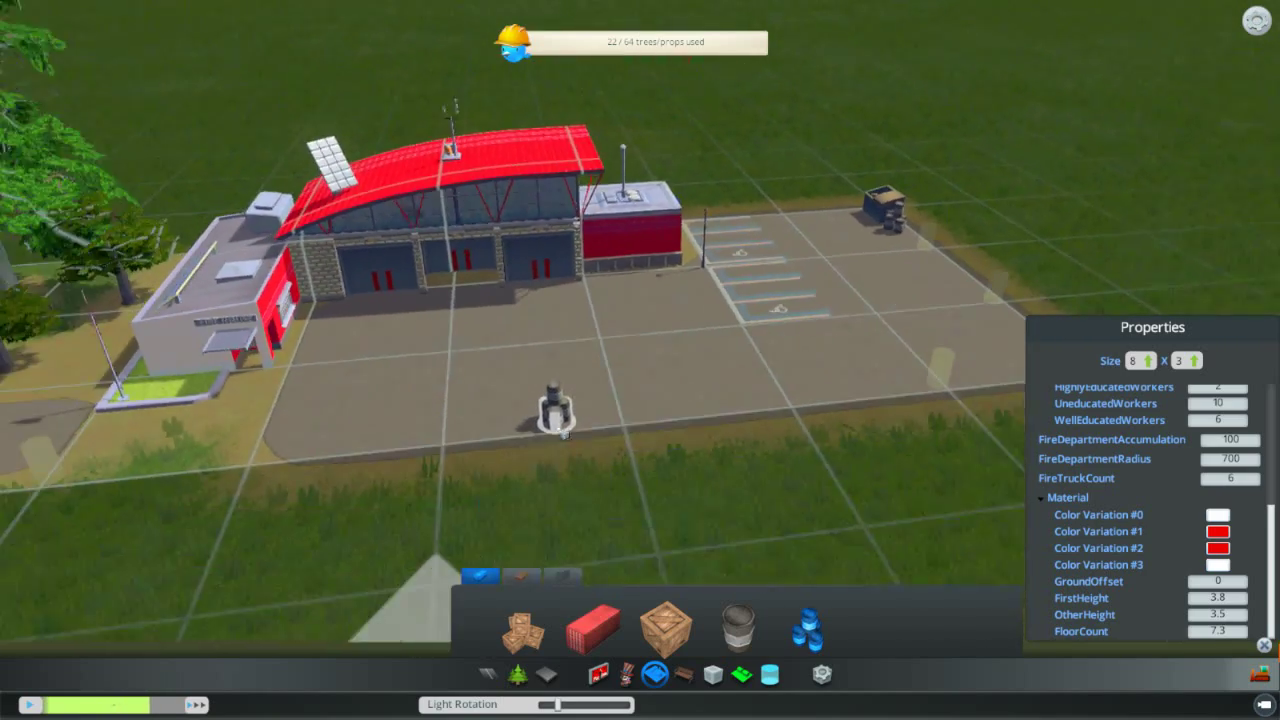
pyautogui.press('w')
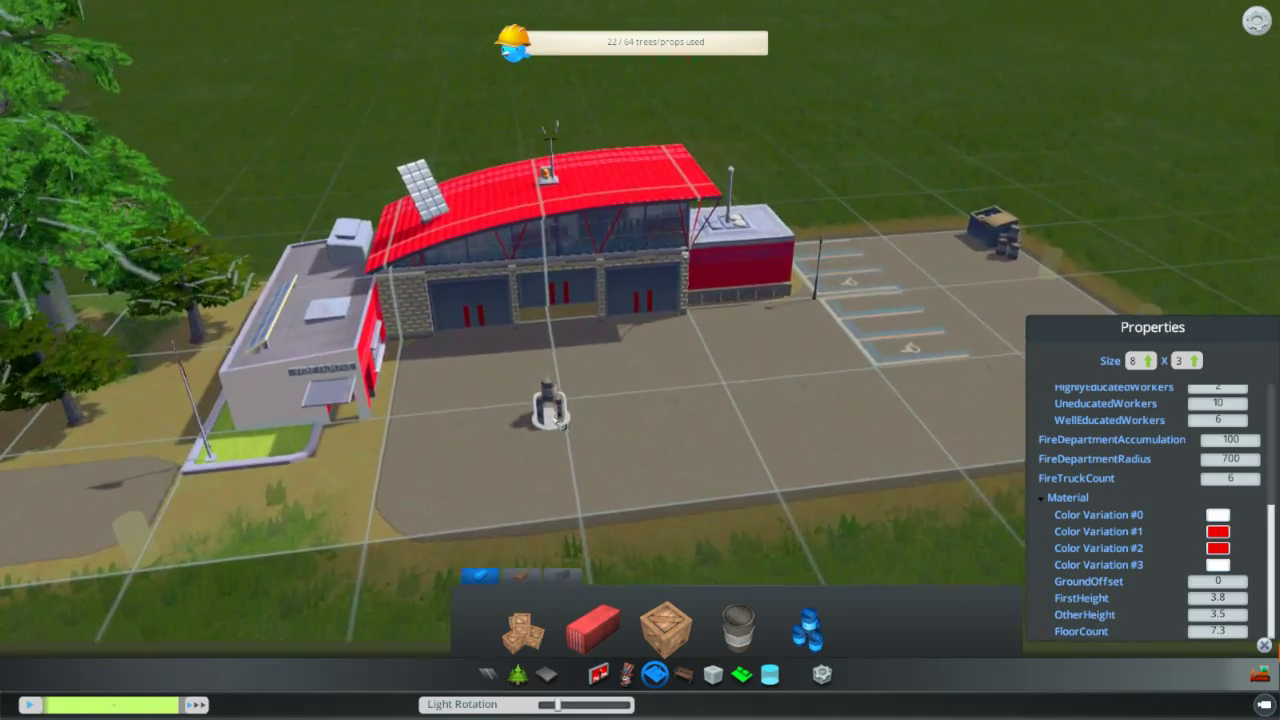
pyautogui.press('q')
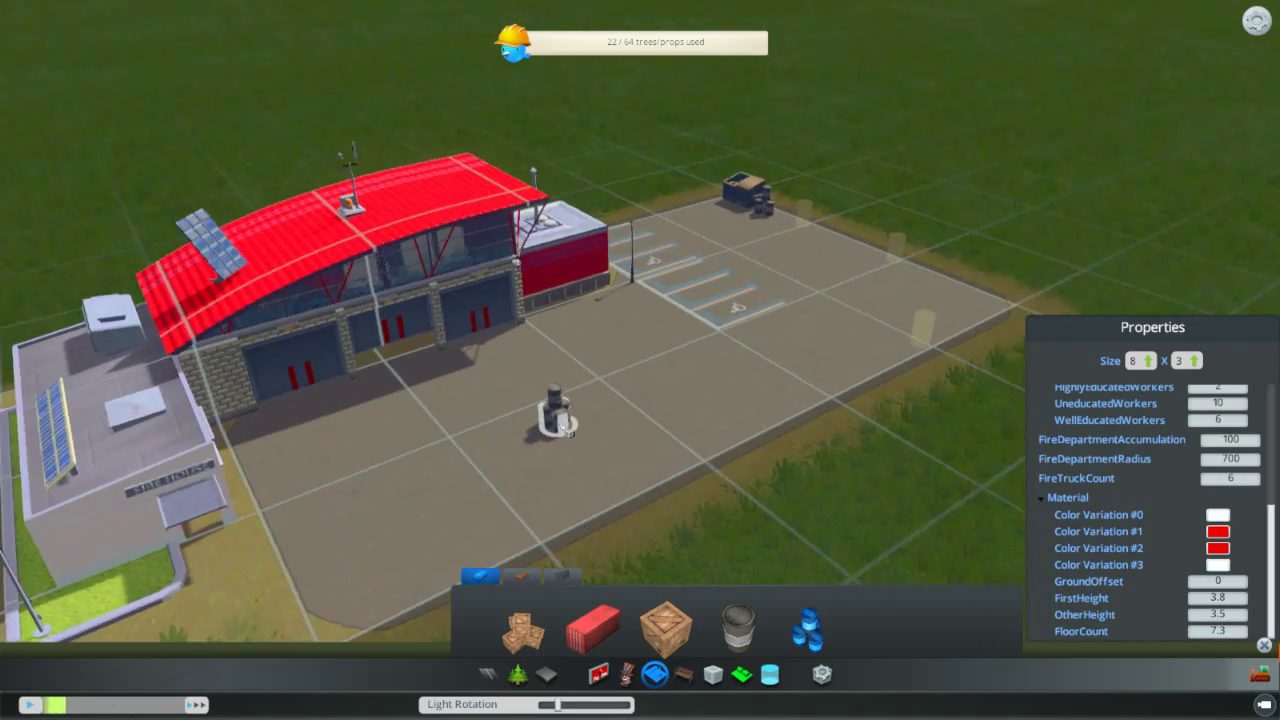
pyautogui.scroll(3, 560, 425)
pyautogui.scroll(-5, 560, 425)
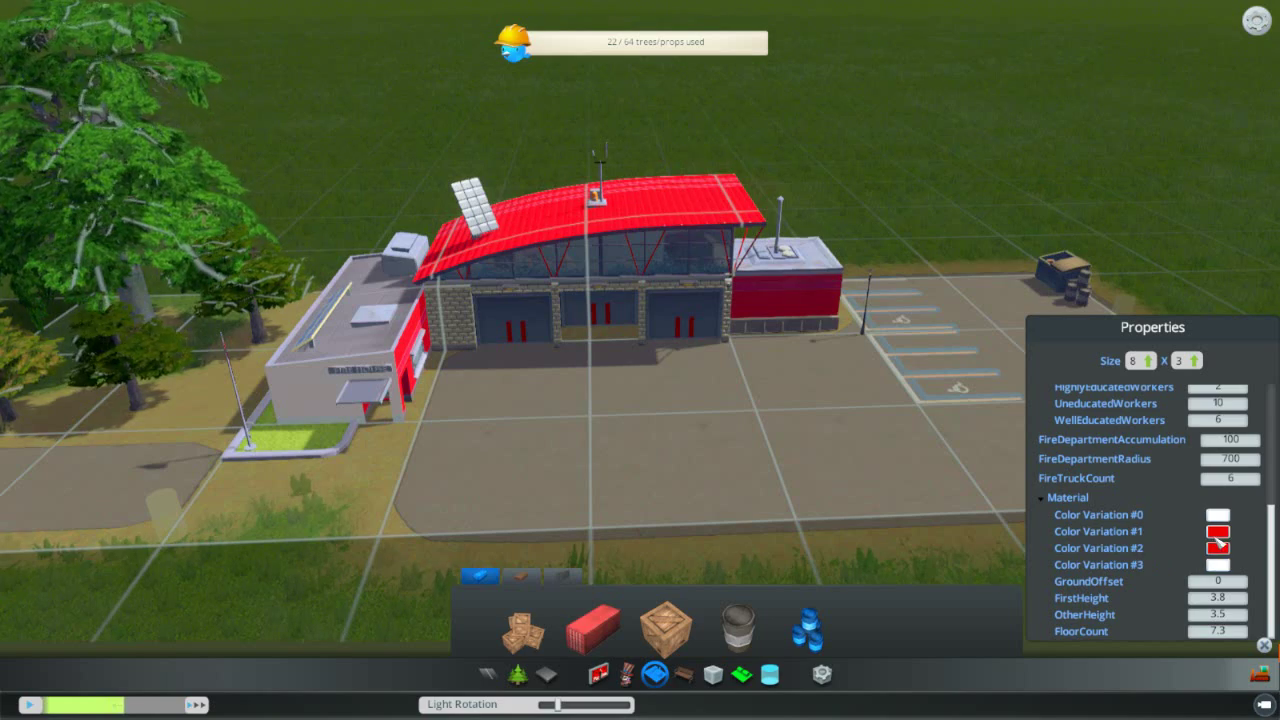
# Step: Try muted and dark tones for Color Variation #0, and settle on bright red
pyautogui.click(1215, 516)
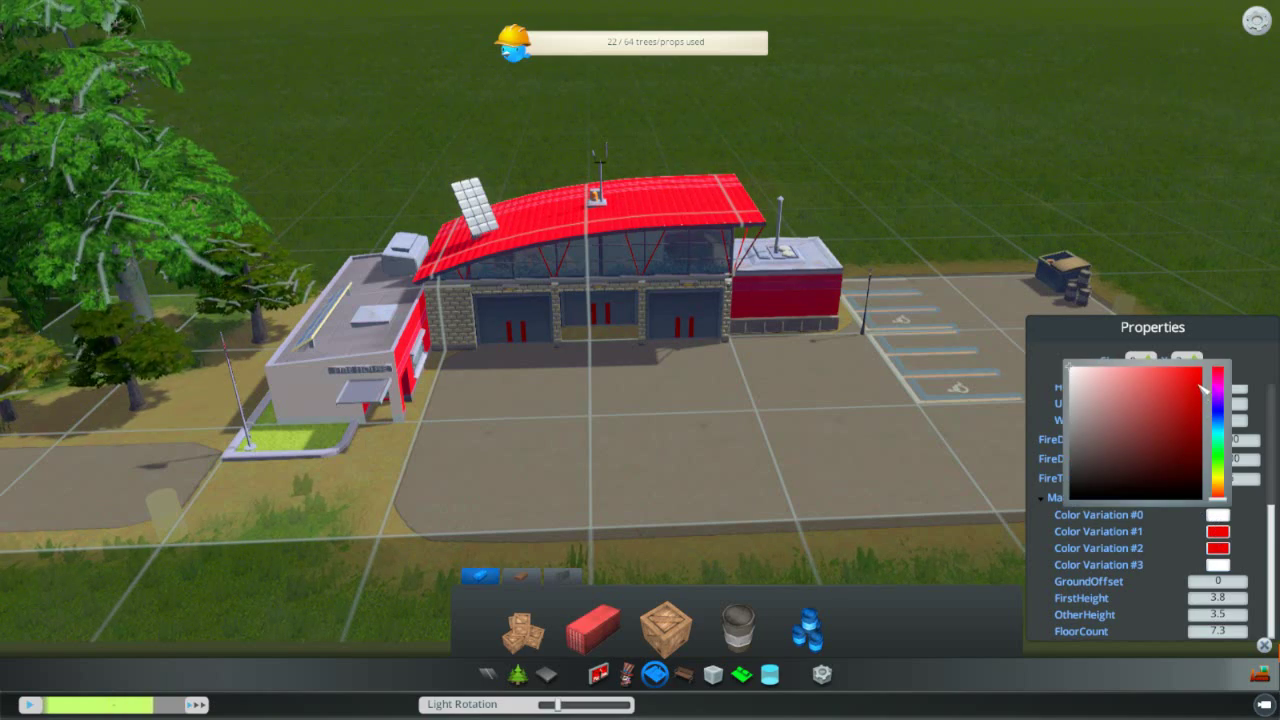
pyautogui.click(1134, 398)
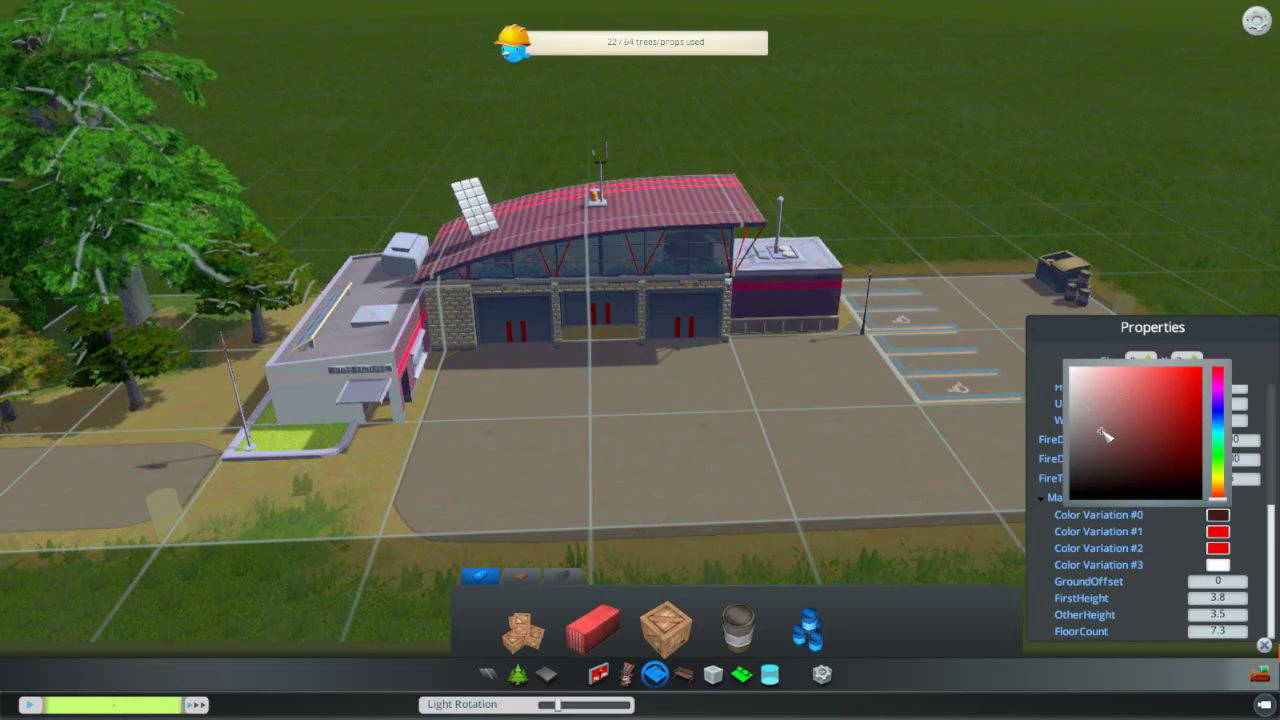
pyautogui.click(1155, 403)
pyautogui.click(1200, 372)
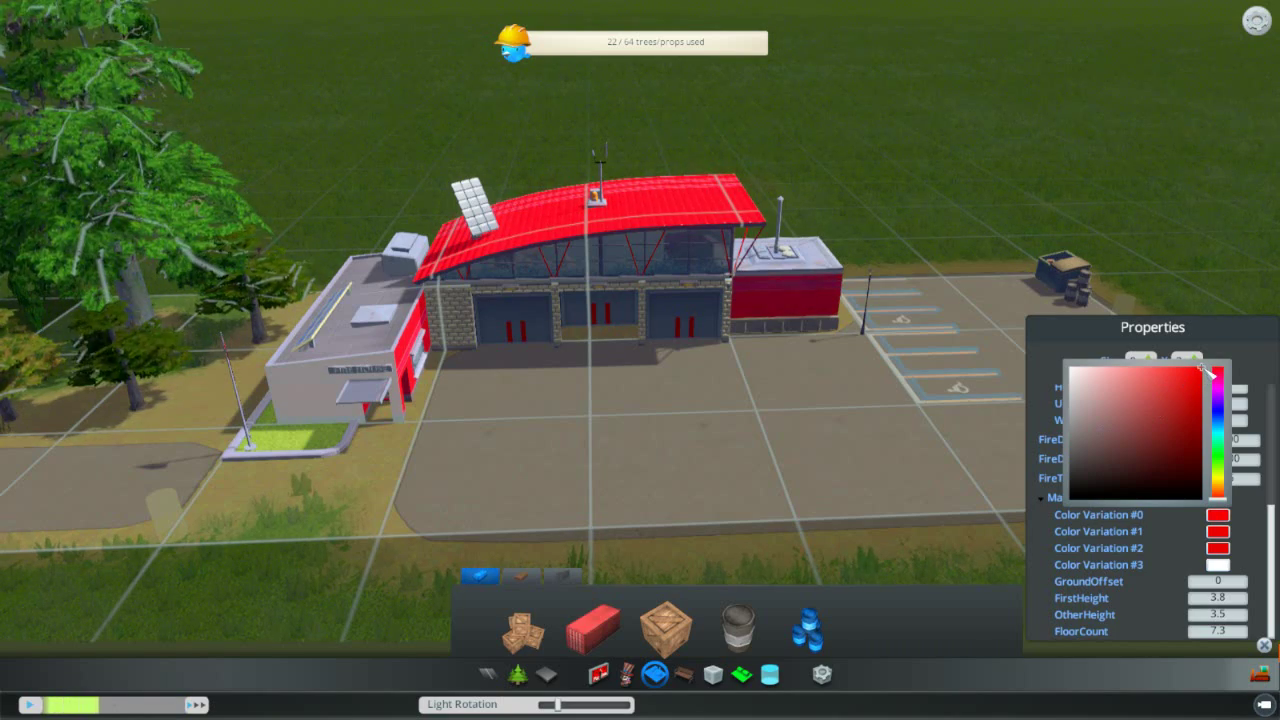
# Step: Close the colour picker and look over the fire house lot from the tree-lined end to the parking area
pyautogui.press('Escape')
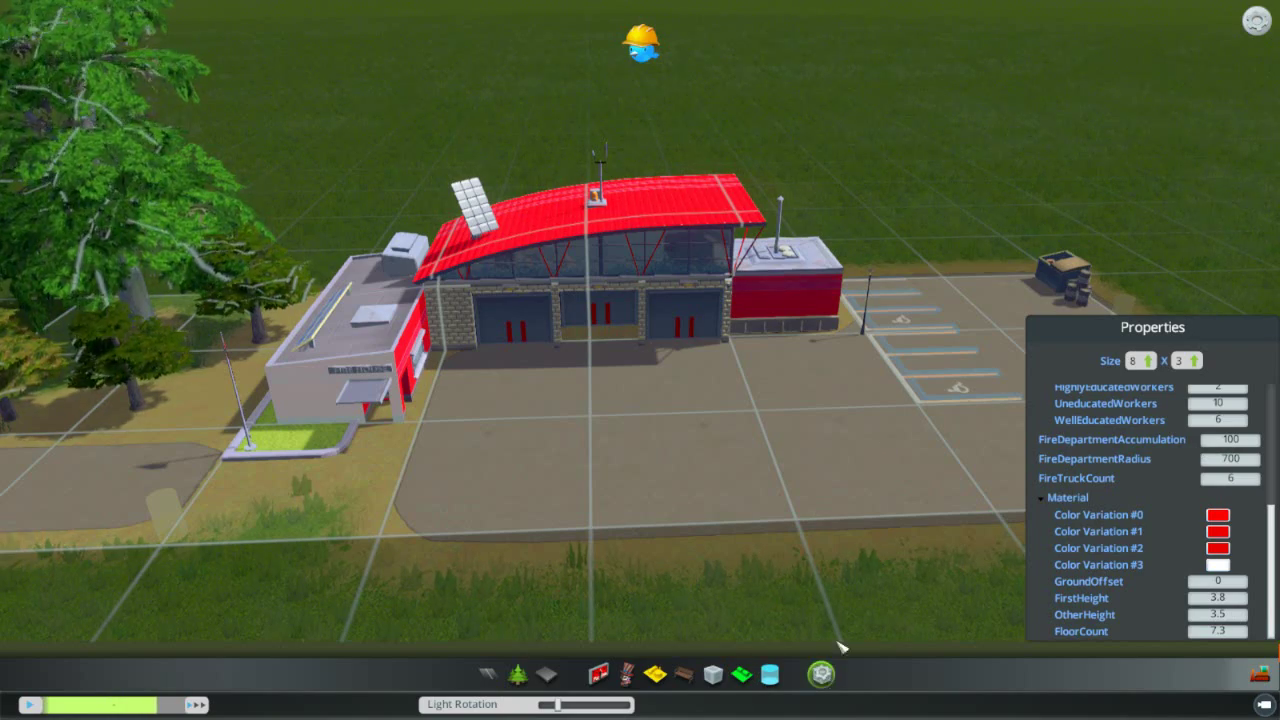
pyautogui.press('d')
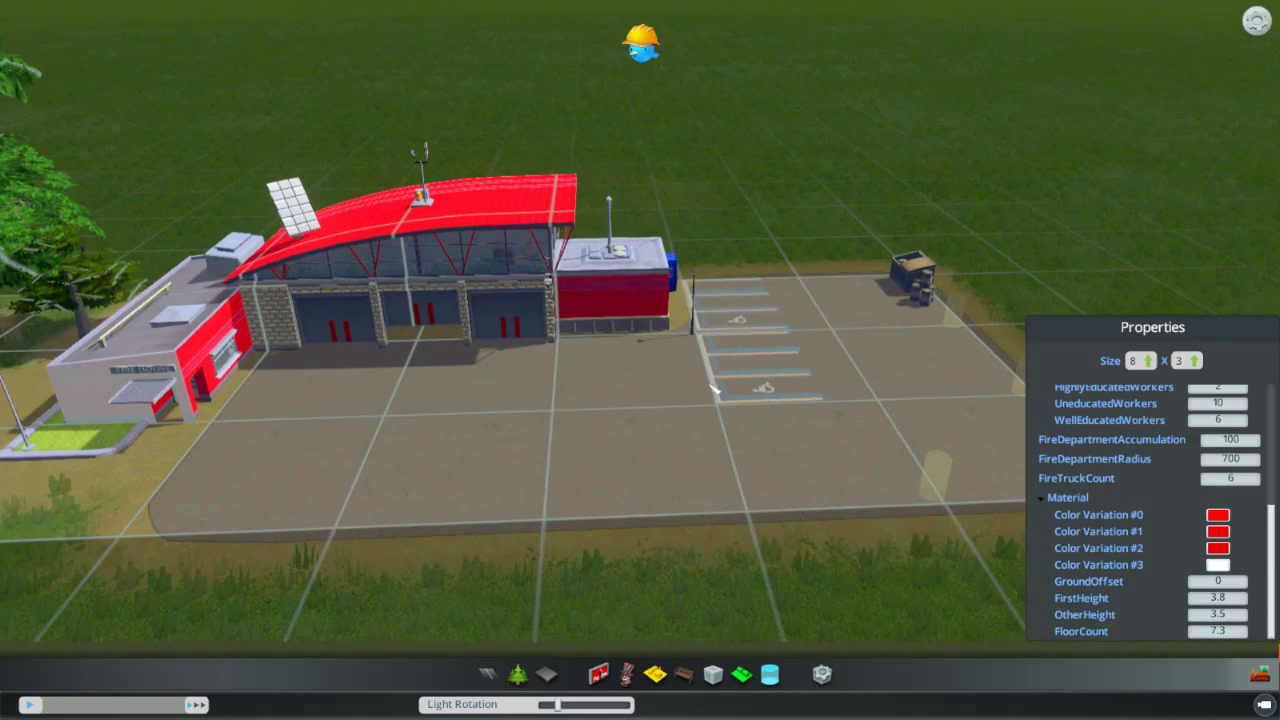
pyautogui.press('a')
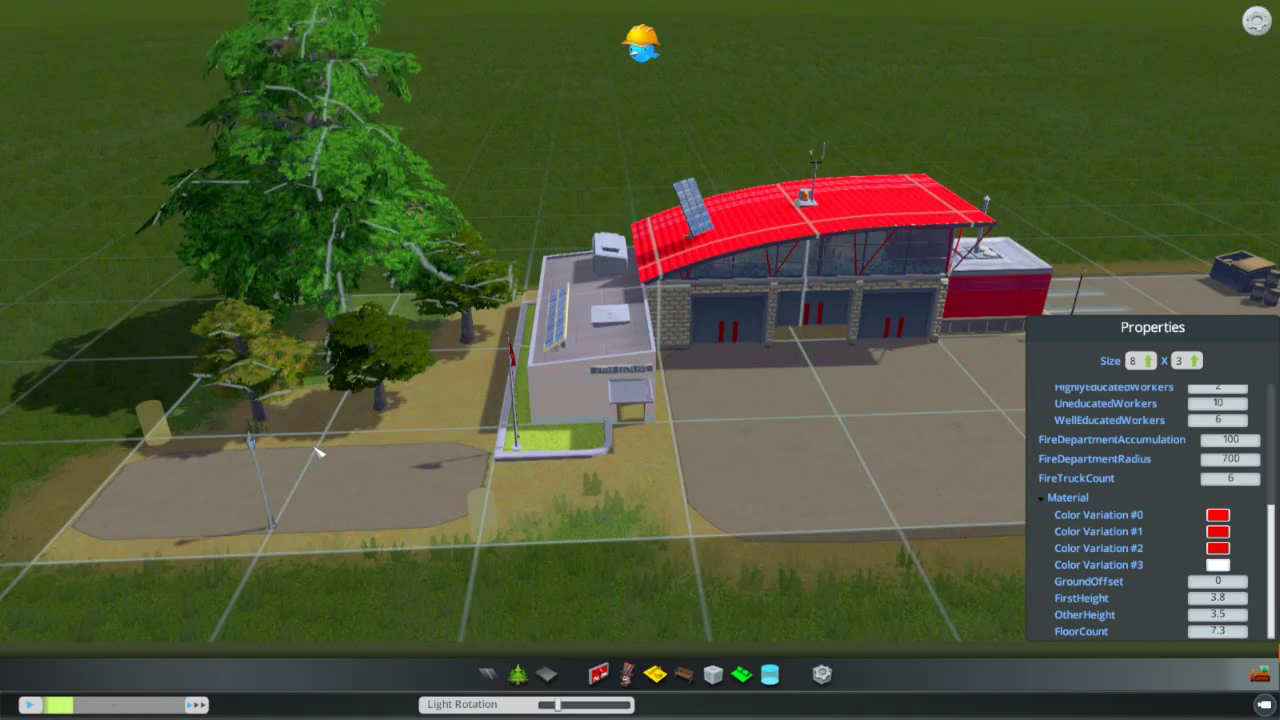
pyautogui.press('d')
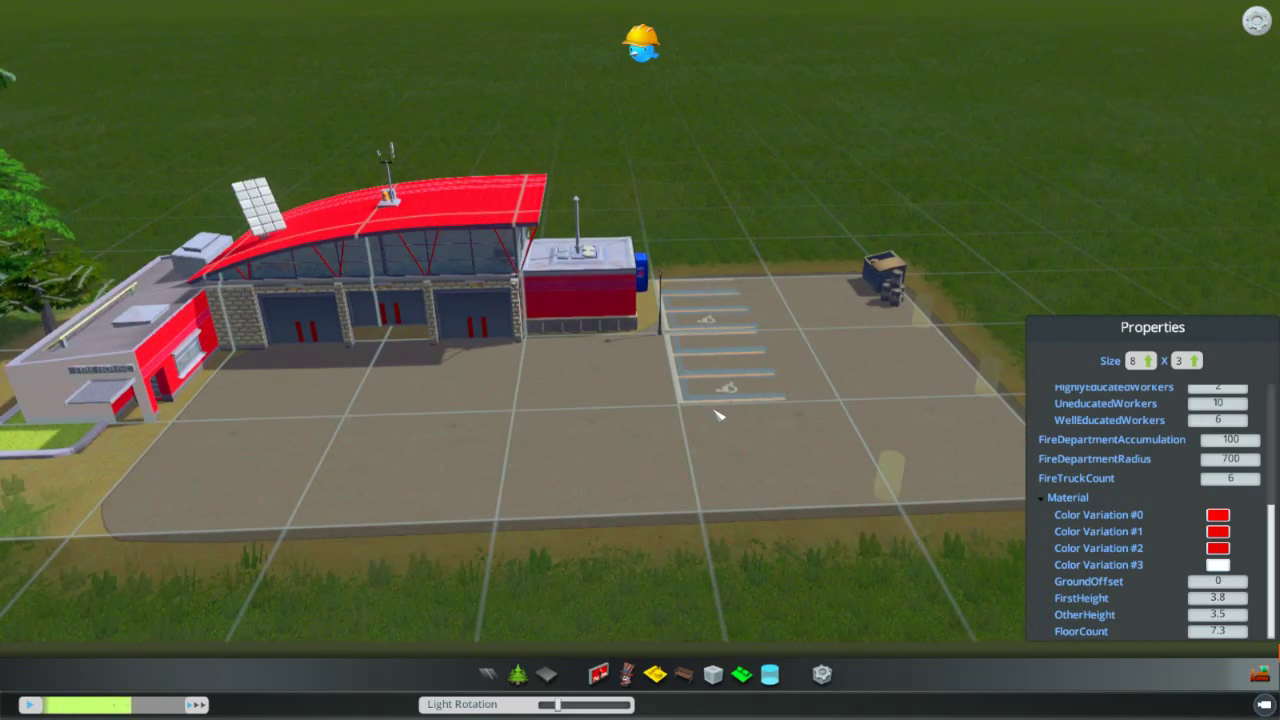
pyautogui.press('a')
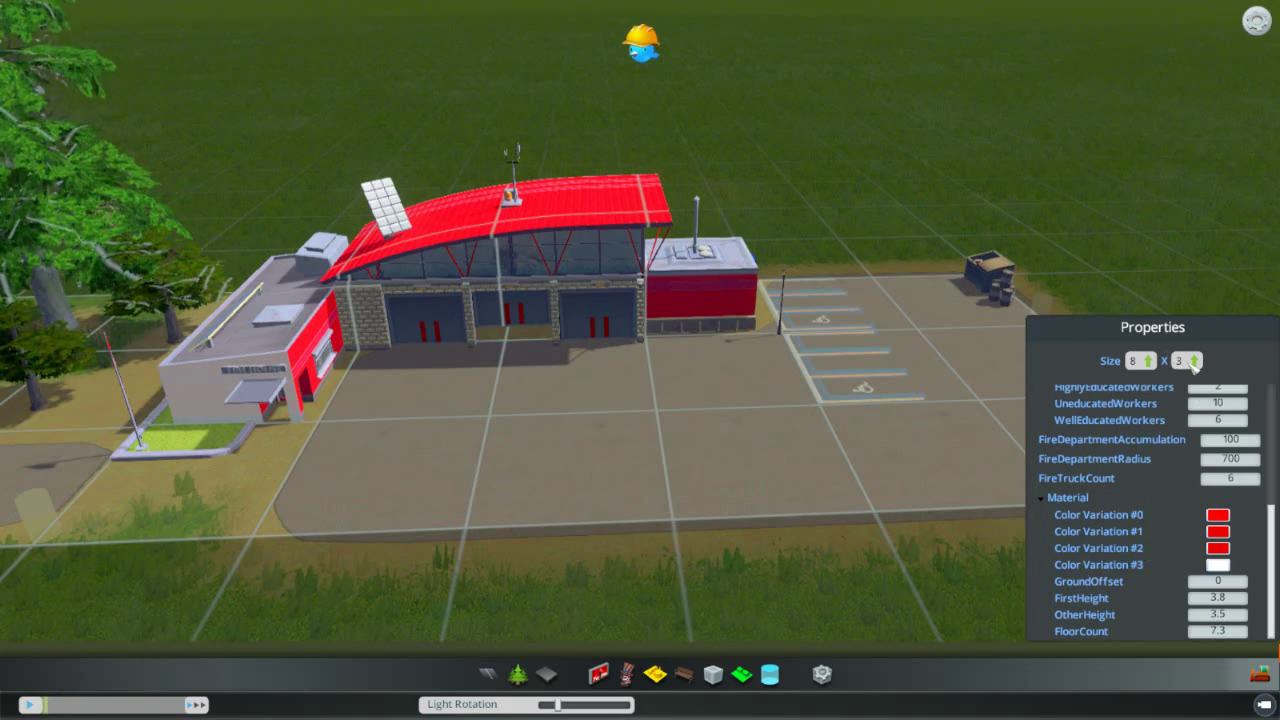
# Step: Capture a thumbnail snapshot of the fire house from an angled view that takes in the trees and parking spaces
pyautogui.click(822, 676)
pyautogui.press('q')
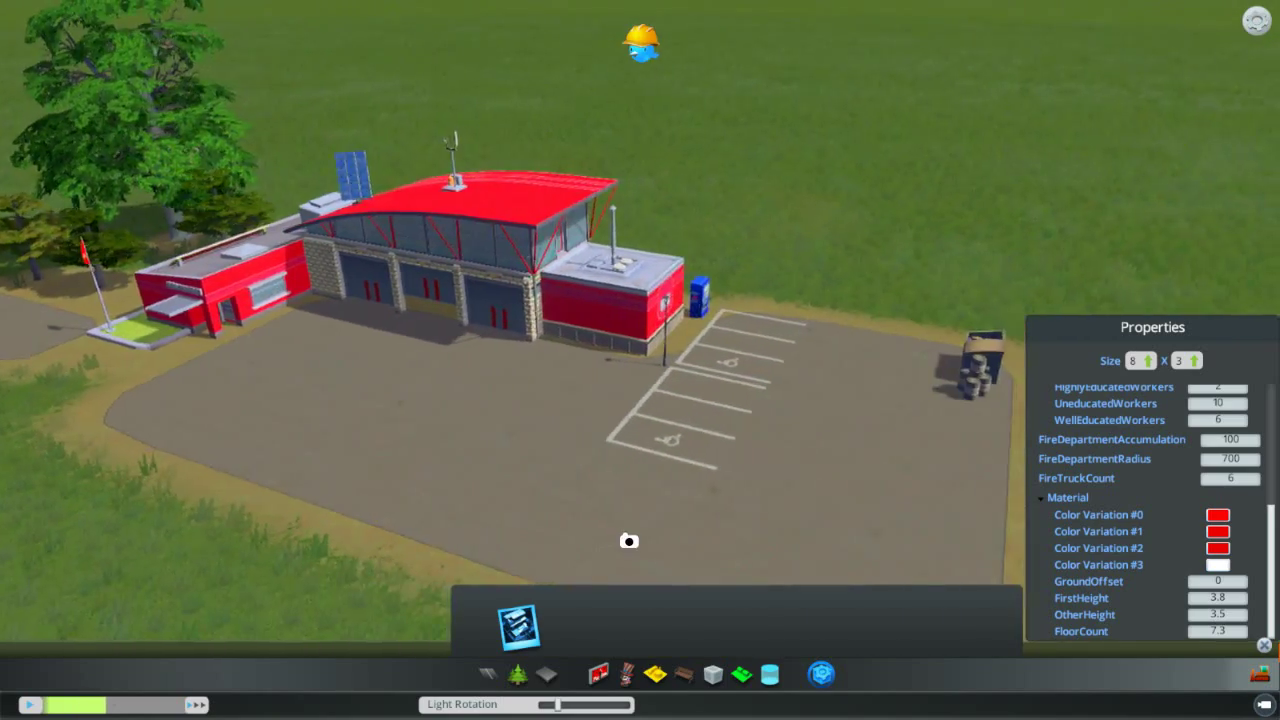
pyautogui.press('q')
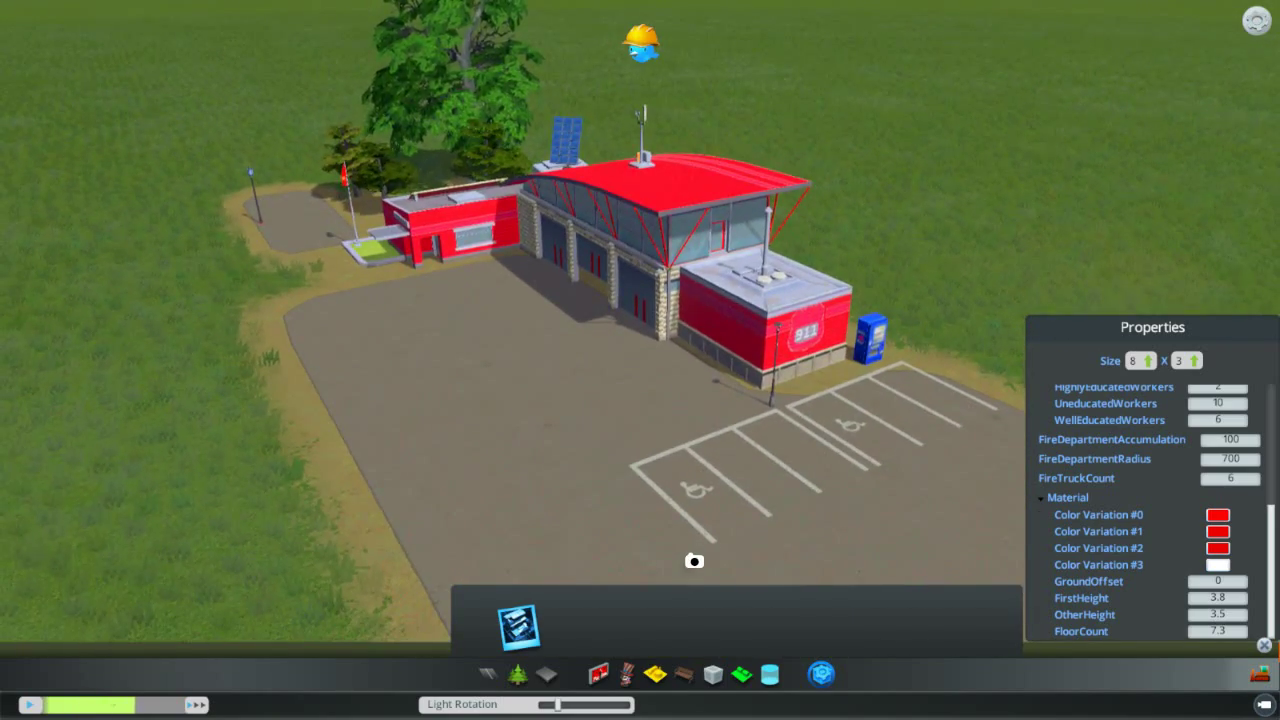
pyautogui.press('q')
pyautogui.scroll(3, 696, 566)
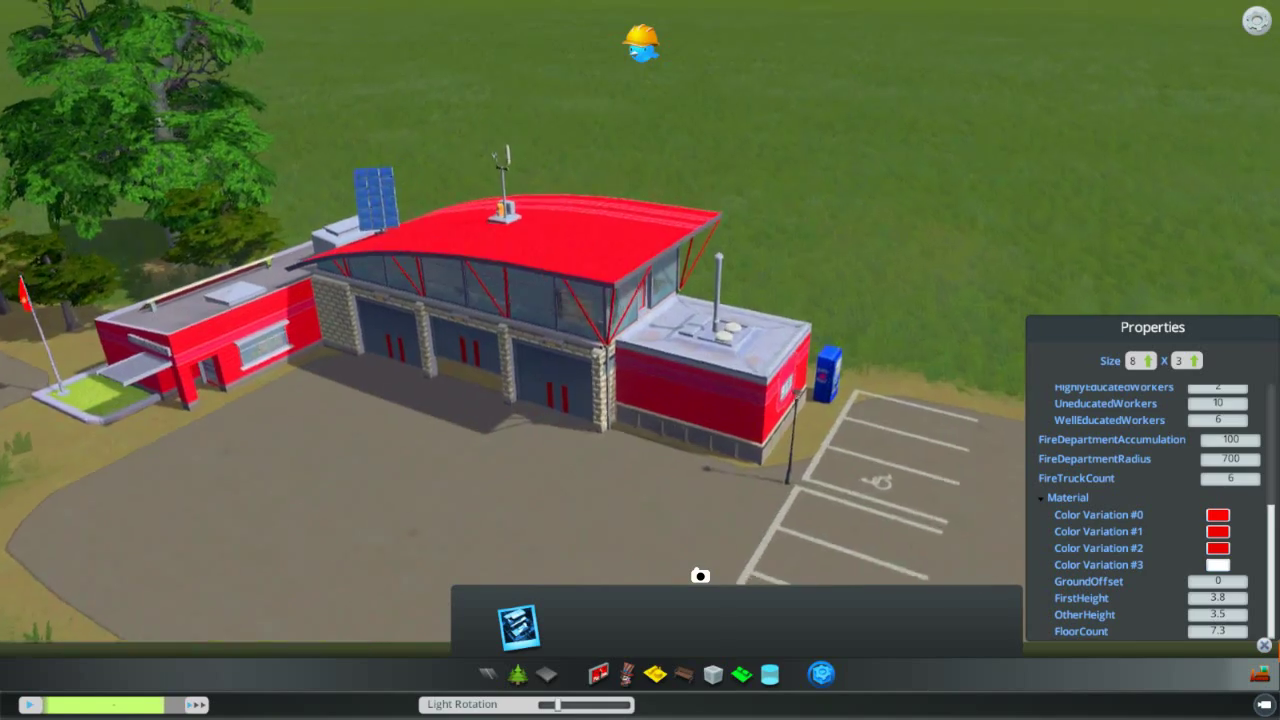
pyautogui.press('a')
pyautogui.press('a')
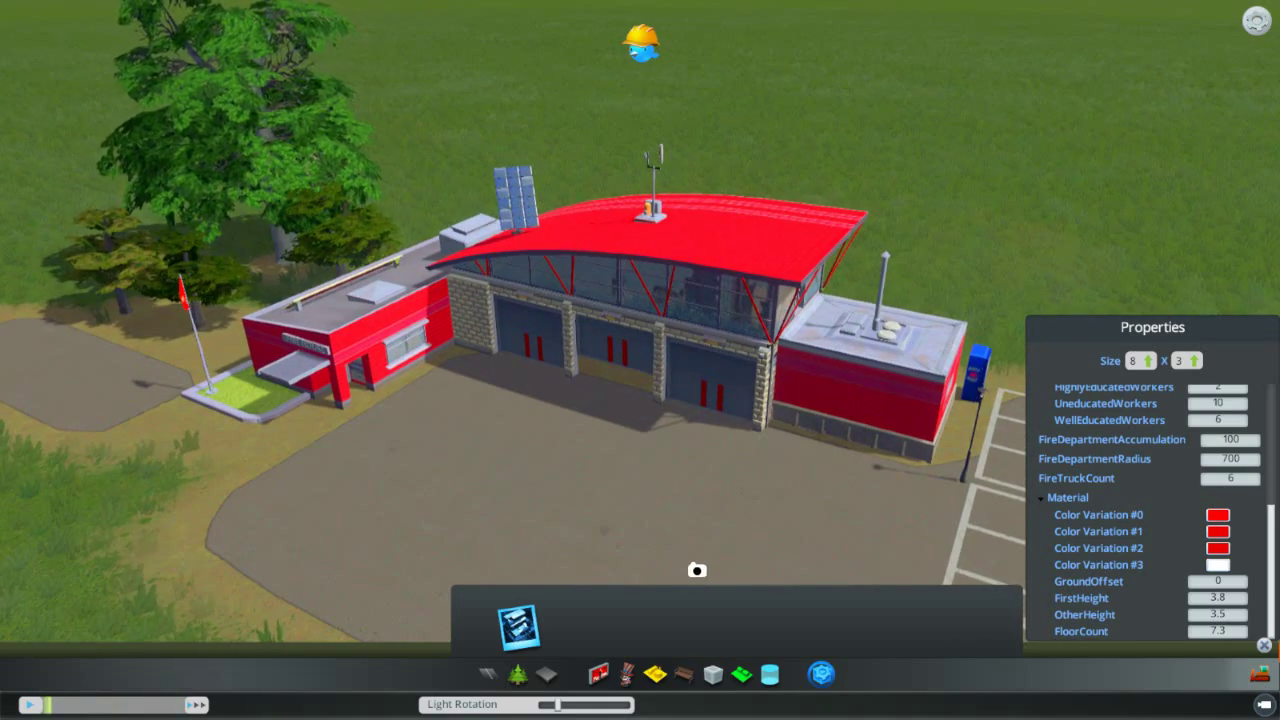
pyautogui.press('q')
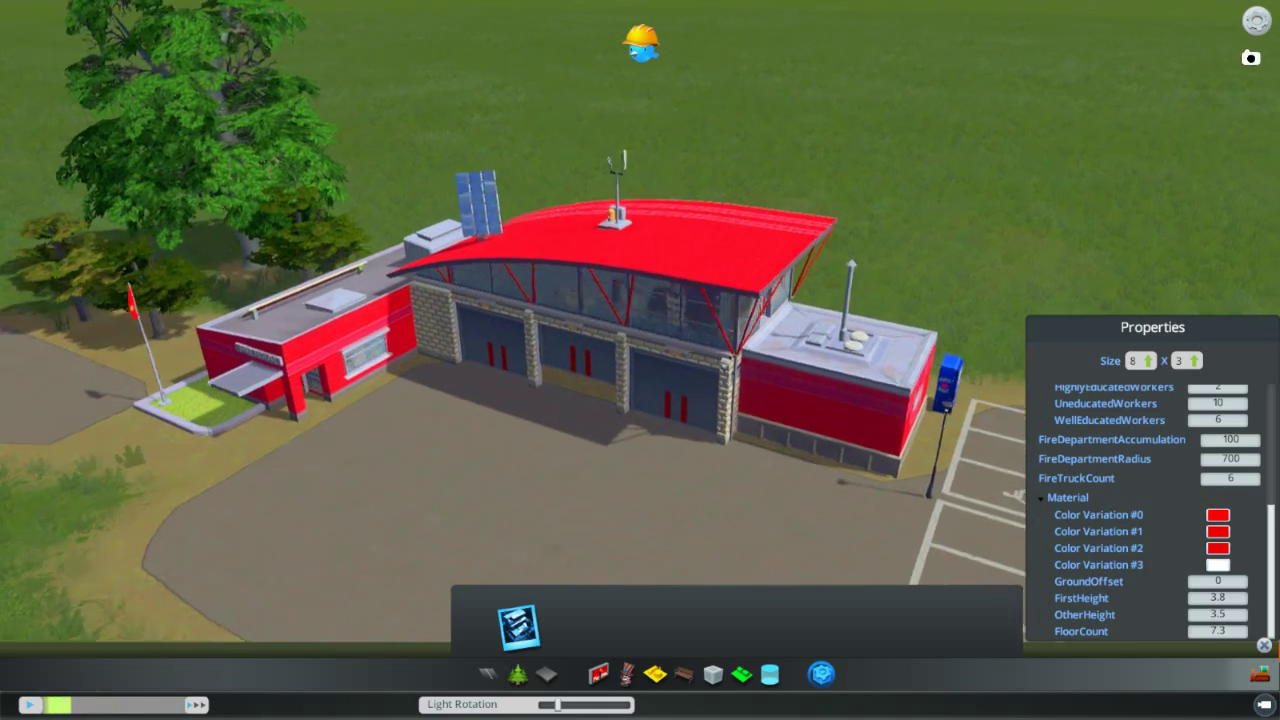
# Step: Save the asset with "8x3 Firehouse with ParkingR" as both the save name and the asset name
pyautogui.press('Escape')
pyautogui.click(656, 361)
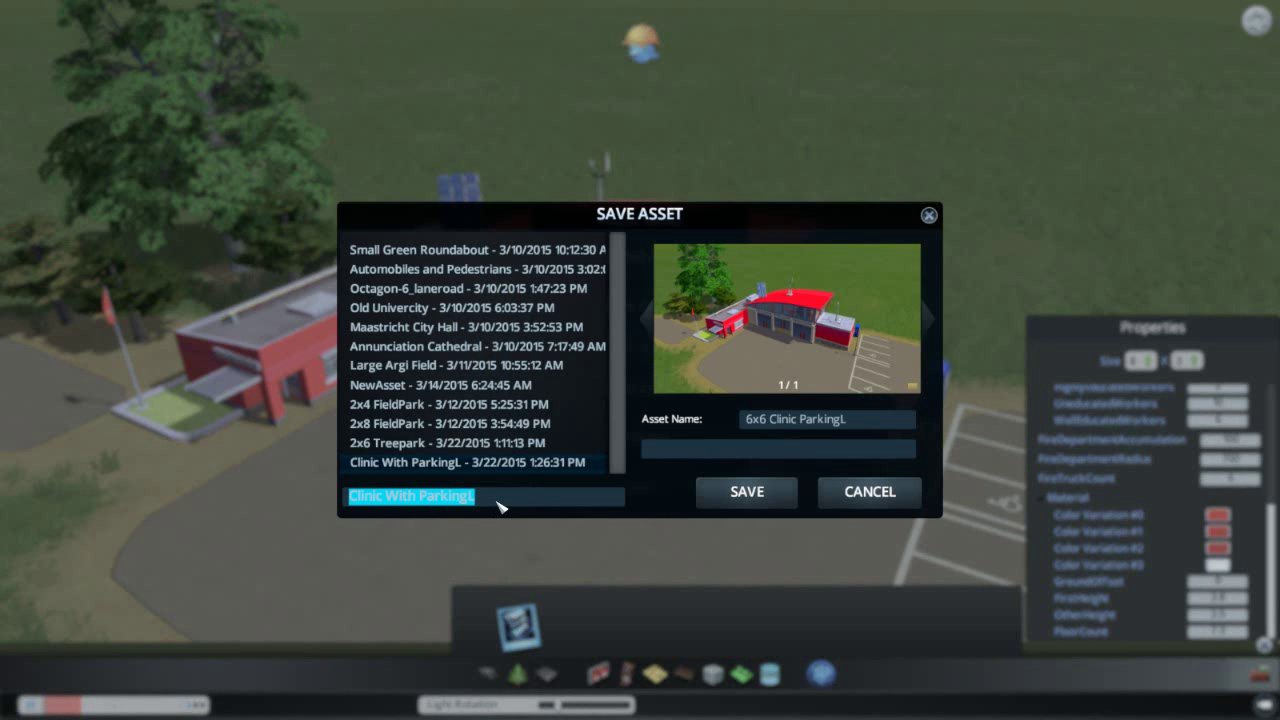
pyautogui.write('8x3 Firehouse')
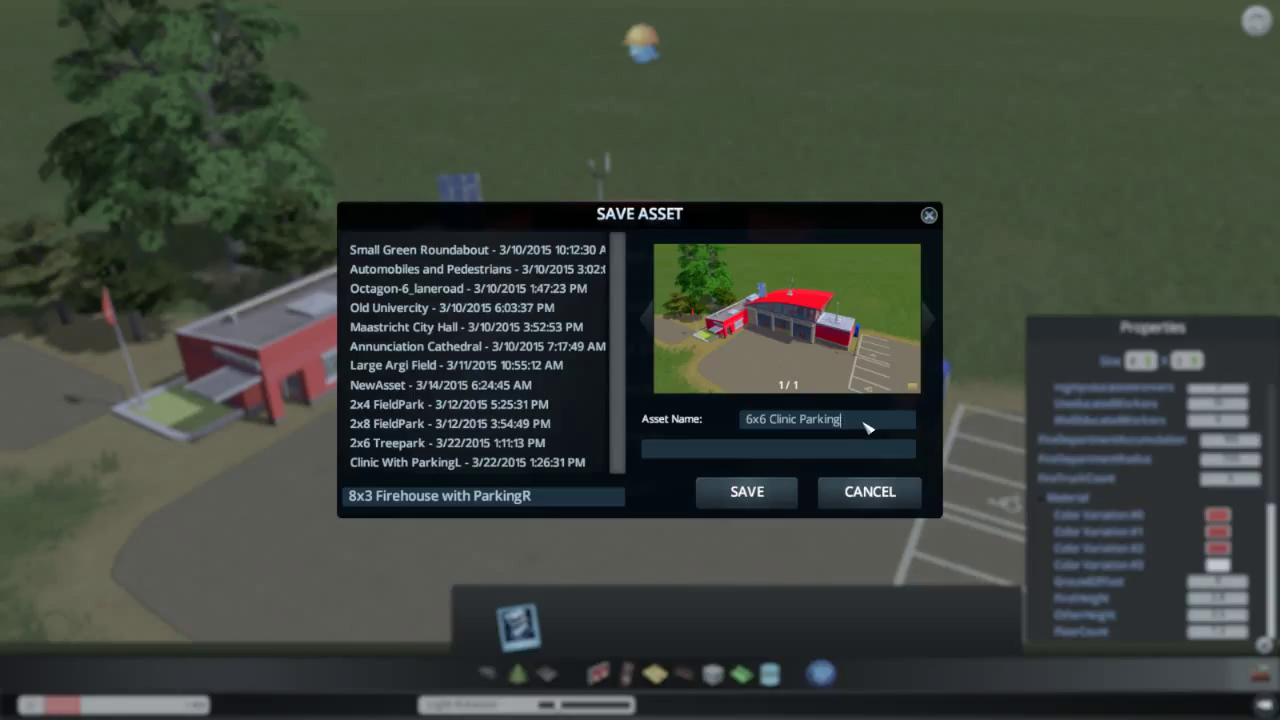
pyautogui.press('BackSpace')
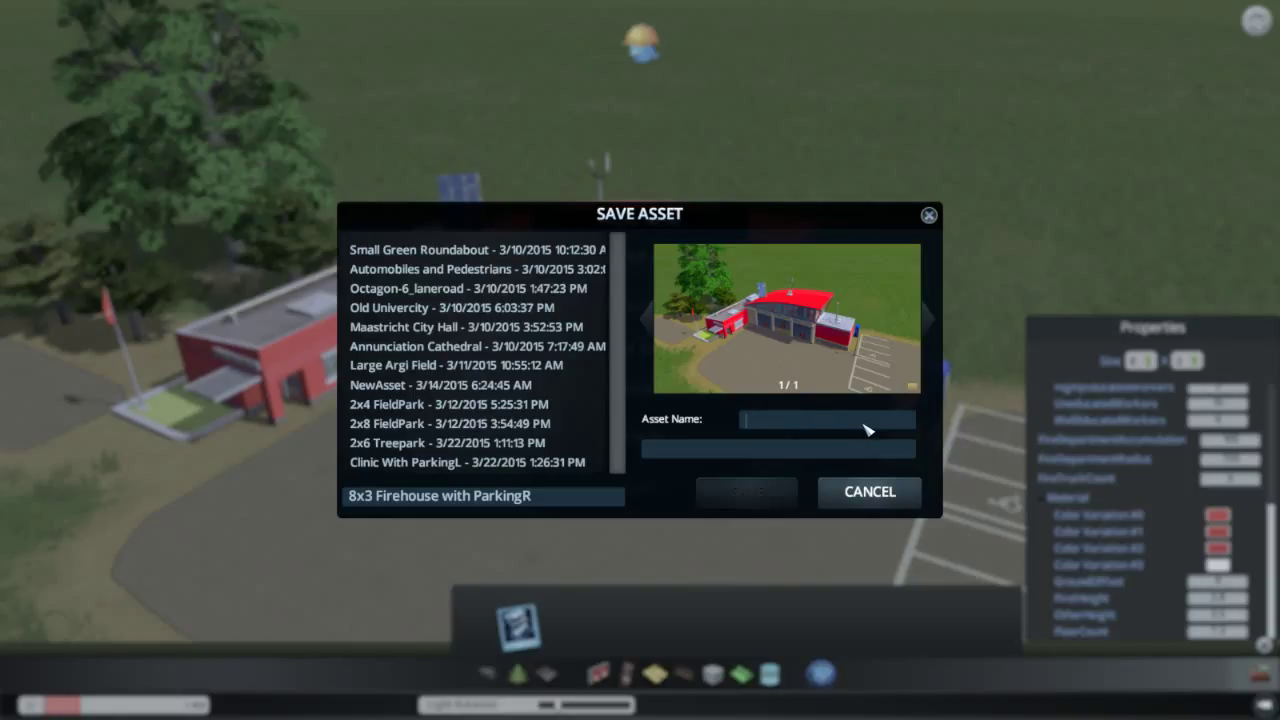
pyautogui.write('8x3 Firehouse with ParkingR')
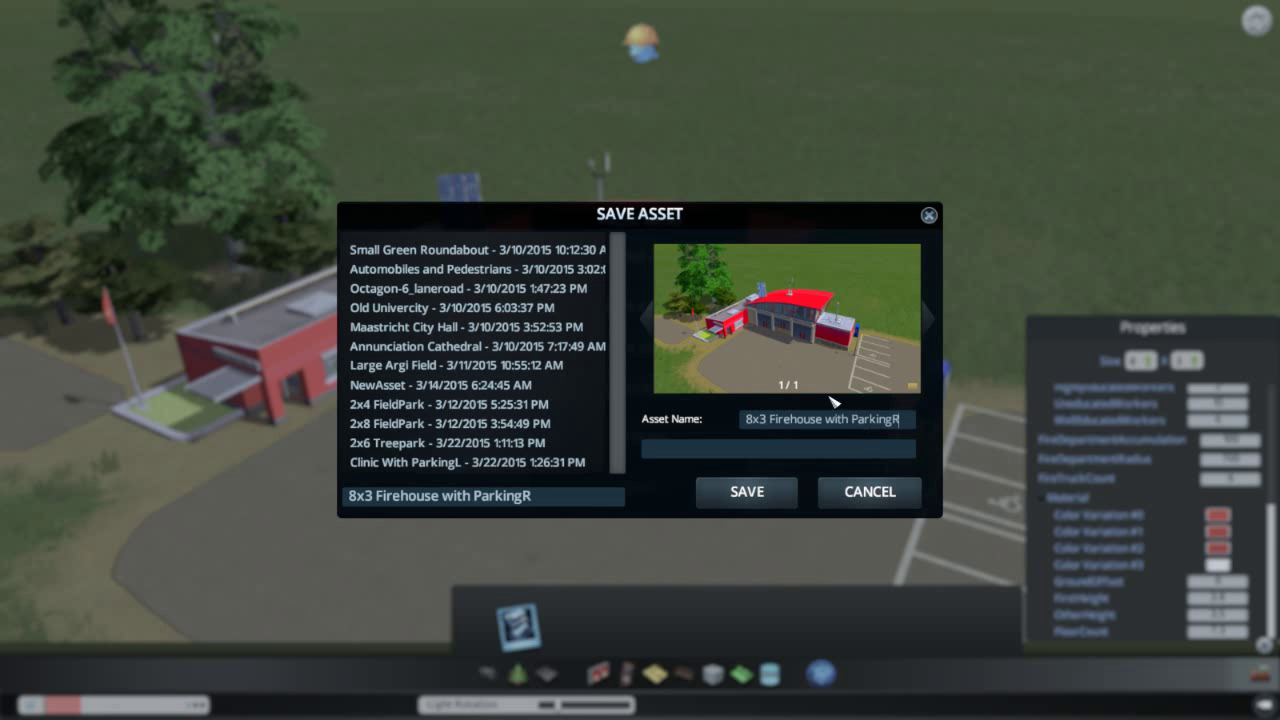
pyautogui.click(748, 492)
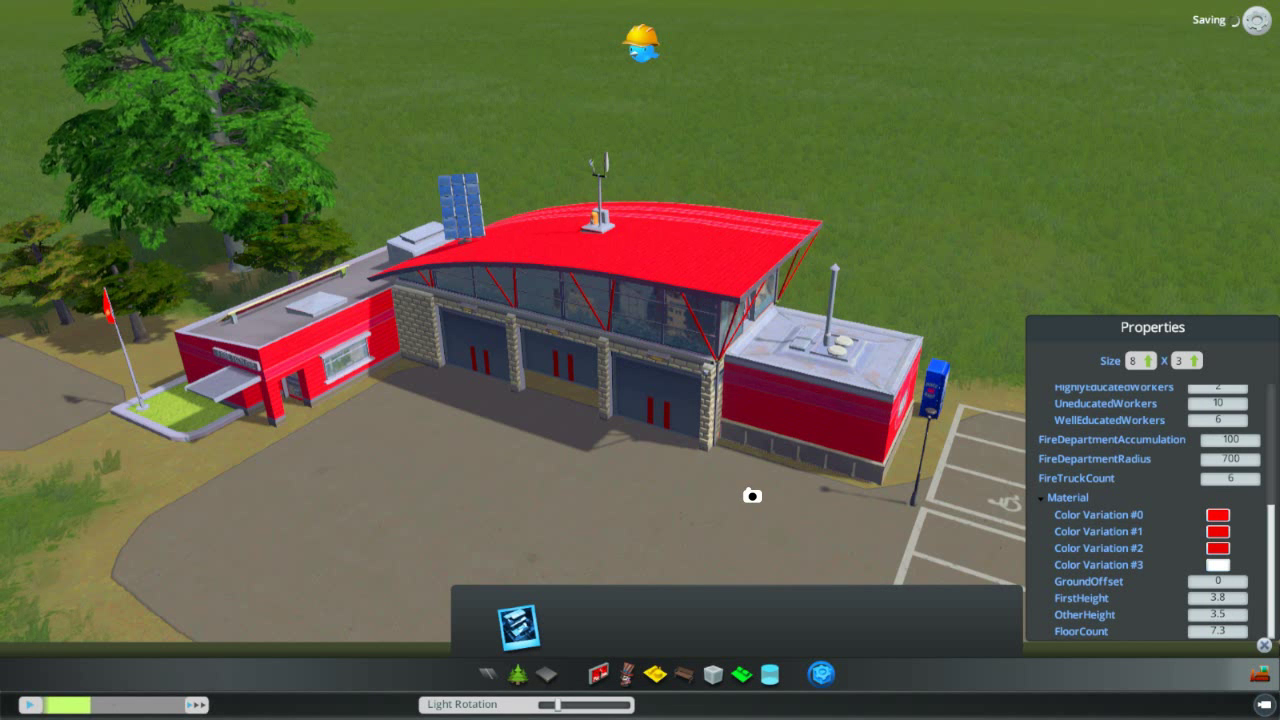
# Step: Quit the asset editor to the game's main menu
pyautogui.press('Escape')
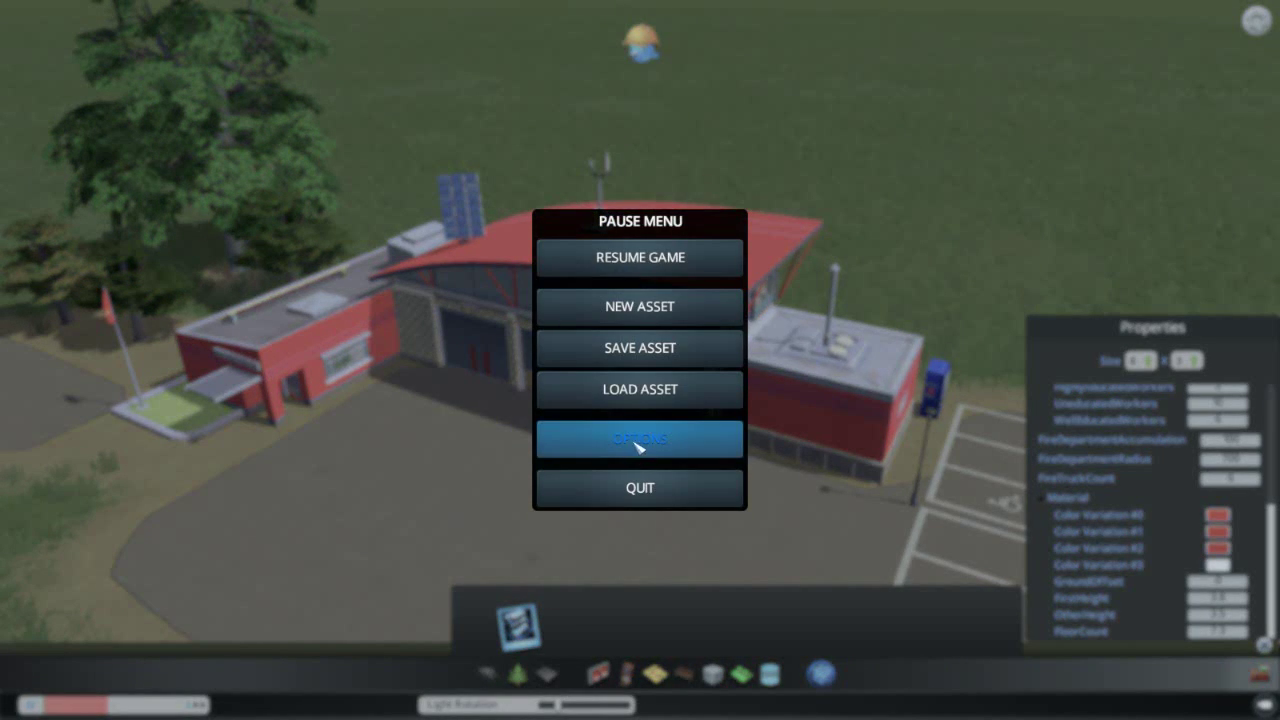
pyautogui.click(645, 490)
pyautogui.click(520, 403)
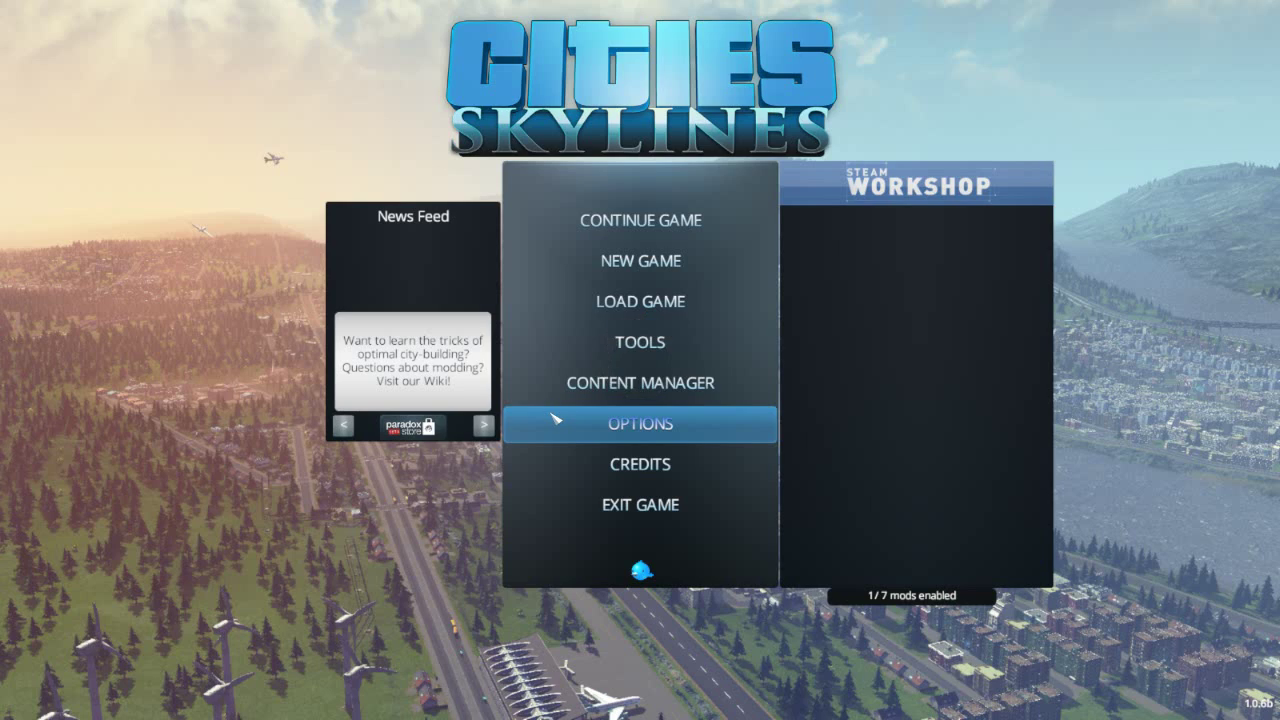
pyautogui.click(630, 340)
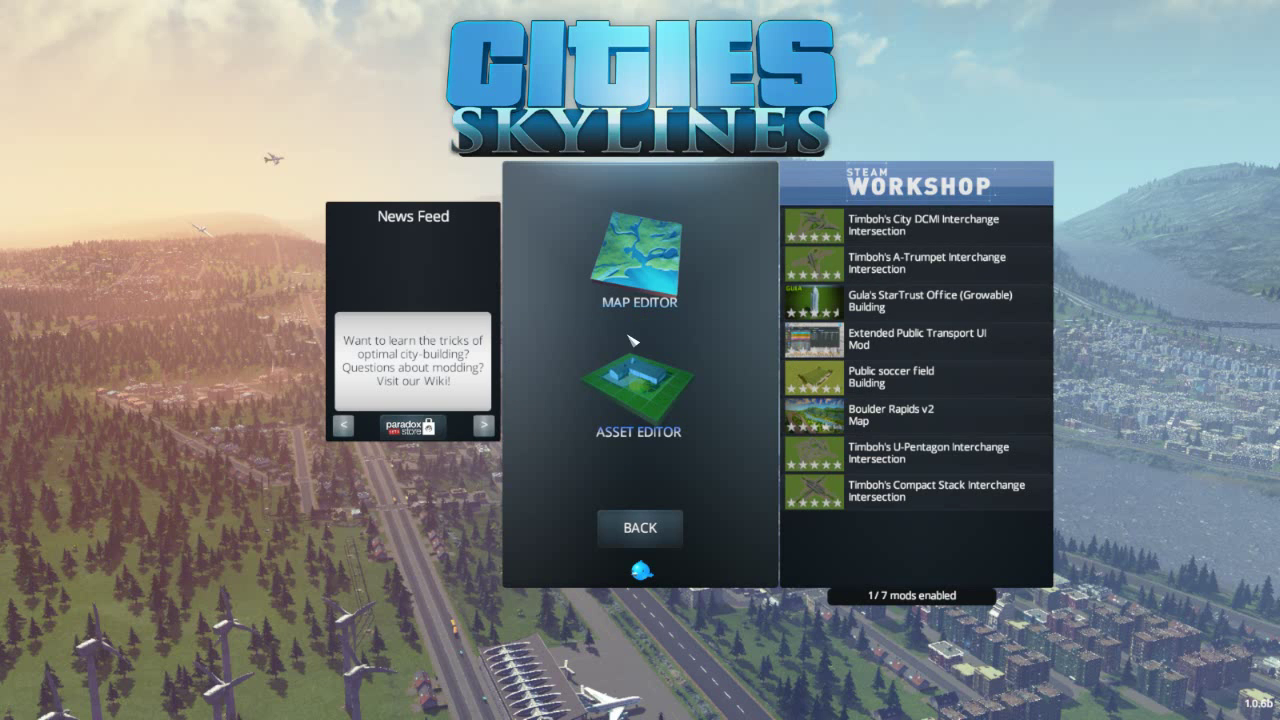
pyautogui.click(636, 406)
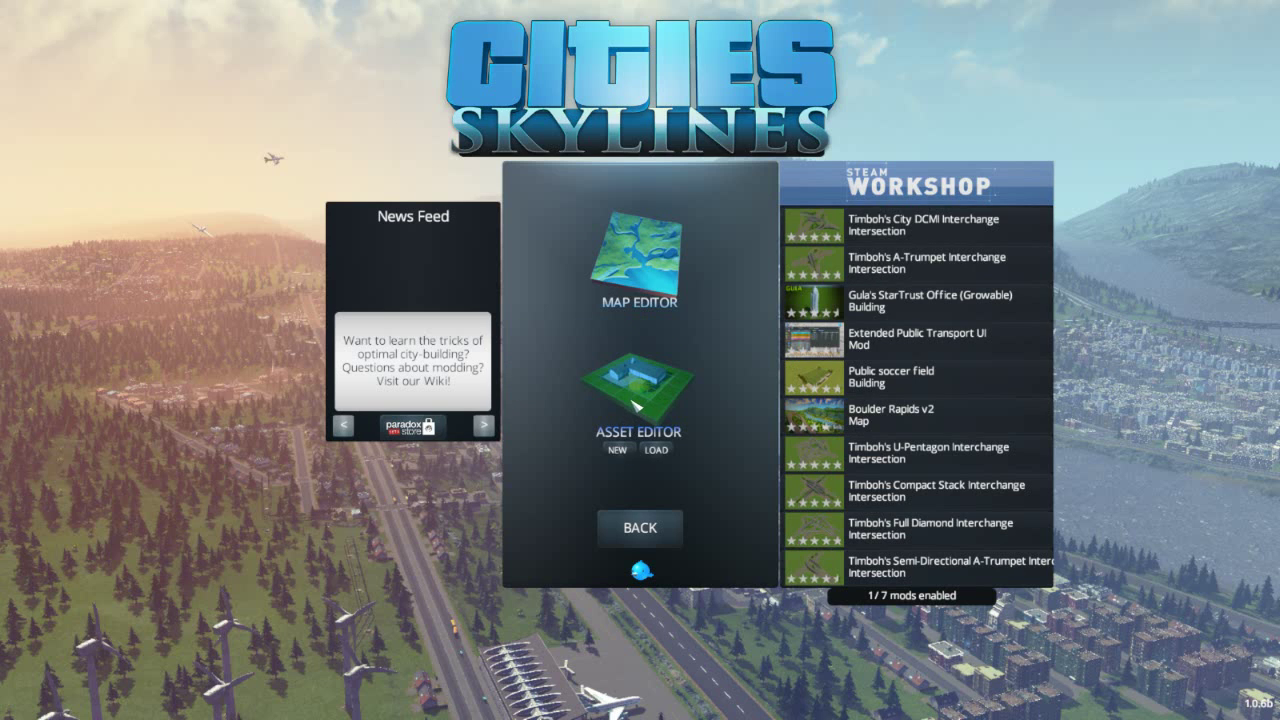
pyautogui.click(636, 530)
# Step: Continue the saved city Helsinkify and bring its downtown area into view
pyautogui.click(626, 228)
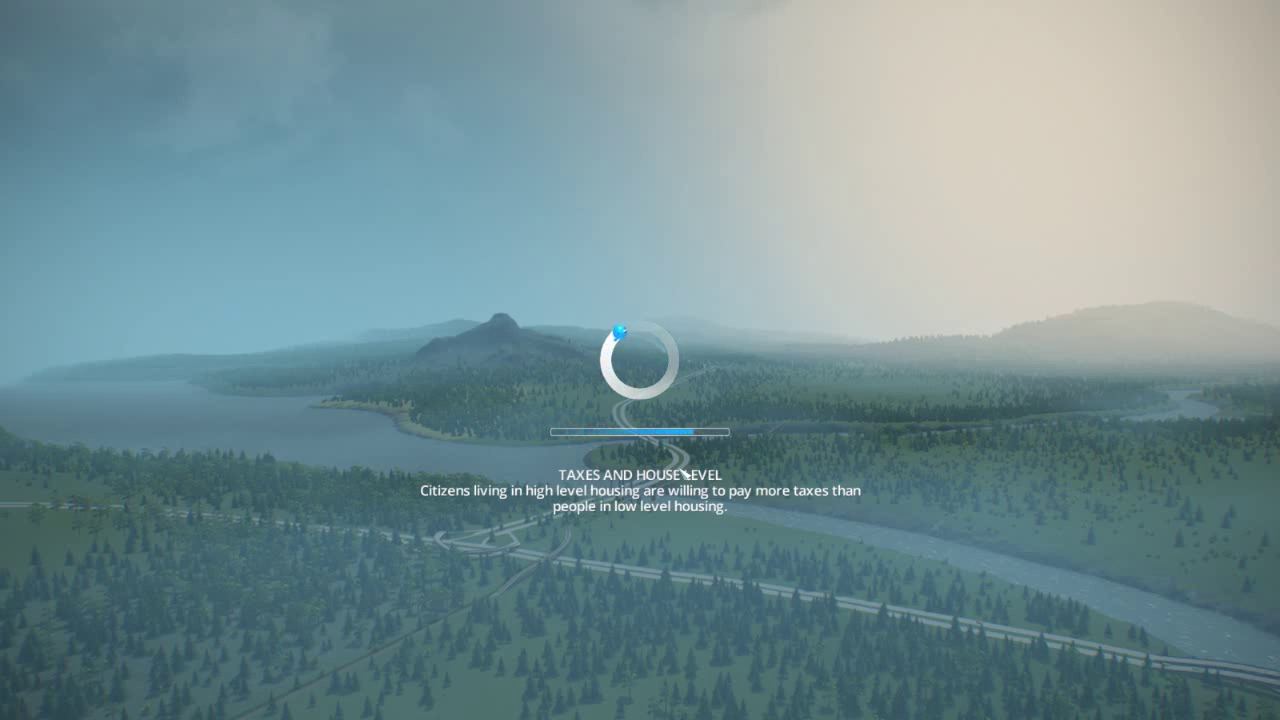
pyautogui.press('w')
pyautogui.press('a')
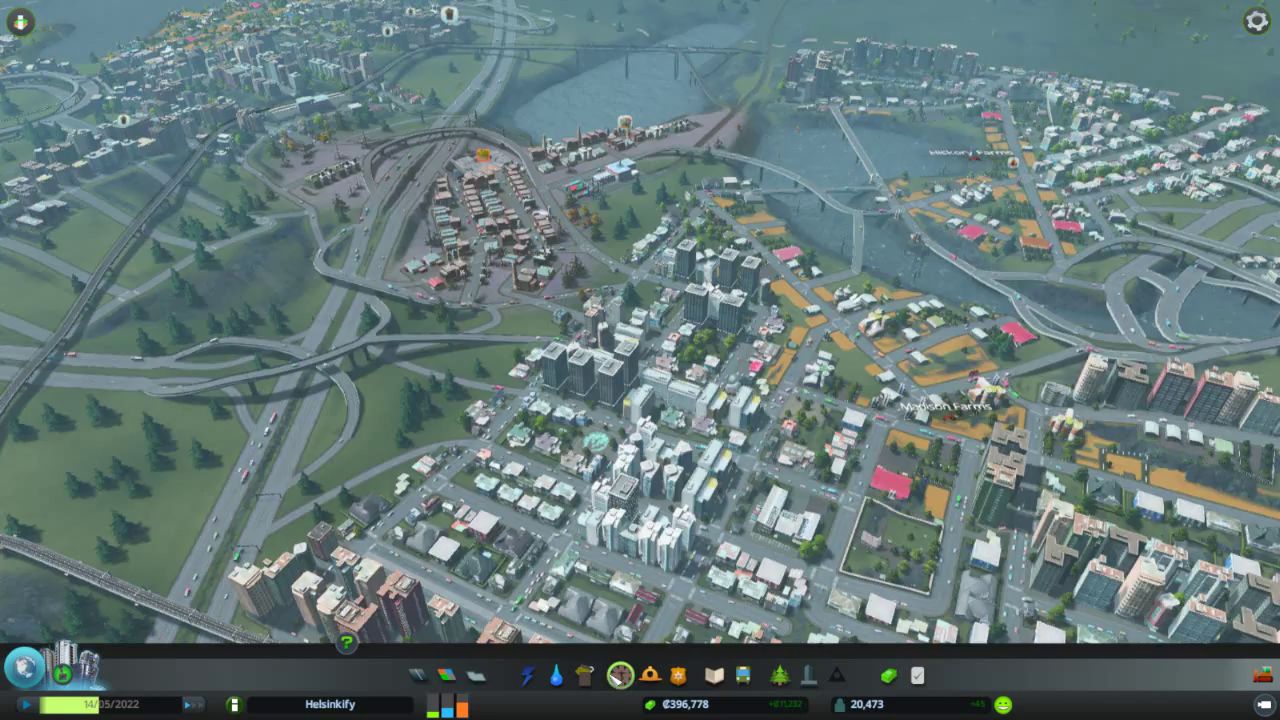
# Step: Look through the available healthcare buildings and their details
pyautogui.click(620, 675)
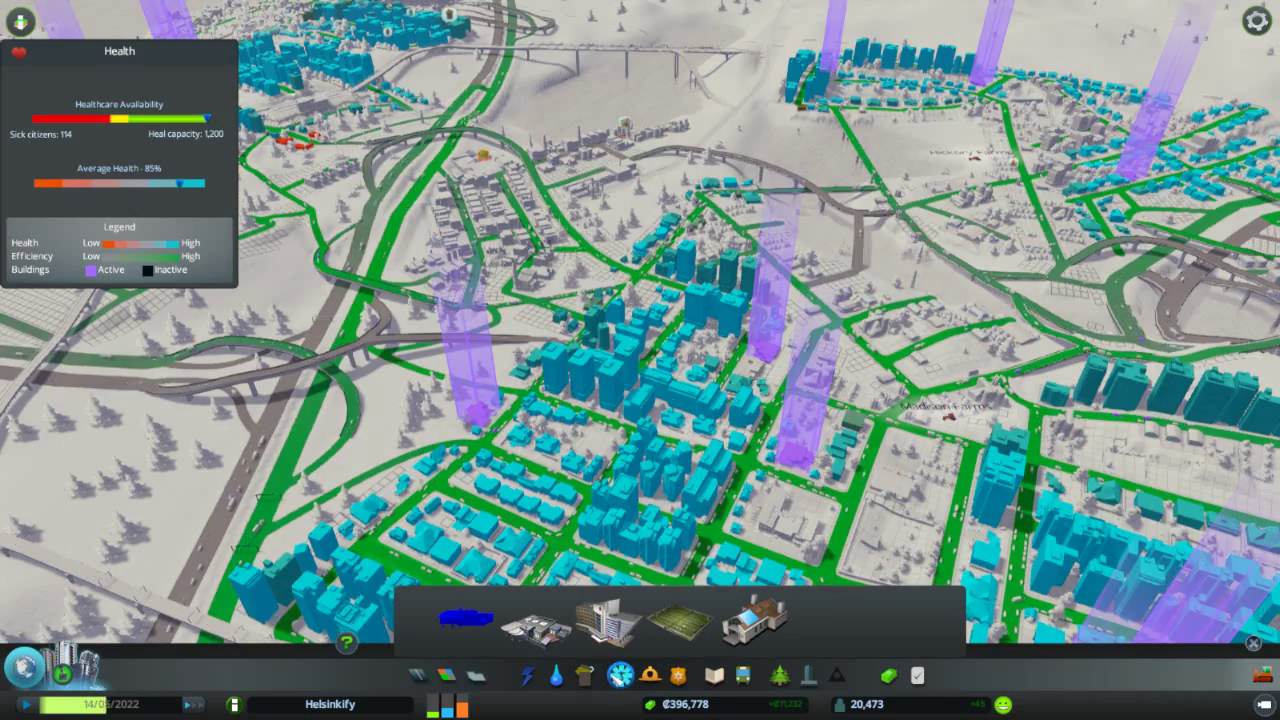
pyautogui.moveTo(455, 624)
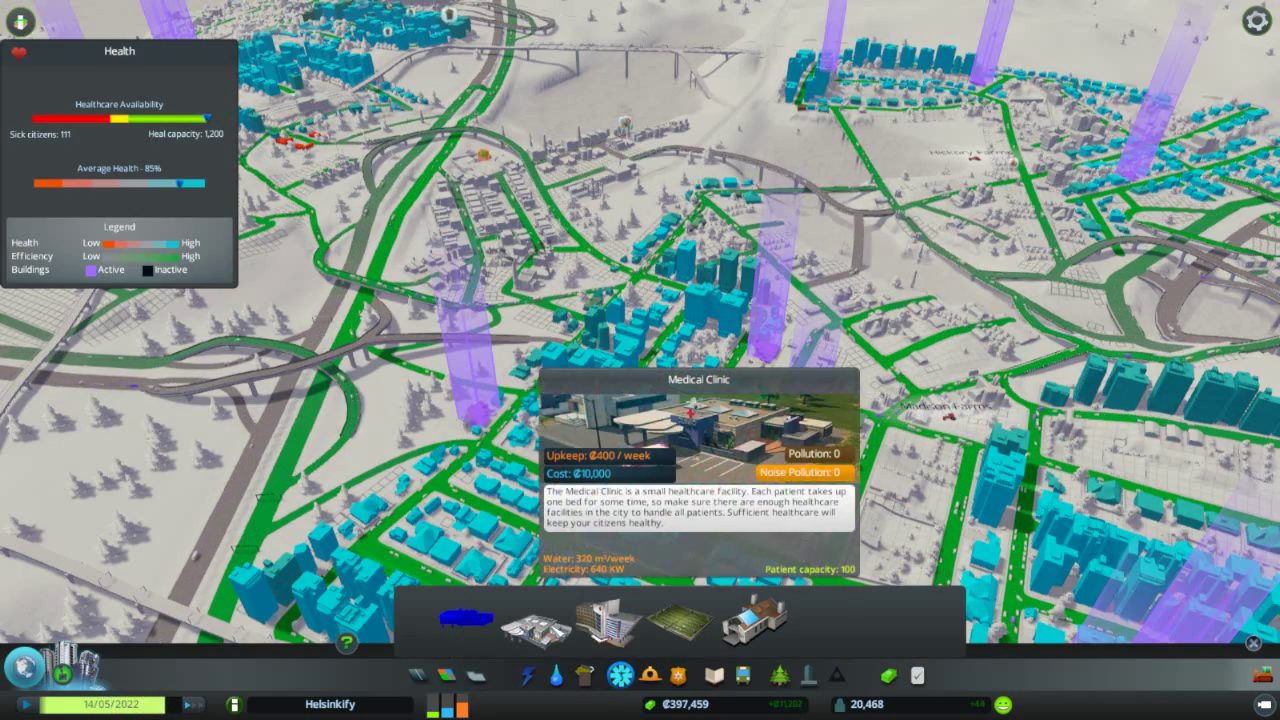
pyautogui.moveTo(607, 622)
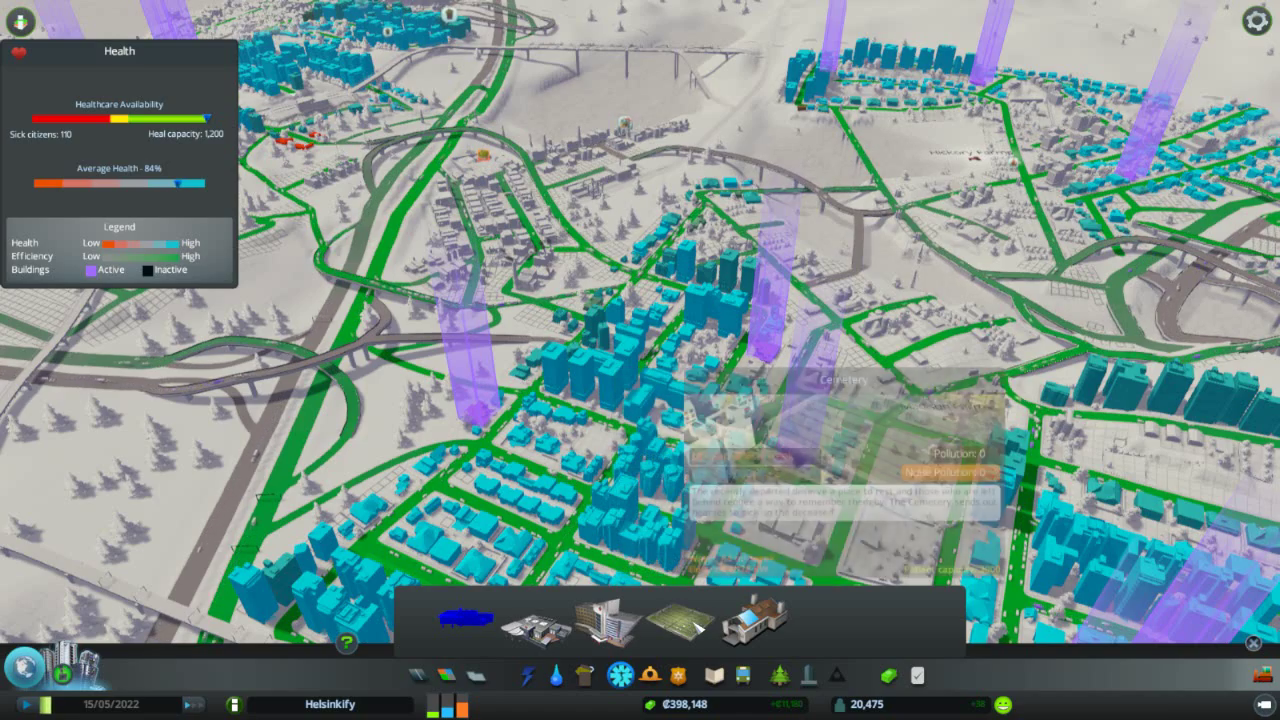
# Step: Place the 8x3 Firehouse with ParkingR on the free roadside plot below the high-rise towers
pyautogui.click(652, 677)
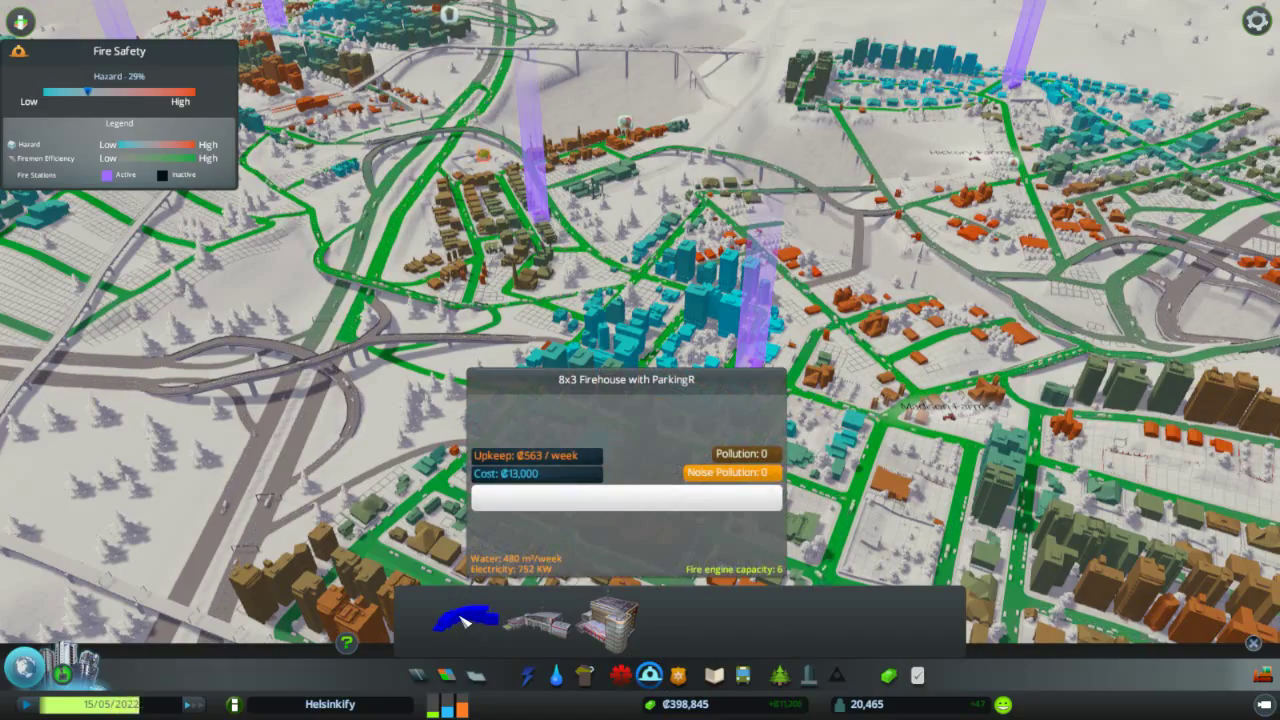
pyautogui.scroll(5, 380, 476)
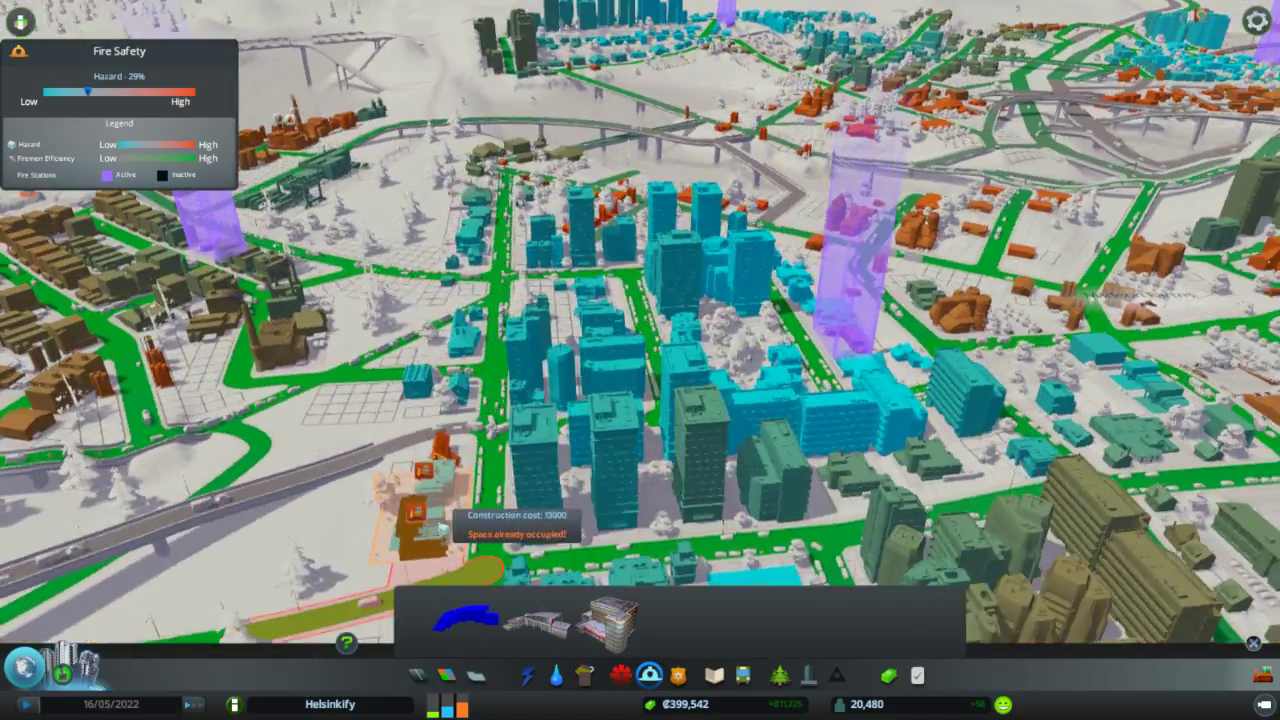
pyautogui.press('a')
pyautogui.press('w')
pyautogui.moveTo(428, 537); pyautogui.dragTo(648, 532, button='middle')
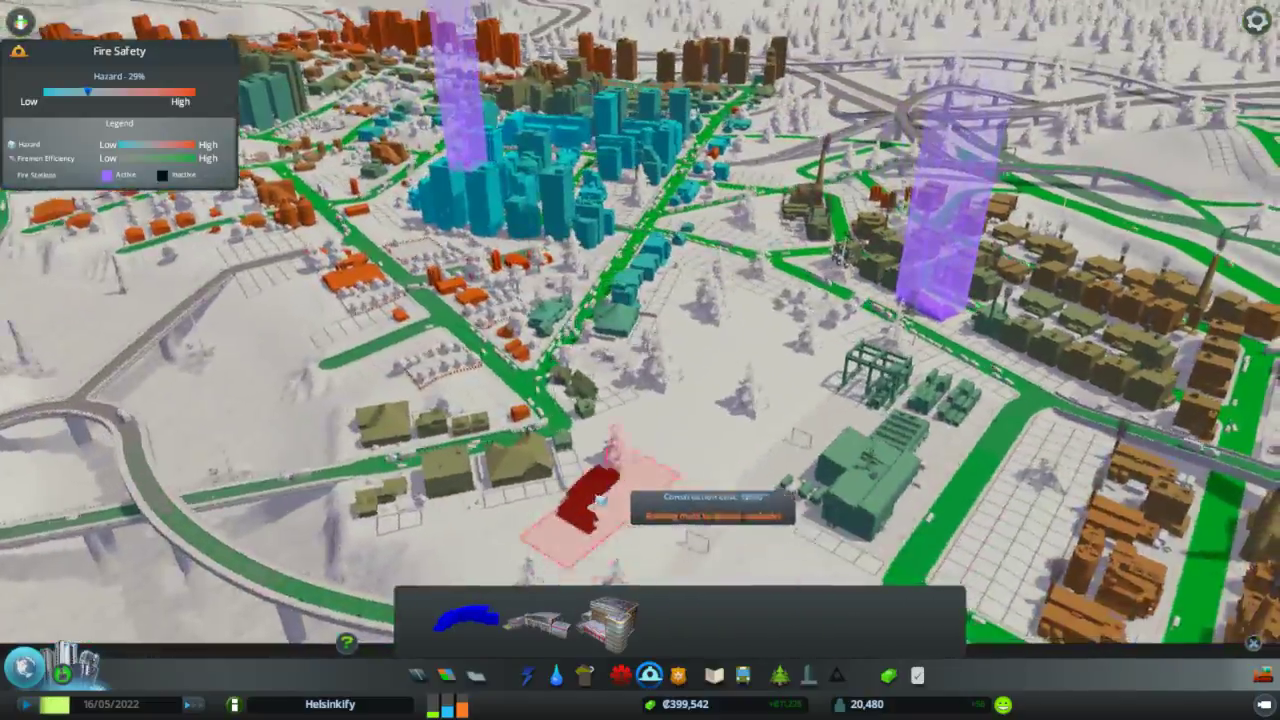
pyautogui.press('w')
pyautogui.press('a')
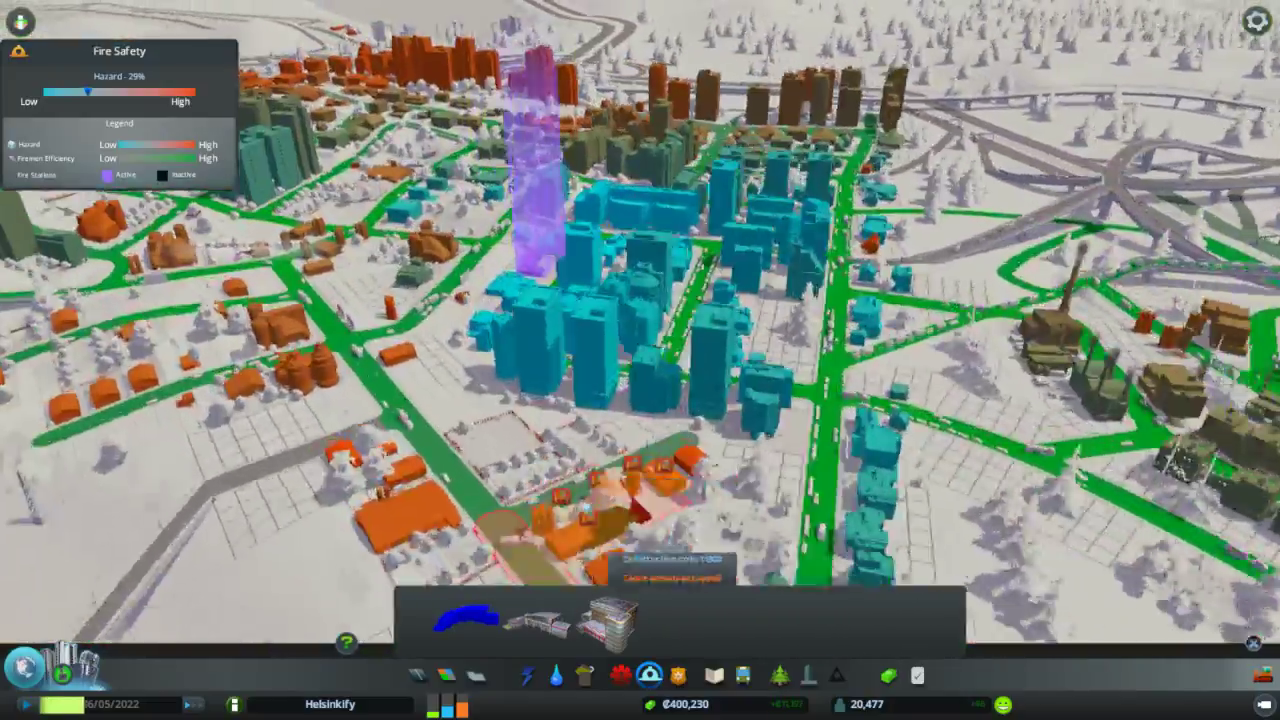
pyautogui.press('w')
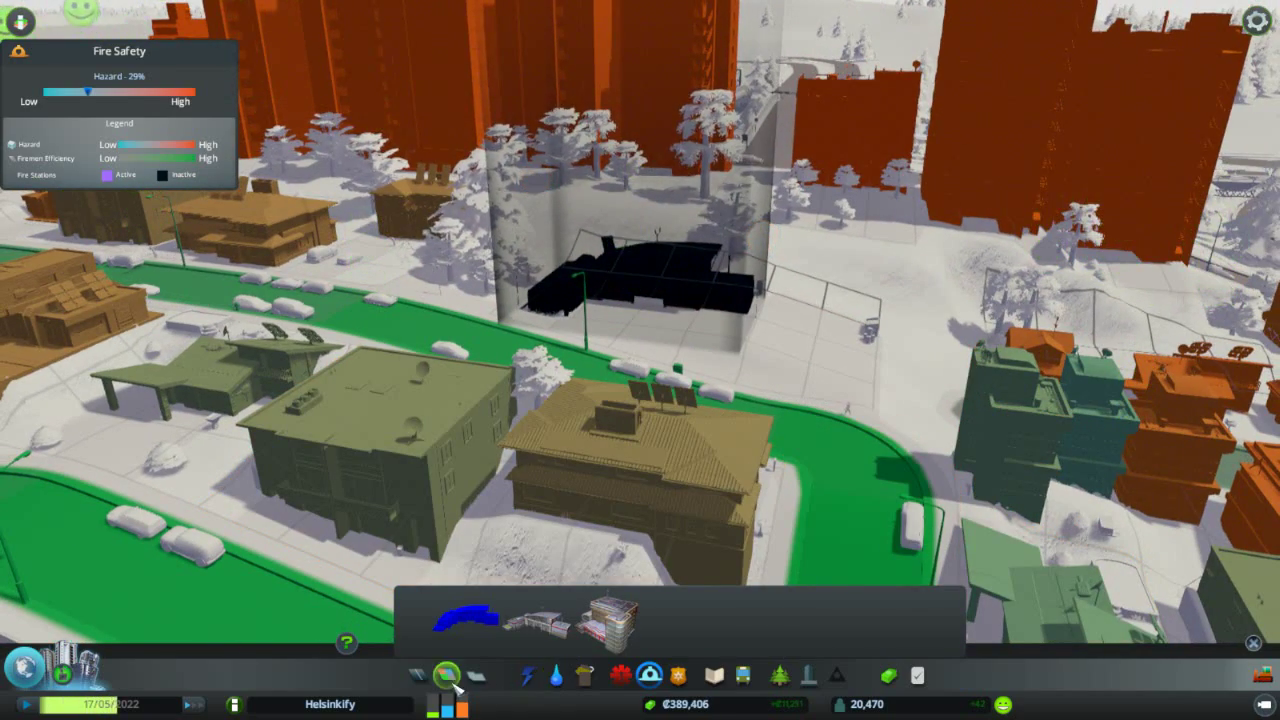
# Step: Leave the fire safety view, examine the placed firehouse and its lot from several angles, and change the simulation speed
pyautogui.click(649, 676)
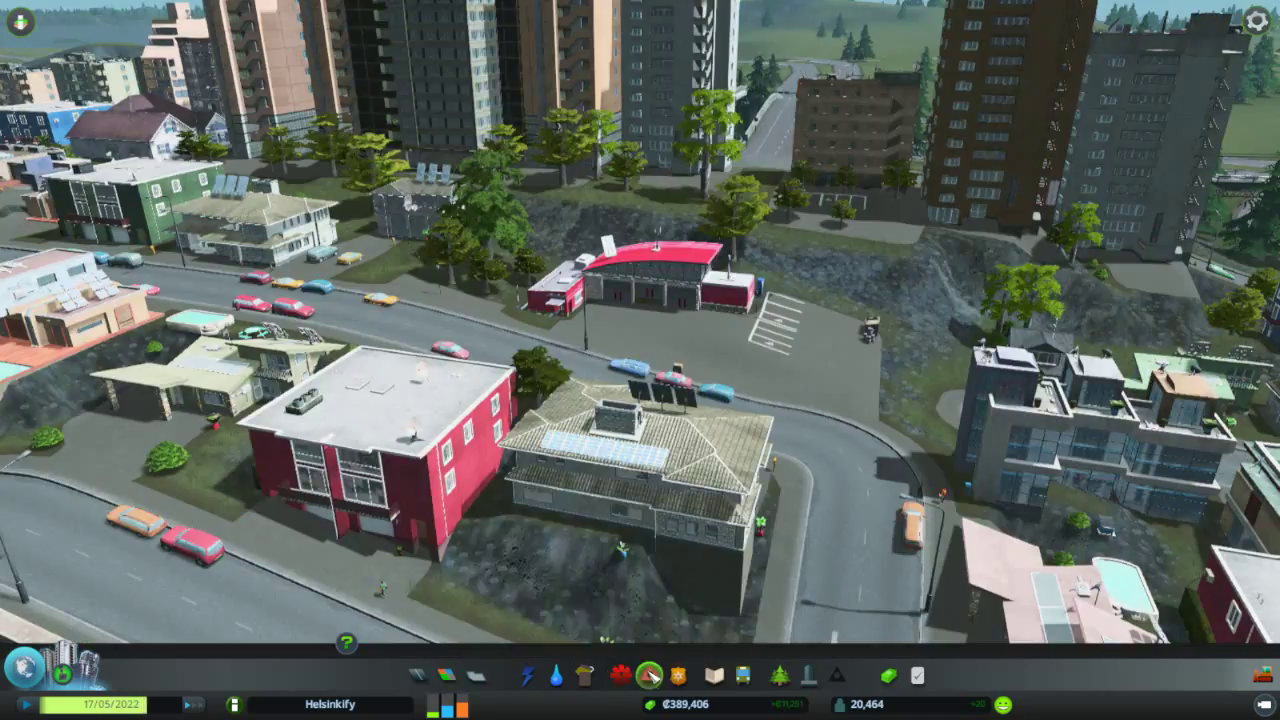
pyautogui.press('a')
pyautogui.press('w')
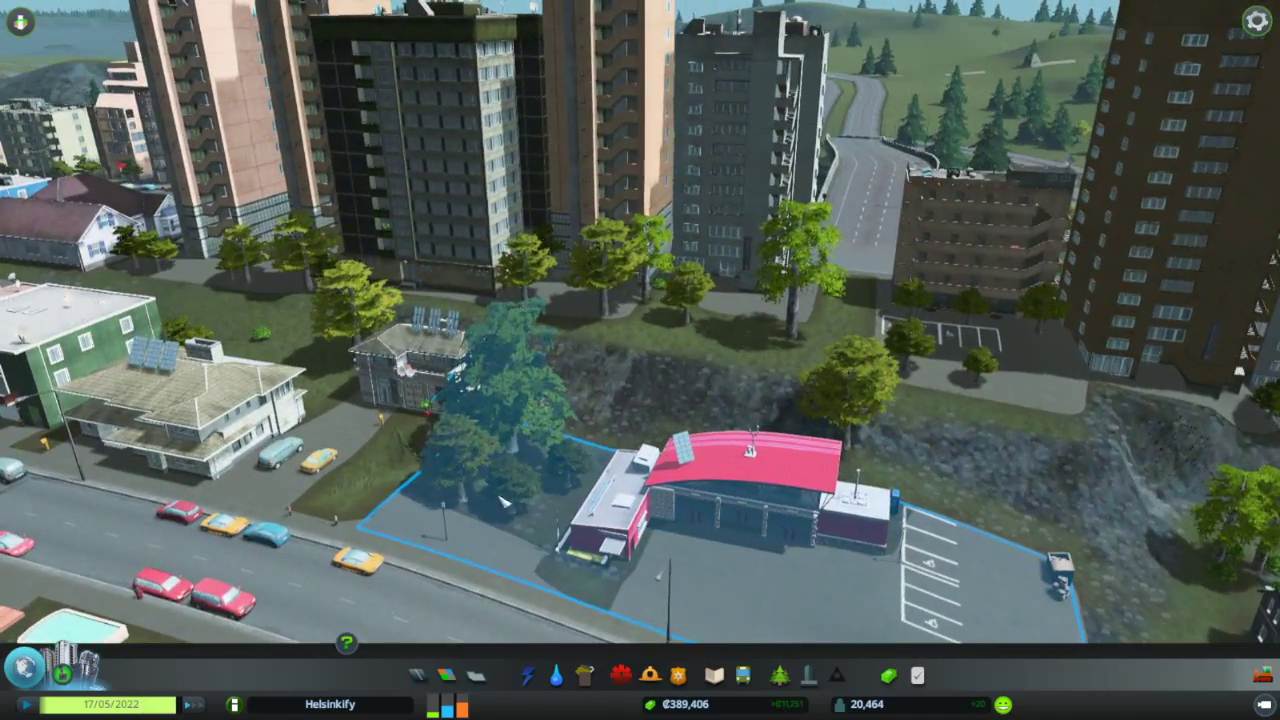
pyautogui.scroll(-3, 673, 493)
pyautogui.press('s')
pyautogui.press('d')
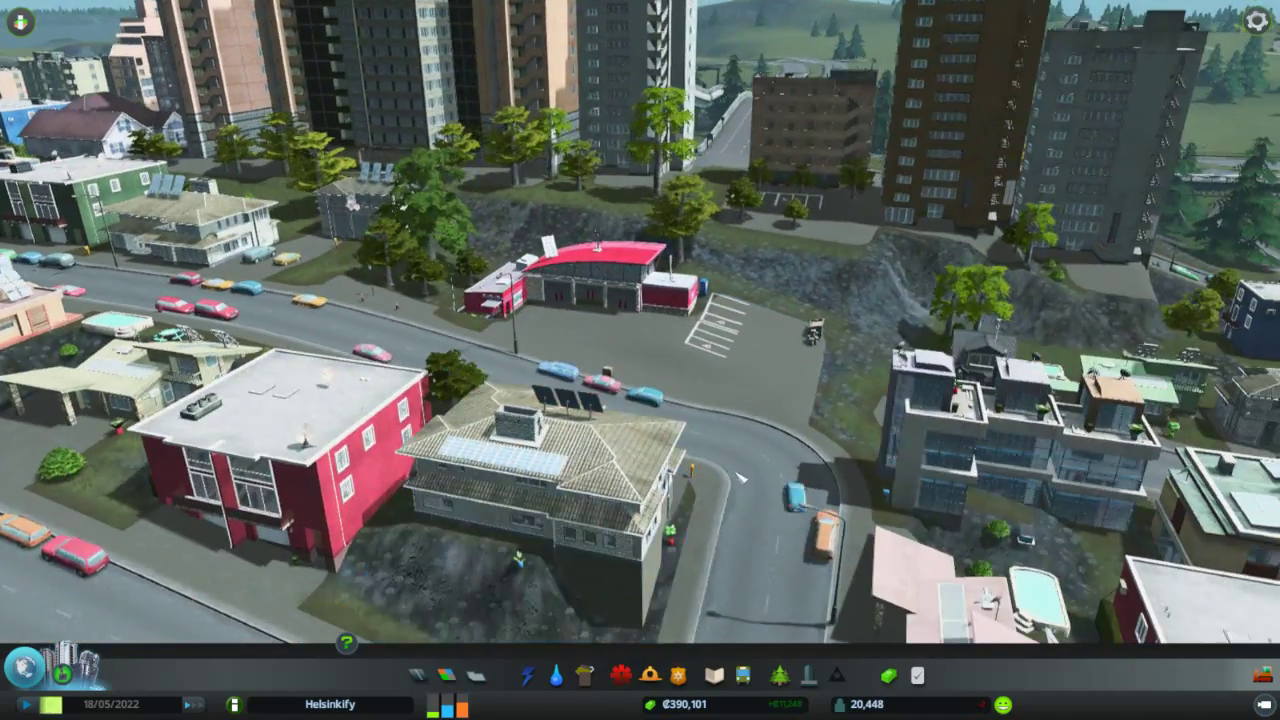
pyautogui.scroll(3, 737, 455)
pyautogui.press('w')
pyautogui.press('s')
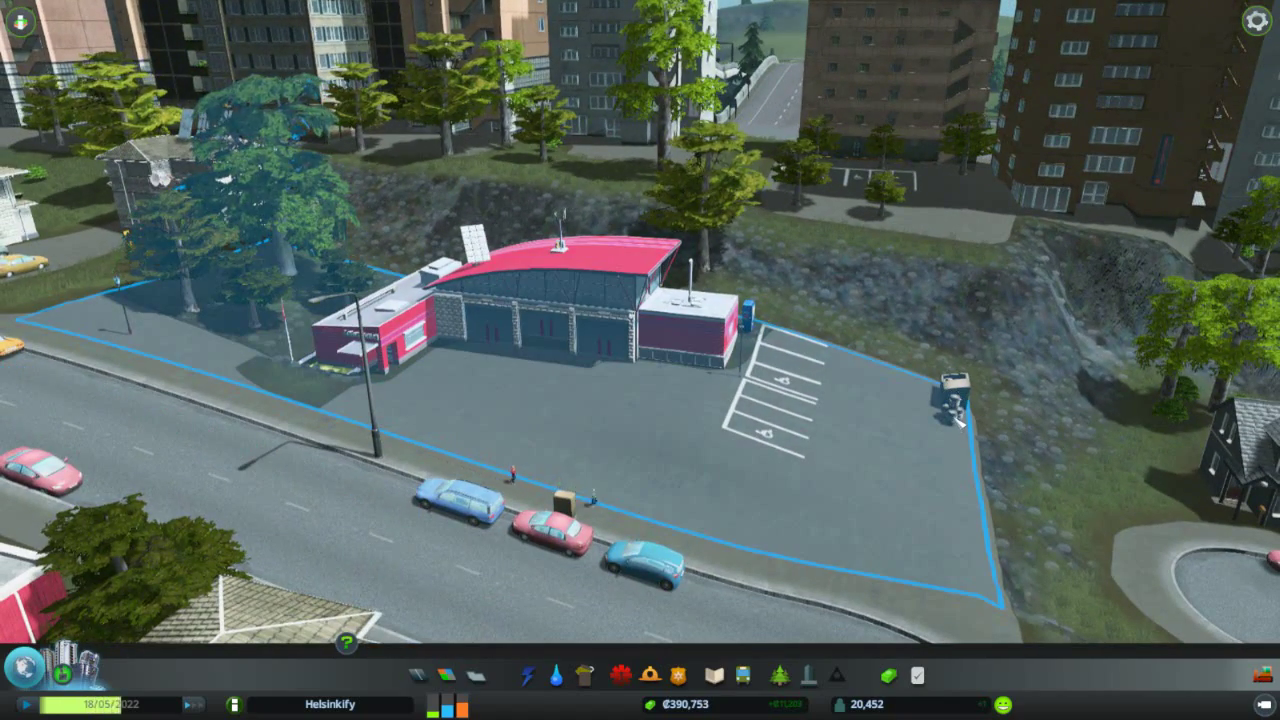
pyautogui.press('s')
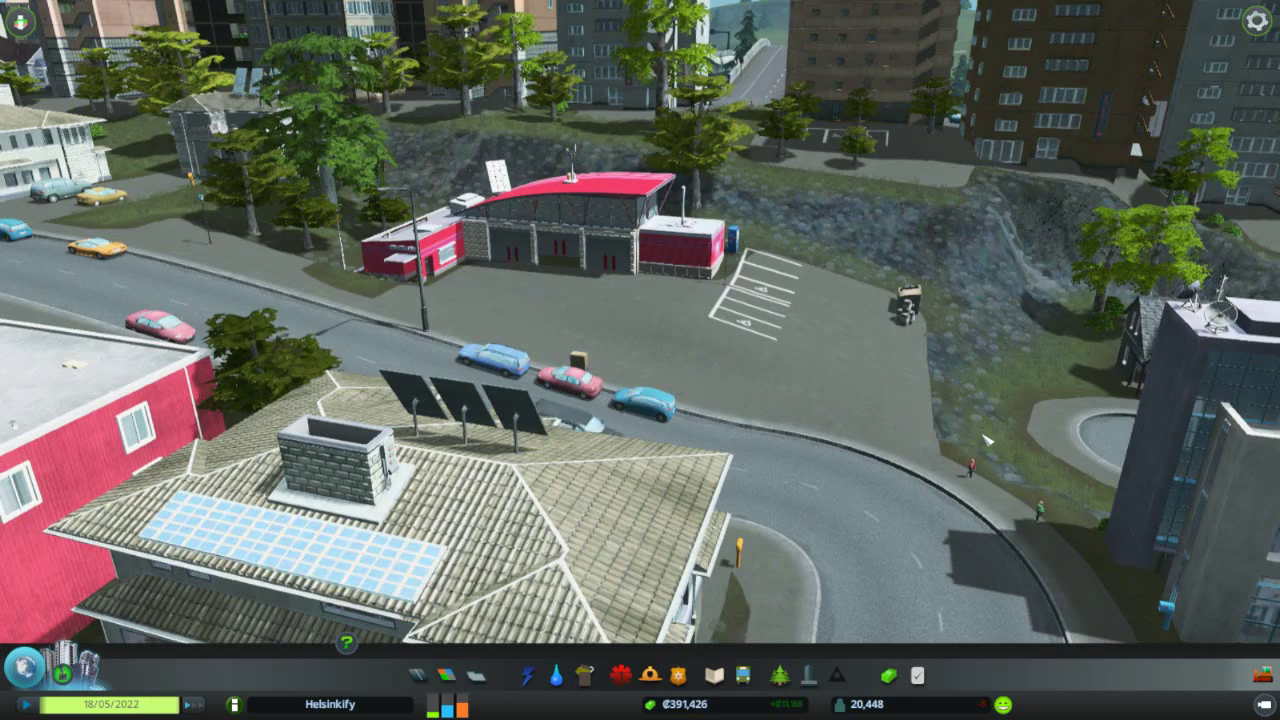
pyautogui.click(200, 709)
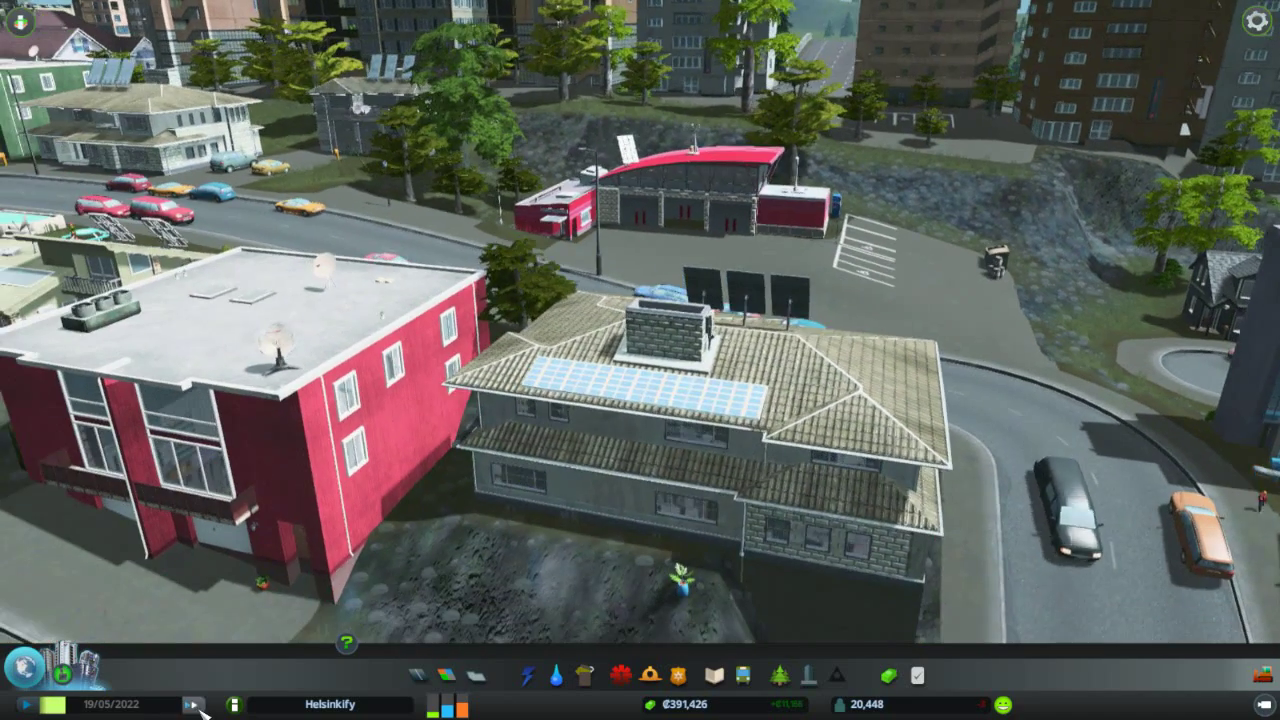
# Step: Run the simulation at the fastest speed and examine the placed firehouse, its parking bays and props from several angles
pyautogui.click(193, 705)
pyautogui.press('w')
pyautogui.press('d')
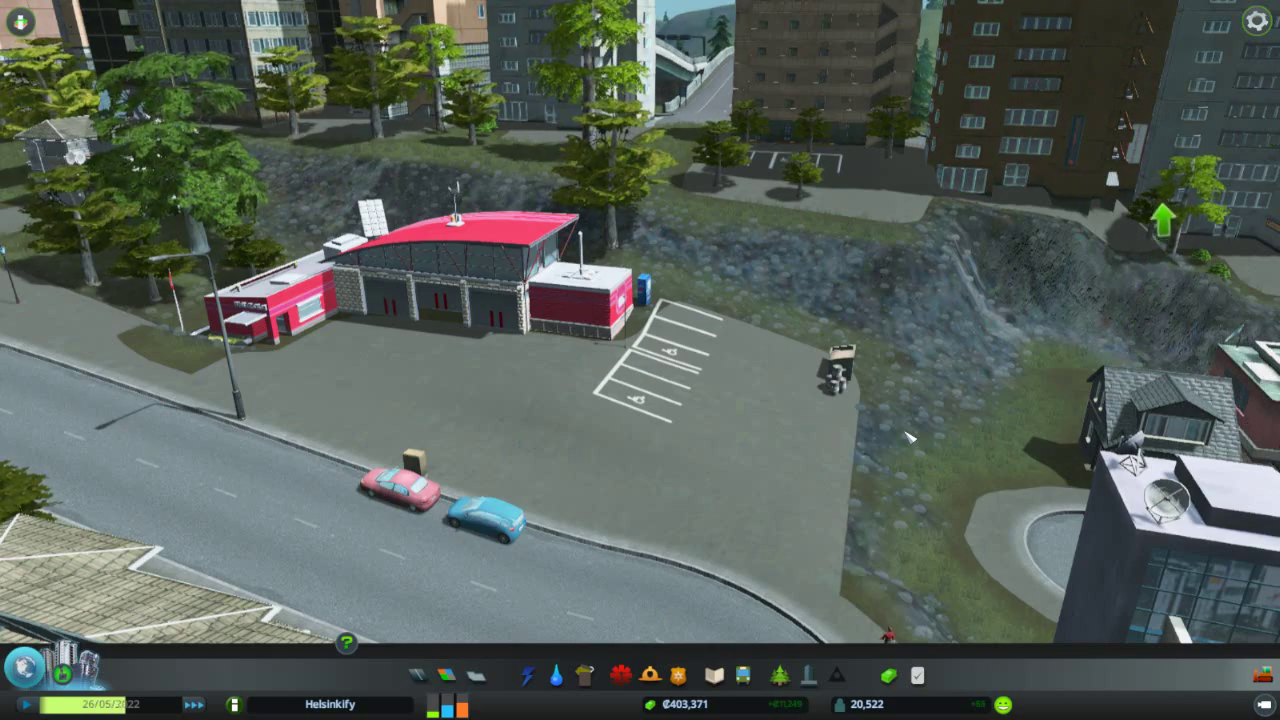
pyautogui.scroll(3, 908, 437)
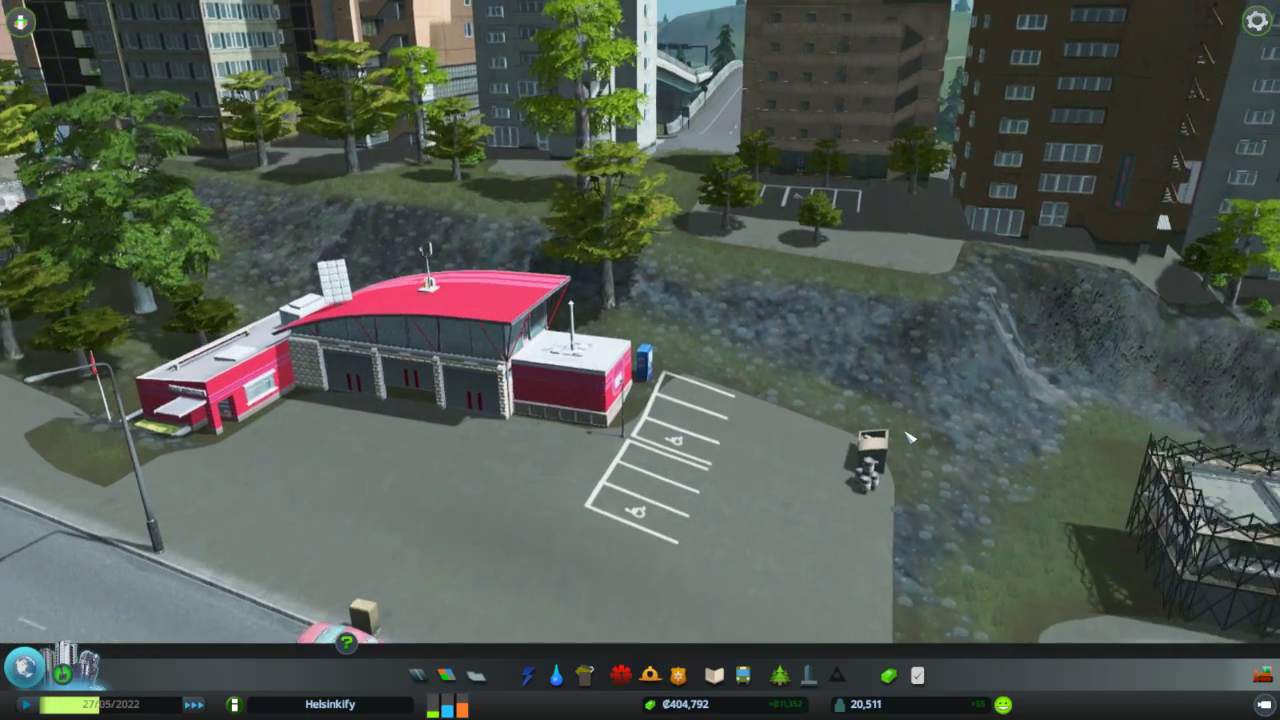
pyautogui.moveTo(908, 437); pyautogui.dragTo(828, 466, button='middle')
pyautogui.press('s')
pyautogui.press('d')
pyautogui.press('w')
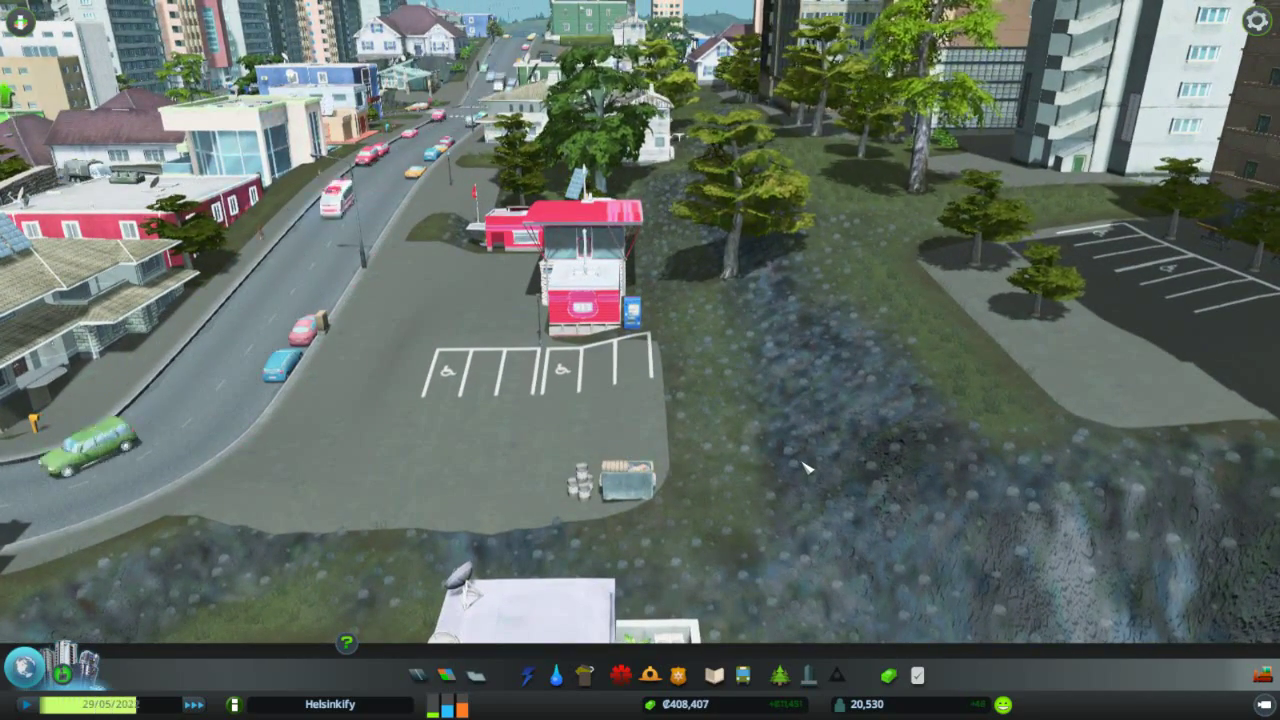
pyautogui.moveTo(805, 467); pyautogui.dragTo(559, 271, button='middle')
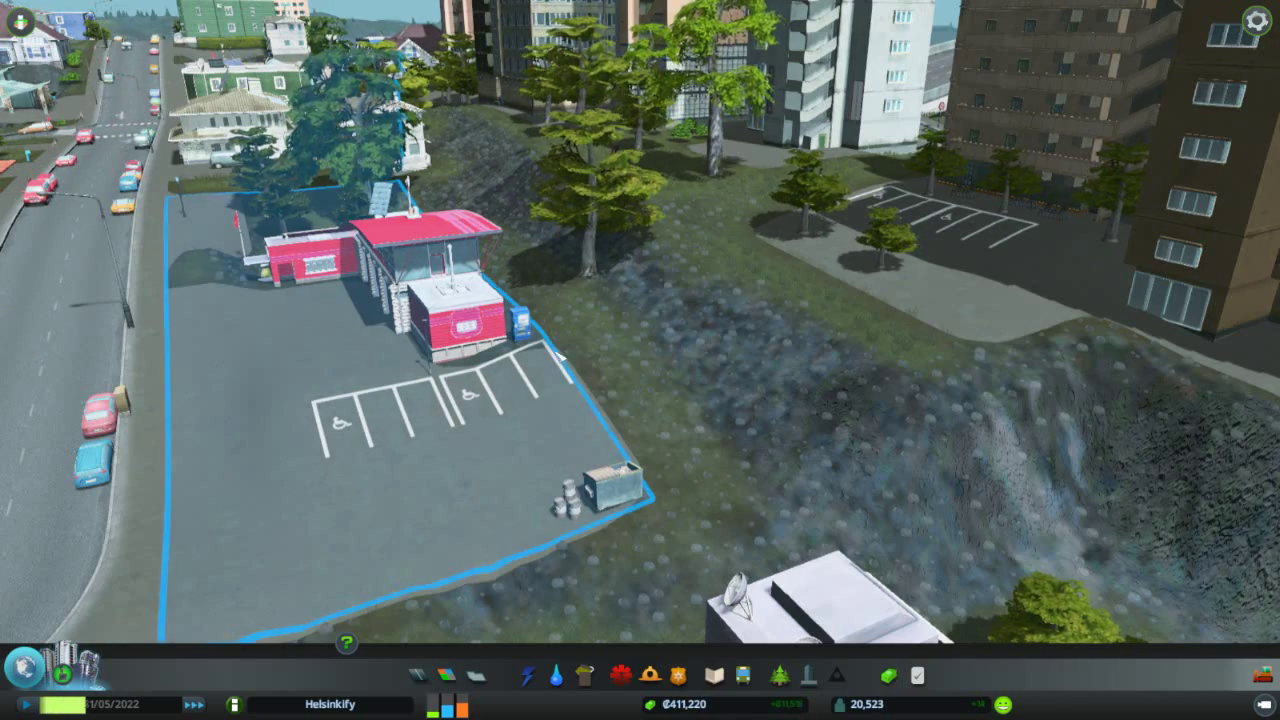
pyautogui.moveTo(557, 352); pyautogui.dragTo(558, 510, button='middle')
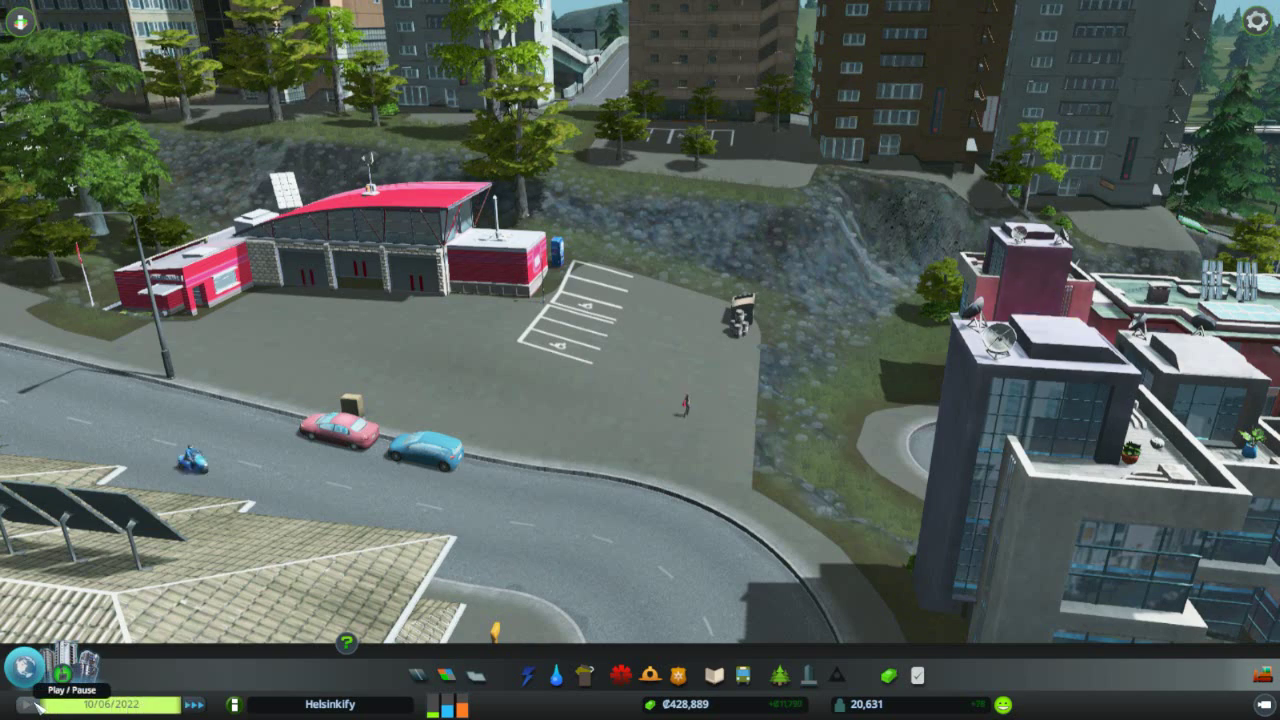
# Step: Pause and resume the simulation, and survey the blocks surrounding the firehouse below the high-rise towers
pyautogui.click(33, 707)
pyautogui.press('space')
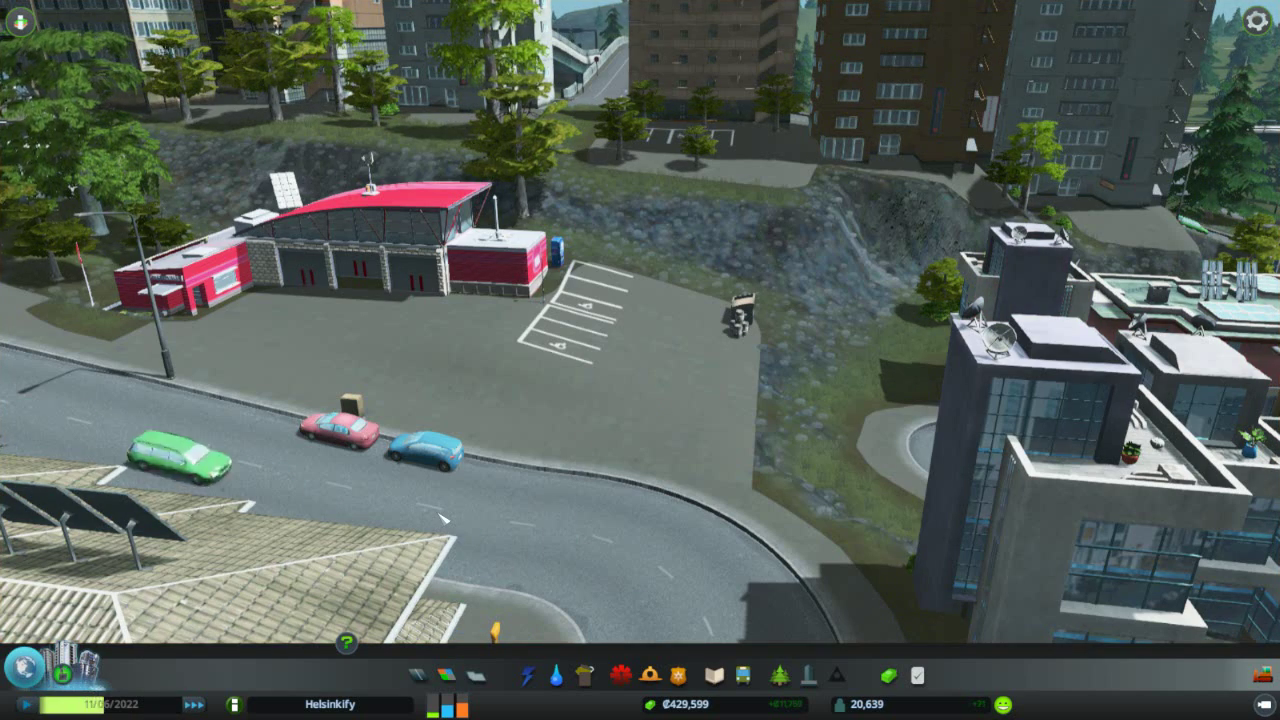
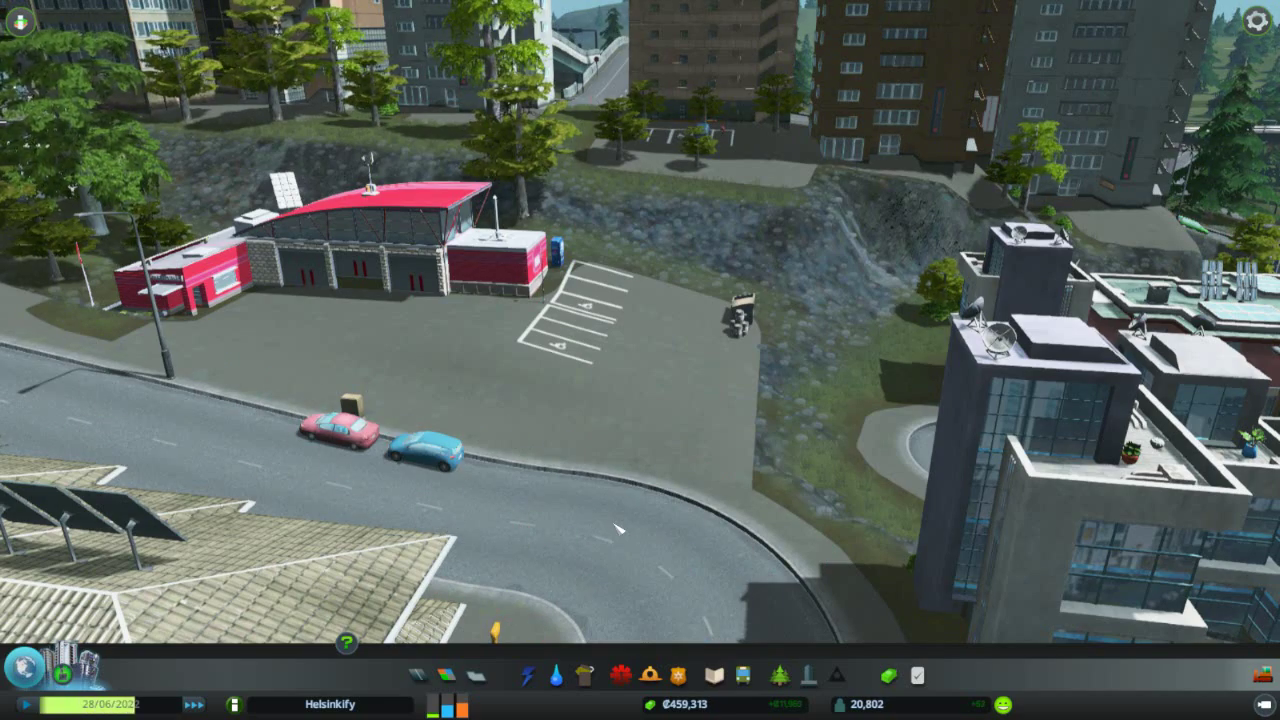
pyautogui.press('s')
pyautogui.press('w')
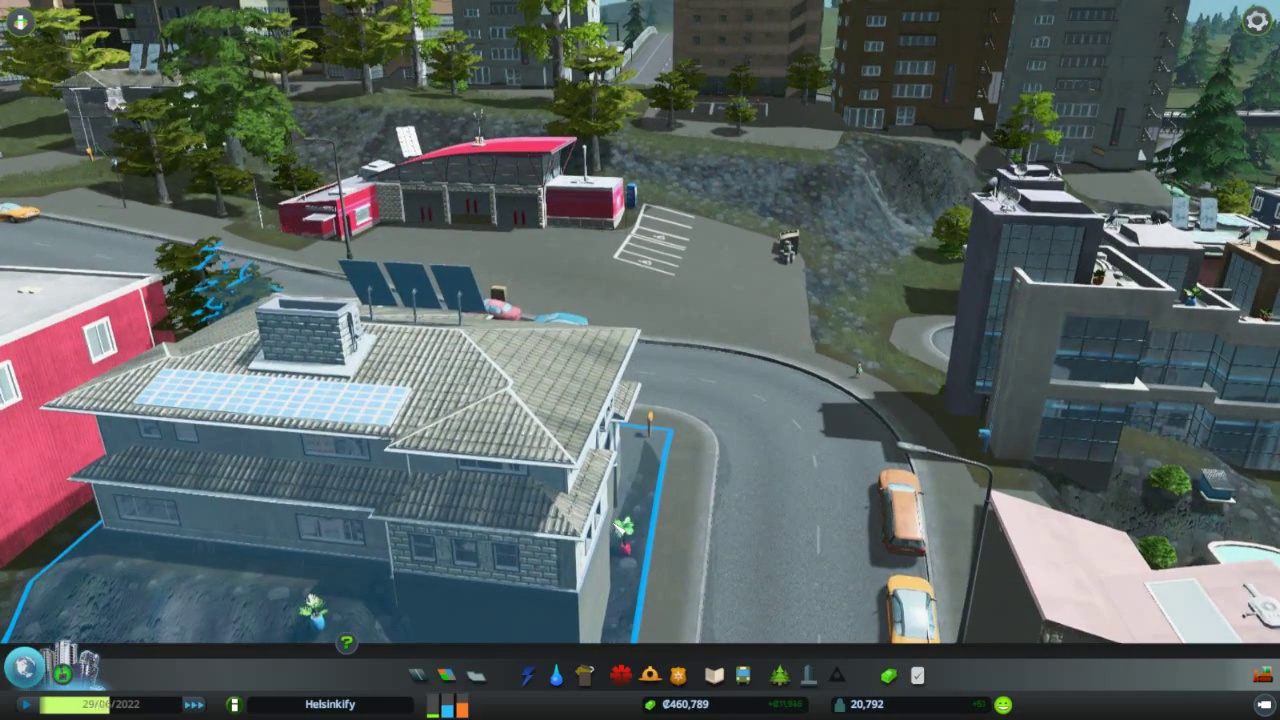
pyautogui.scroll(-10, 645, 511)
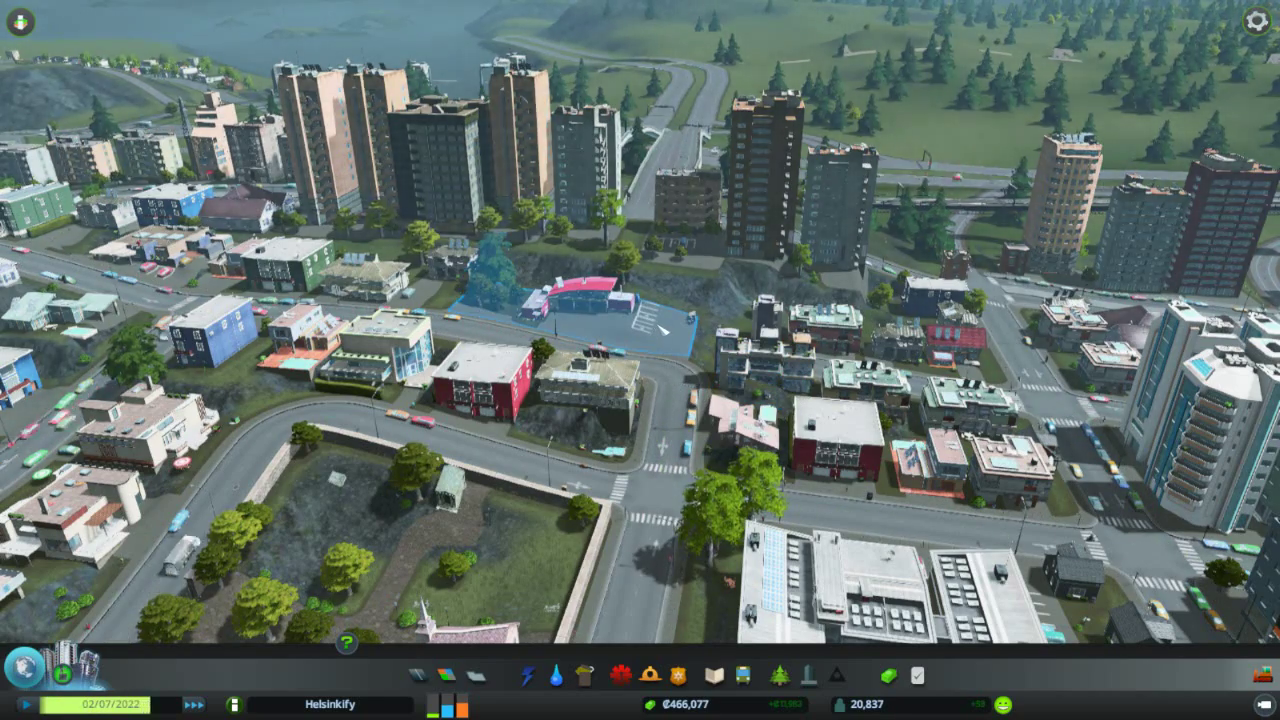
pyautogui.scroll(4, 660, 338)
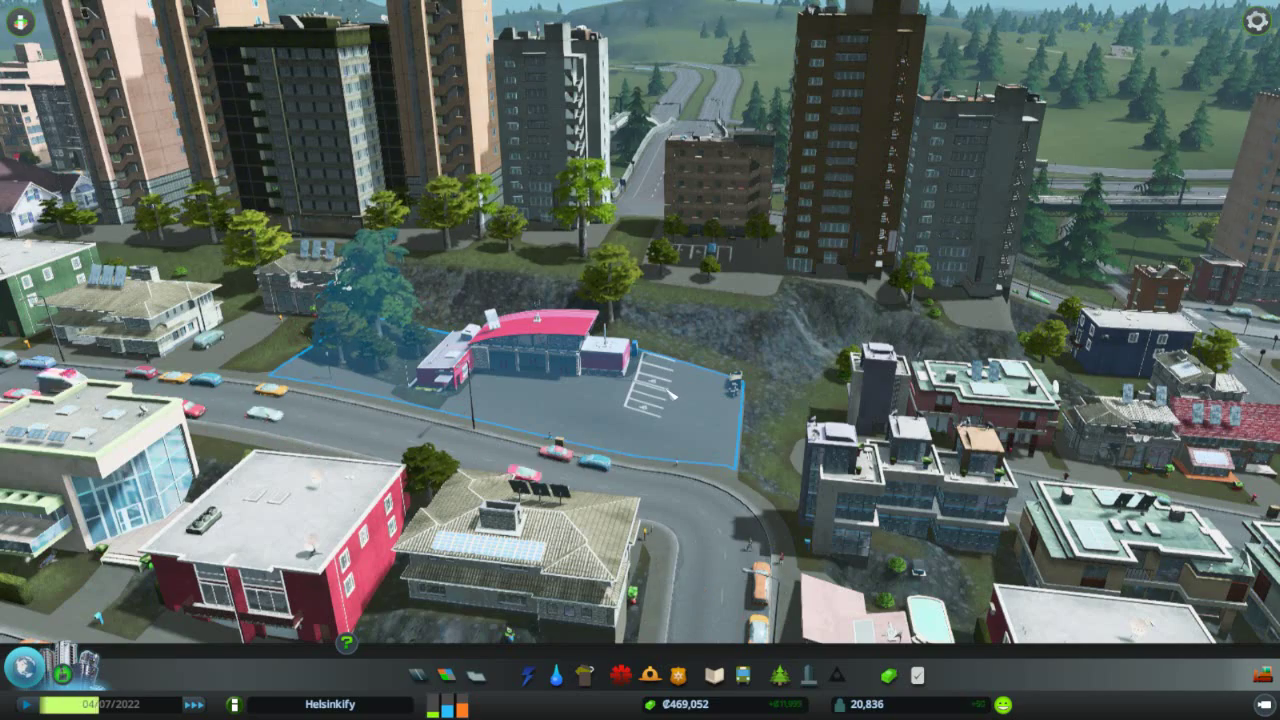
# Step: Place a second 8x3 firehouse on the free roadside plot near the walled church park and leave the fire safety view
pyautogui.click(652, 680)
pyautogui.press('a')
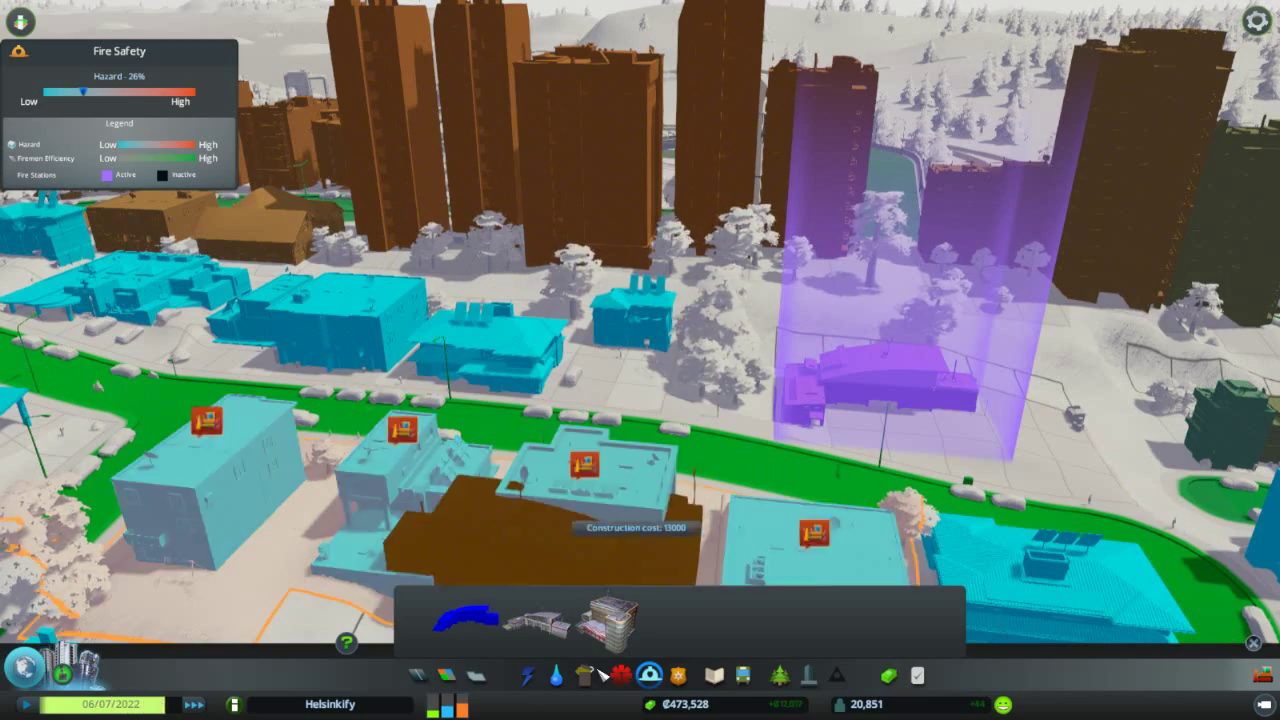
pyautogui.scroll(-5, 640, 520)
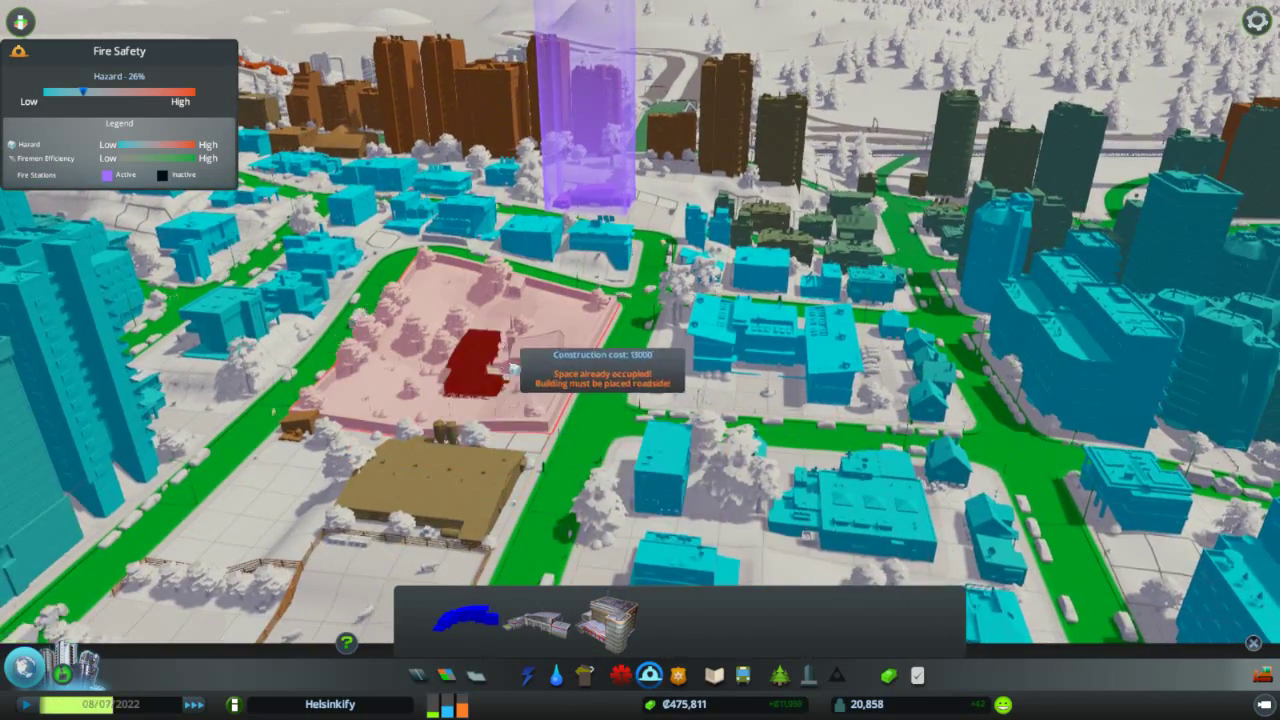
pyautogui.press('s')
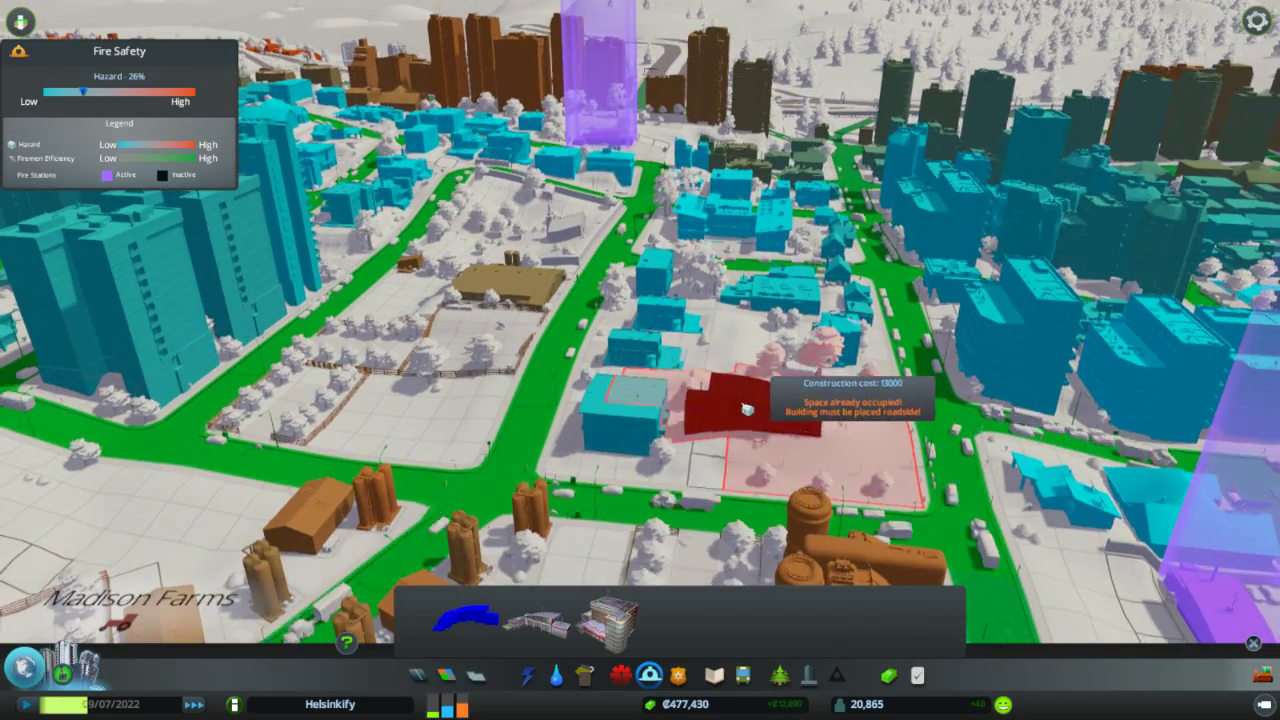
pyautogui.press('a')
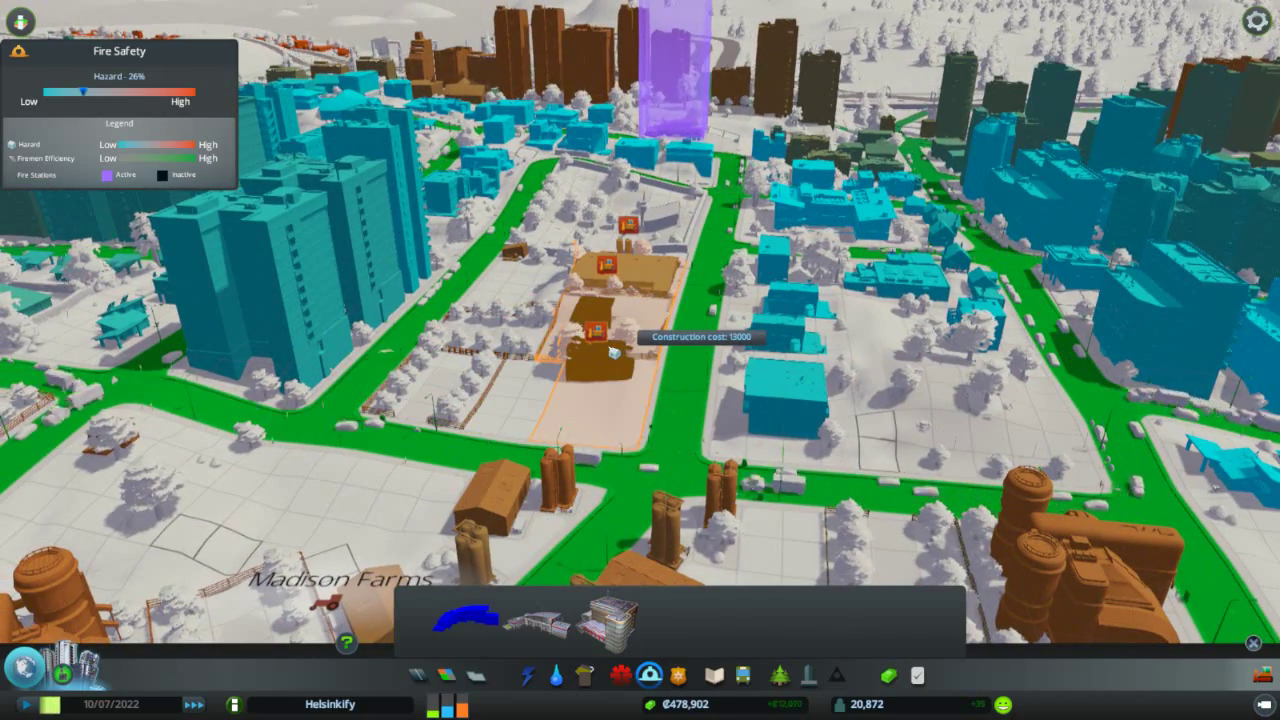
pyautogui.press('w')
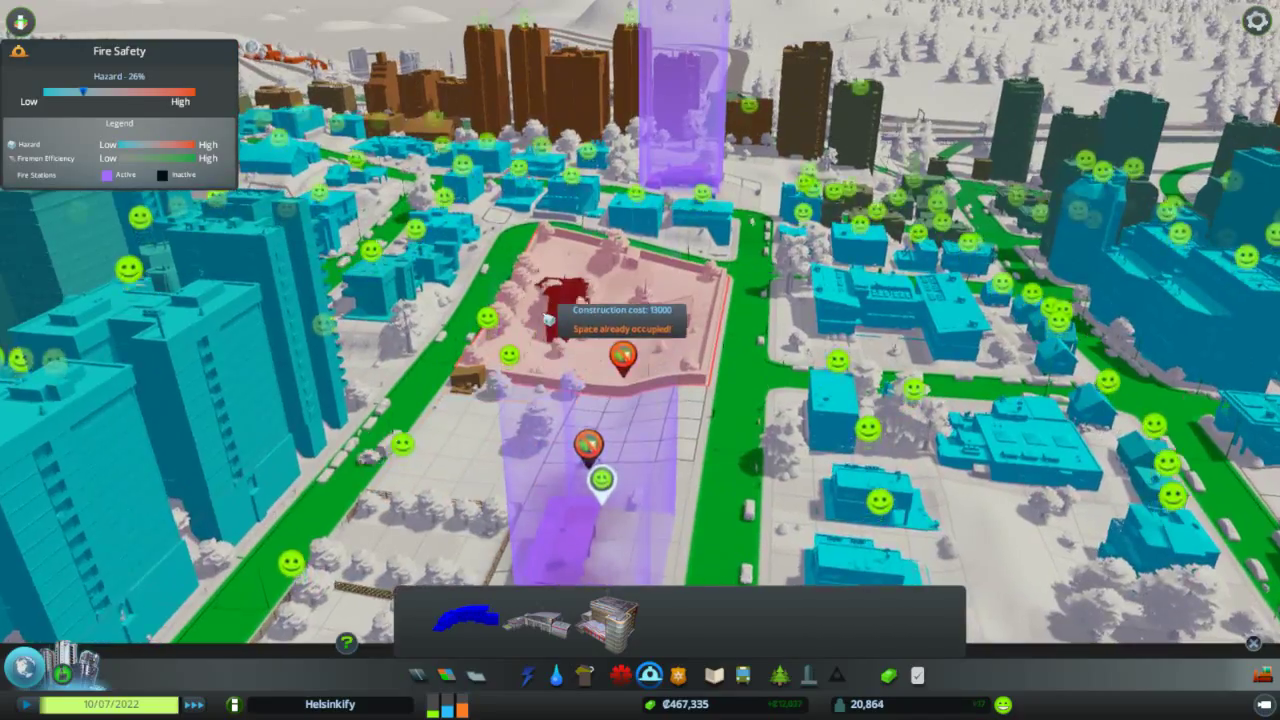
pyautogui.press('w')
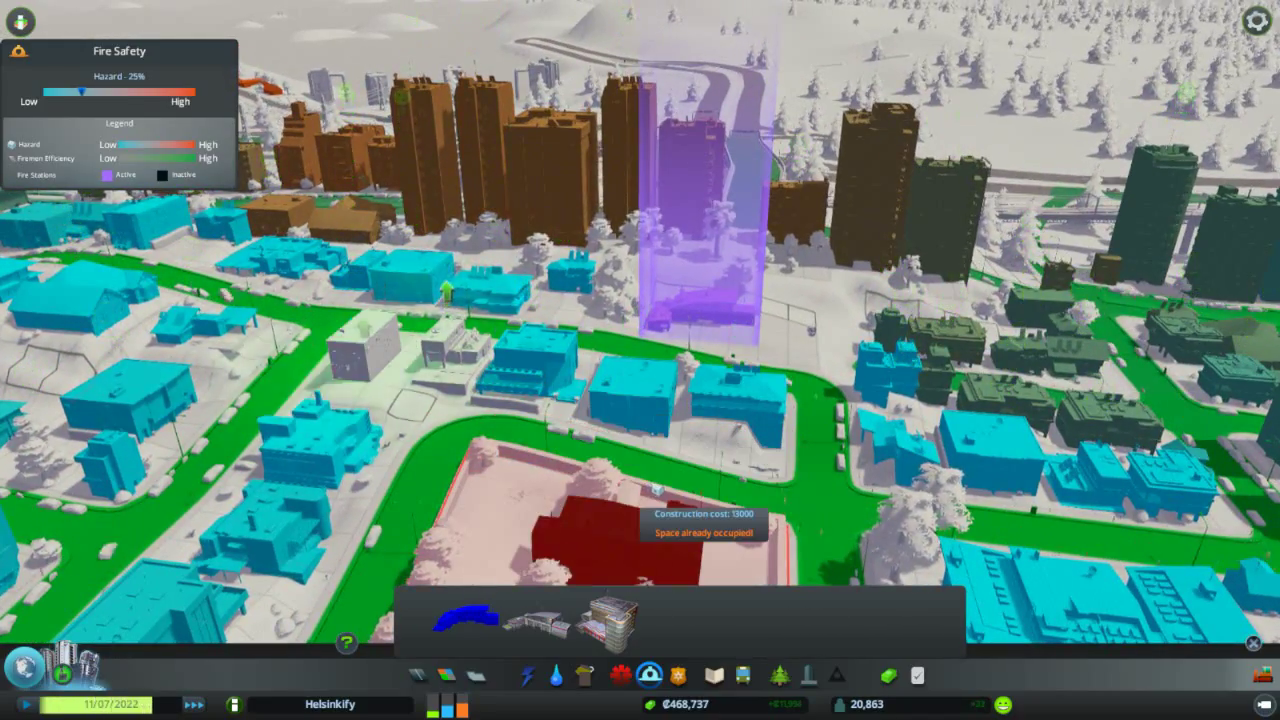
pyautogui.press('s')
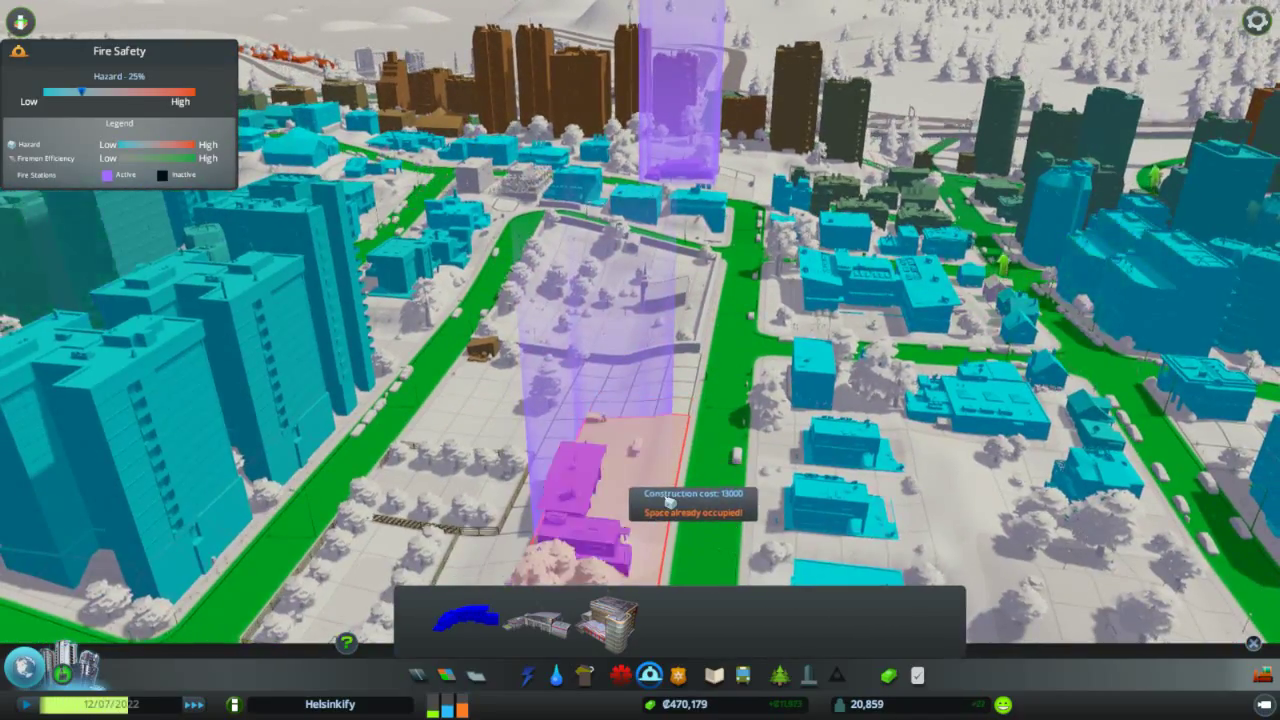
pyautogui.press('q')
pyautogui.scroll(3, 669, 503)
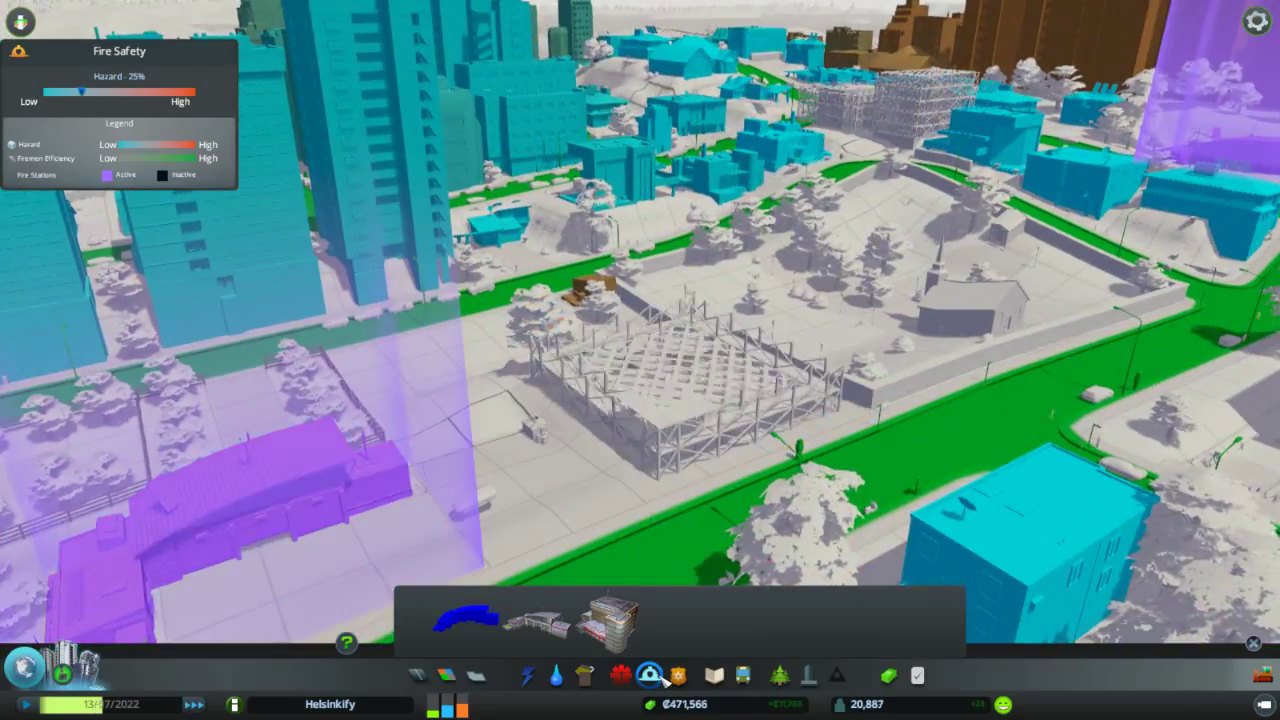
pyautogui.click(650, 676)
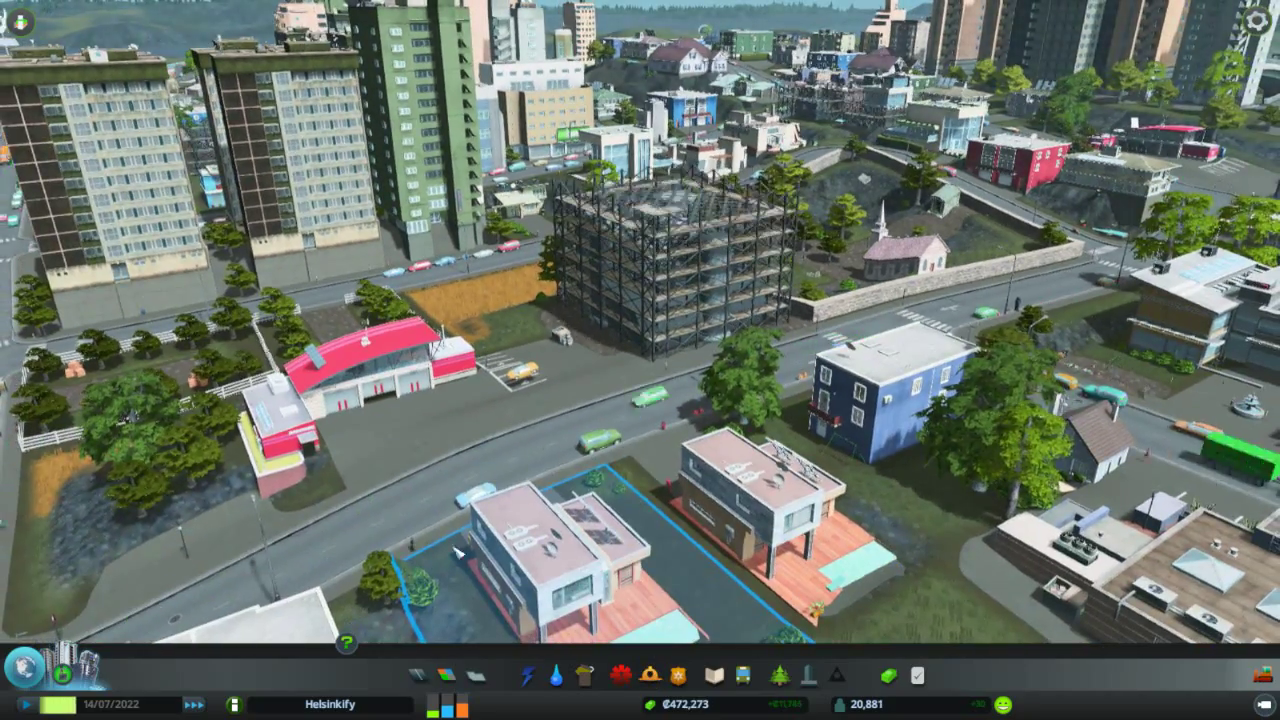
# Step: Examine the second firehouse's lot up close and open the details of the sports car parked in its bay
pyautogui.scroll(5, 452, 502)
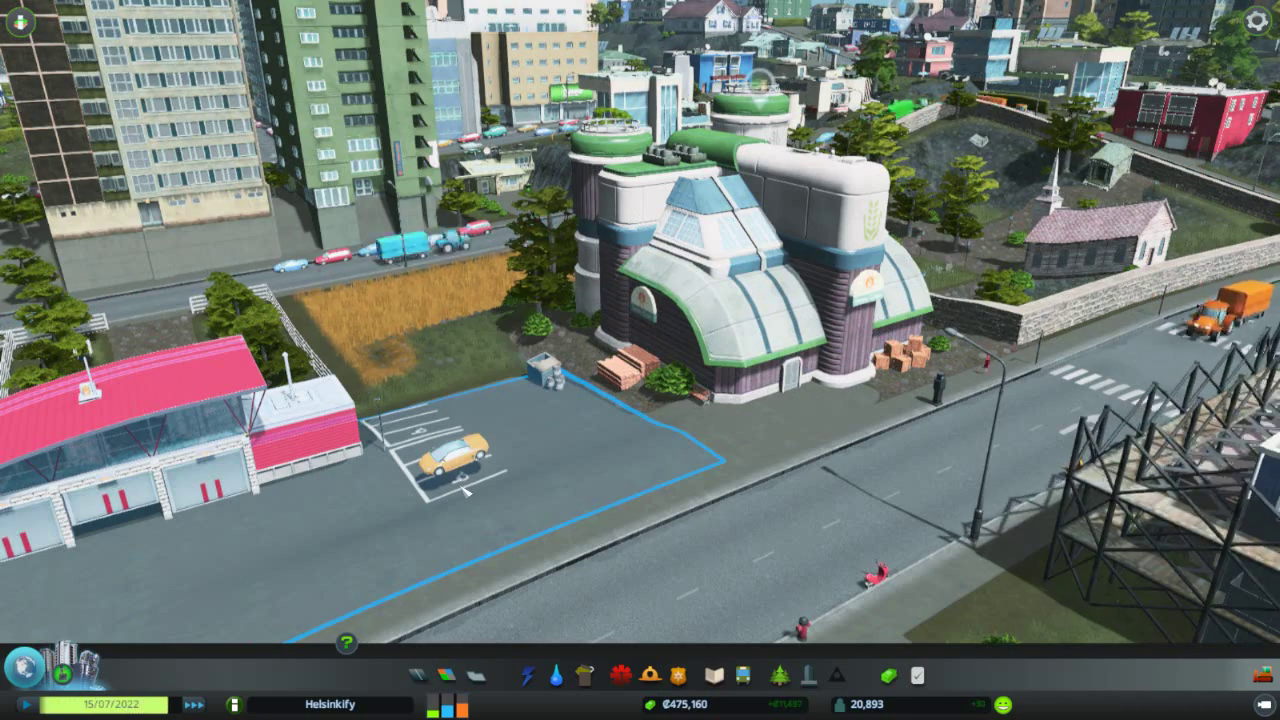
pyautogui.press('a')
pyautogui.press('s')
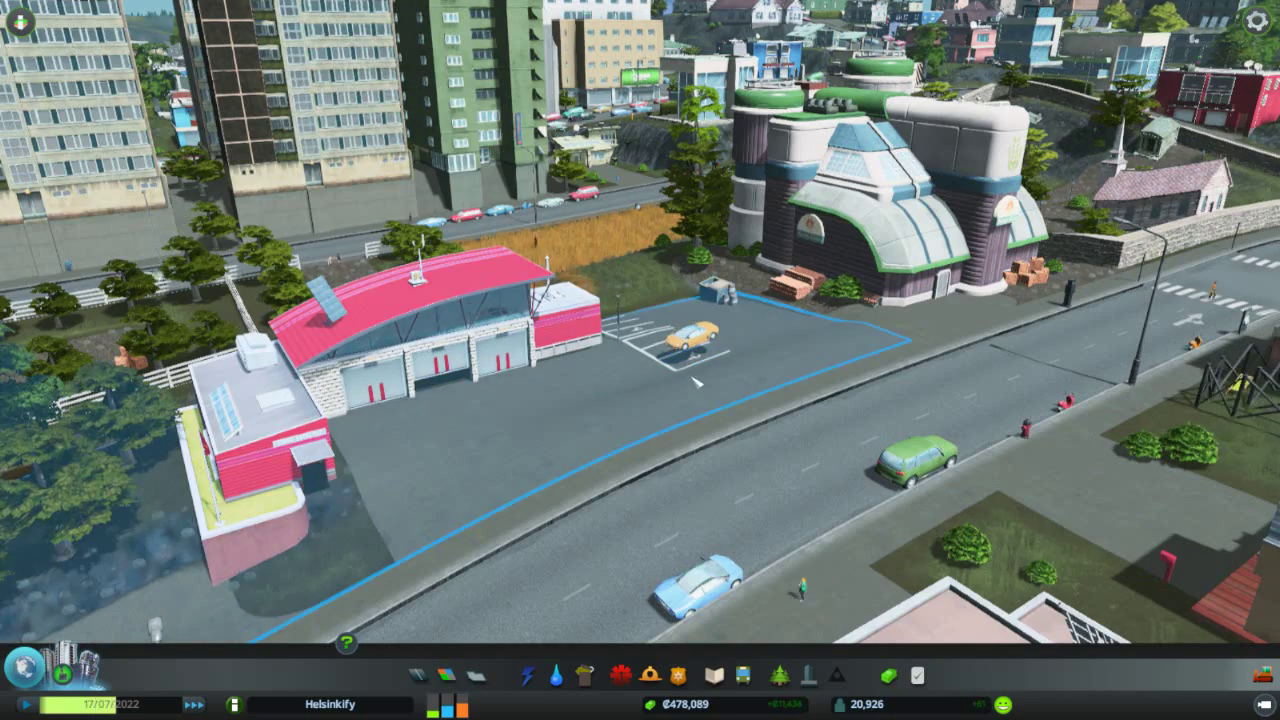
pyautogui.click(690, 345)
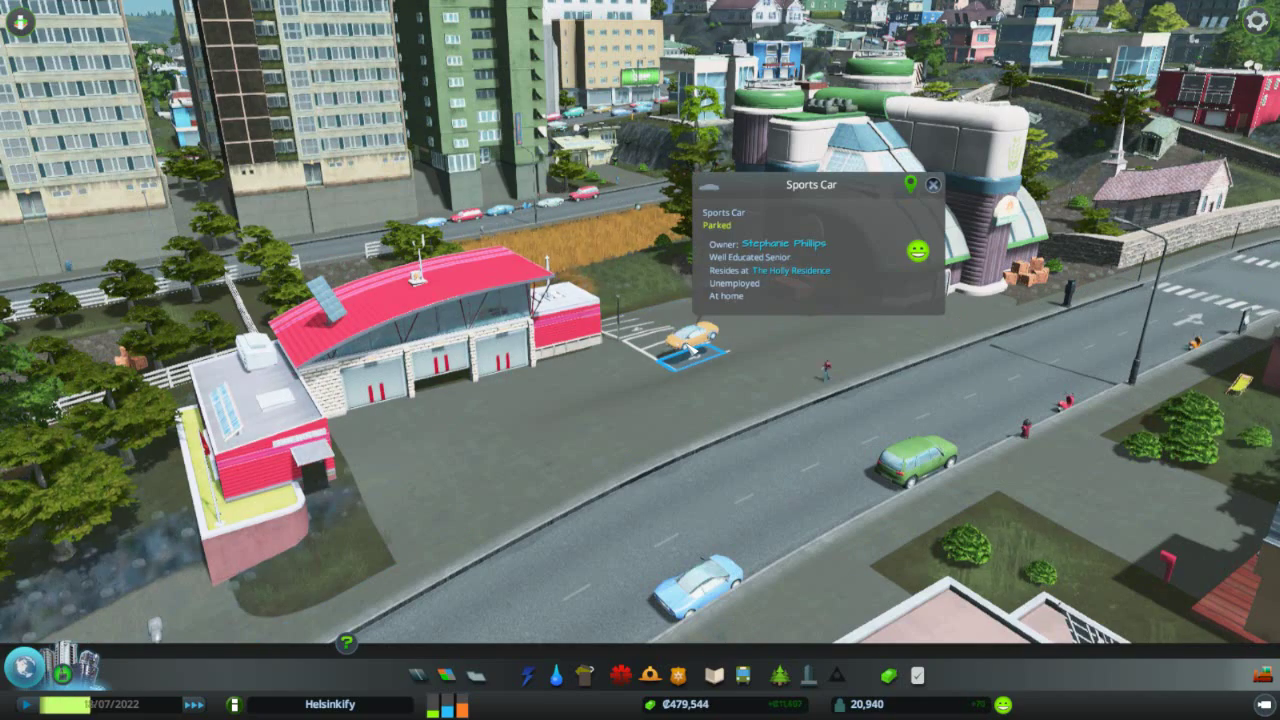
# Step: Compare the parking areas of the two firehouses and close the sports car's details
pyautogui.press('d')
pyautogui.press('w')
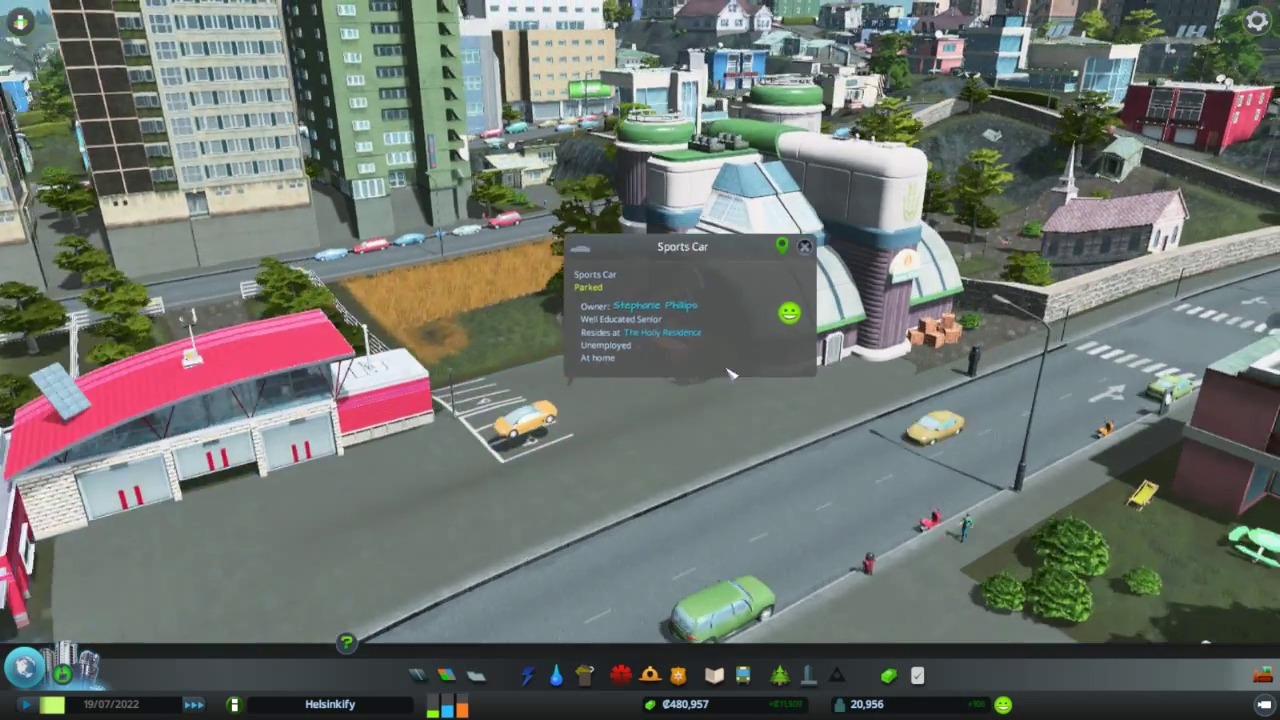
pyautogui.press('d')
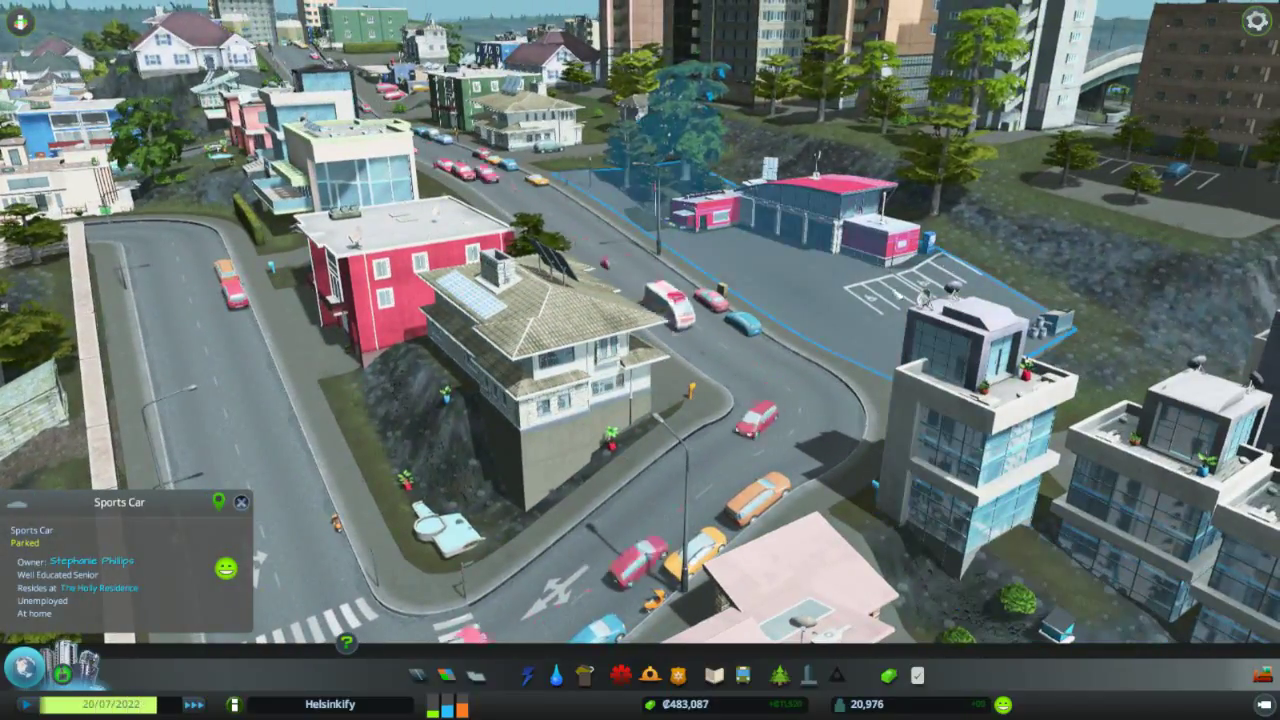
pyautogui.press('a')
pyautogui.press('a')
pyautogui.press('s')
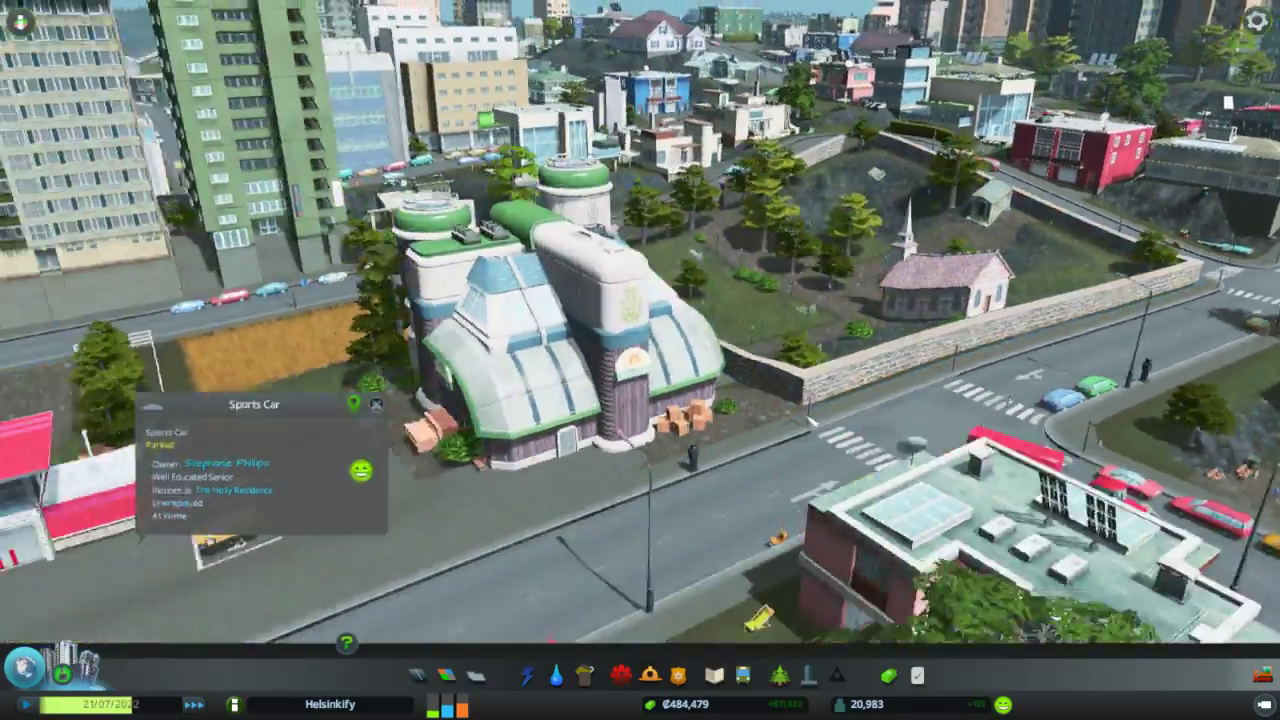
pyautogui.press('a')
pyautogui.press('s')
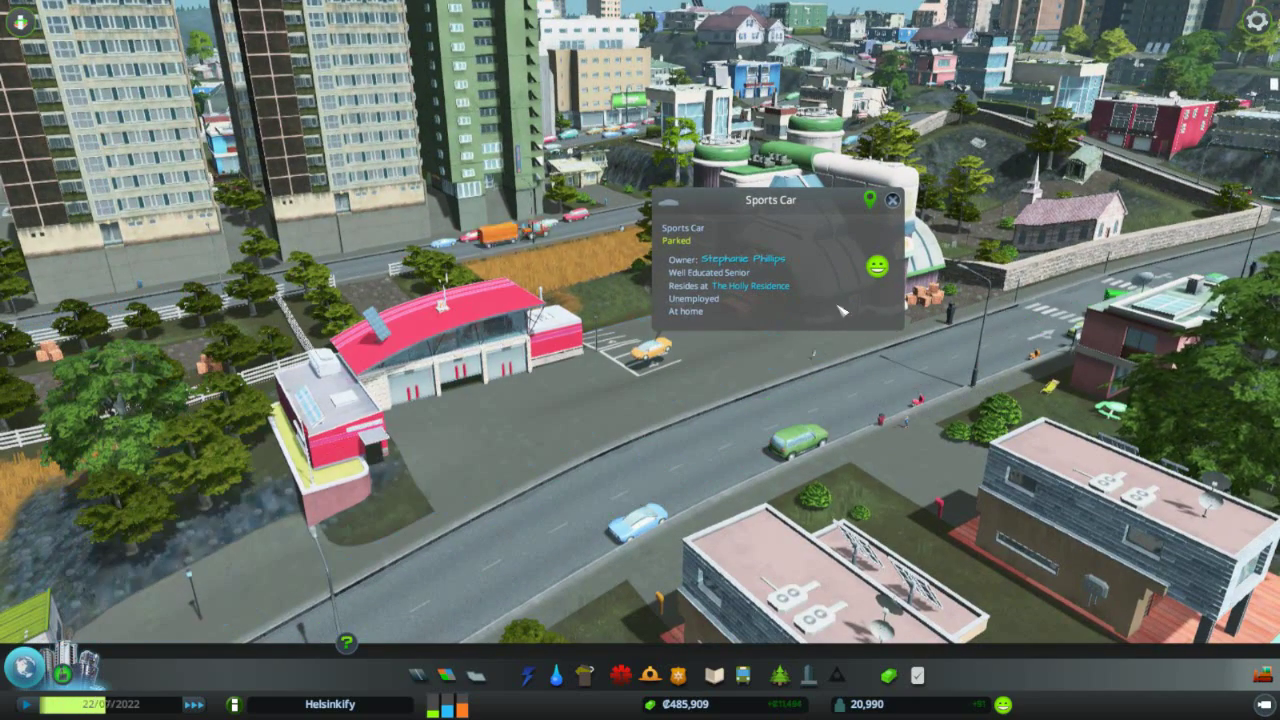
pyautogui.click(893, 203)
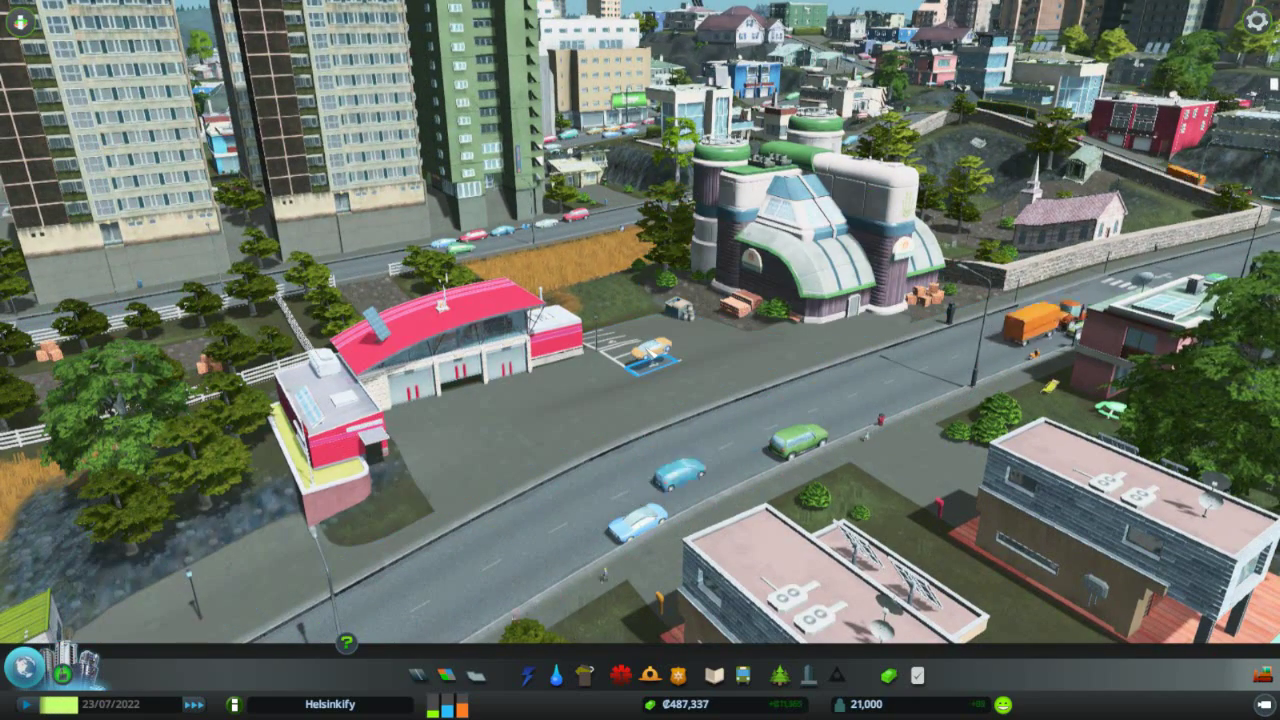
# Step: Survey the whole city from above and look over both firehouses within their surrounding streets
pyautogui.scroll(3, 643, 400)
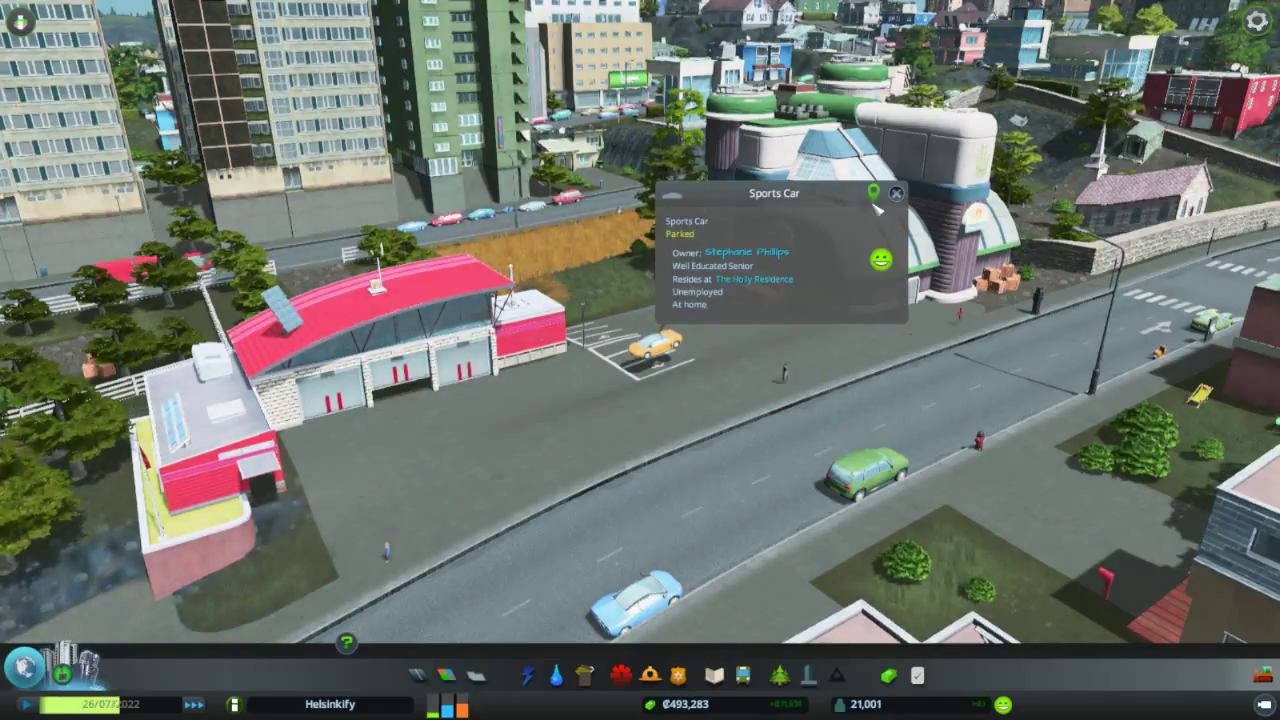
pyautogui.scroll(-10, 793, 340)
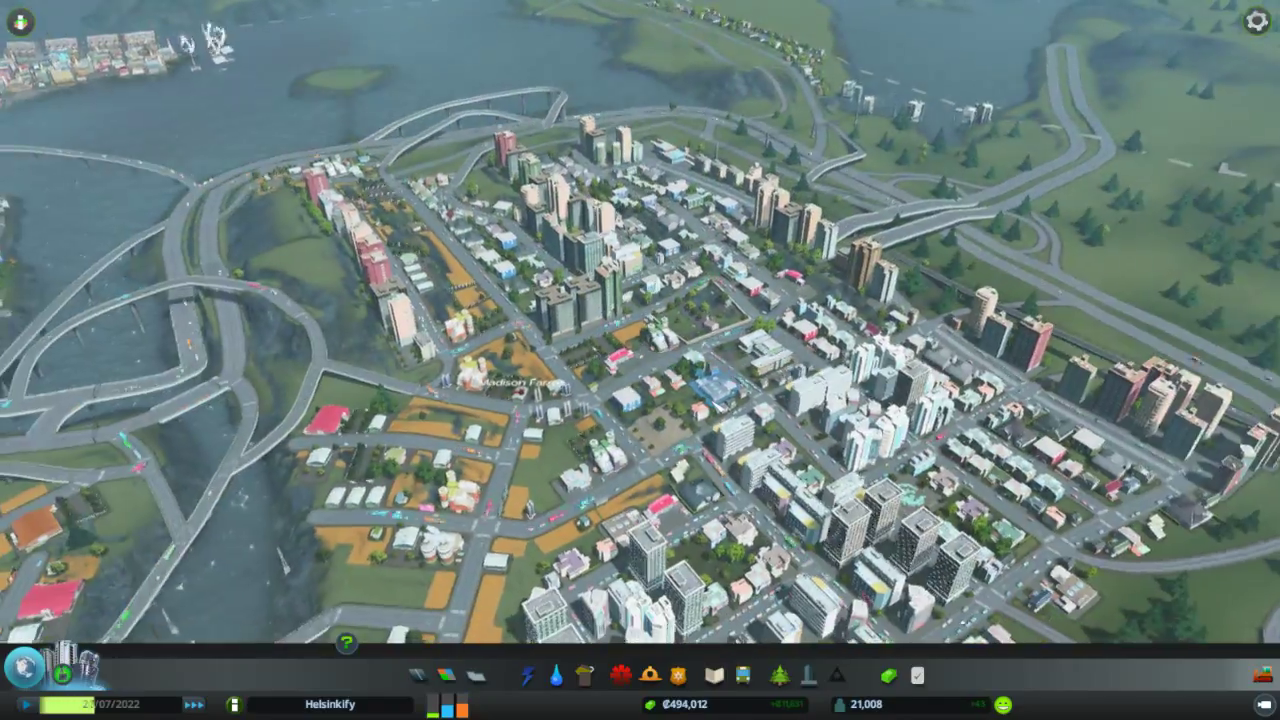
pyautogui.scroll(5, 610, 230)
pyautogui.press('d')
pyautogui.scroll(3, 820, 518)
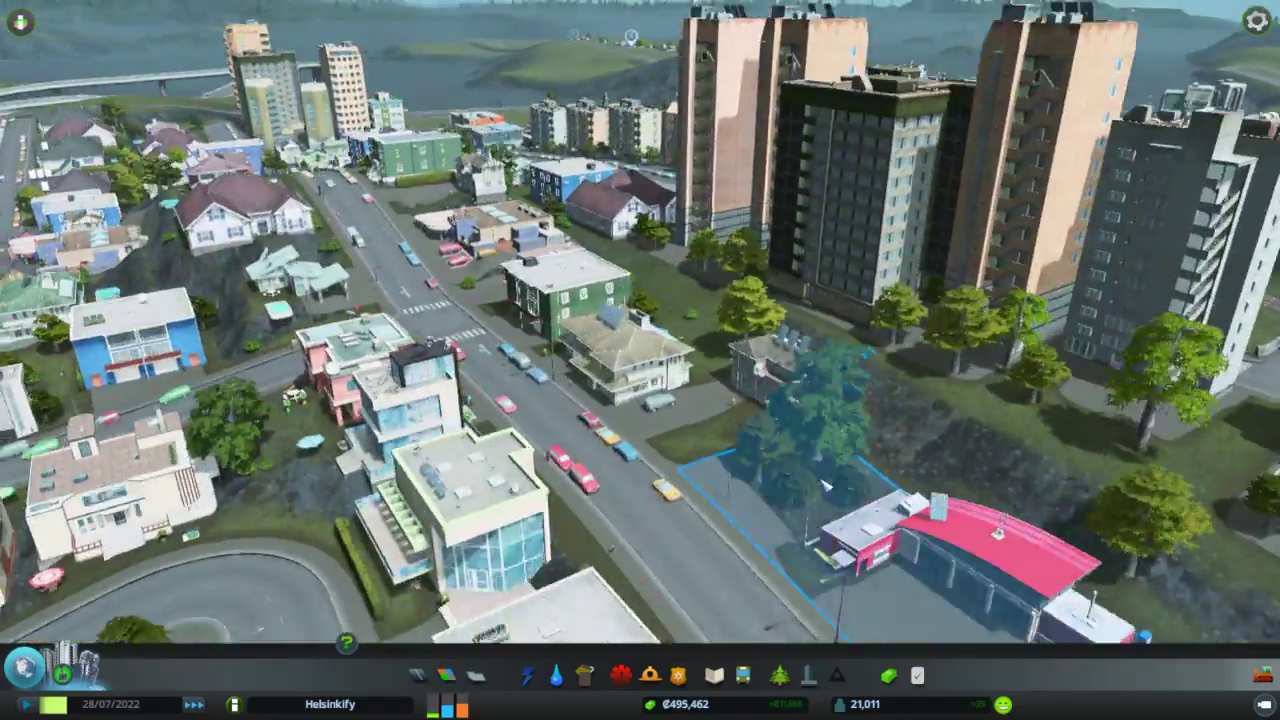
pyautogui.moveTo(820, 520); pyautogui.dragTo(985, 482, button='middle')
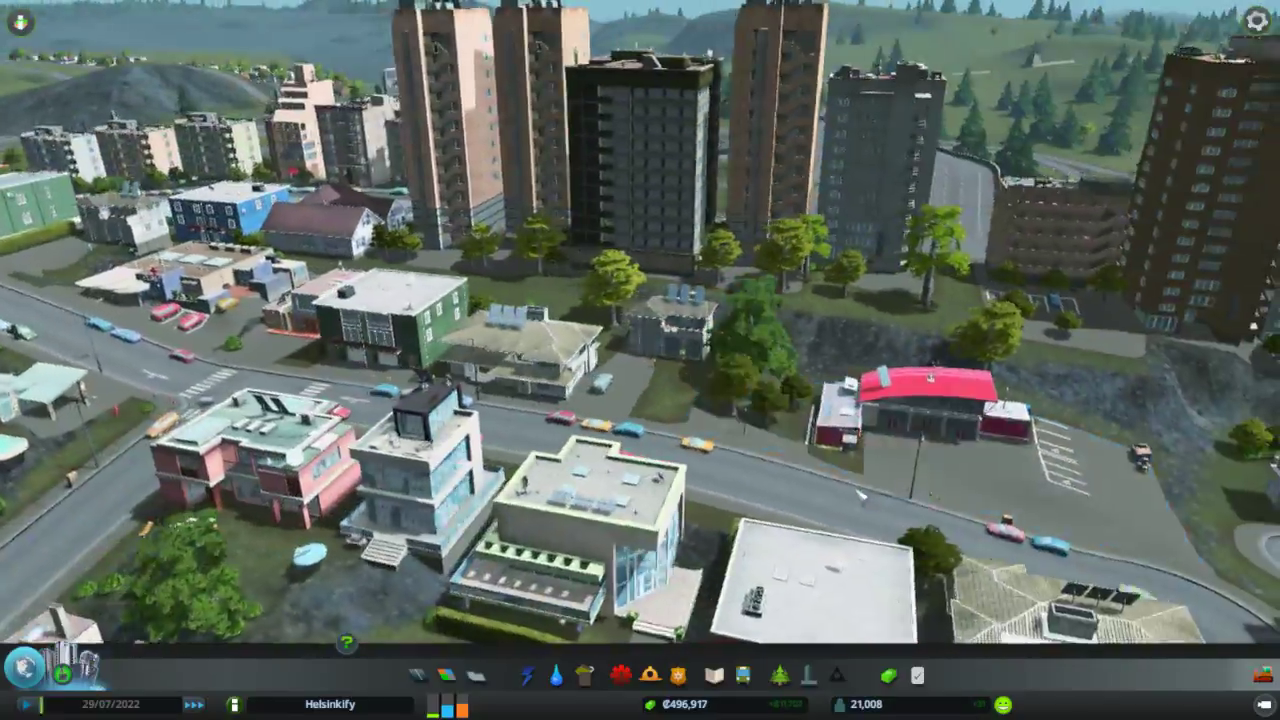
pyautogui.press('s')
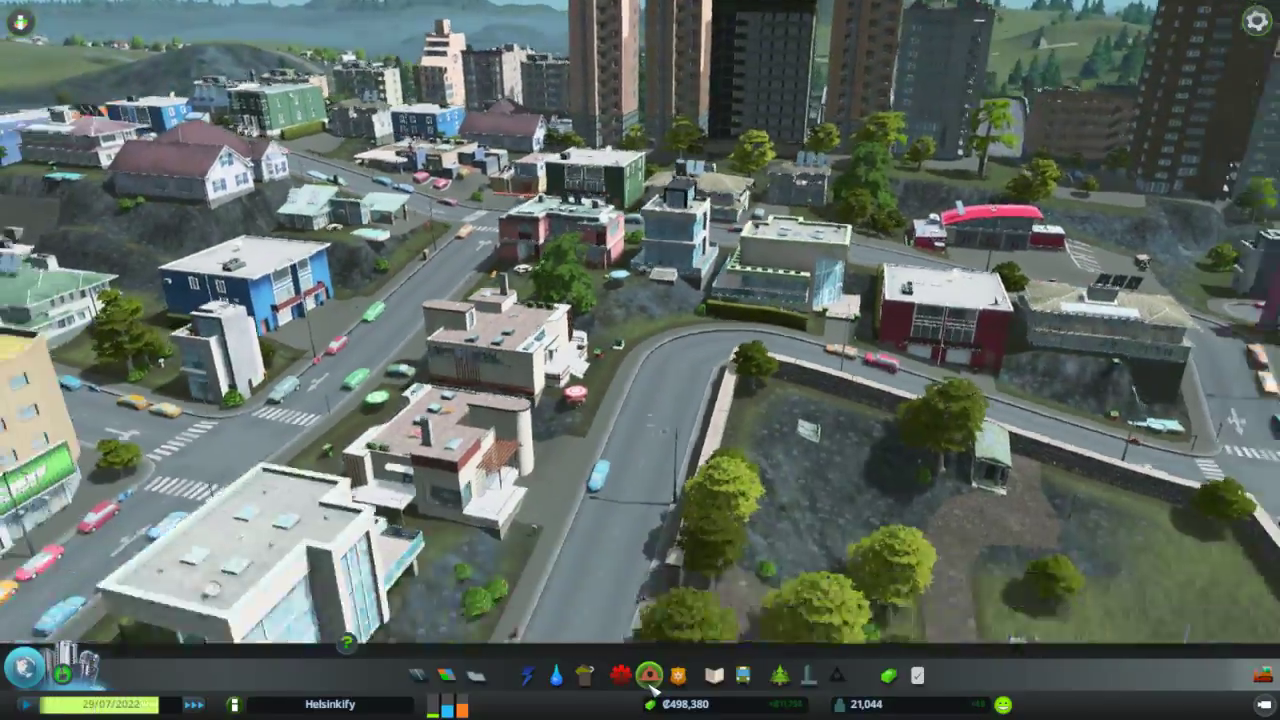
pyautogui.press('d')
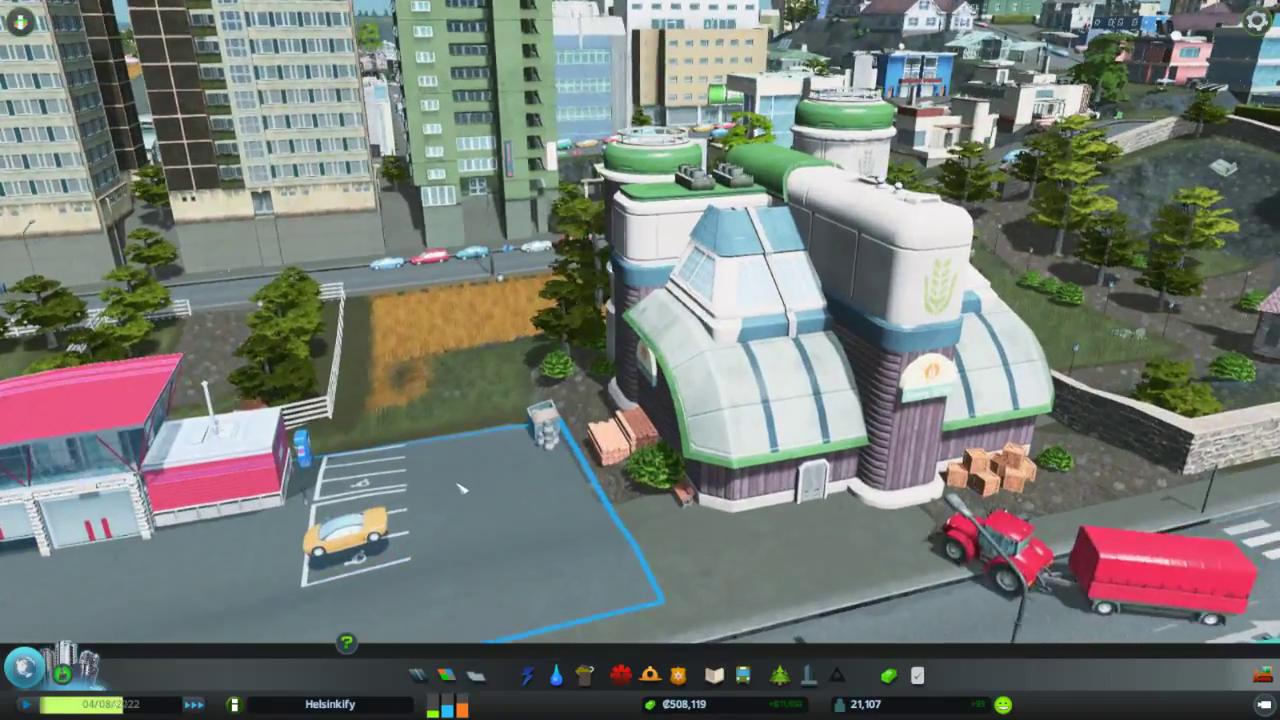
pyautogui.press('a')
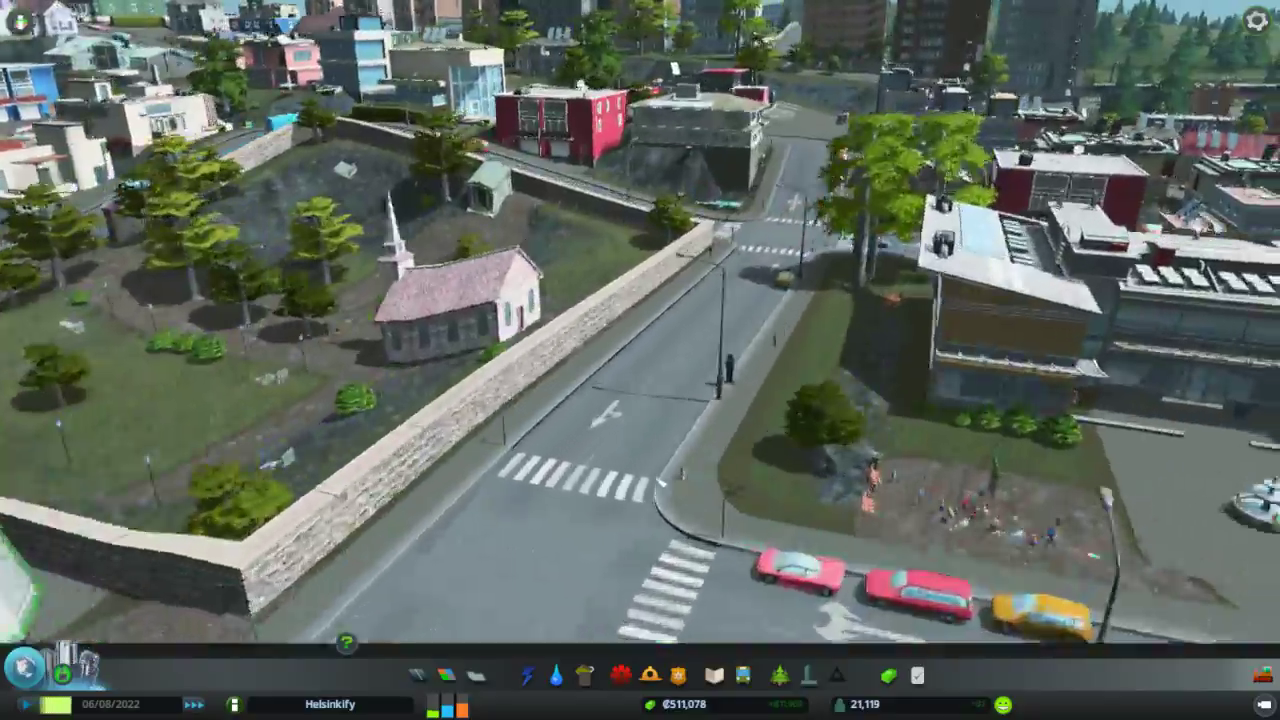
pyautogui.press('a')
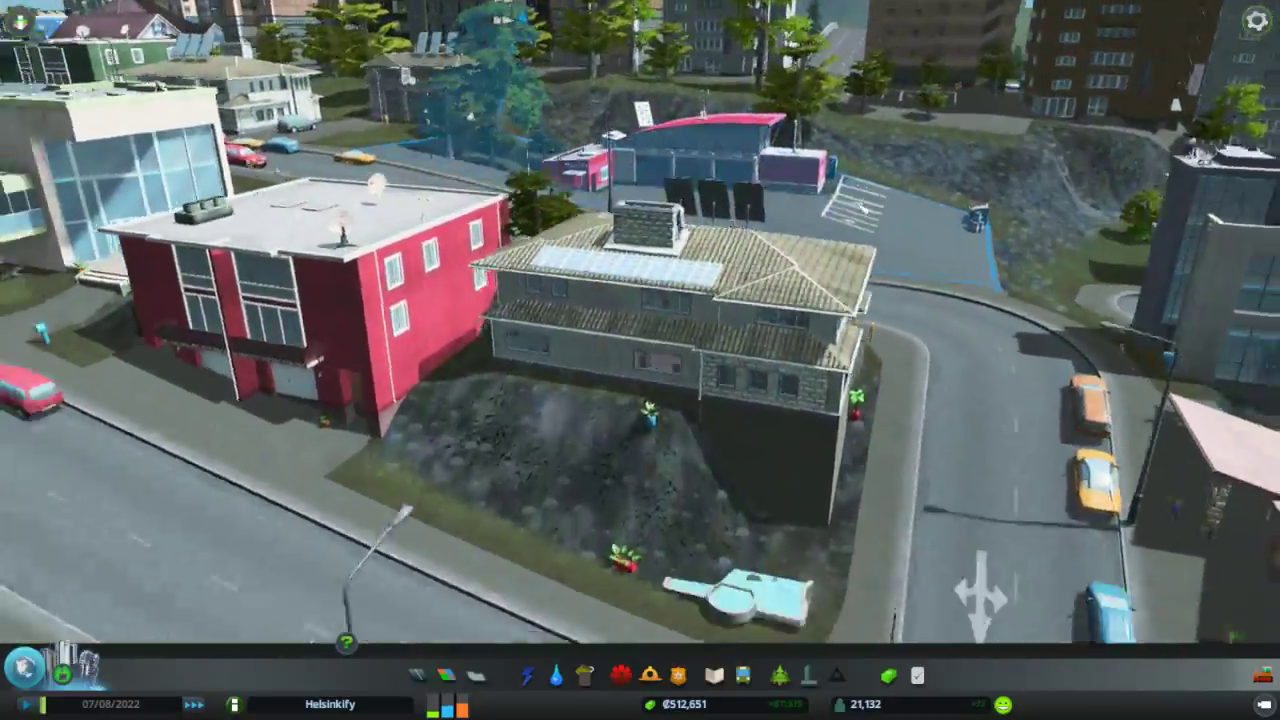
# Step: Look over the streets between the hillside firehouse and the one beside the Sunny Grain building
pyautogui.press('s')
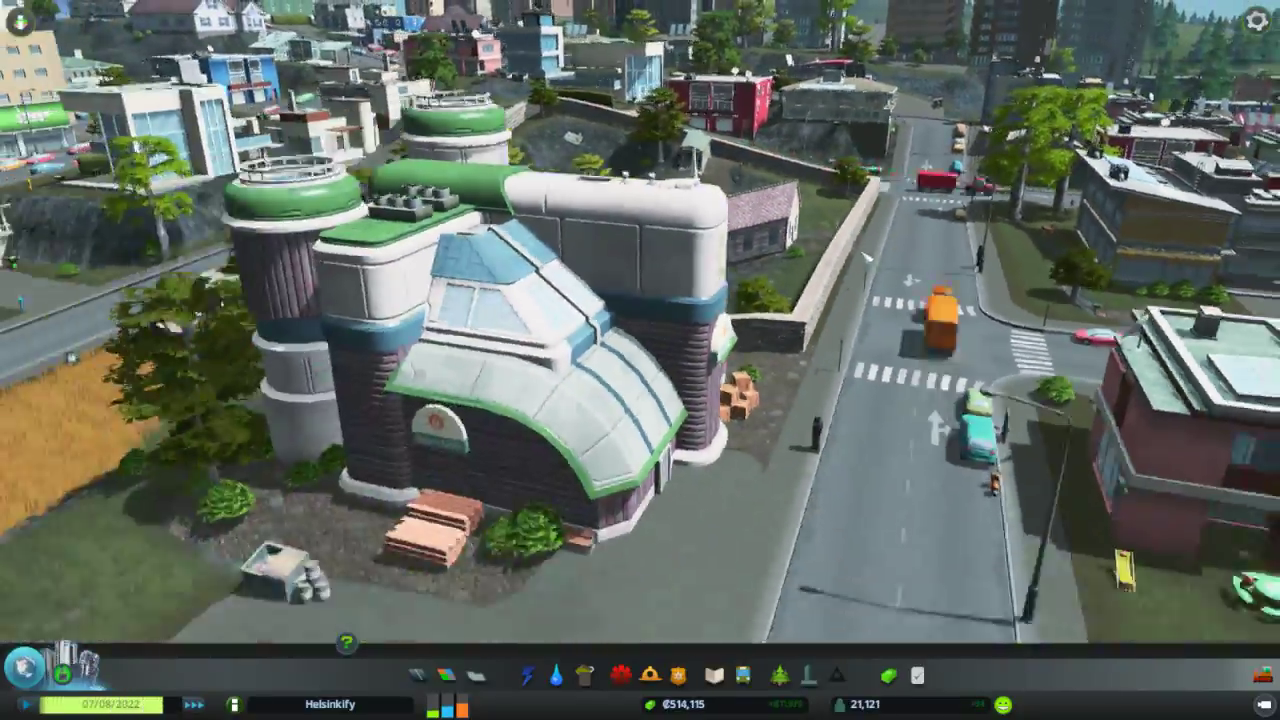
pyautogui.press('s')
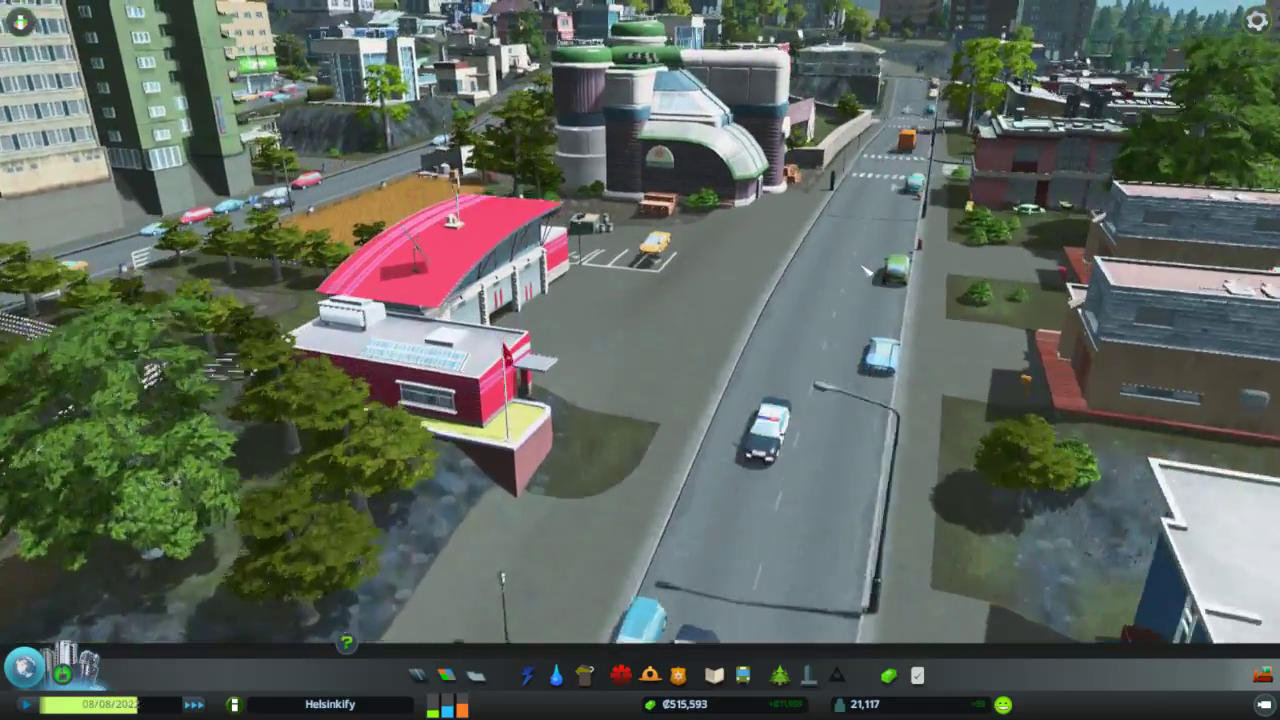
pyautogui.press('q')
pyautogui.press('s')
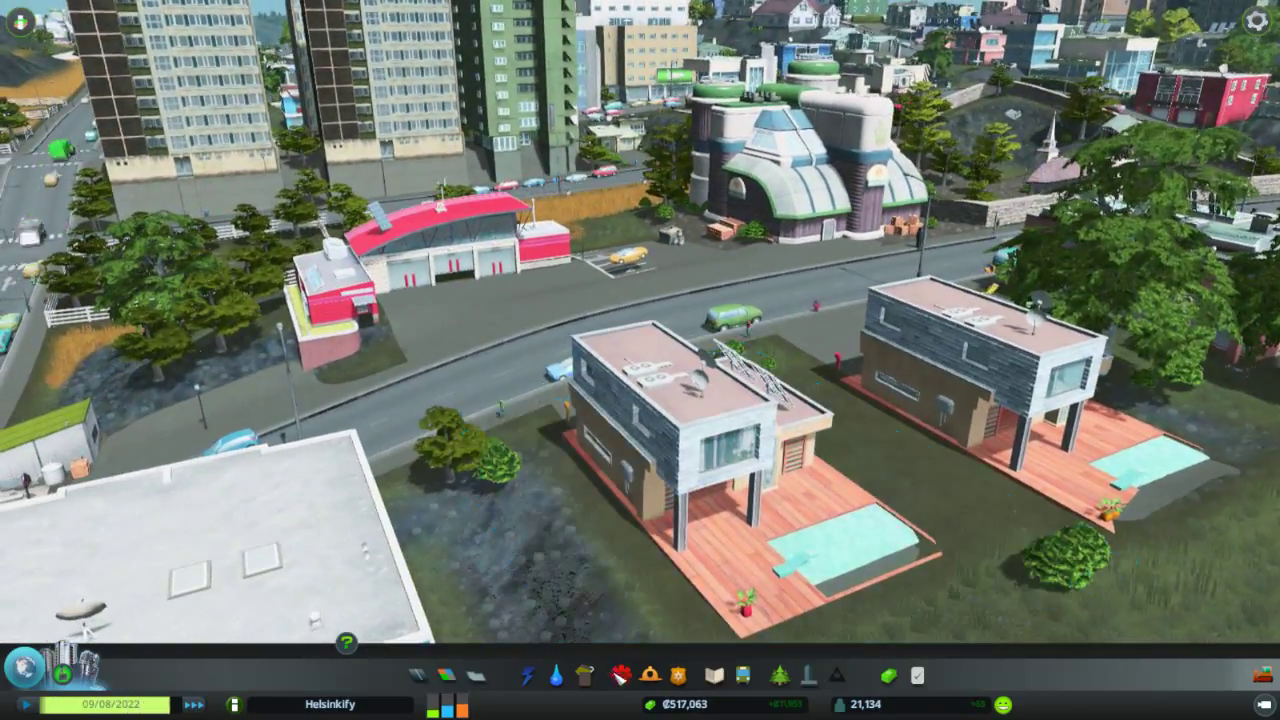
# Step: Place the clinic with its parking area on the free roadside plot opposite the fenced fields and leave the health view
pyautogui.click(621, 675)
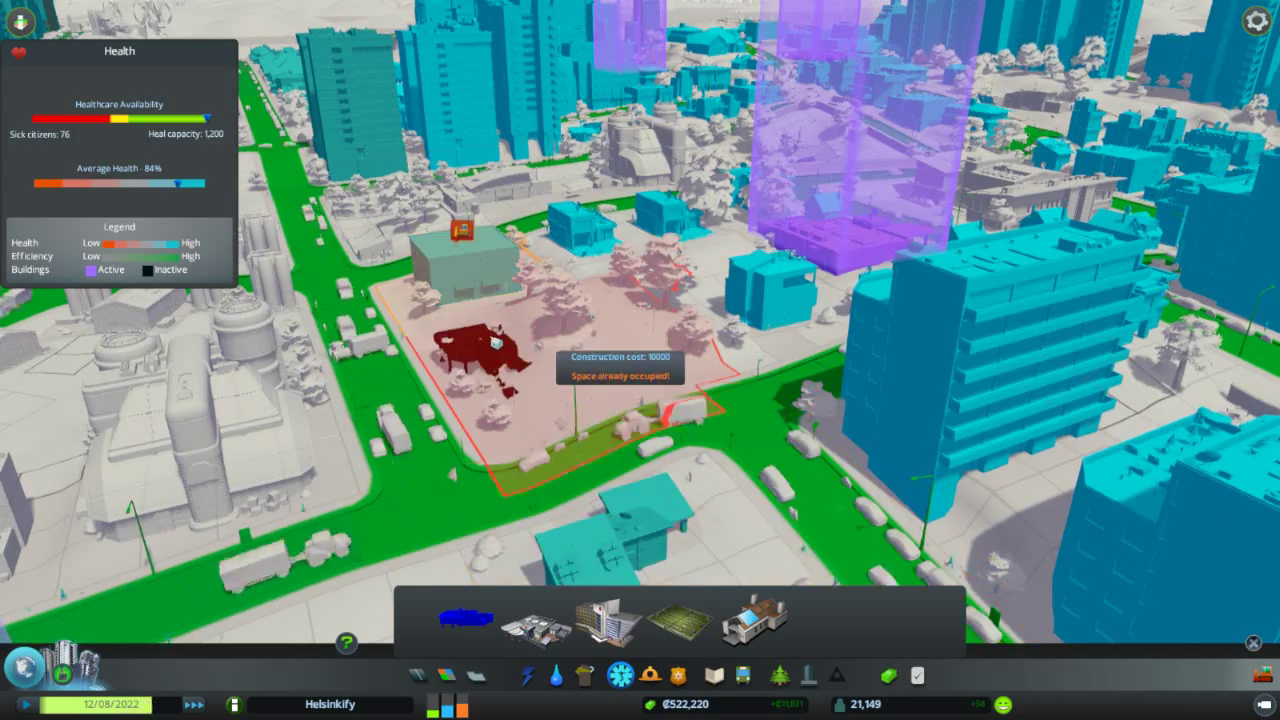
pyautogui.press('w')
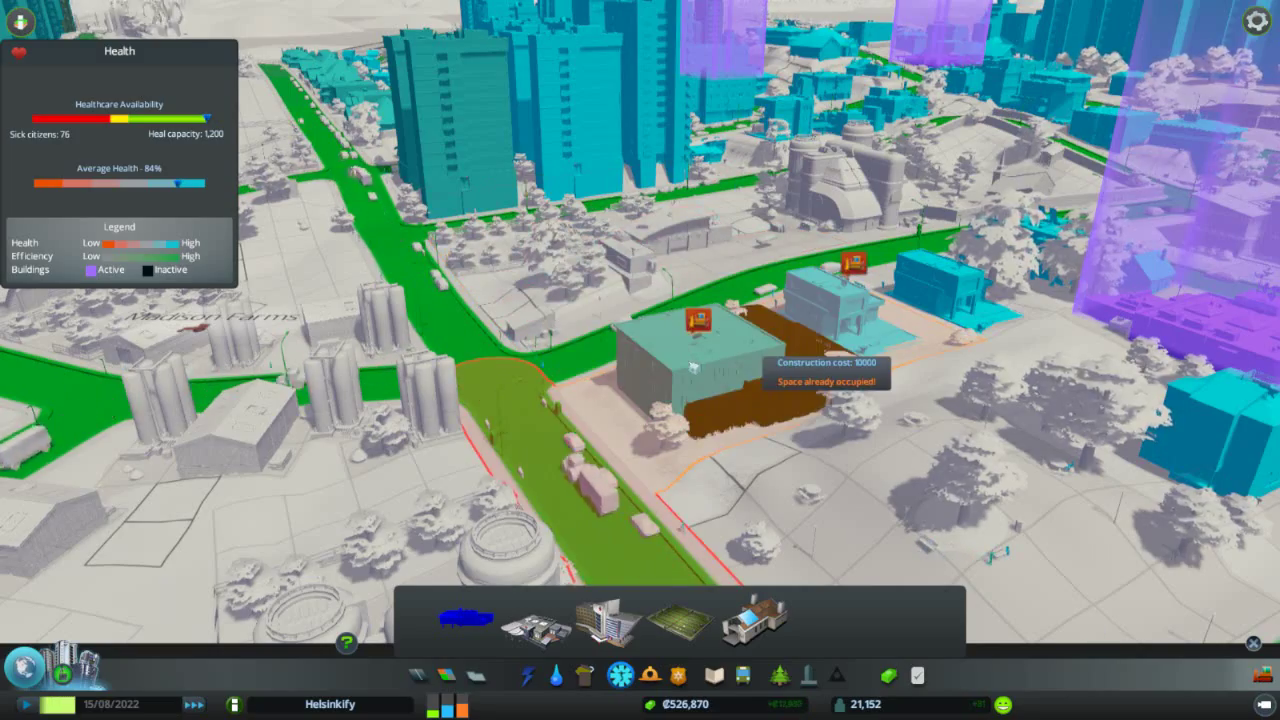
pyautogui.press('e')
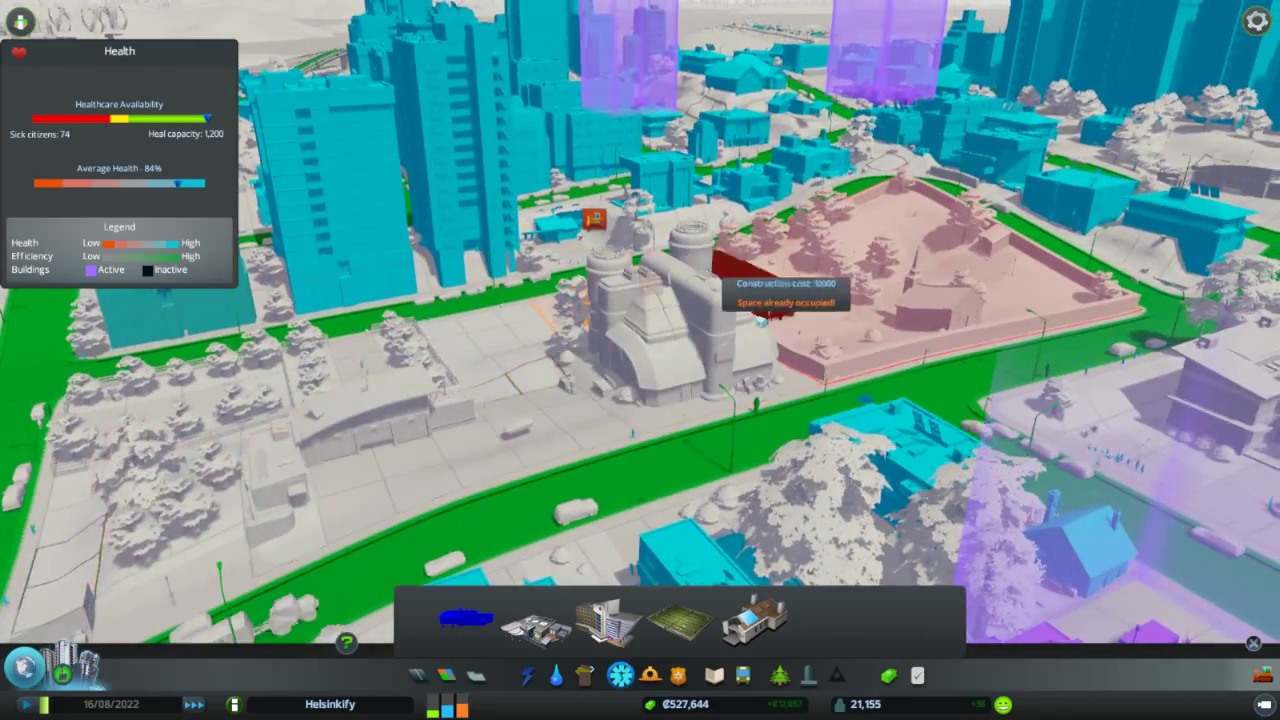
pyautogui.press('d')
pyautogui.press('a')
pyautogui.press('w')
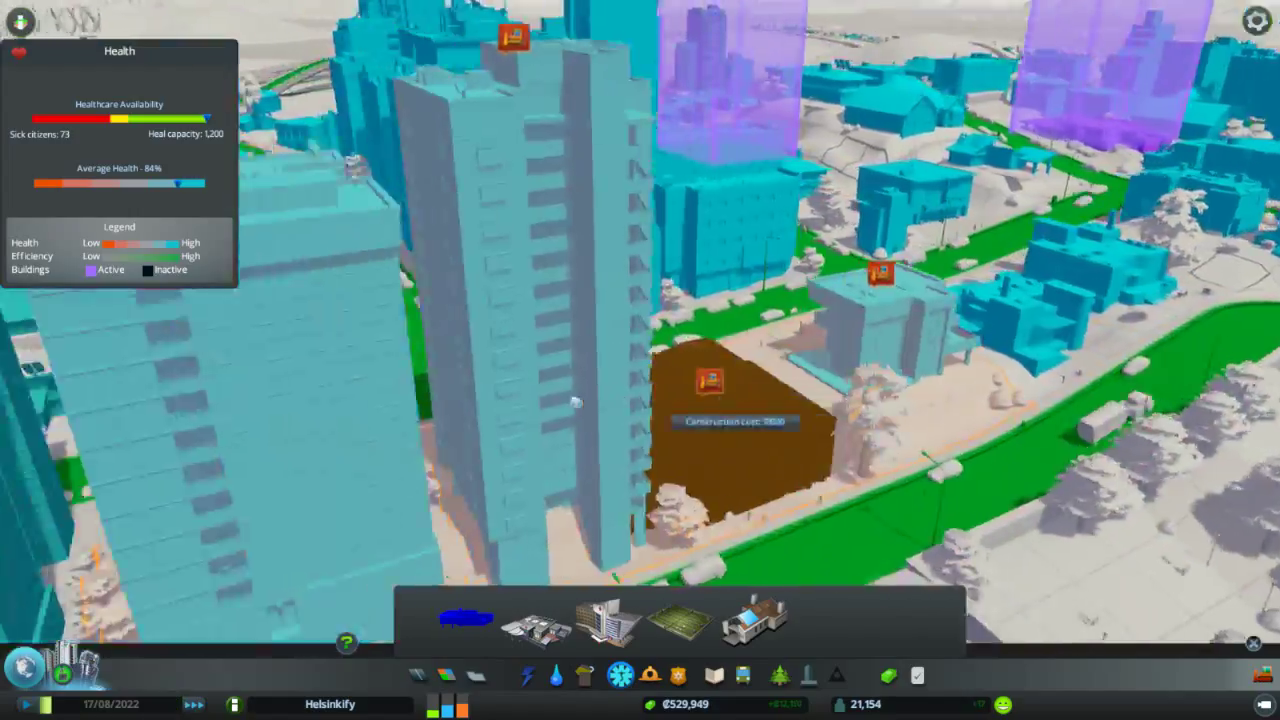
pyautogui.press('a')
pyautogui.press('s')
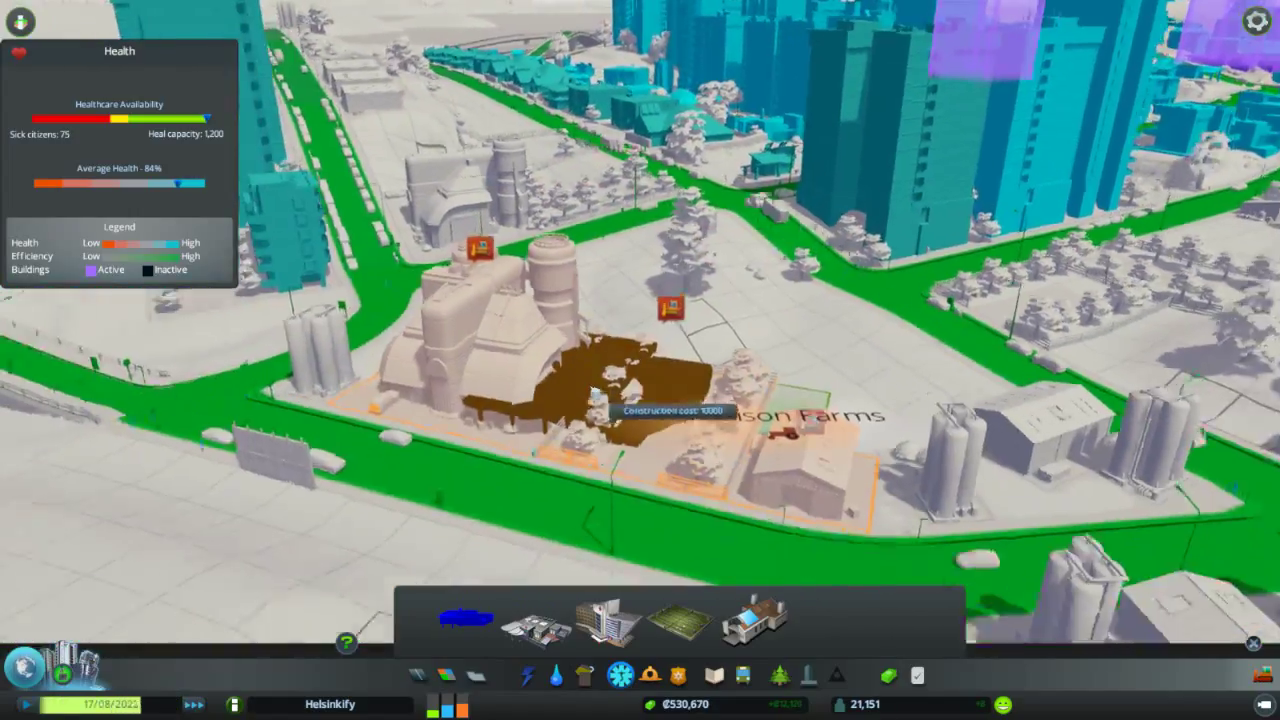
pyautogui.scroll(-3, 595, 393)
pyautogui.press('s')
pyautogui.press('d')
pyautogui.scroll(-3, 597, 410)
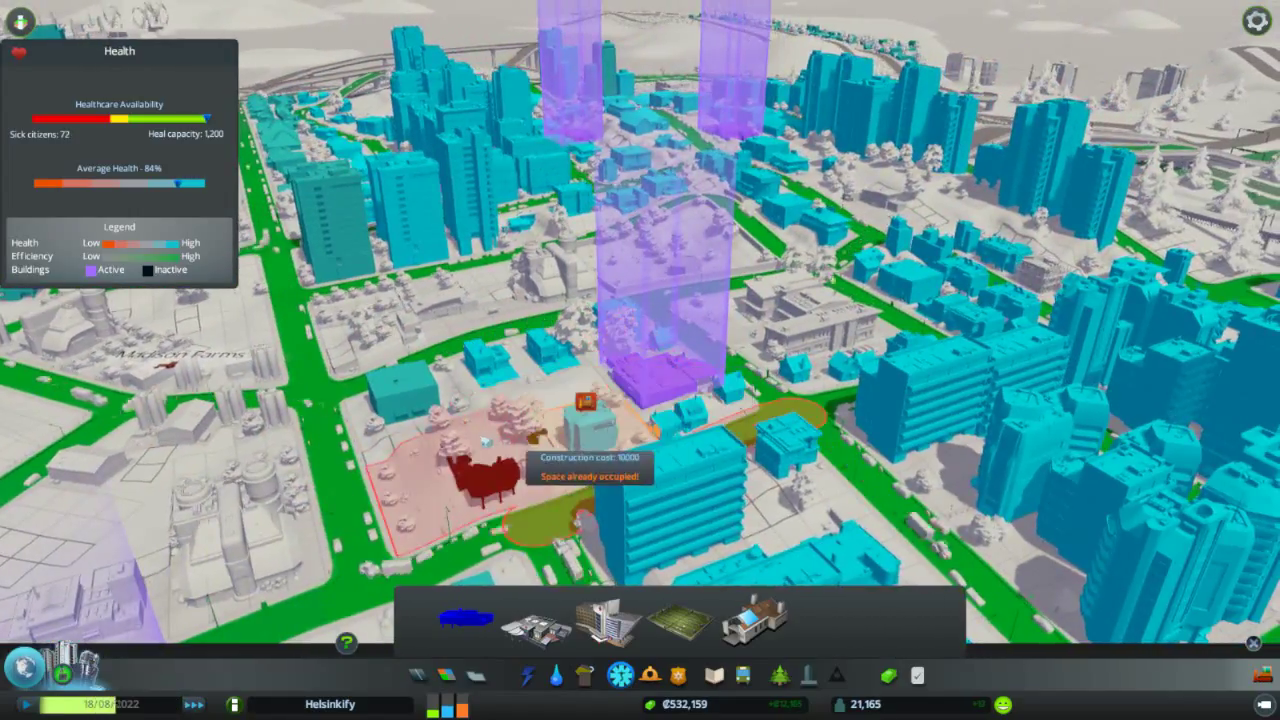
pyautogui.press('a')
pyautogui.press('w')
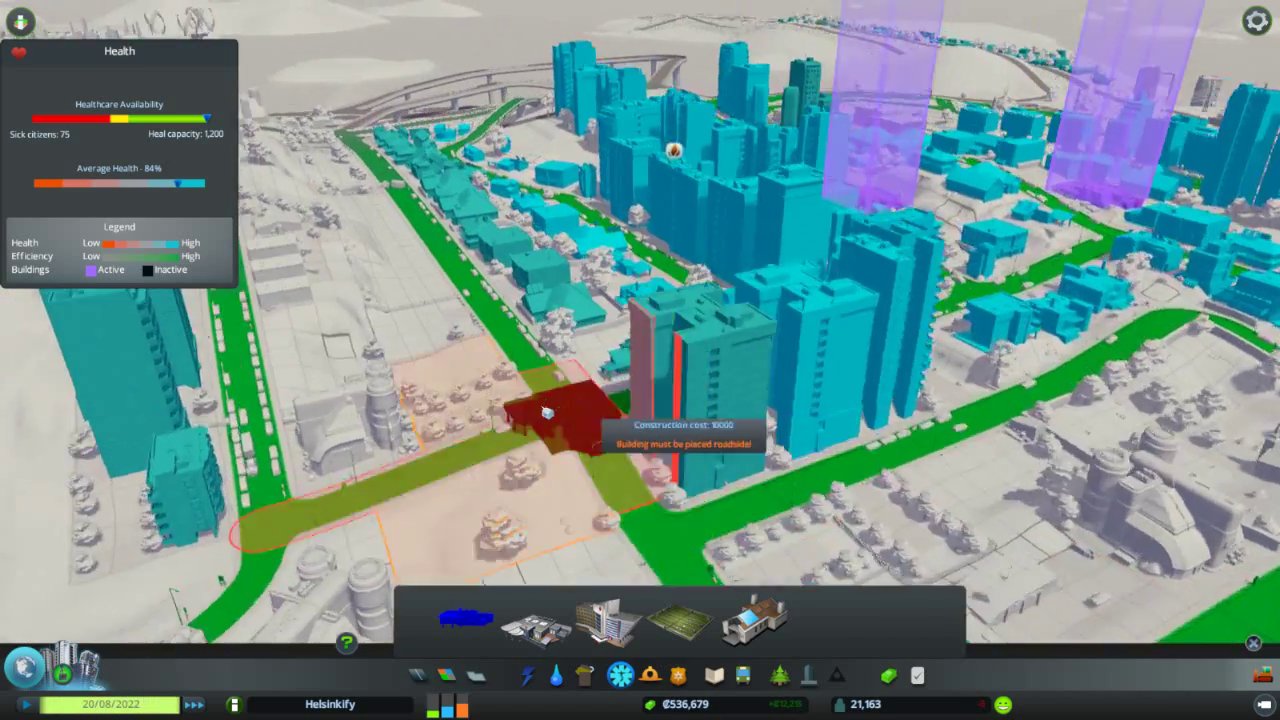
pyautogui.press('a')
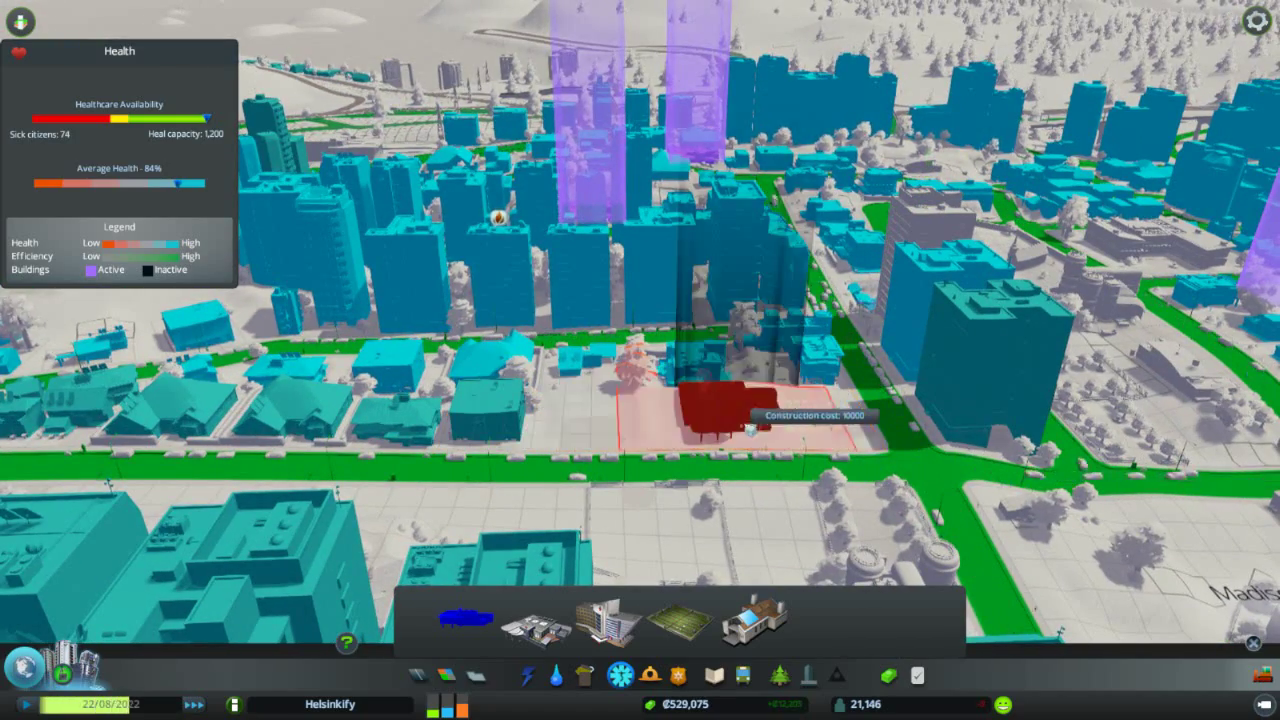
pyautogui.scroll(3, 748, 469)
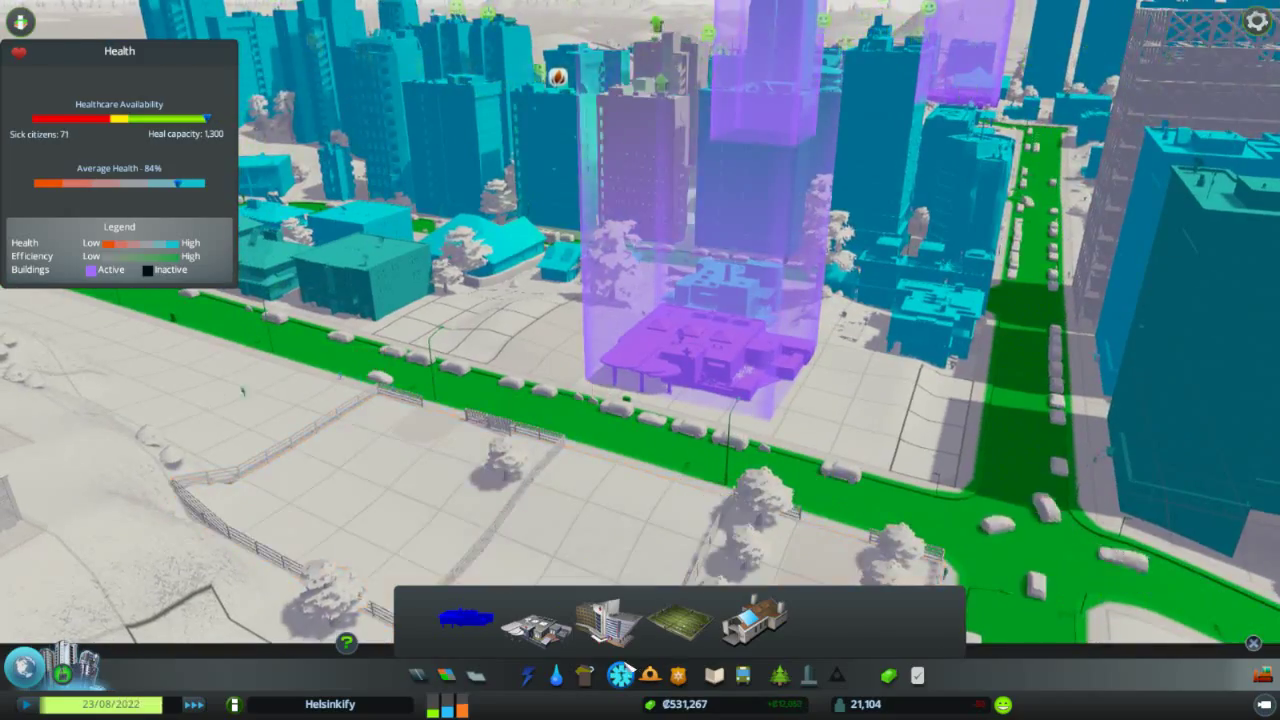
pyautogui.click(621, 676)
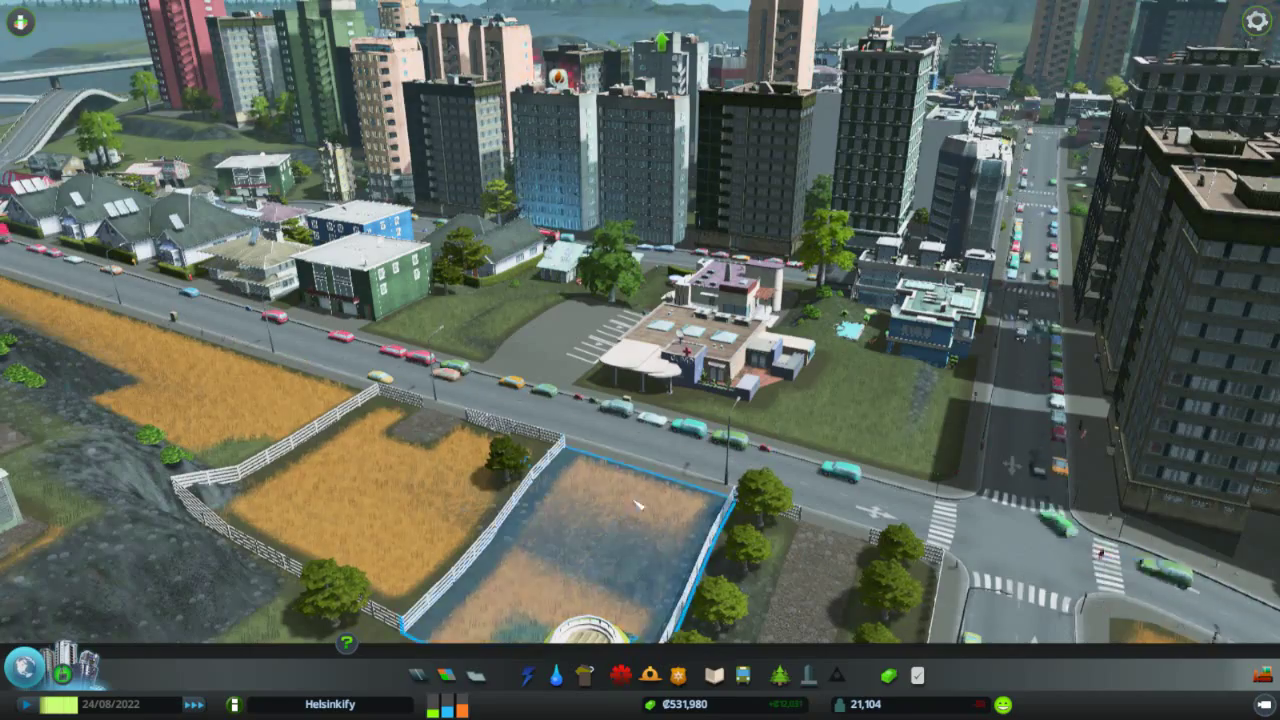
# Step: Examine the clinic, its parking bays and the cars along its street from several angles
pyautogui.press('a')
pyautogui.scroll(2, 895, 411)
pyautogui.press('d')
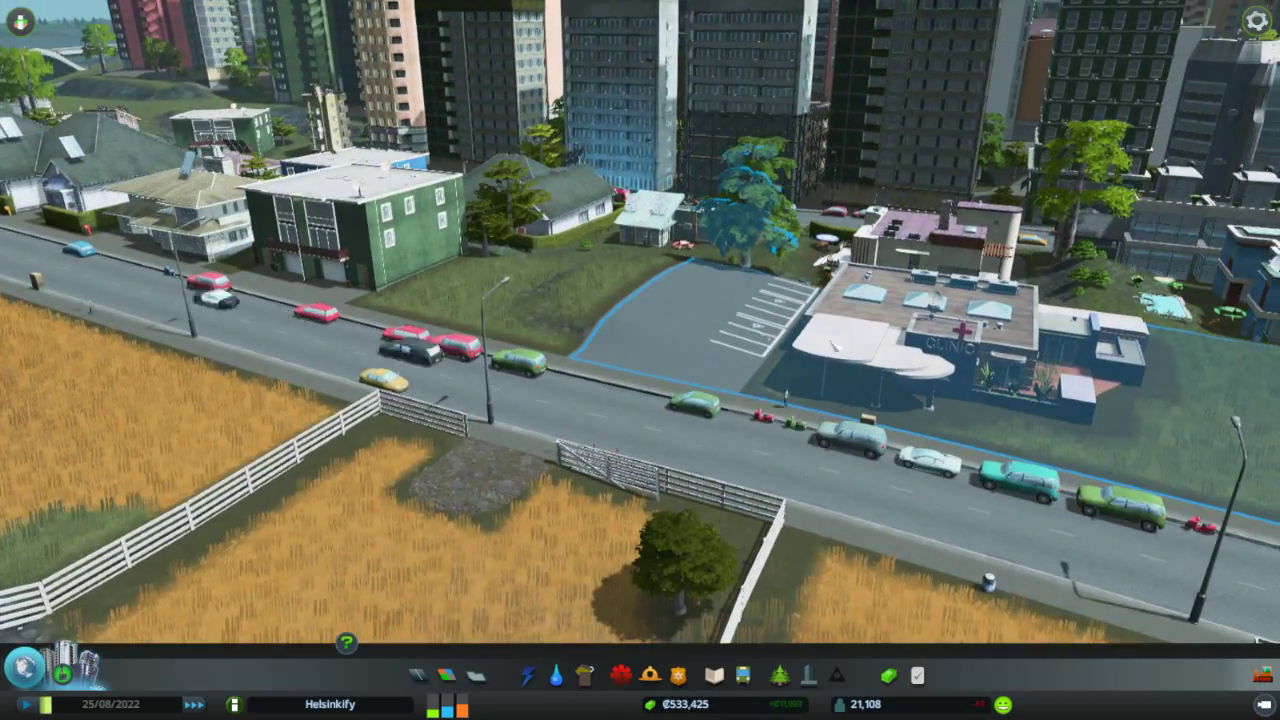
pyautogui.press('q')
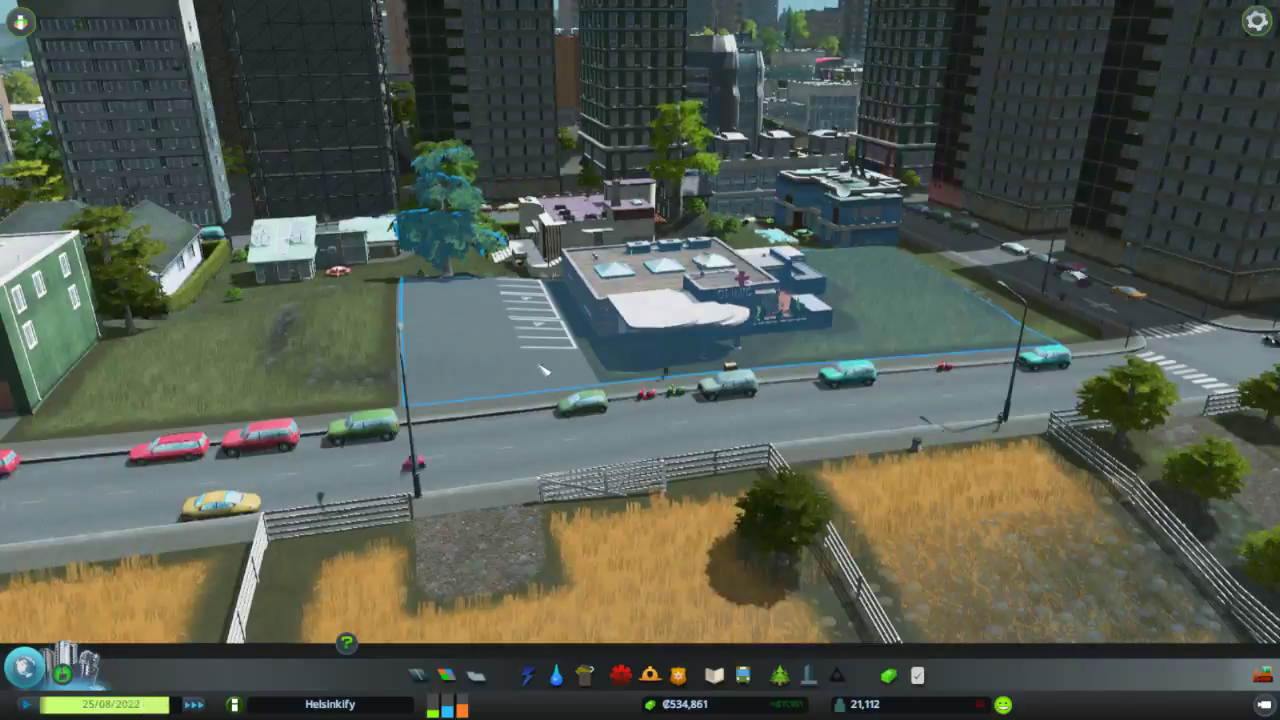
pyautogui.press('s')
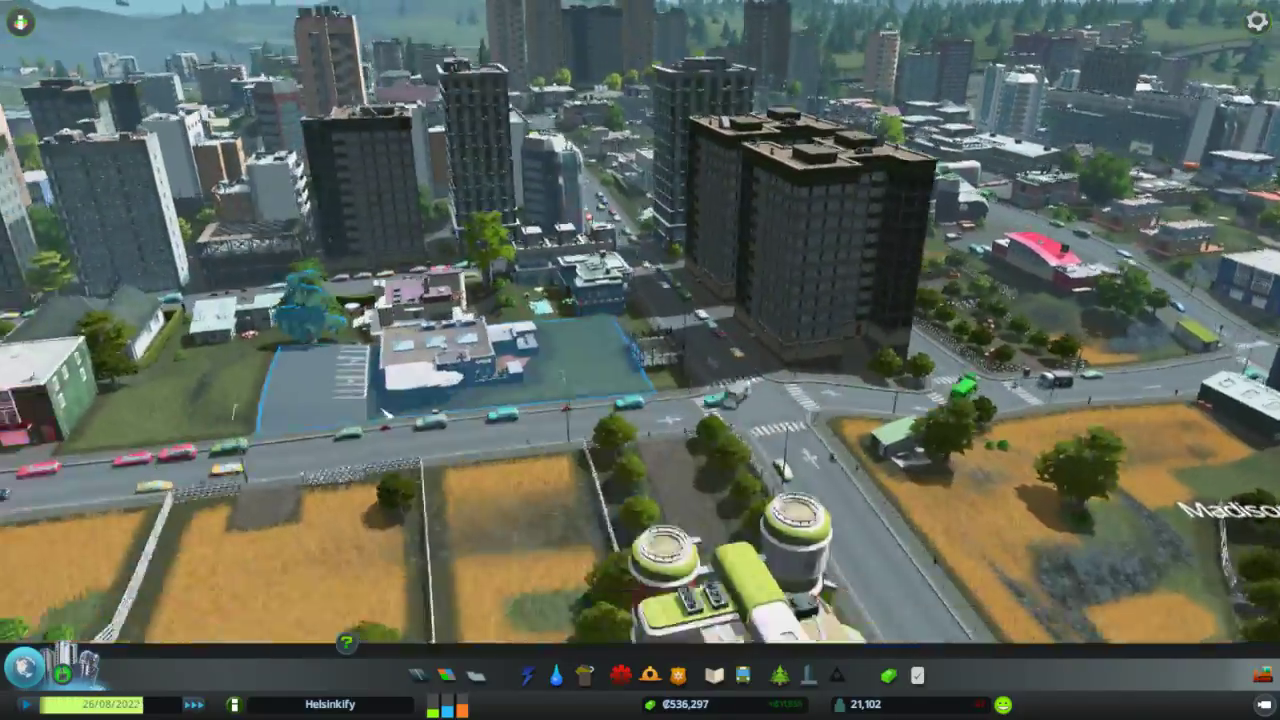
pyautogui.press('q')
pyautogui.press('w')
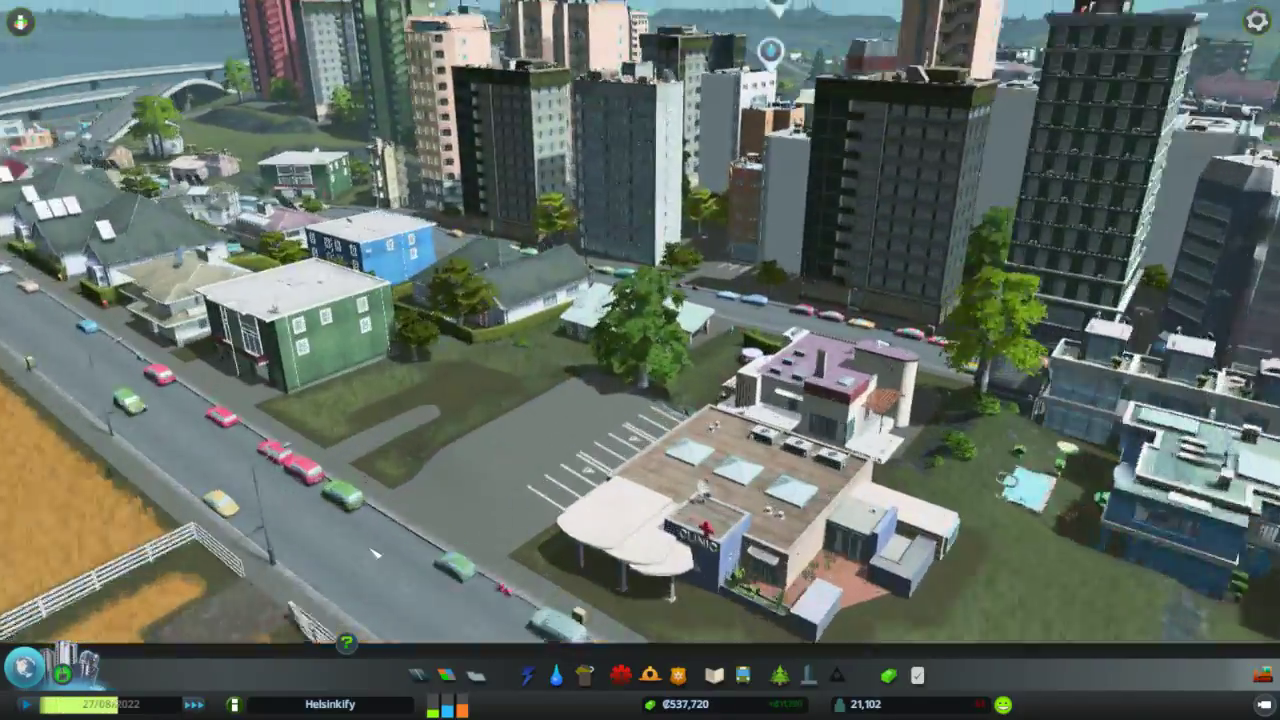
pyautogui.press('a')
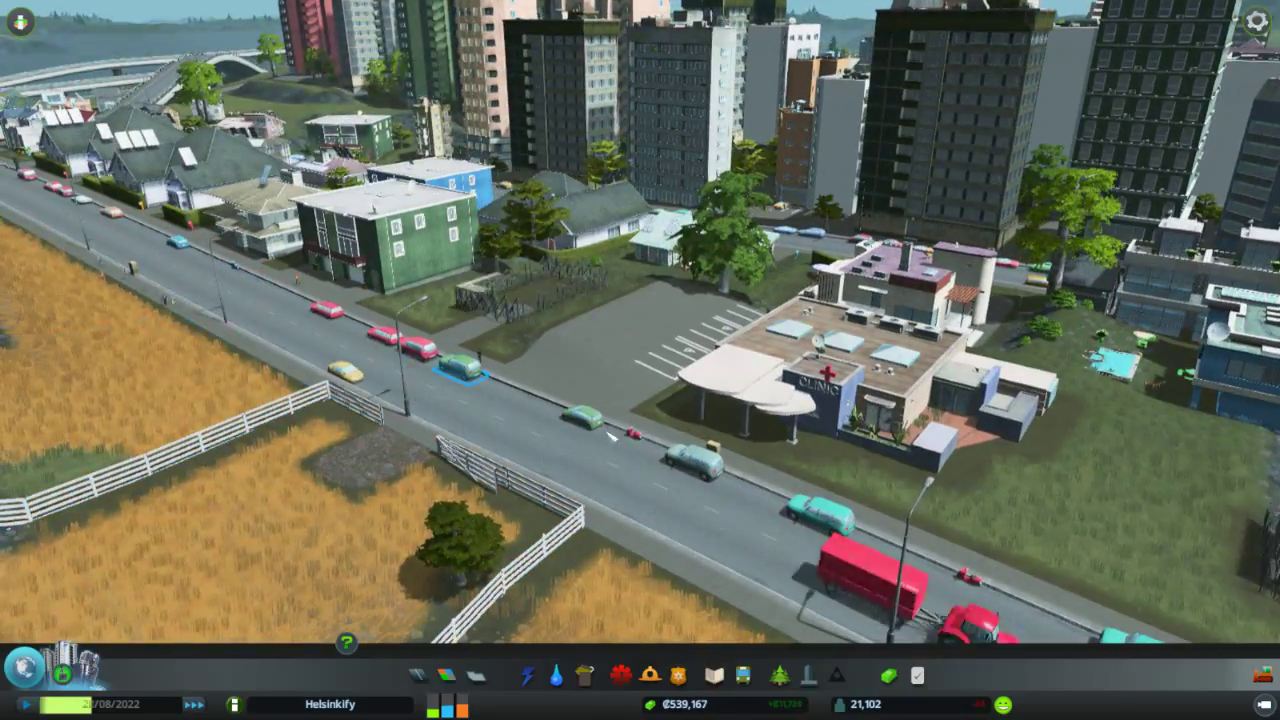
pyautogui.press('d')
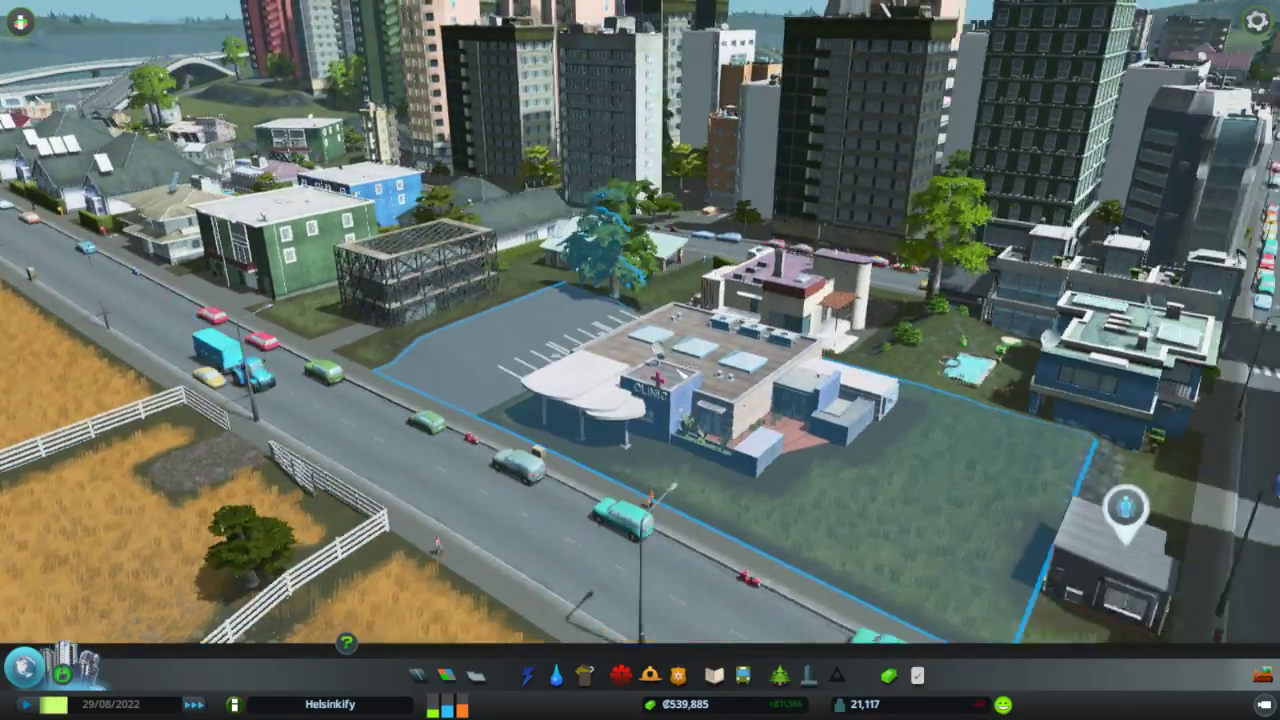
# Step: Inspect the parking bays of the firehouse beside the Sunny Grain building and open the details of the parked sedan
pyautogui.press('d')
pyautogui.press('w')
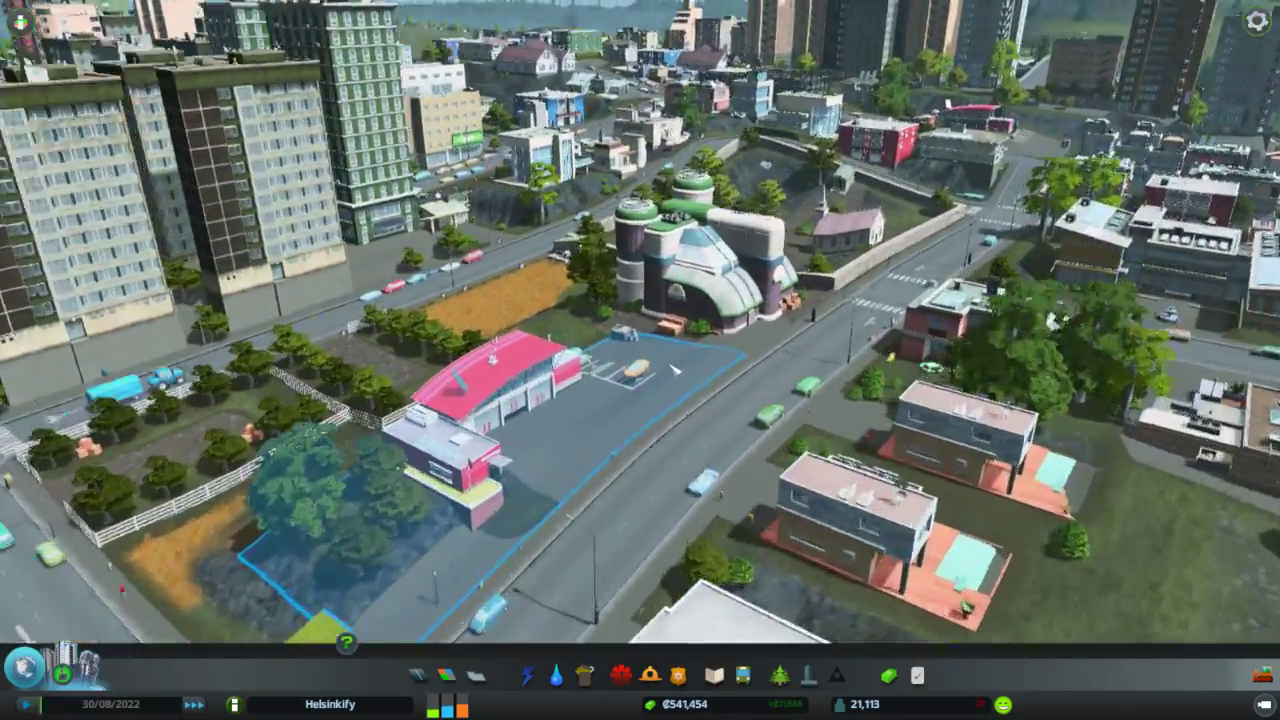
pyautogui.press('q')
pyautogui.scroll(3, 520, 440)
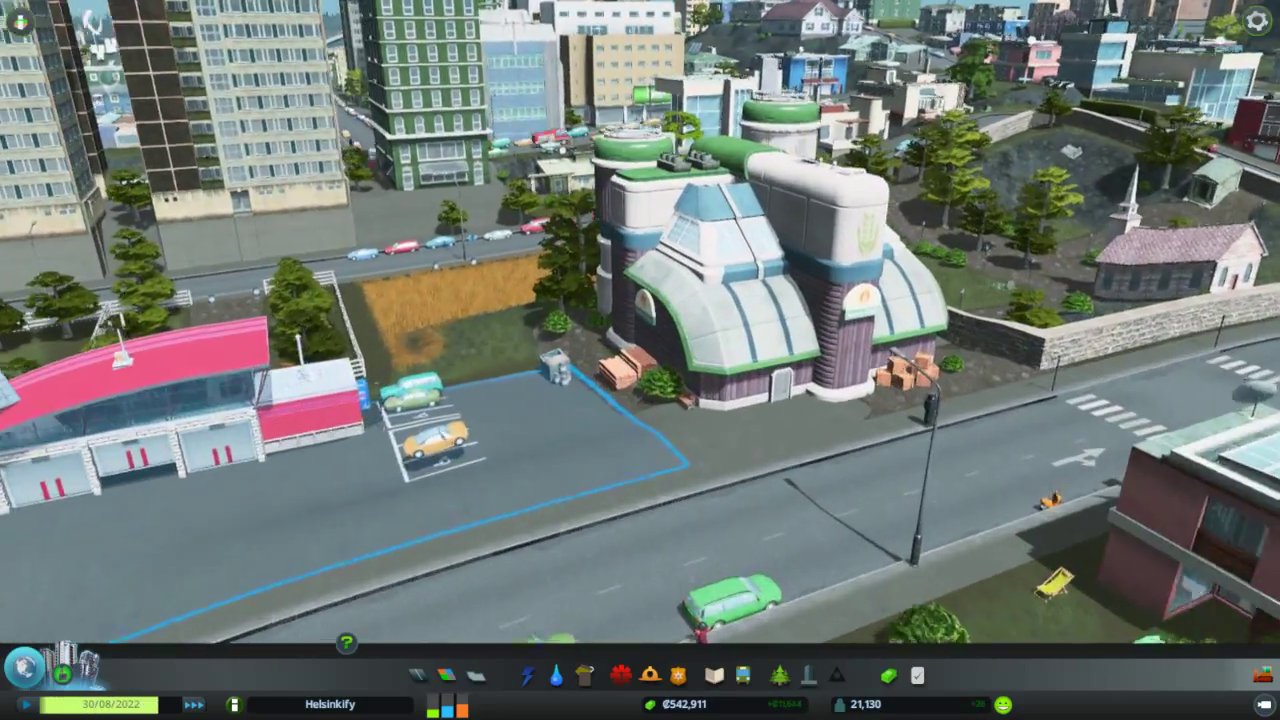
pyautogui.press('q')
pyautogui.scroll(-2, 480, 450)
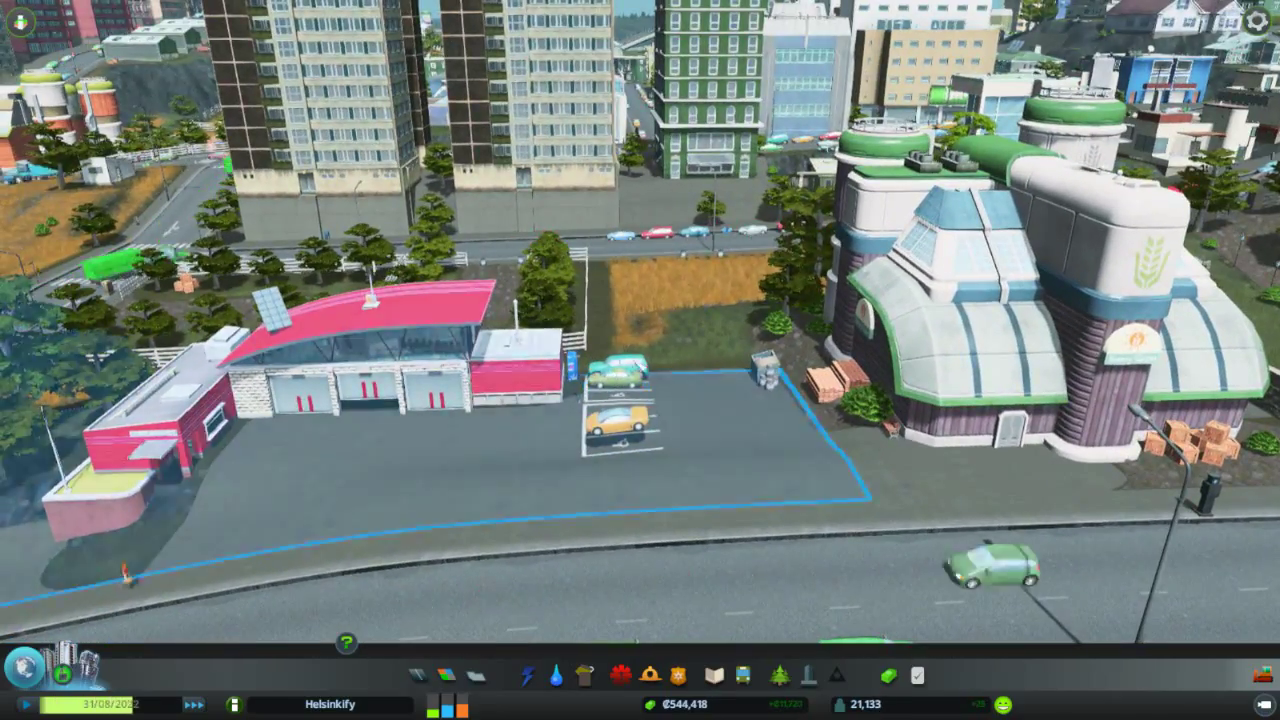
pyautogui.scroll(2, 640, 400)
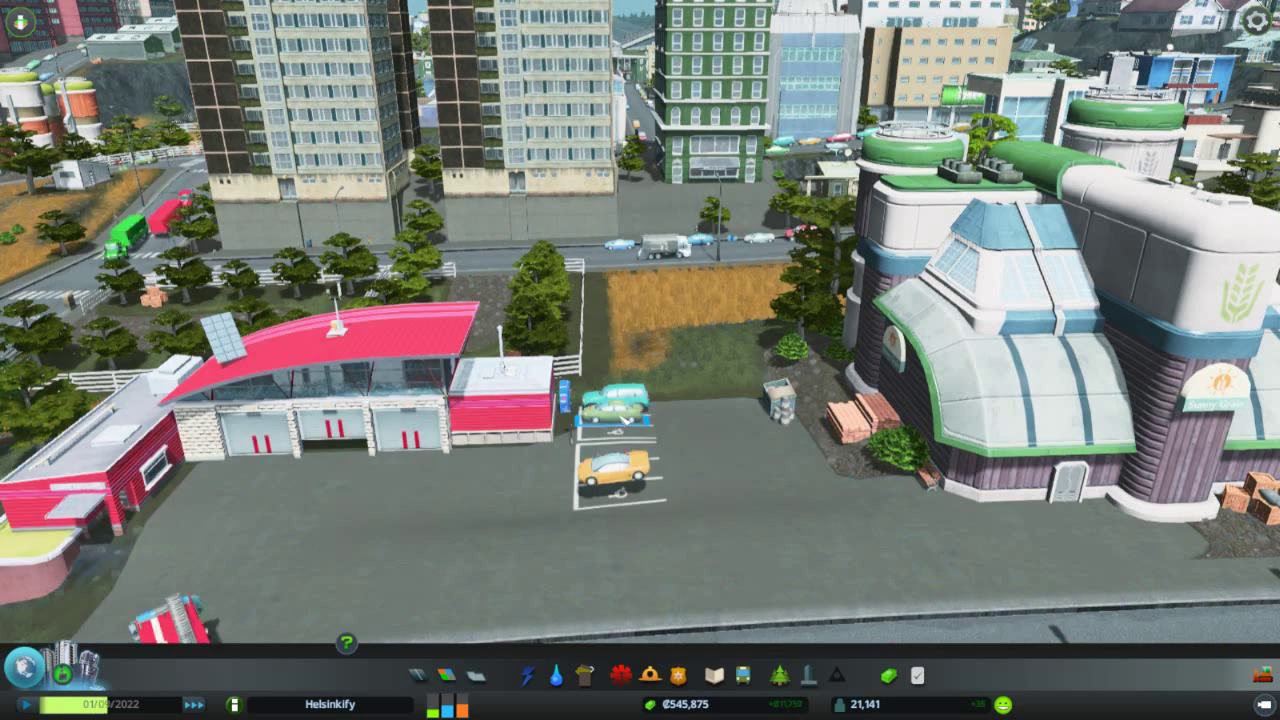
pyautogui.click(620, 424)
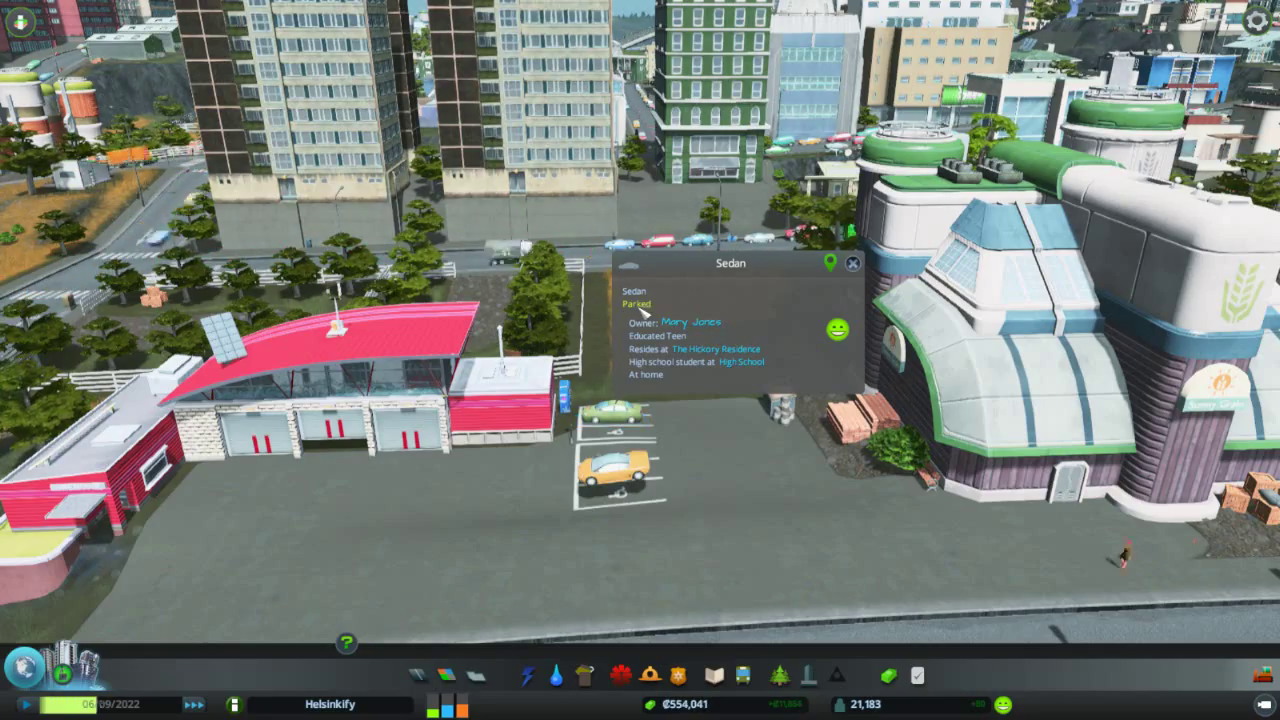
# Step: Examine the hillside firehouse's parking lot, checking and closing the building's details
pyautogui.press('e')
pyautogui.press('q')
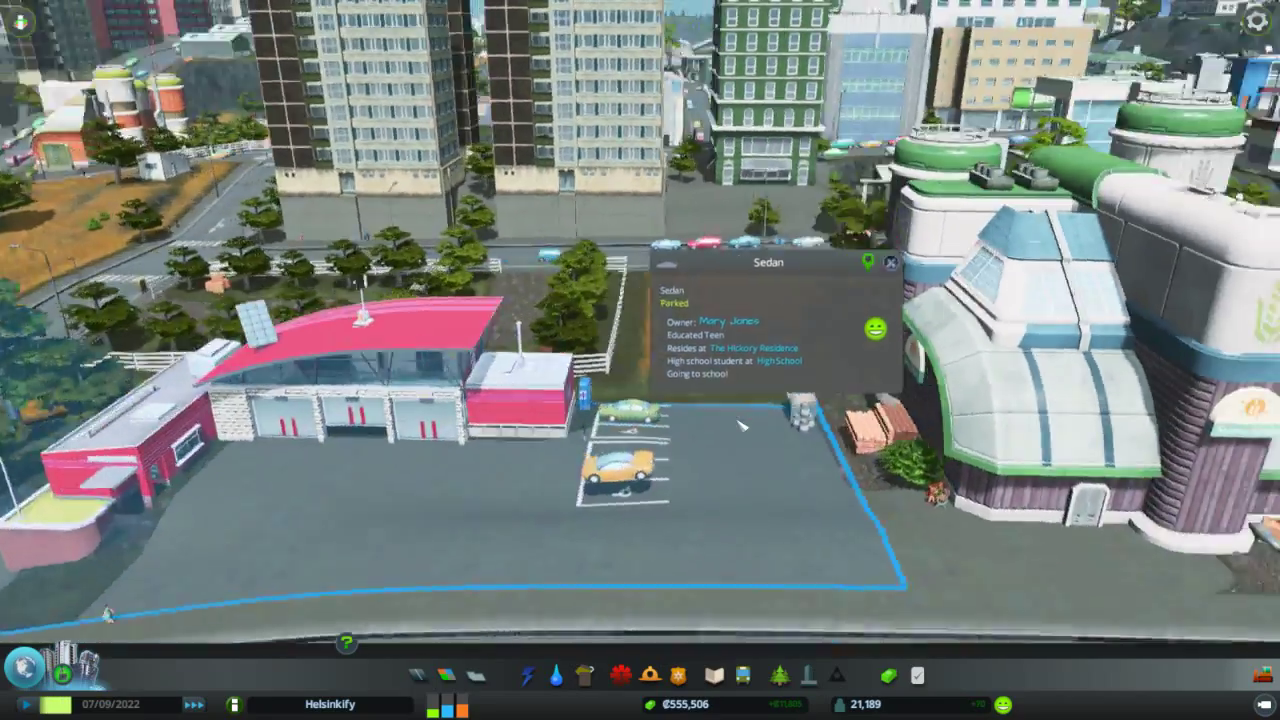
pyautogui.press('w')
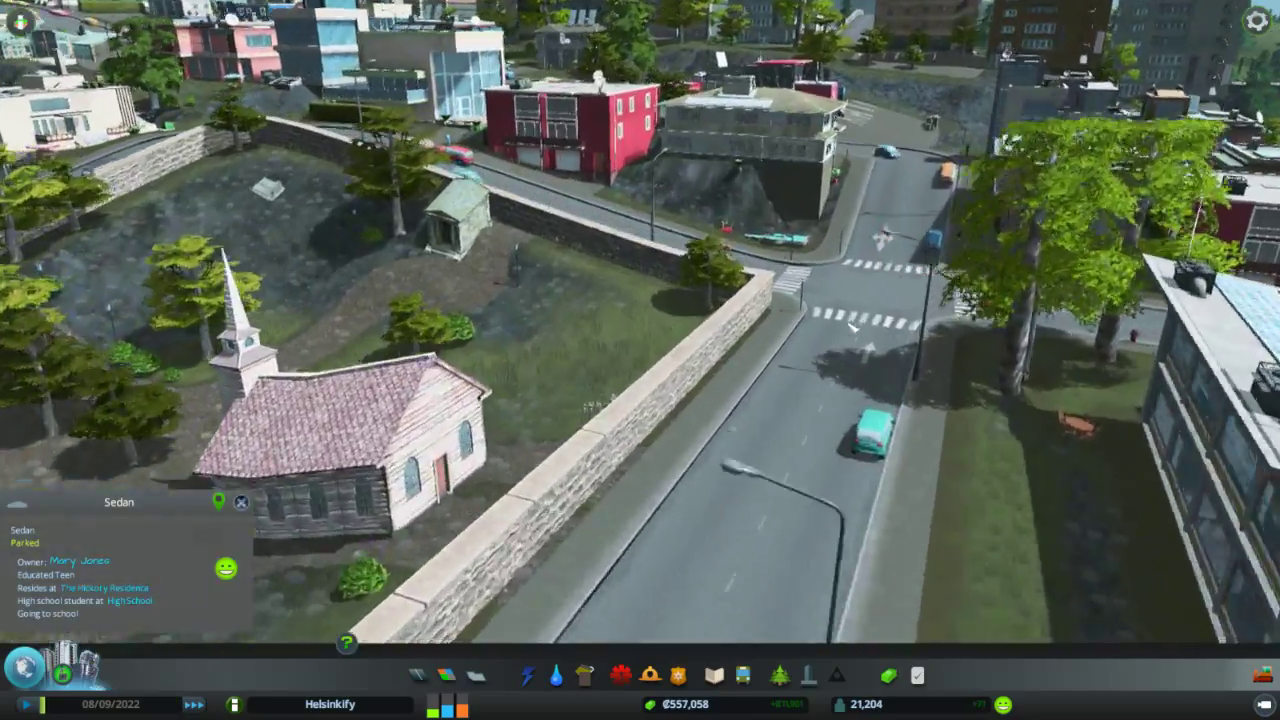
pyautogui.press('w')
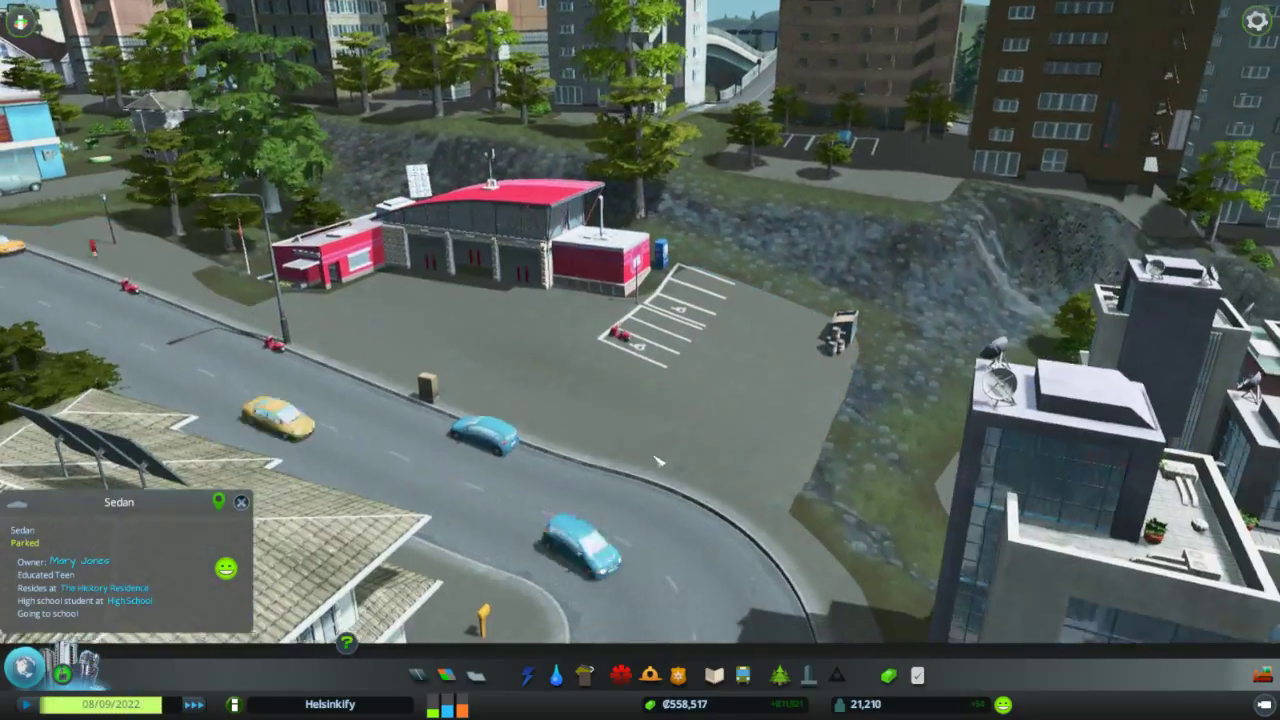
pyautogui.click(600, 358)
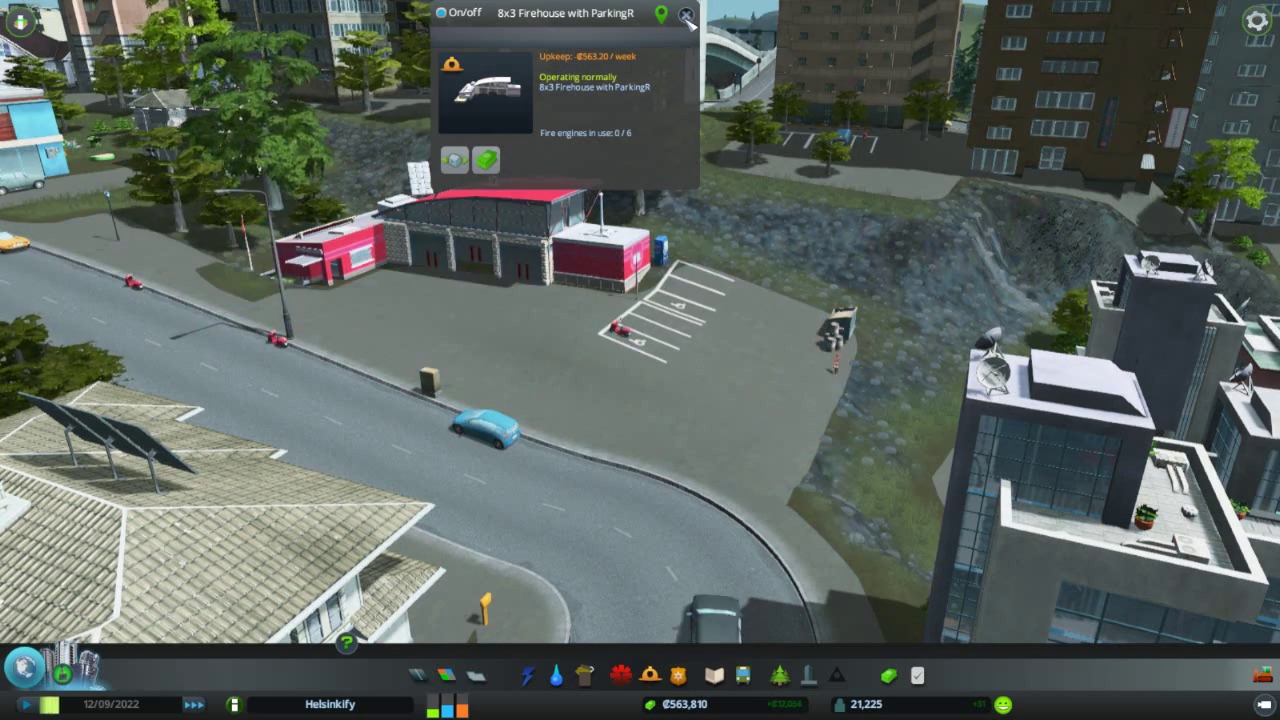
pyautogui.press('Escape')
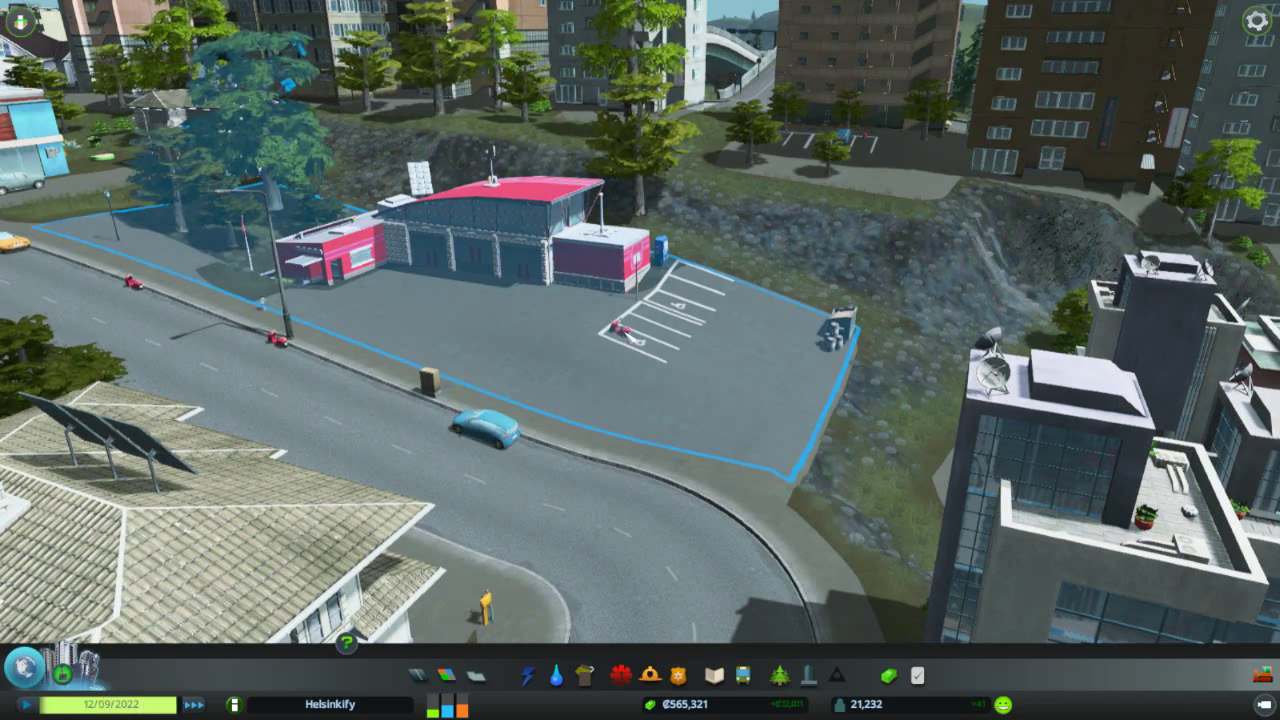
pyautogui.press('a')
pyautogui.press('w')
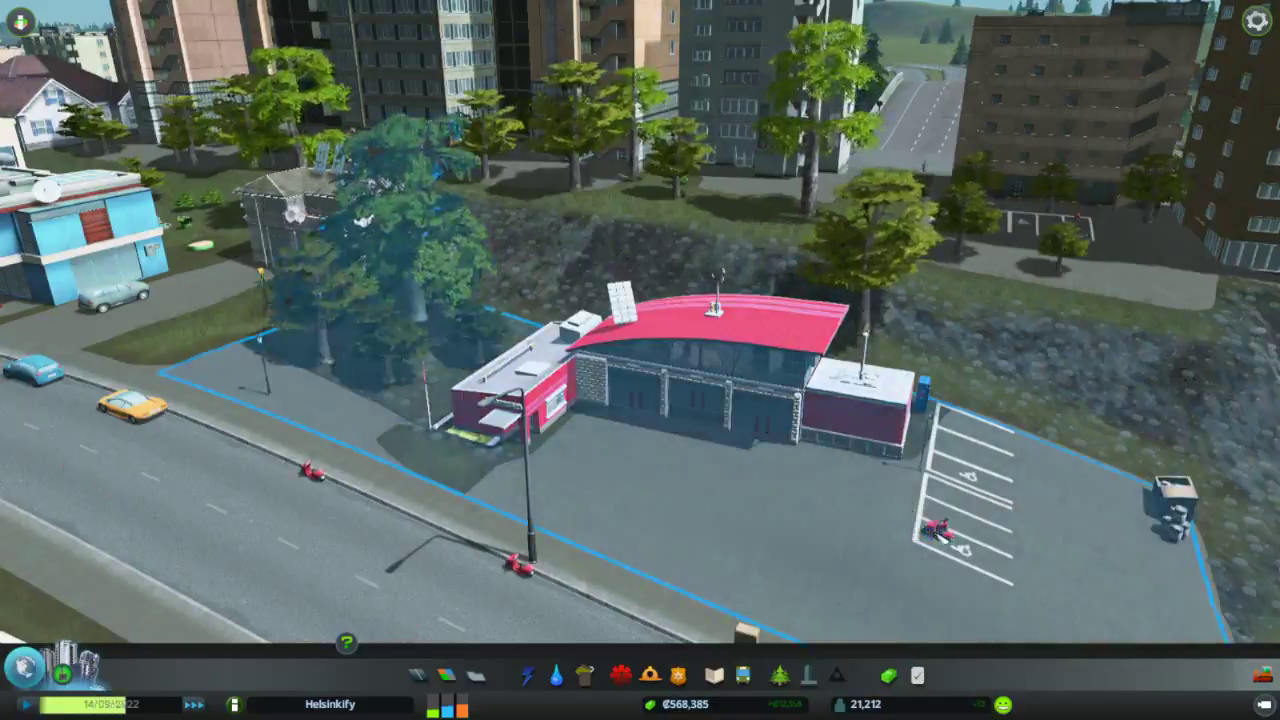
# Step: Re-examine the parking bays of the firehouse beside the Sunny Grain building and open the details of its parked sports car
pyautogui.press('s')
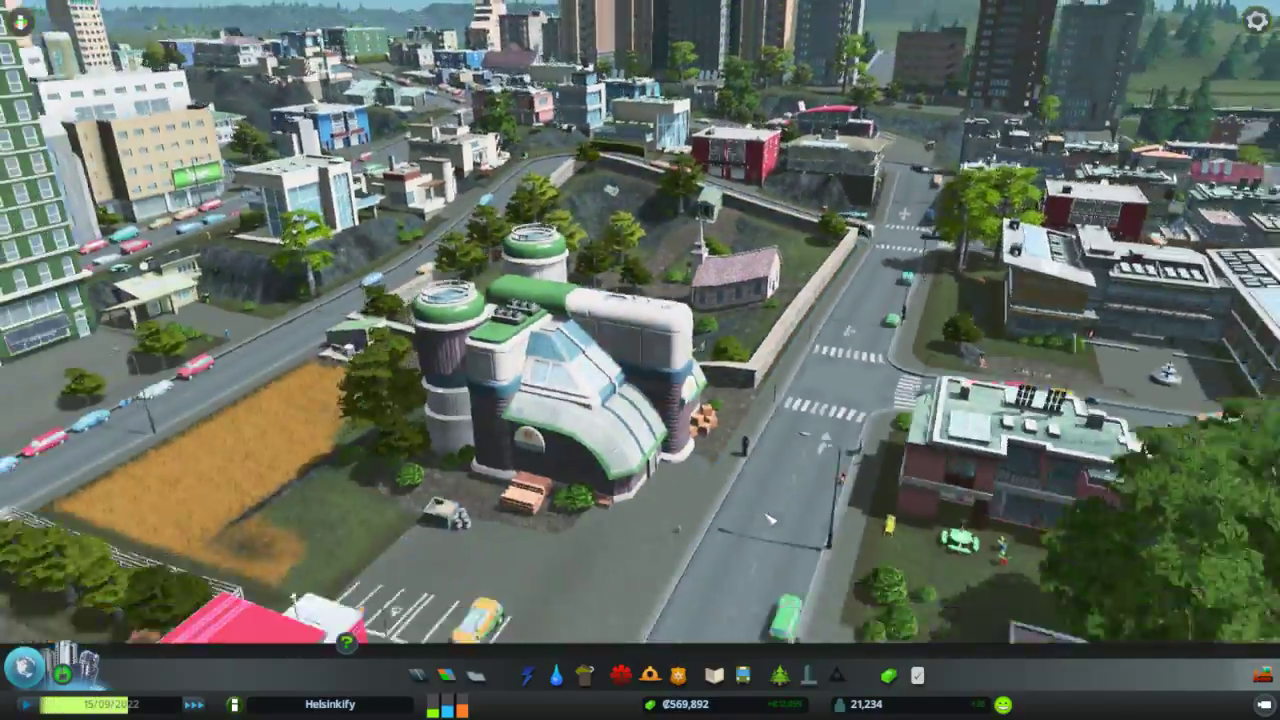
pyautogui.press('s')
pyautogui.scroll(5, 640, 360)
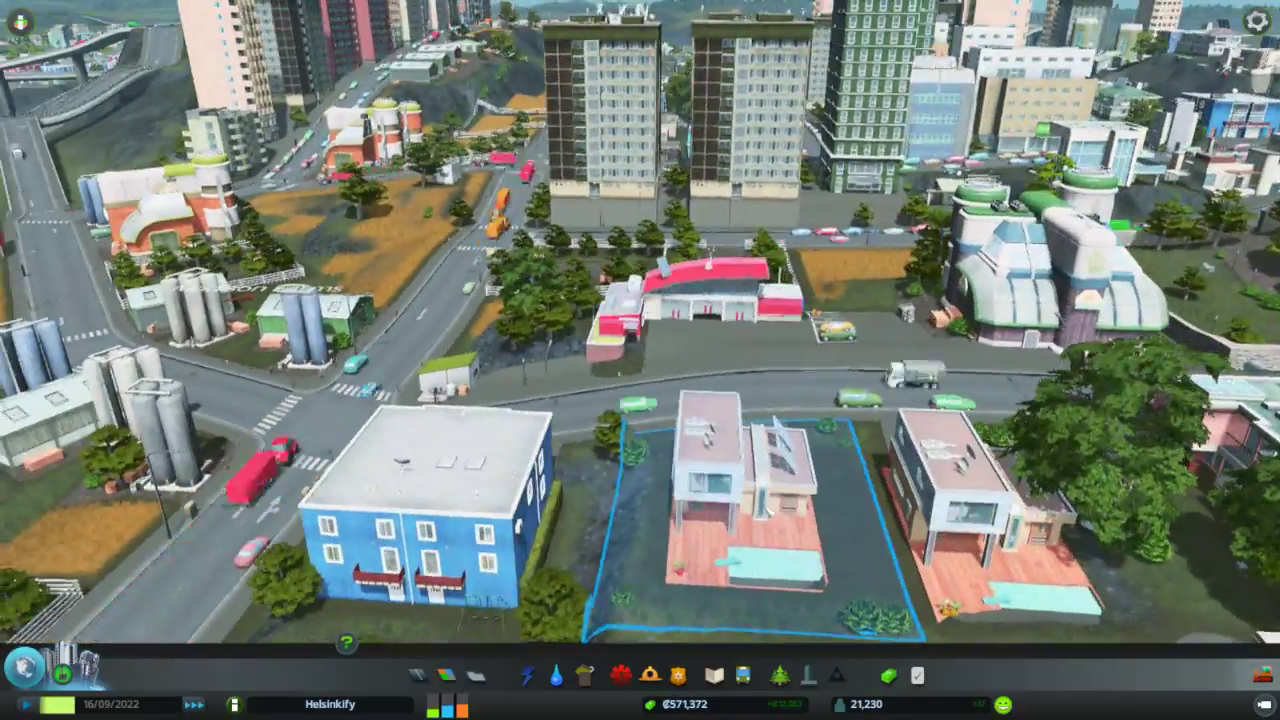
pyautogui.scroll(5, 595, 502)
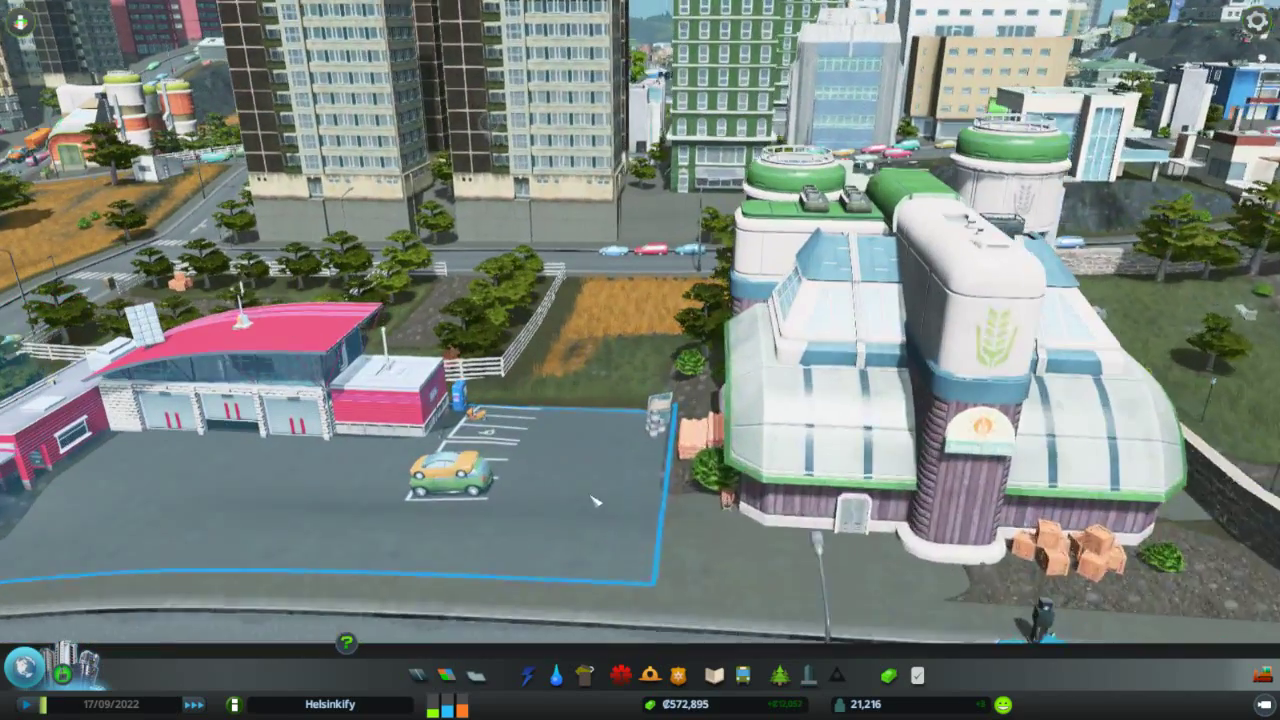
pyautogui.press('a')
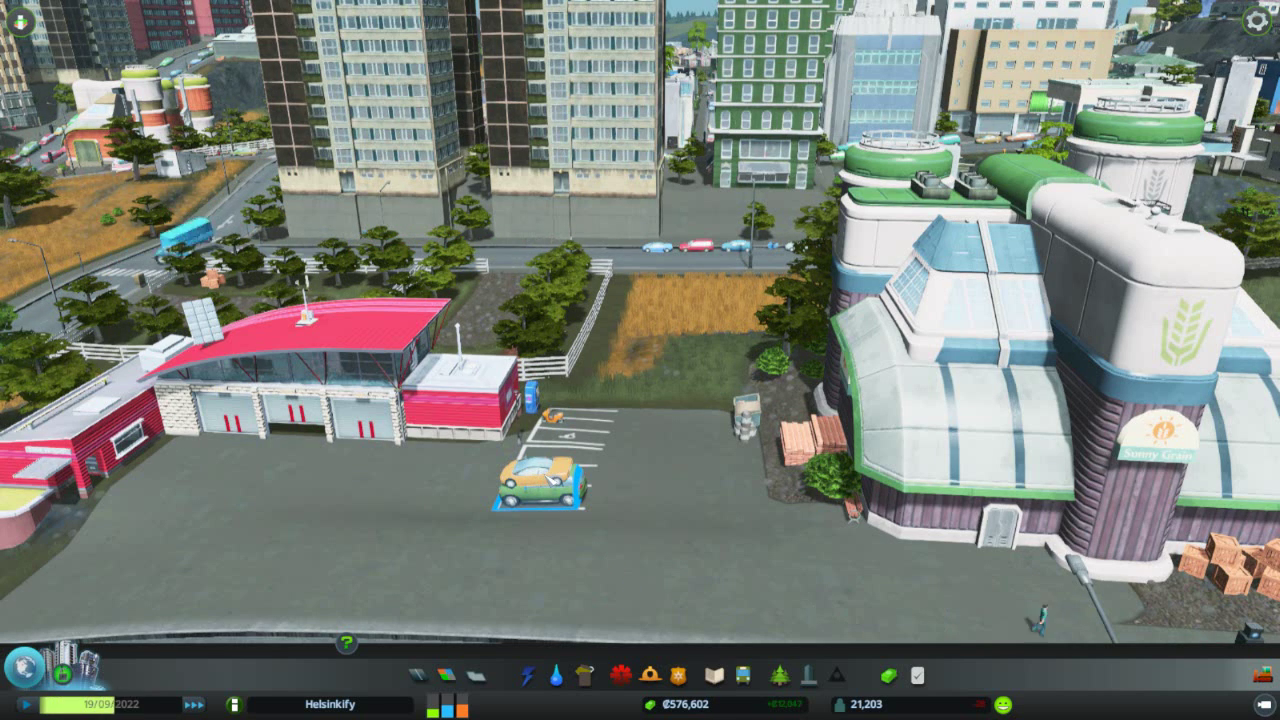
pyautogui.click(540, 483)
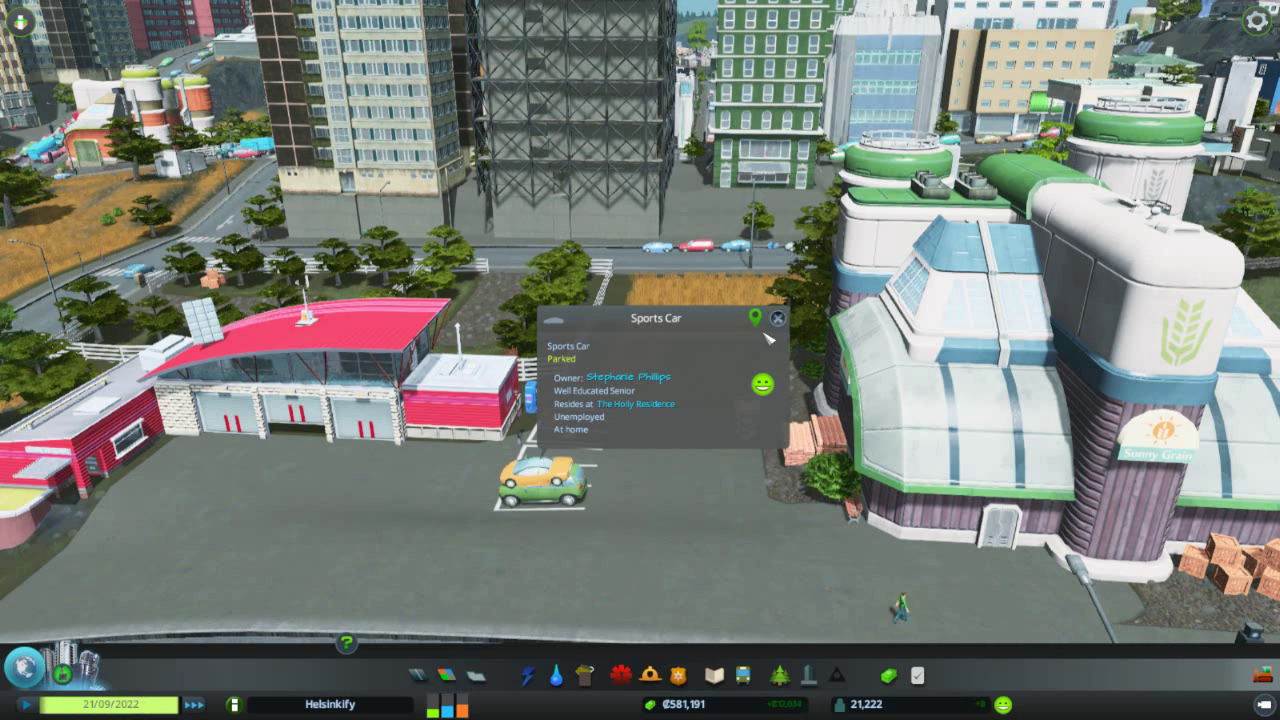
# Step: Close the sports car's details and check the details of the scooter parked in the firehouse's bays
pyautogui.click(777, 318)
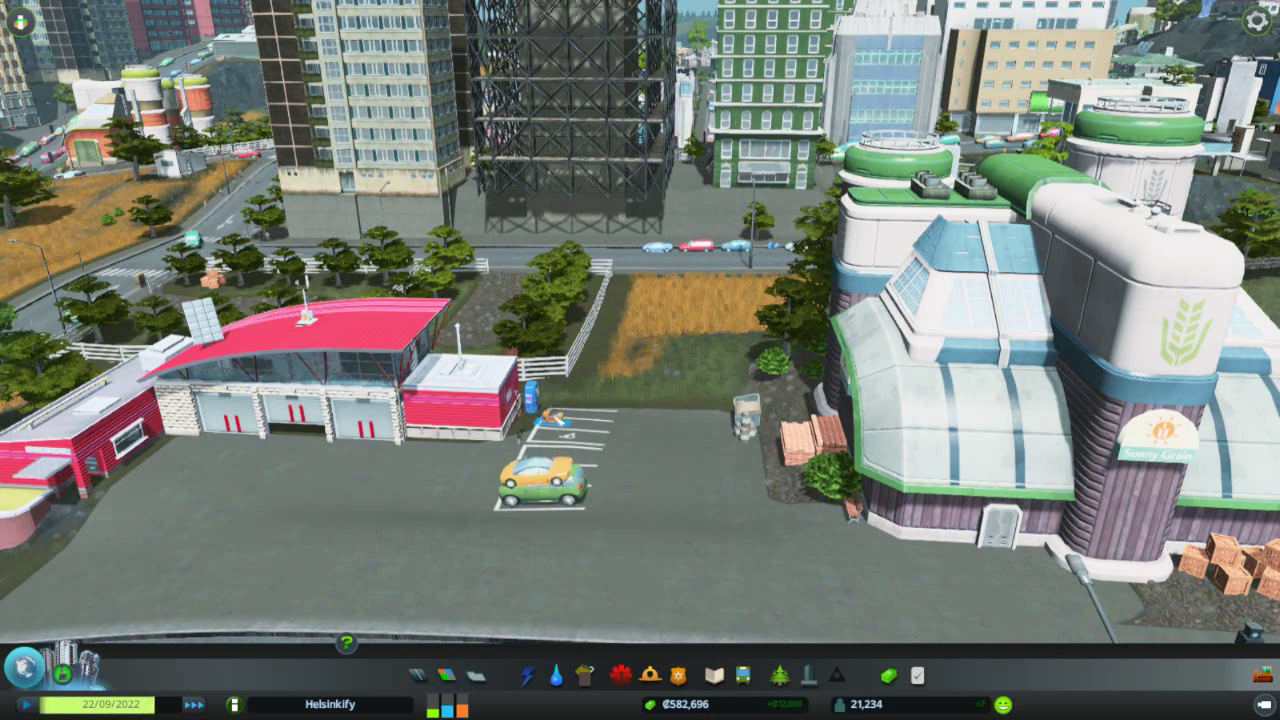
pyautogui.click(551, 418)
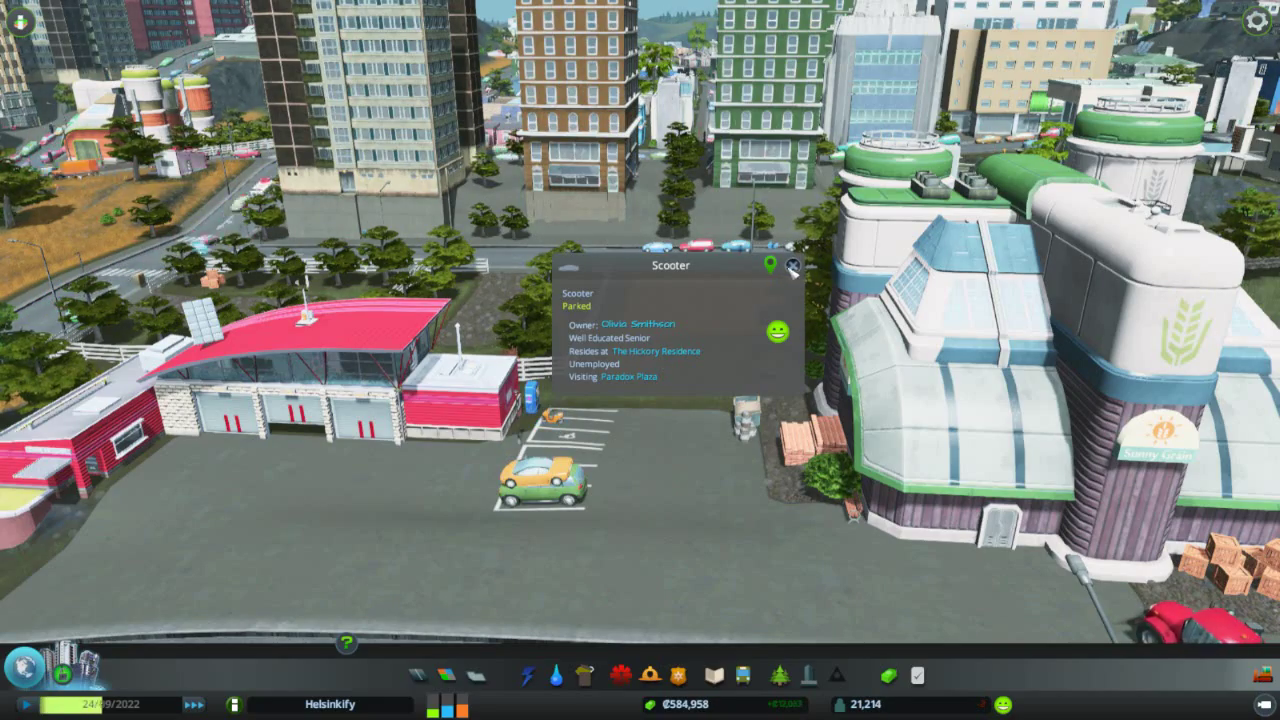
pyautogui.click(722, 393)
# Step: Return to the clinic's parking lot and check the details of its parked sedan
pyautogui.scroll(-3, 722, 393)
pyautogui.press('a')
pyautogui.press('s')
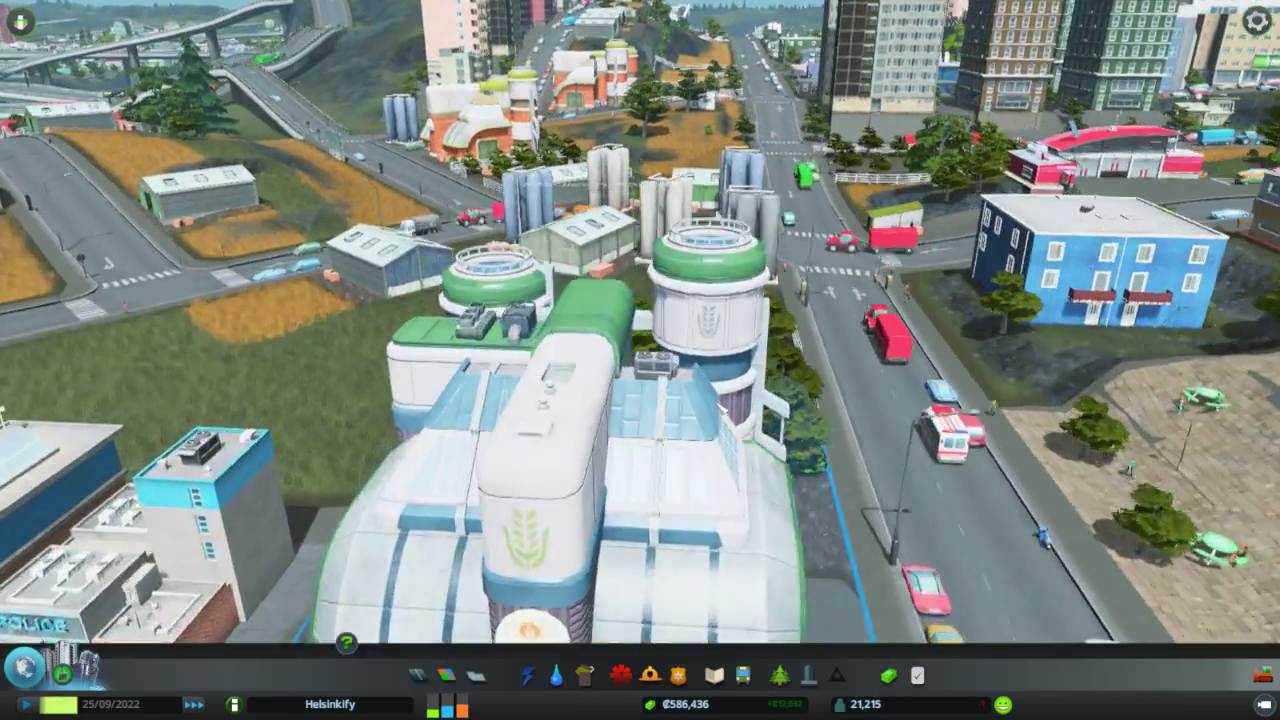
pyautogui.press('w')
pyautogui.press('q')
pyautogui.press('a')
pyautogui.scroll(-2, 720, 414)
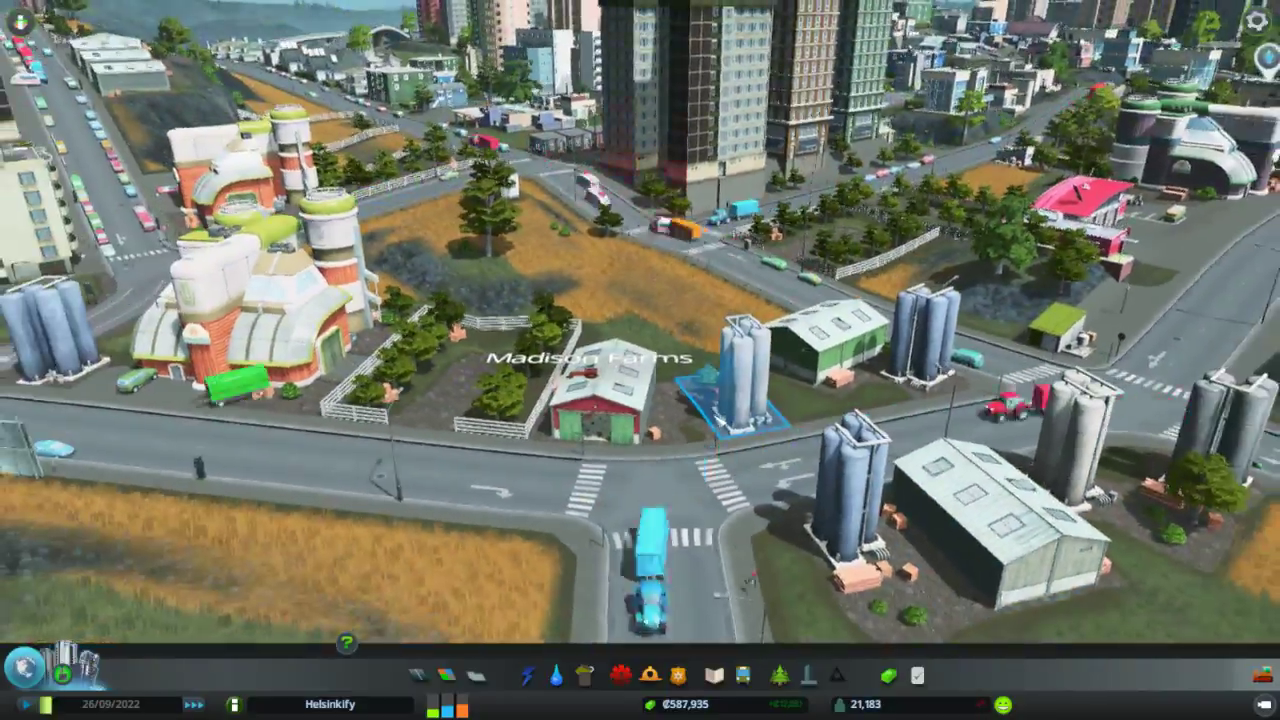
pyautogui.press('w')
pyautogui.press('q')
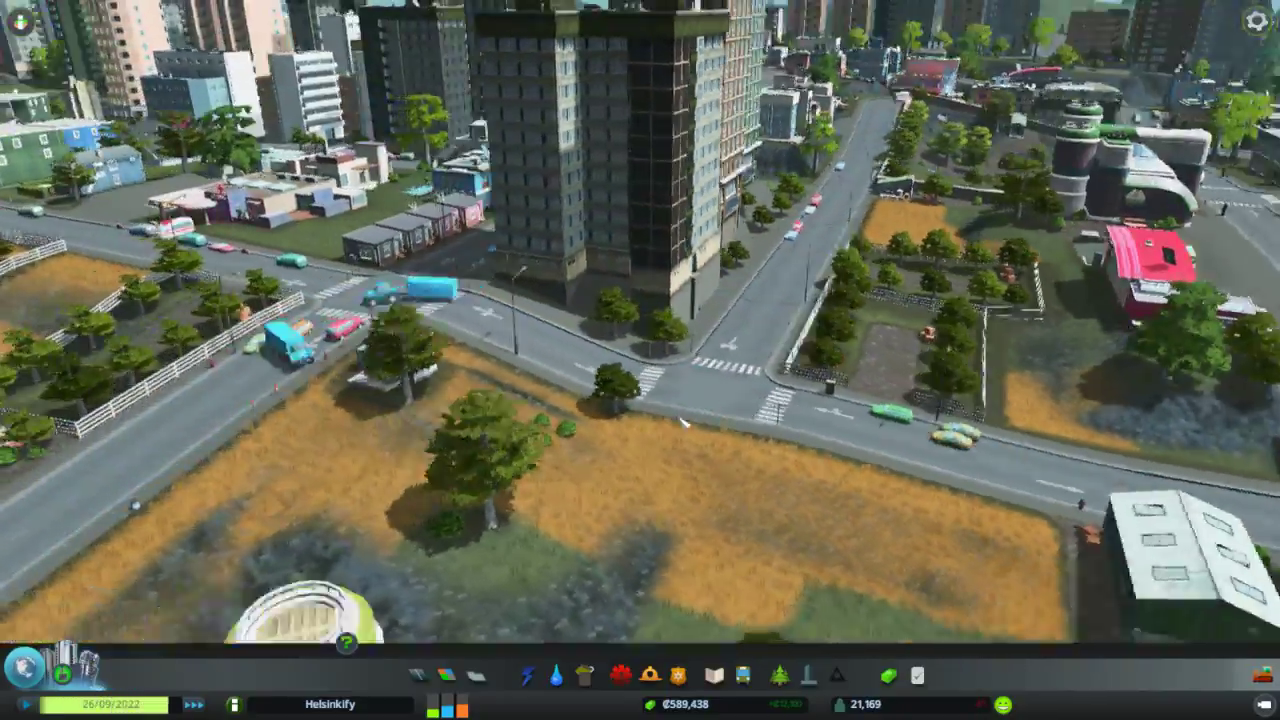
pyautogui.press('a')
pyautogui.press('a')
pyautogui.scroll(3, 700, 445)
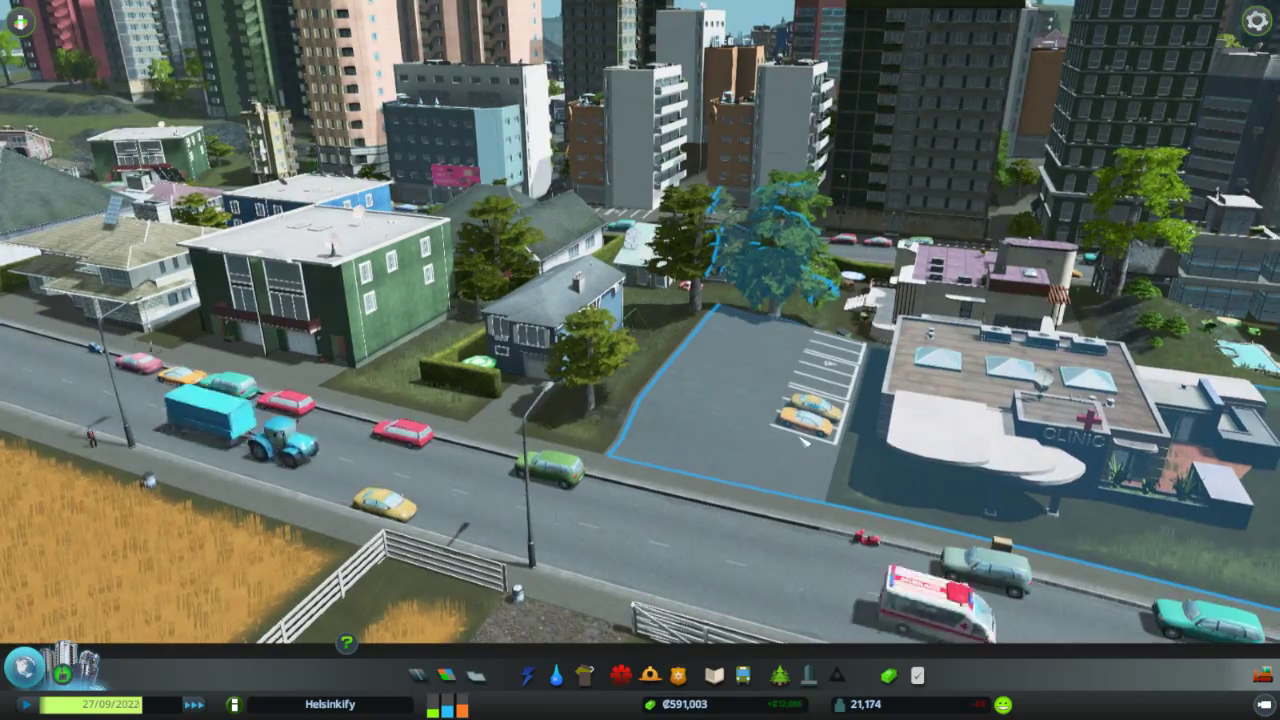
pyautogui.scroll(2, 797, 447)
pyautogui.press('e')
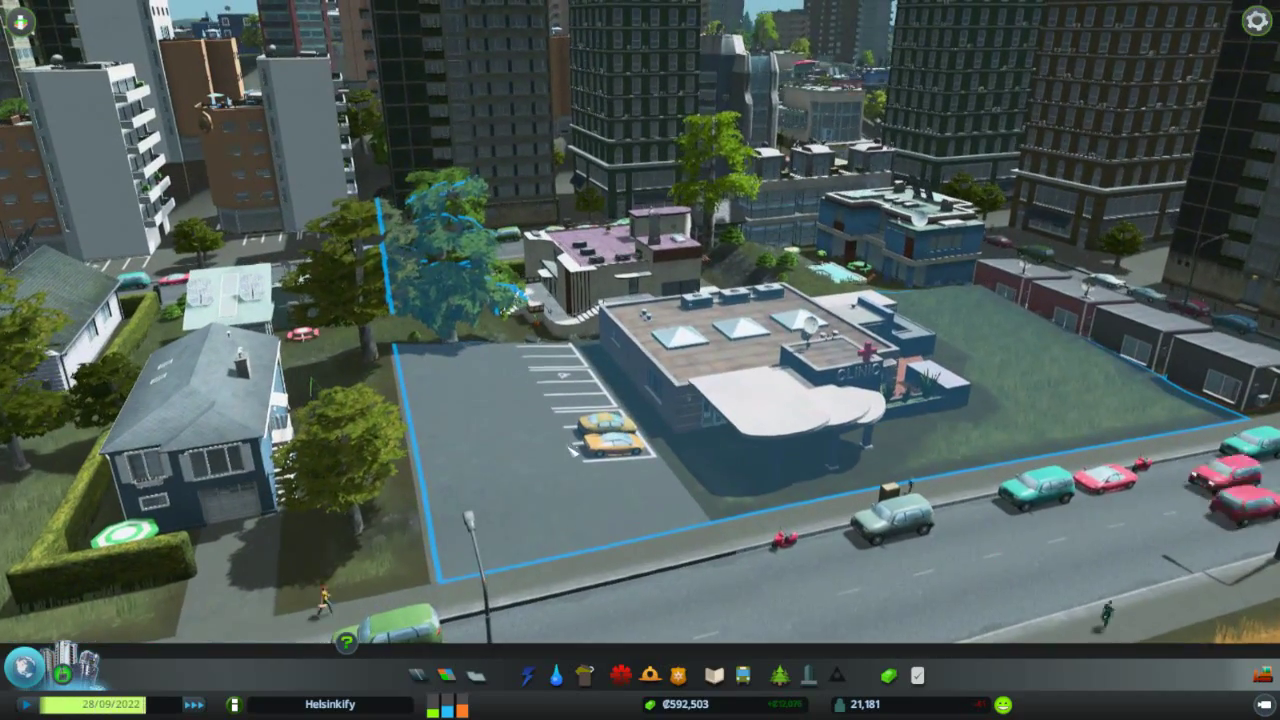
pyautogui.click(612, 446)
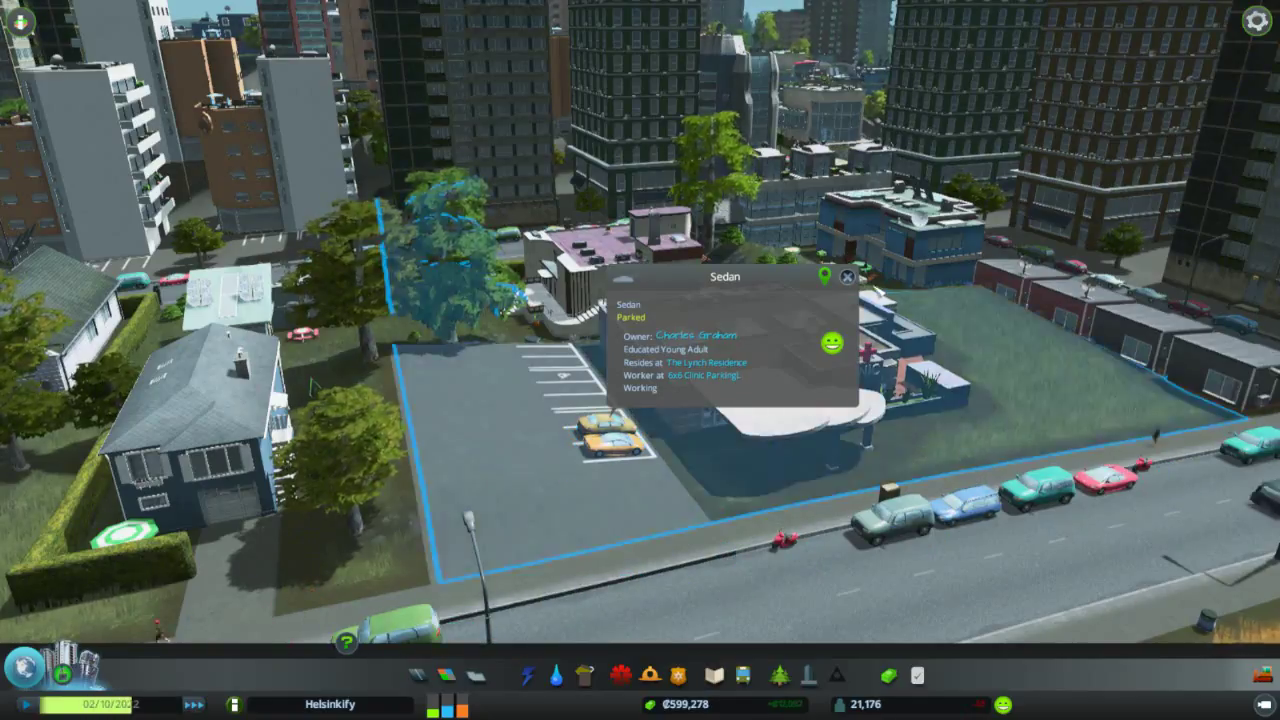
pyautogui.click(848, 277)
# Step: Go back to the red firehouse beside the Sunny Grain building and examine its lot and surroundings
pyautogui.press('d')
pyautogui.scroll(-5, 848, 311)
pyautogui.press('d')
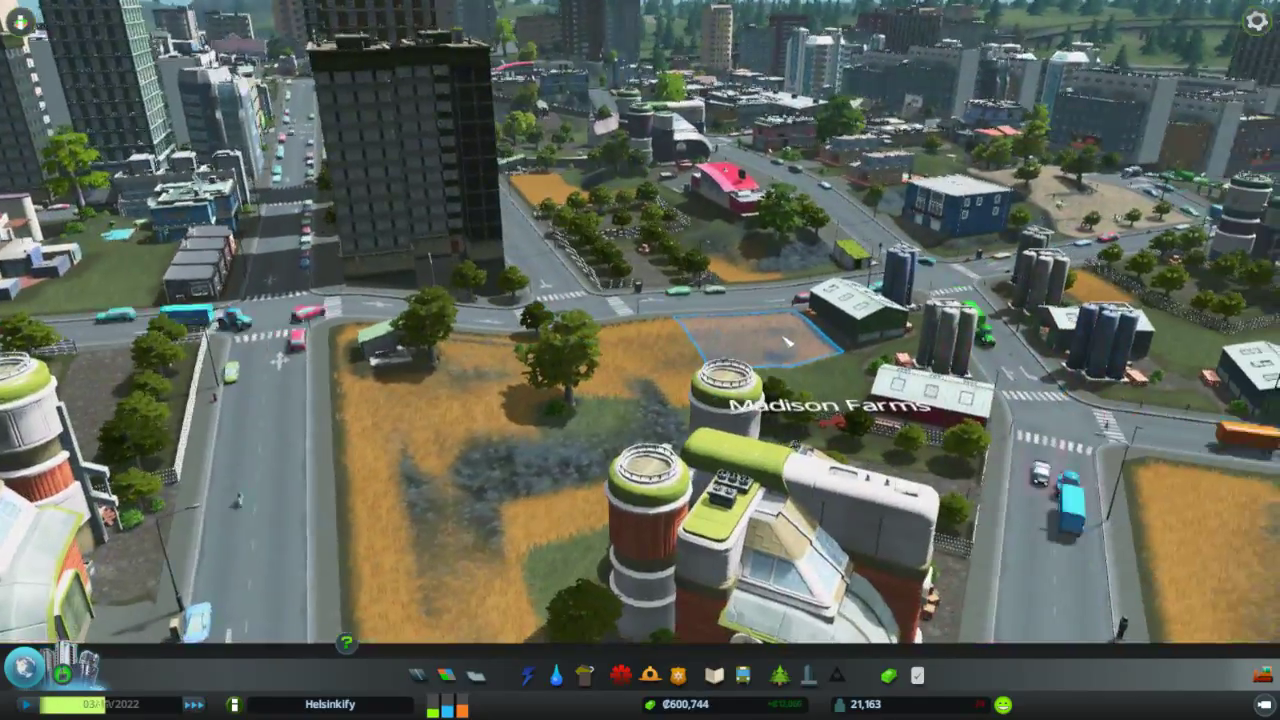
pyautogui.moveTo(700, 385); pyautogui.dragTo(530, 385, button='middle')
pyautogui.press('w')
pyautogui.press('d')
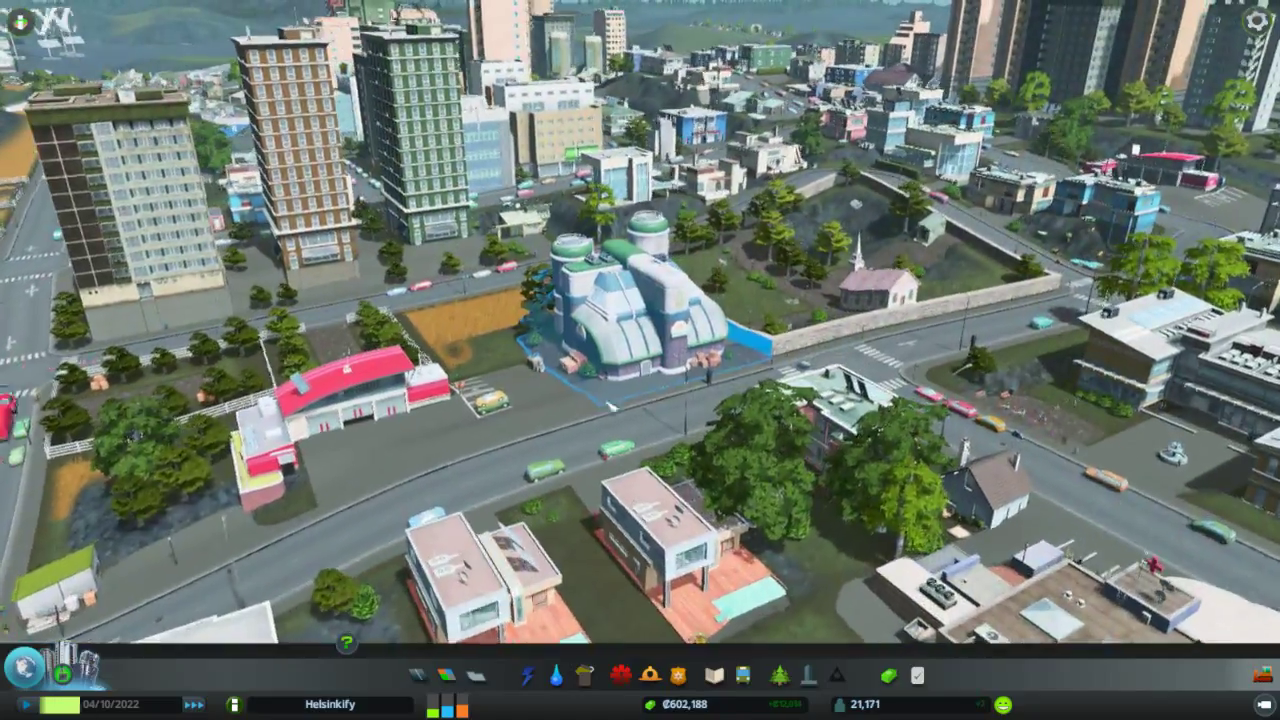
pyautogui.press('a')
pyautogui.press('a')
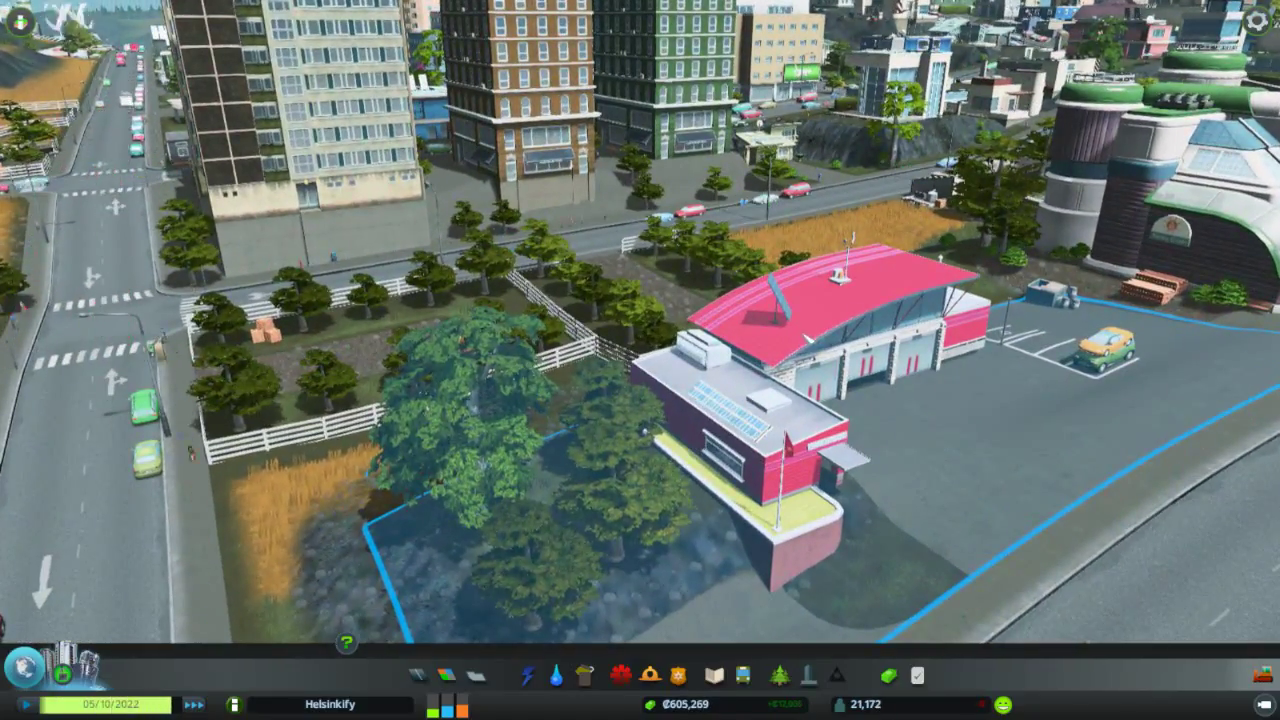
pyautogui.press('d')
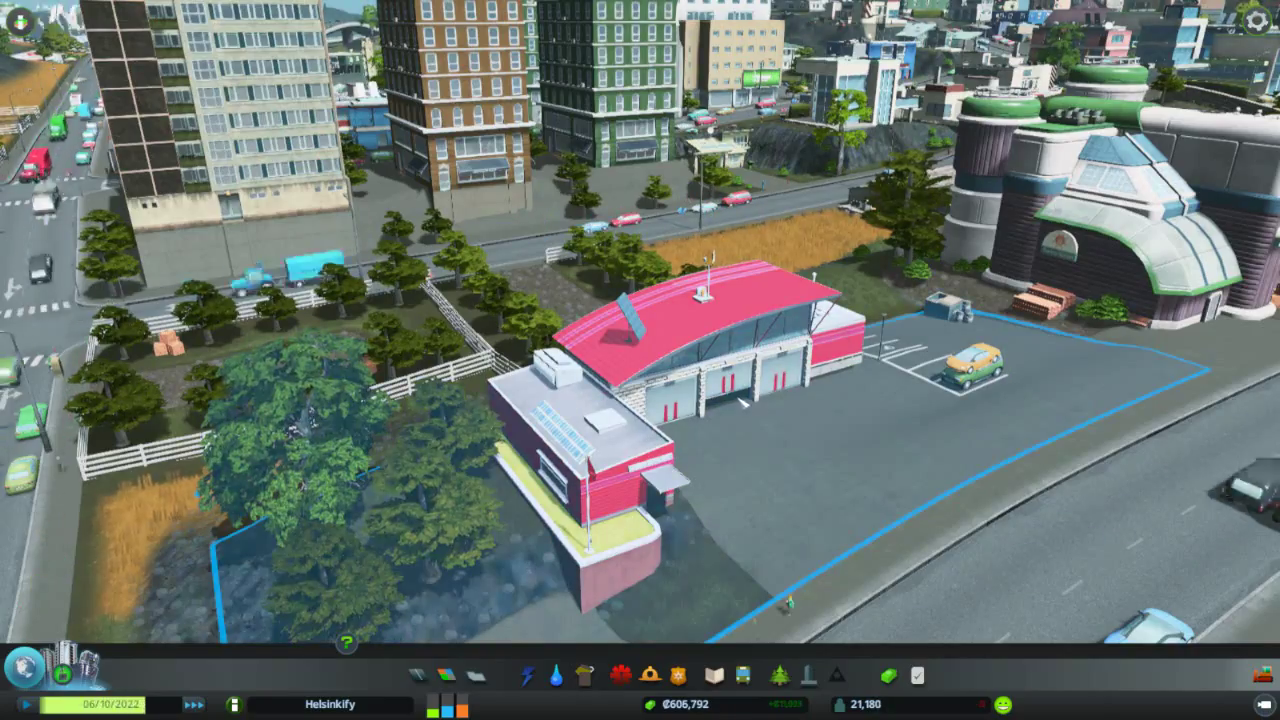
pyautogui.press('f')
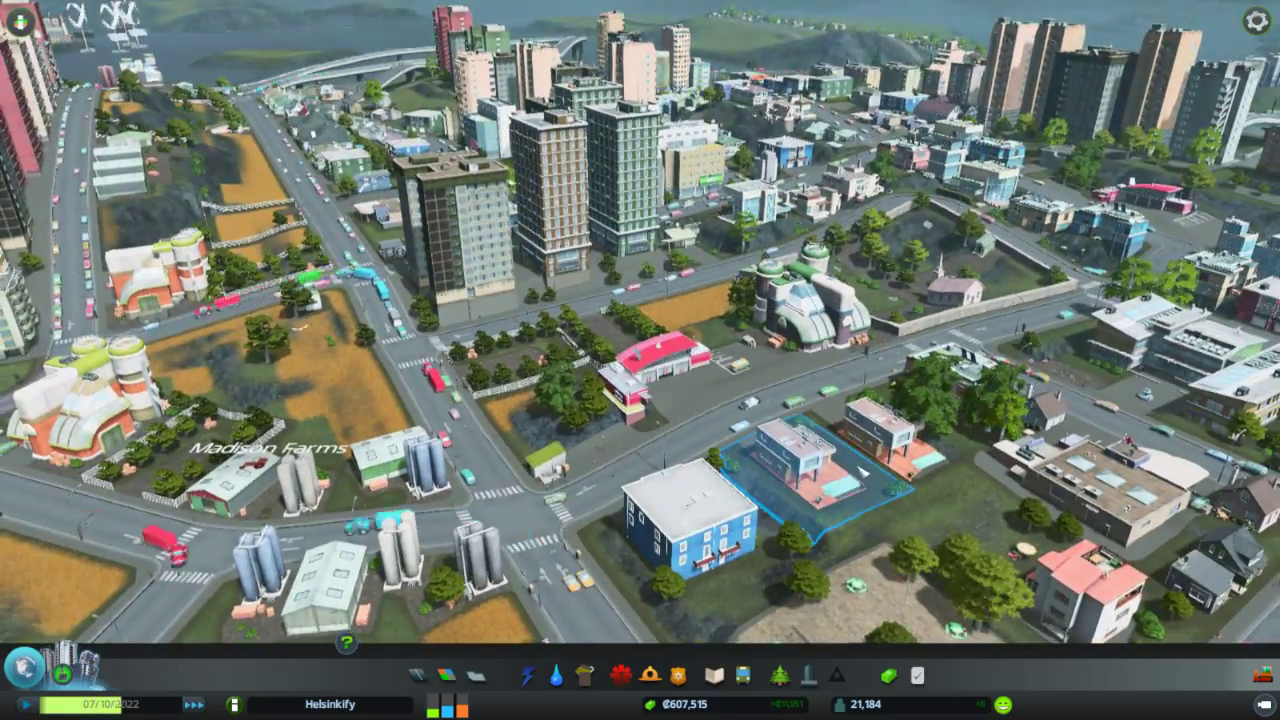
# Step: Inspect the firehouse next to the construction site and check its building details
pyautogui.press('s')
pyautogui.press('s')
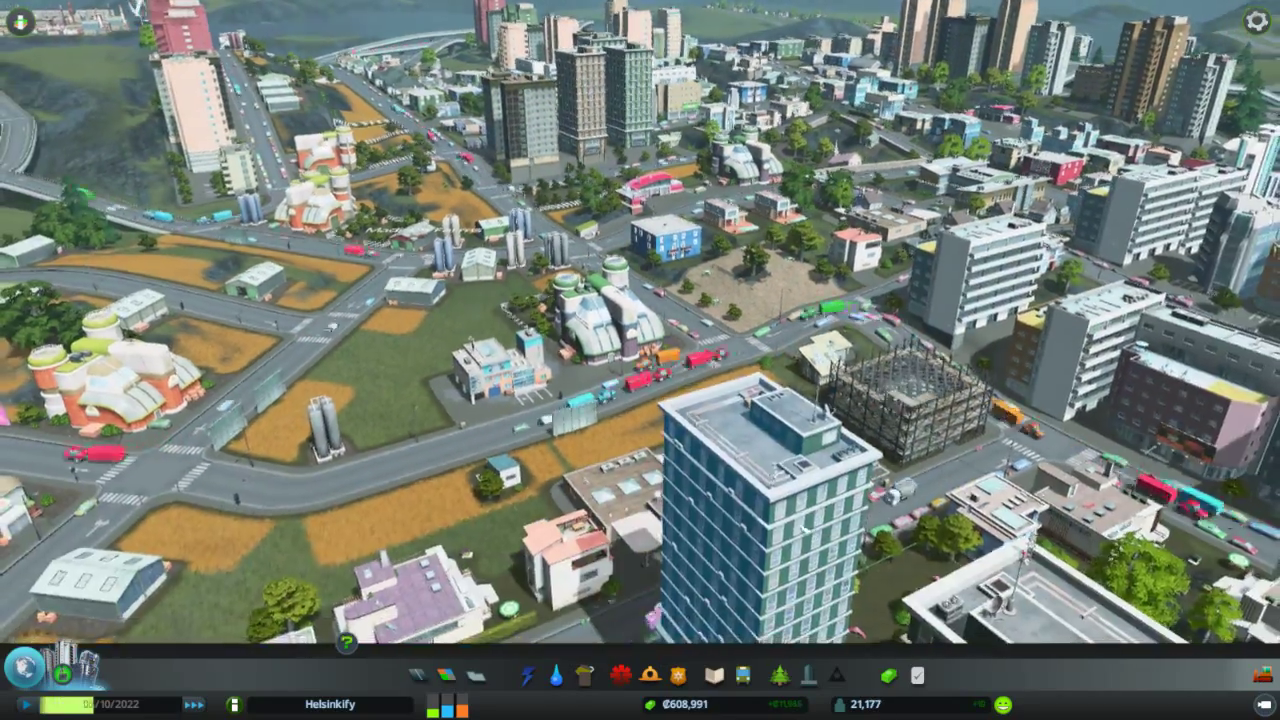
pyautogui.press('d')
pyautogui.scroll(5, 786, 495)
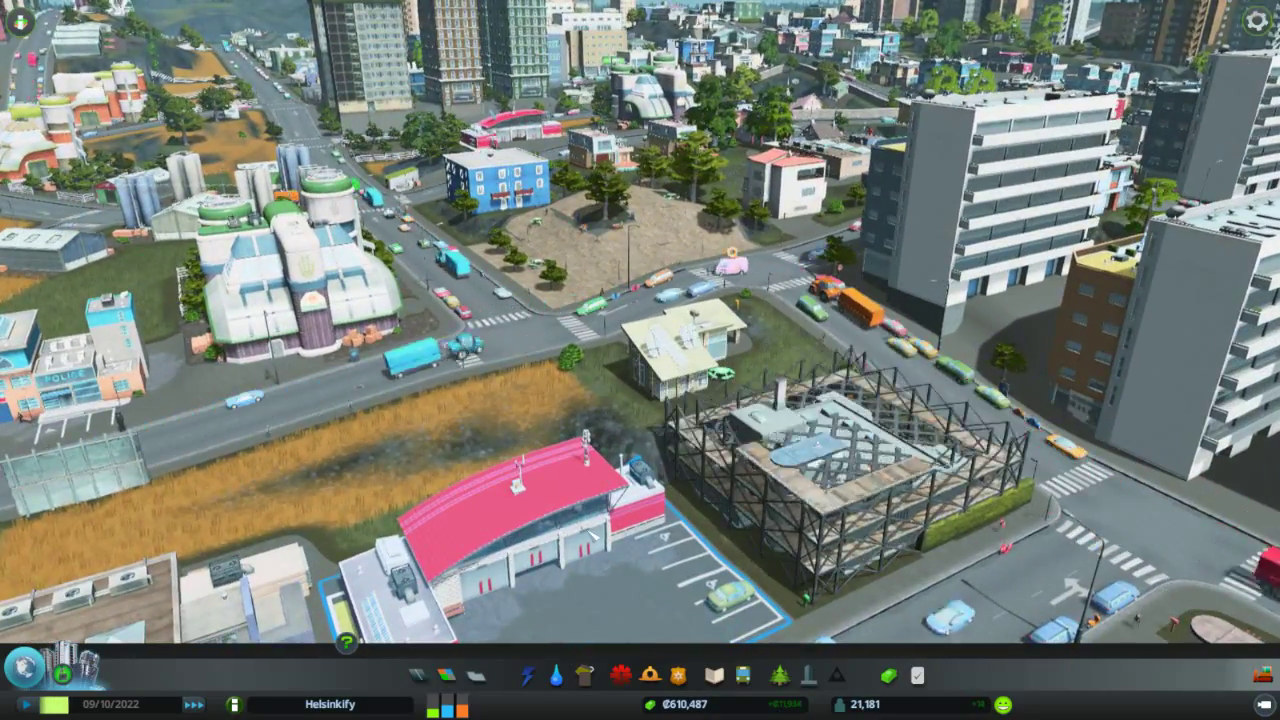
pyautogui.scroll(-2, 640, 323)
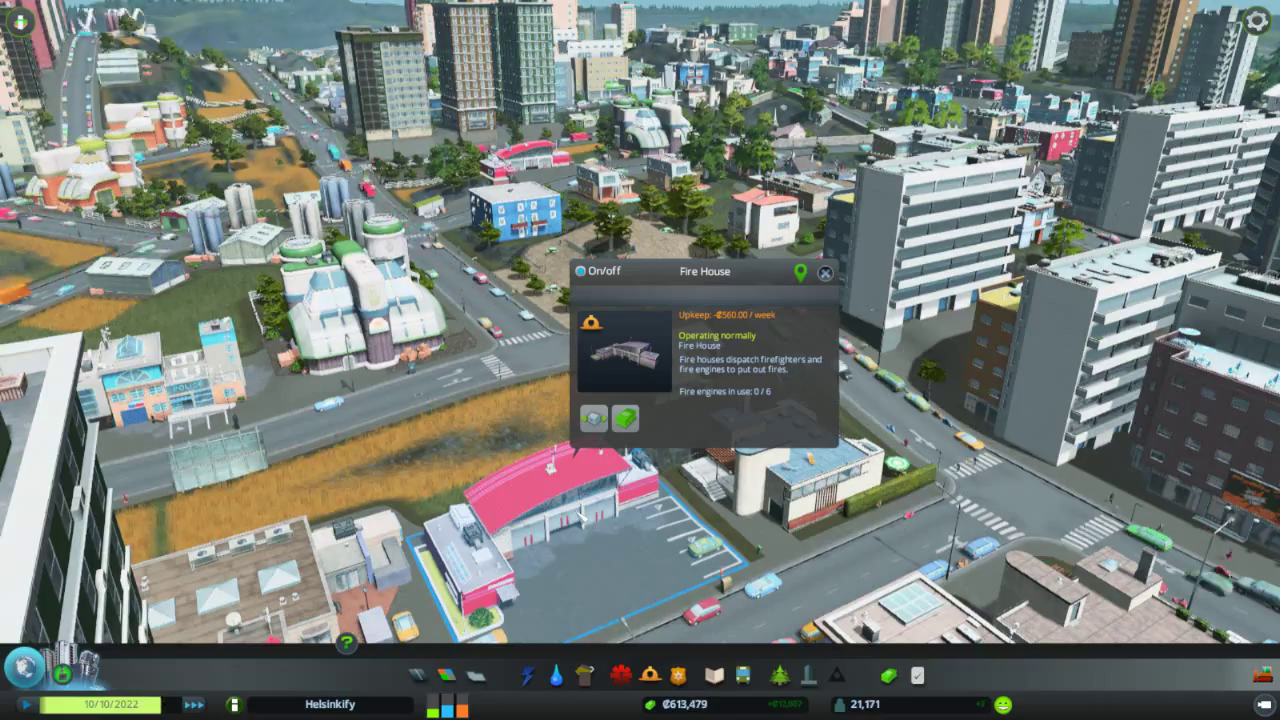
pyautogui.press('s')
pyautogui.press('w')
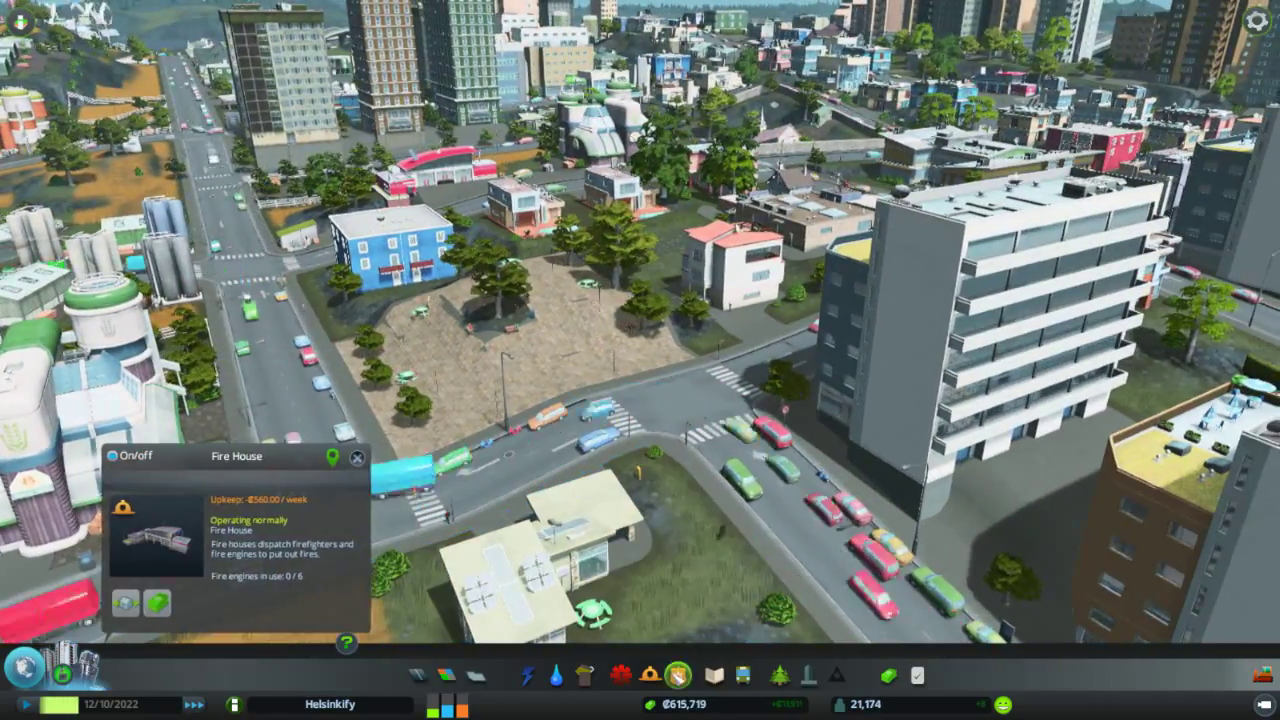
# Step: Use the Fire Safety view to locate another active fire station near Hickory Farms, then leave that view
pyautogui.click(650, 675)
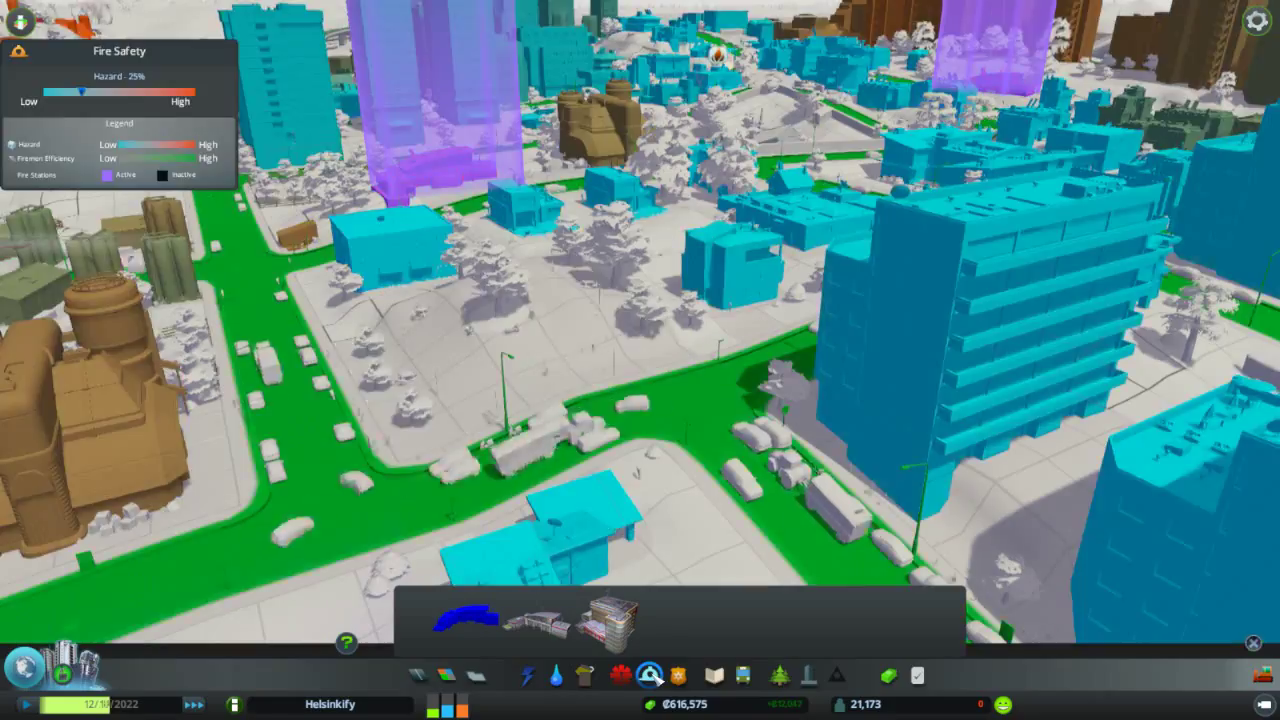
pyautogui.scroll(-10, 686, 486)
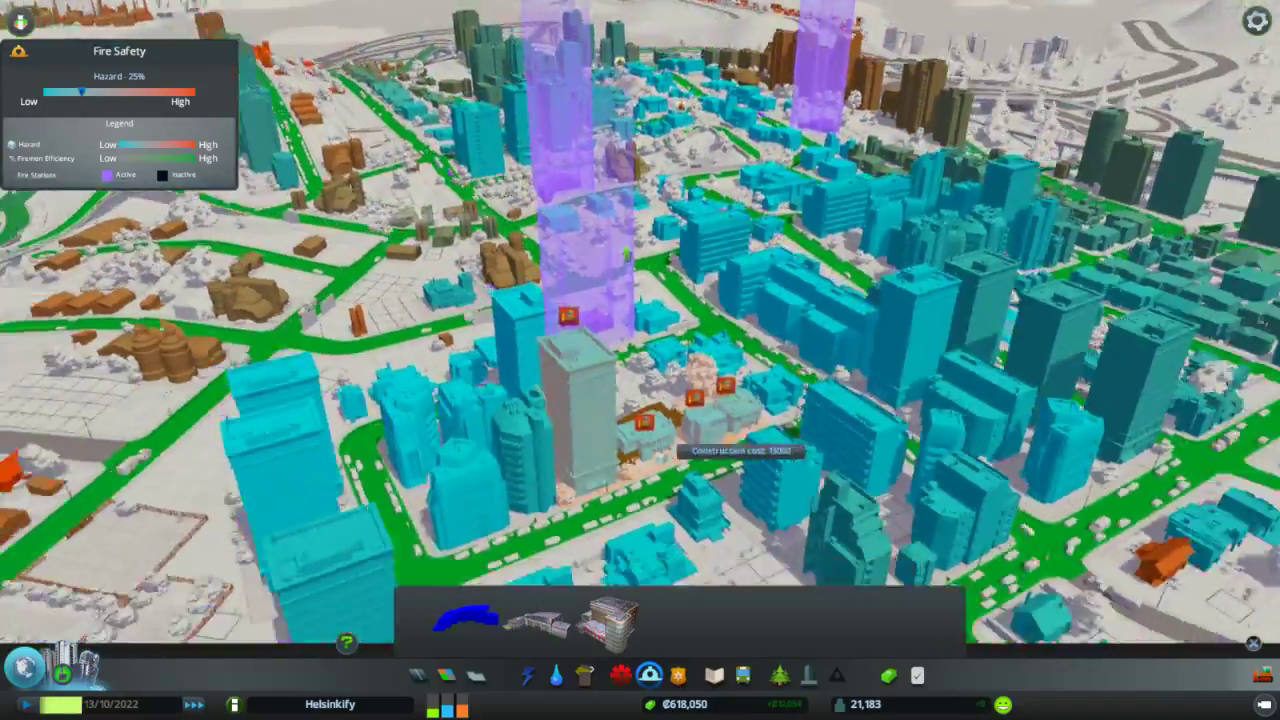
pyautogui.press('s')
pyautogui.press('a')
pyautogui.press('w')
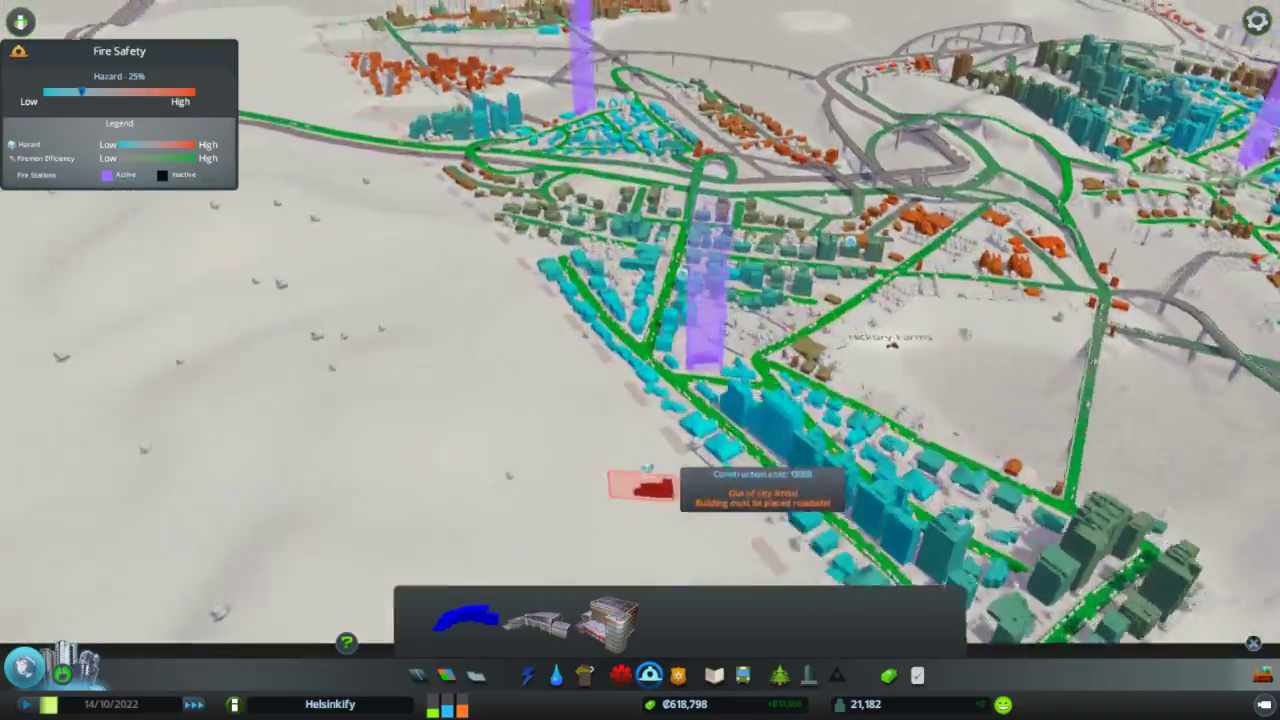
pyautogui.scroll(5, 700, 487)
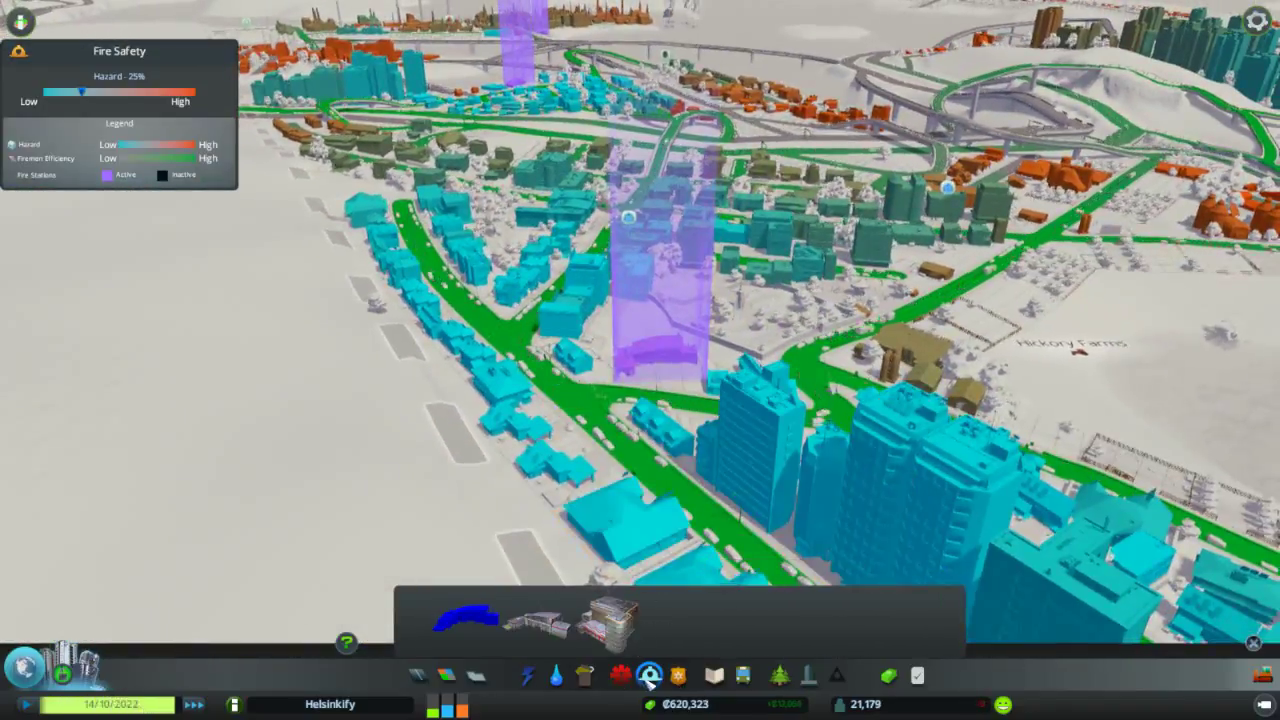
pyautogui.click(649, 680)
# Step: Examine the white firehouse beside the row houses, including its garage doors and parking bays
pyautogui.scroll(8, 662, 400)
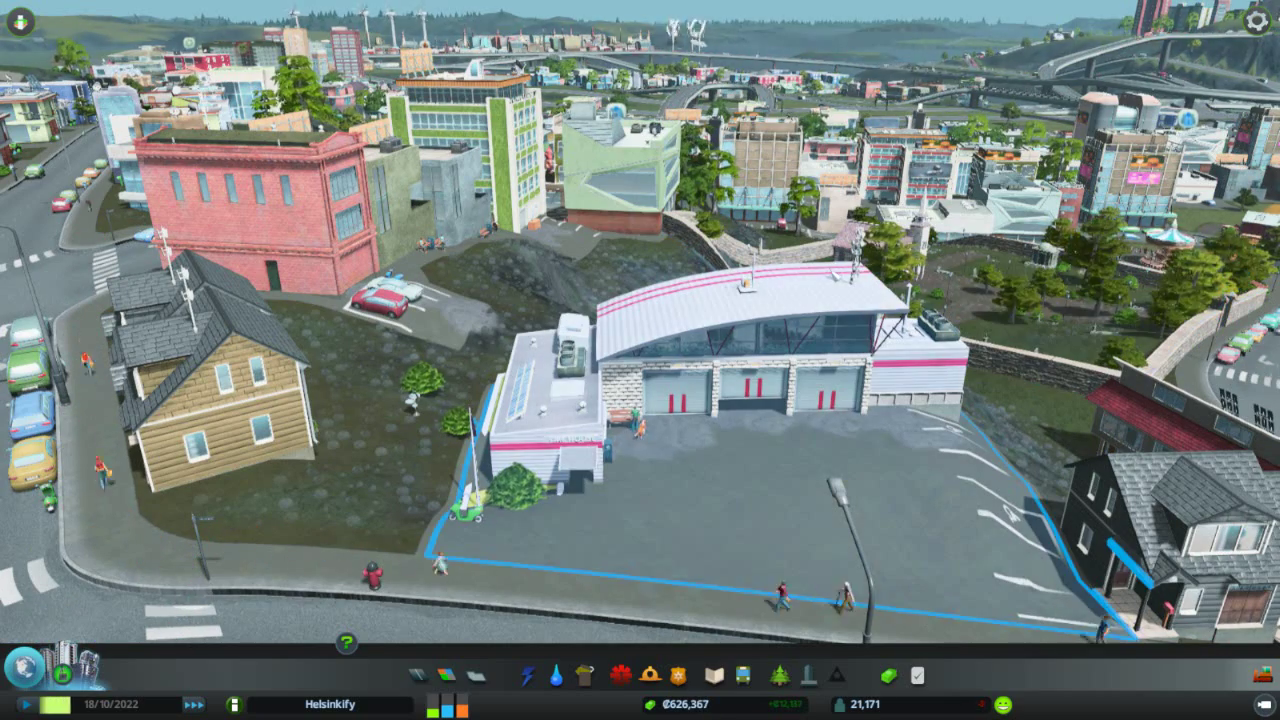
pyautogui.scroll(3, 640, 356)
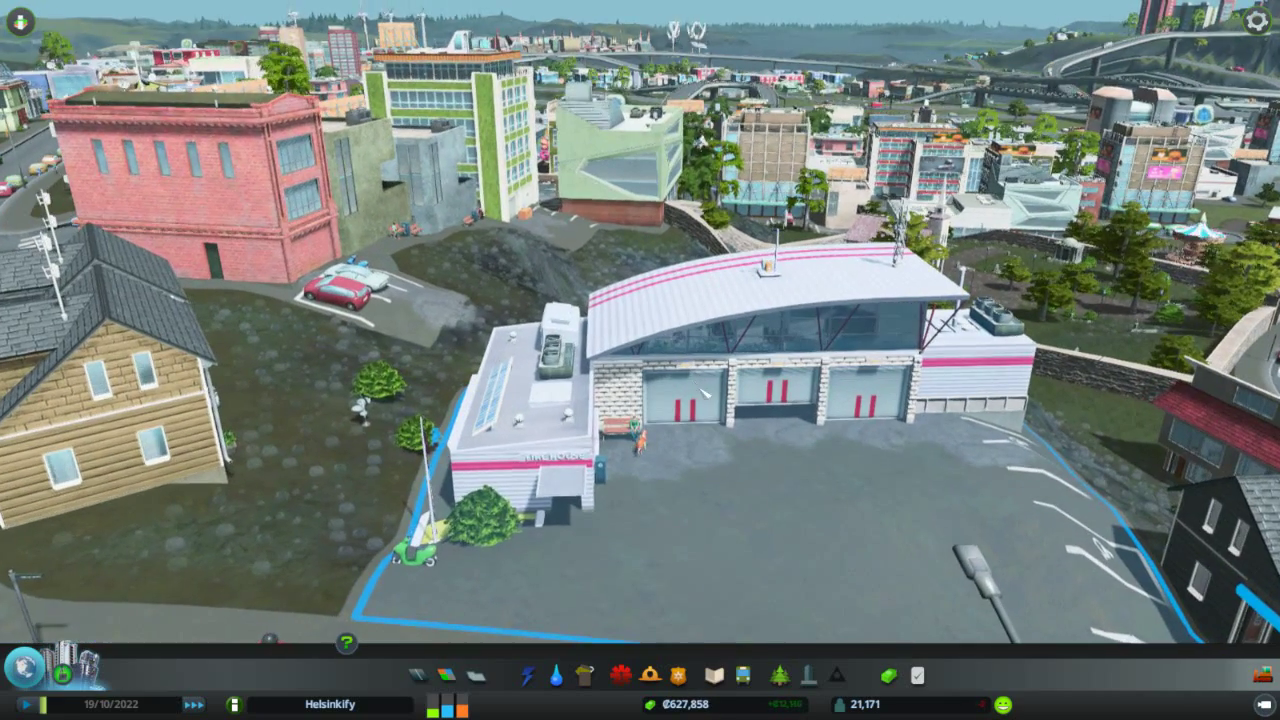
pyautogui.scroll(-3, 352, 458)
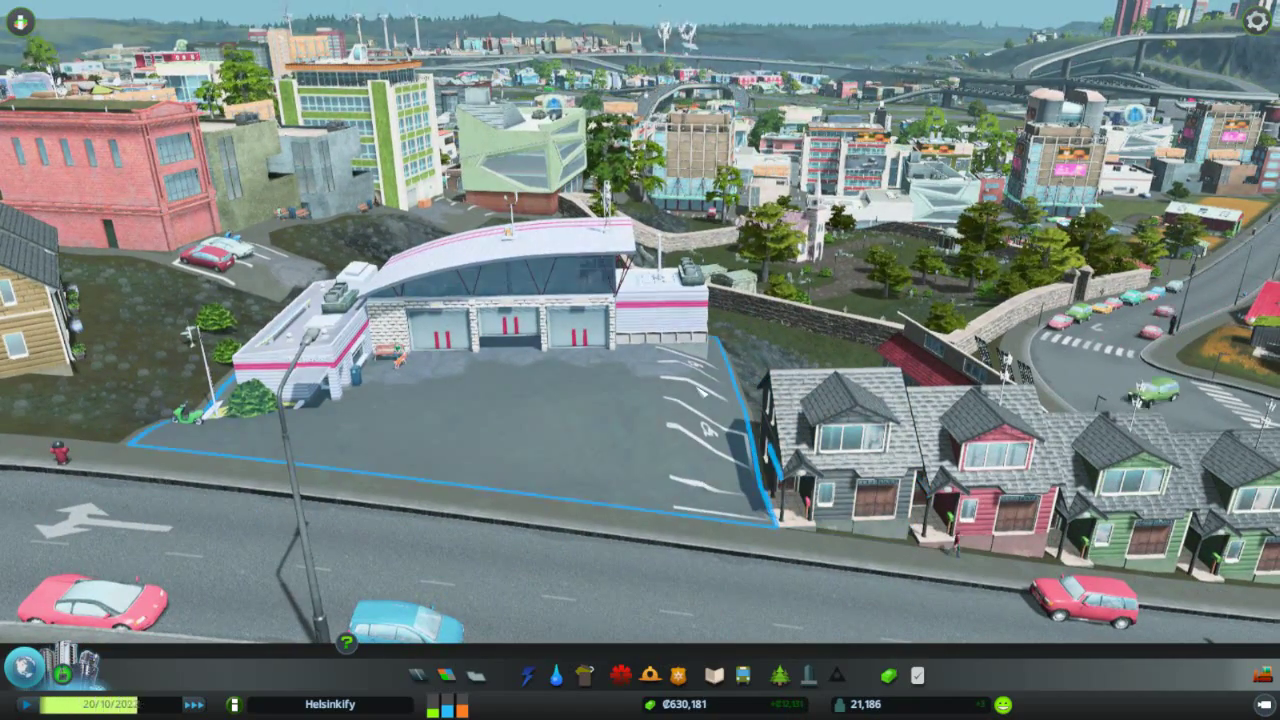
pyautogui.scroll(5, 424, 510)
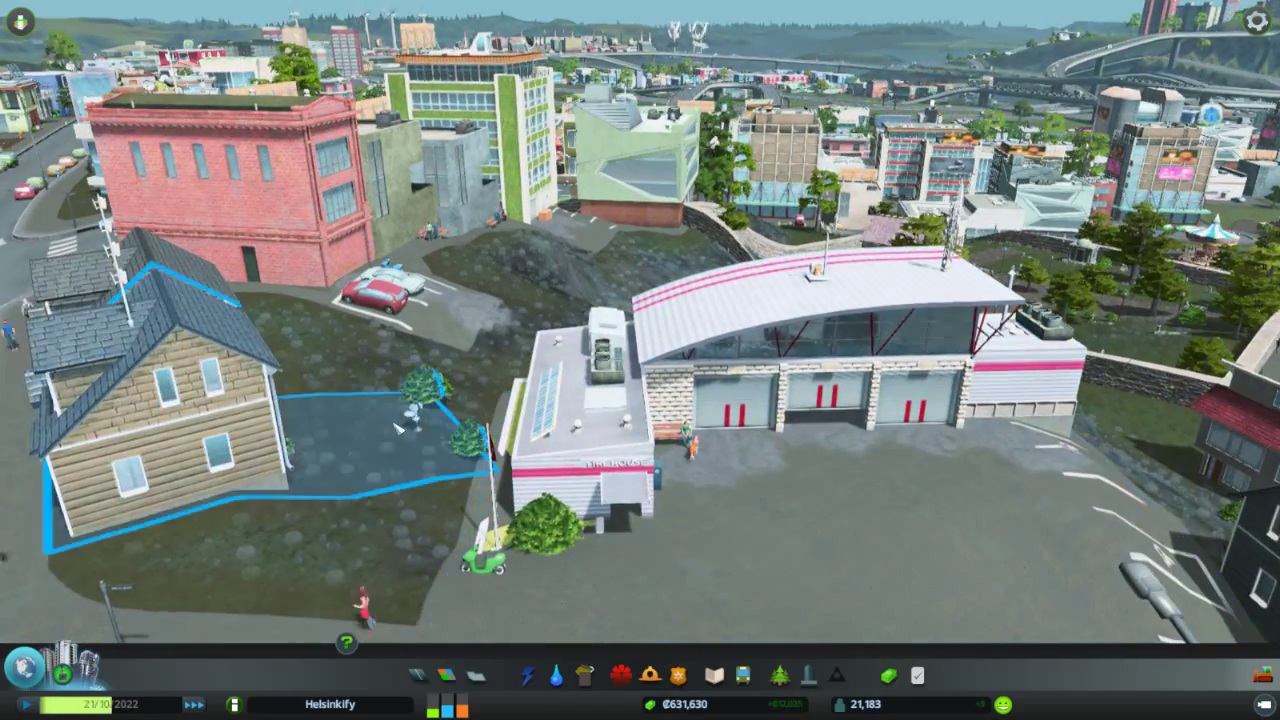
# Step: Survey the city's firehouses from above, checking the details of the 8x3 Firehouse with ParkingR and a standard Fire House
pyautogui.scroll(-8, 424, 510)
pyautogui.press('d')
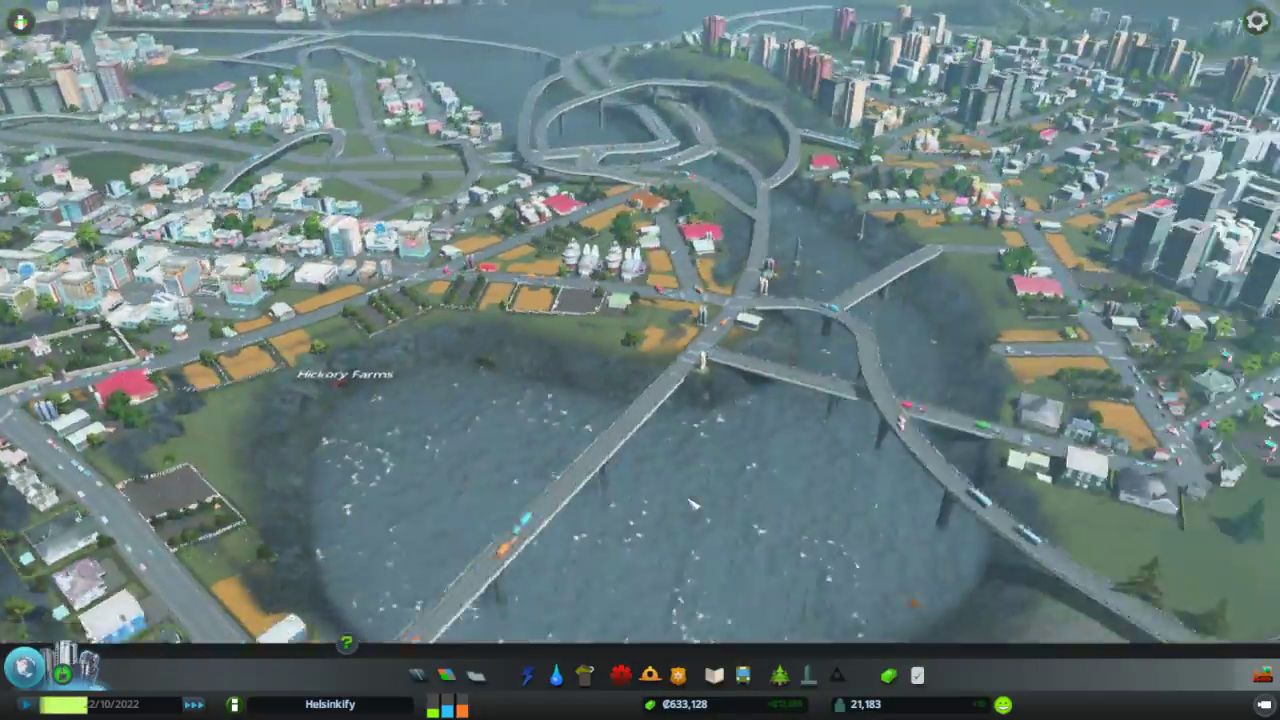
pyautogui.press('w')
pyautogui.scroll(5, 640, 322)
pyautogui.scroll(-8, 640, 322)
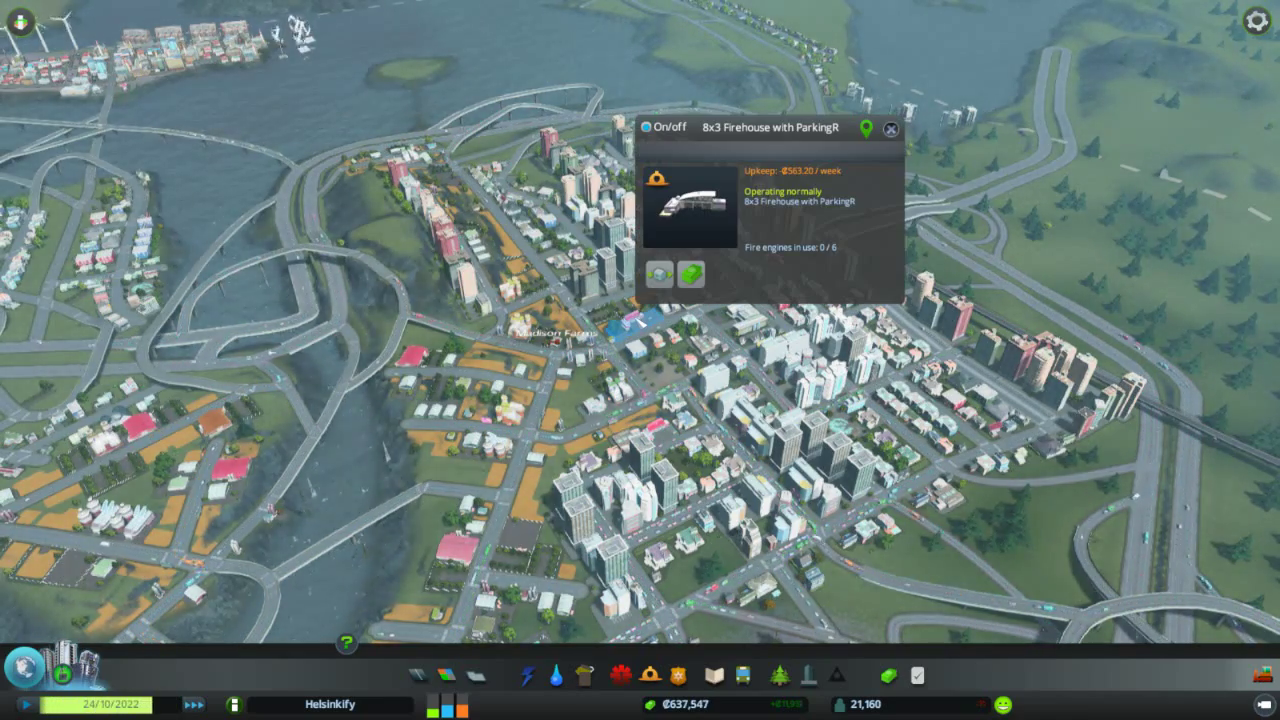
pyautogui.scroll(-3, 665, 435)
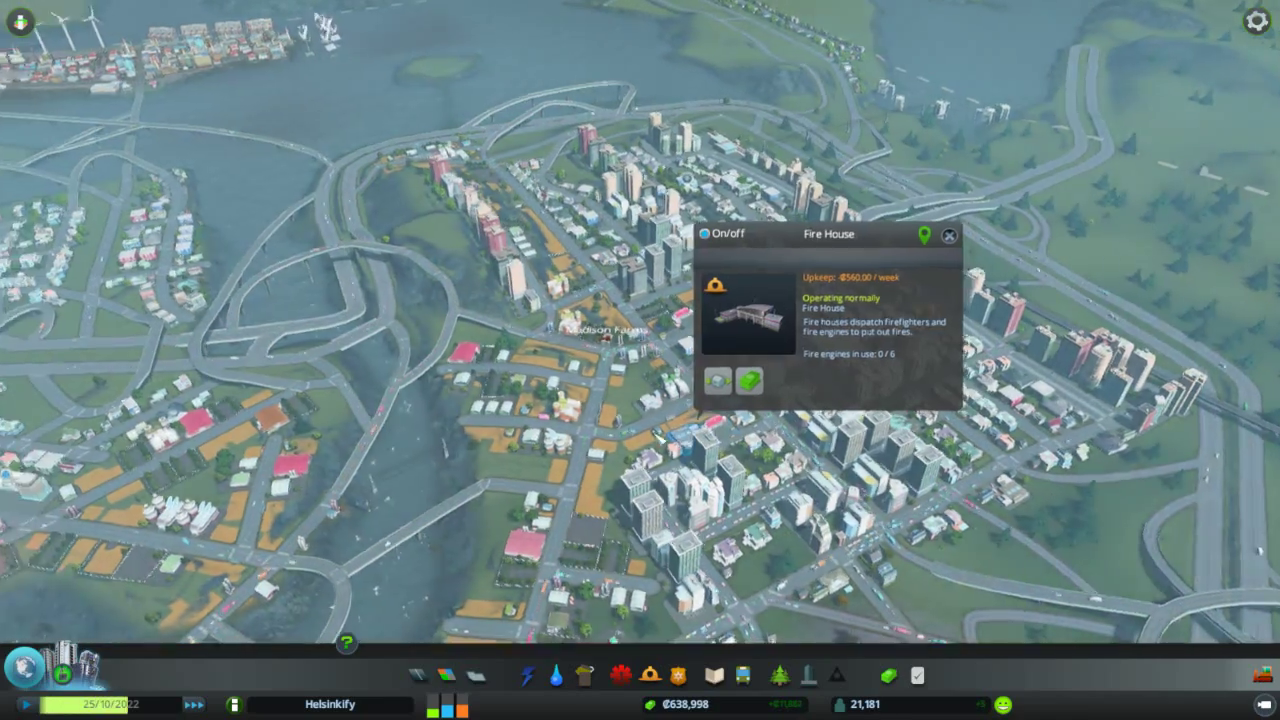
pyautogui.press('a')
pyautogui.press('s')
pyautogui.press('w')
pyautogui.scroll(4, 677, 422)
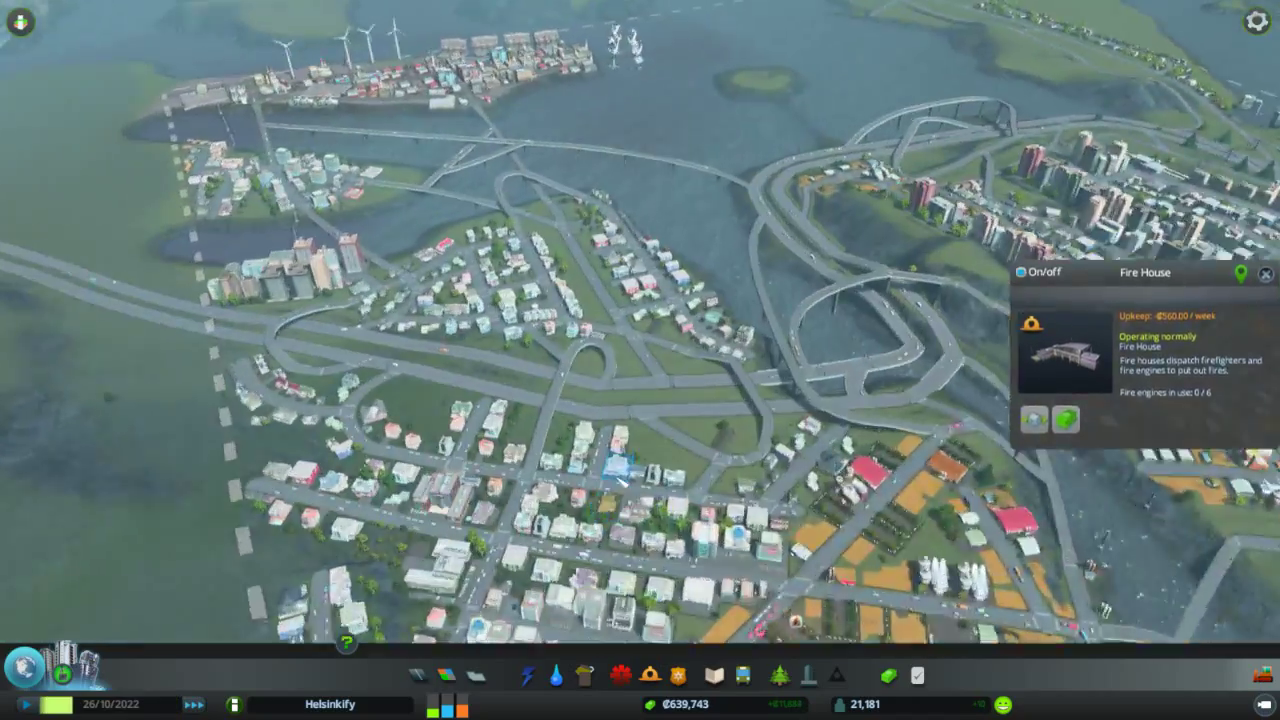
pyautogui.press('s')
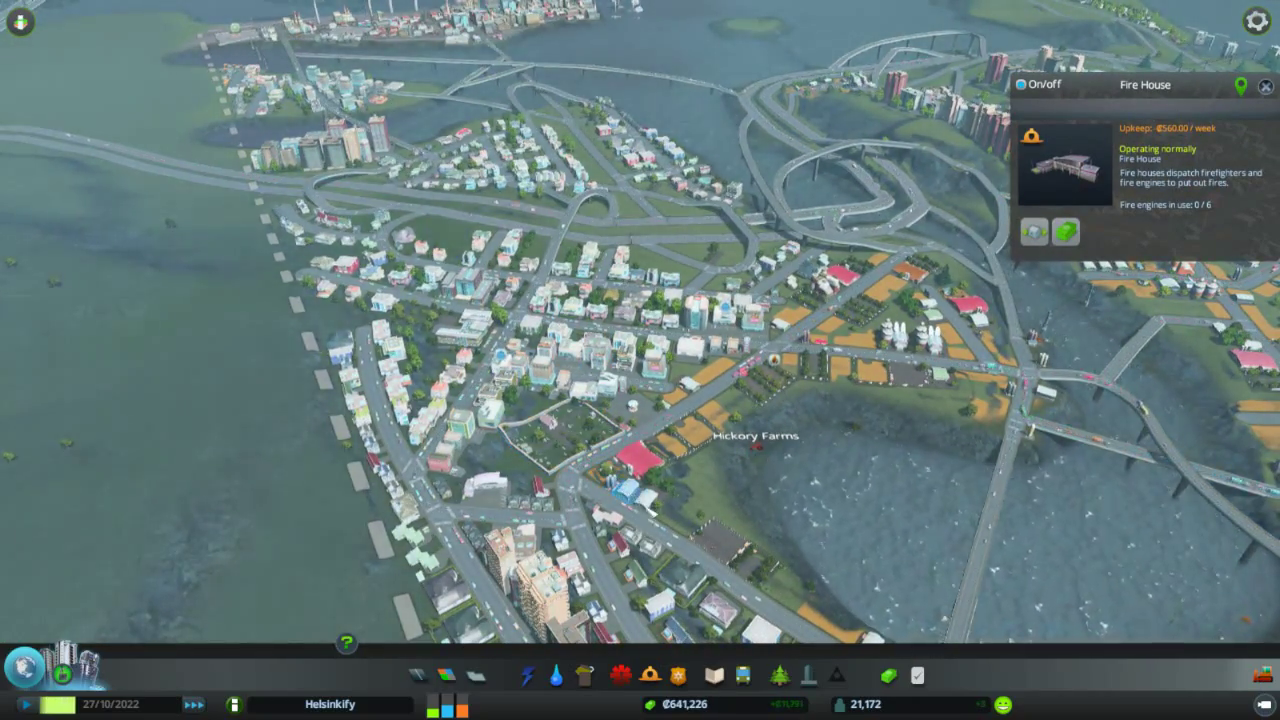
pyautogui.press('s')
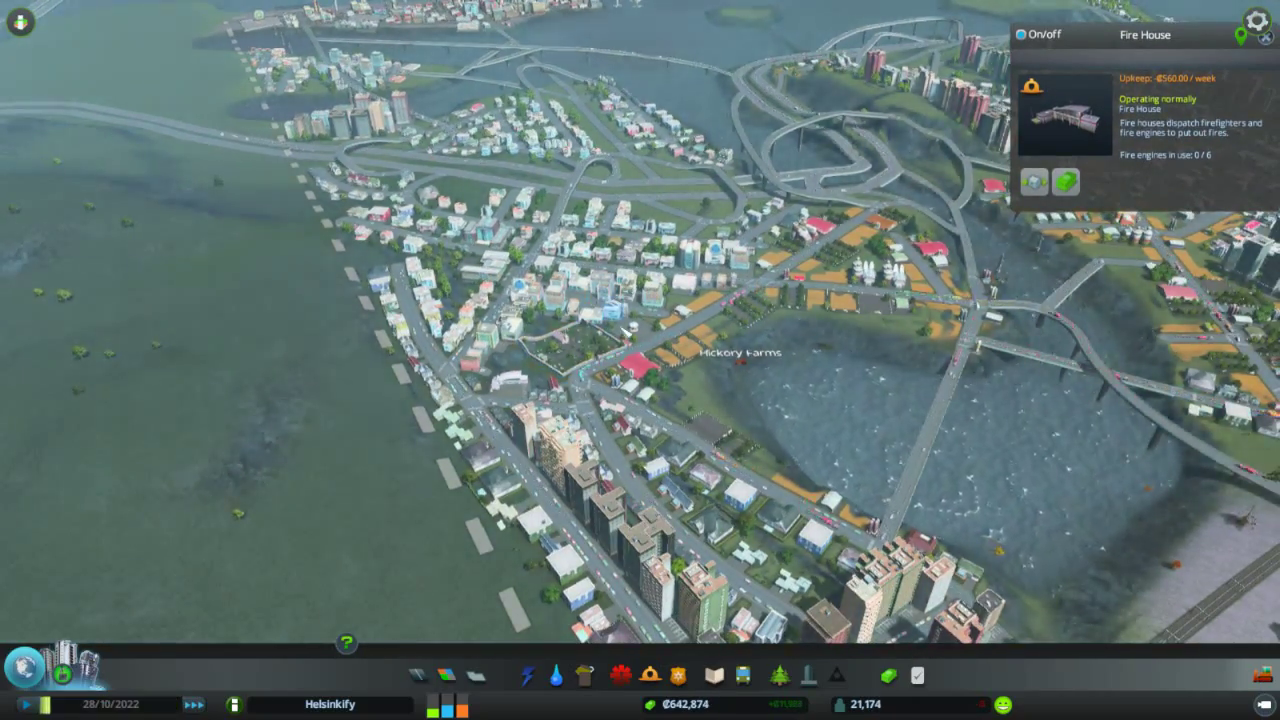
# Step: Toggle the fire services view on and off and survey the districts around Hickory Farms from above
pyautogui.click(650, 676)
pyautogui.click(650, 676)
pyautogui.press('a')
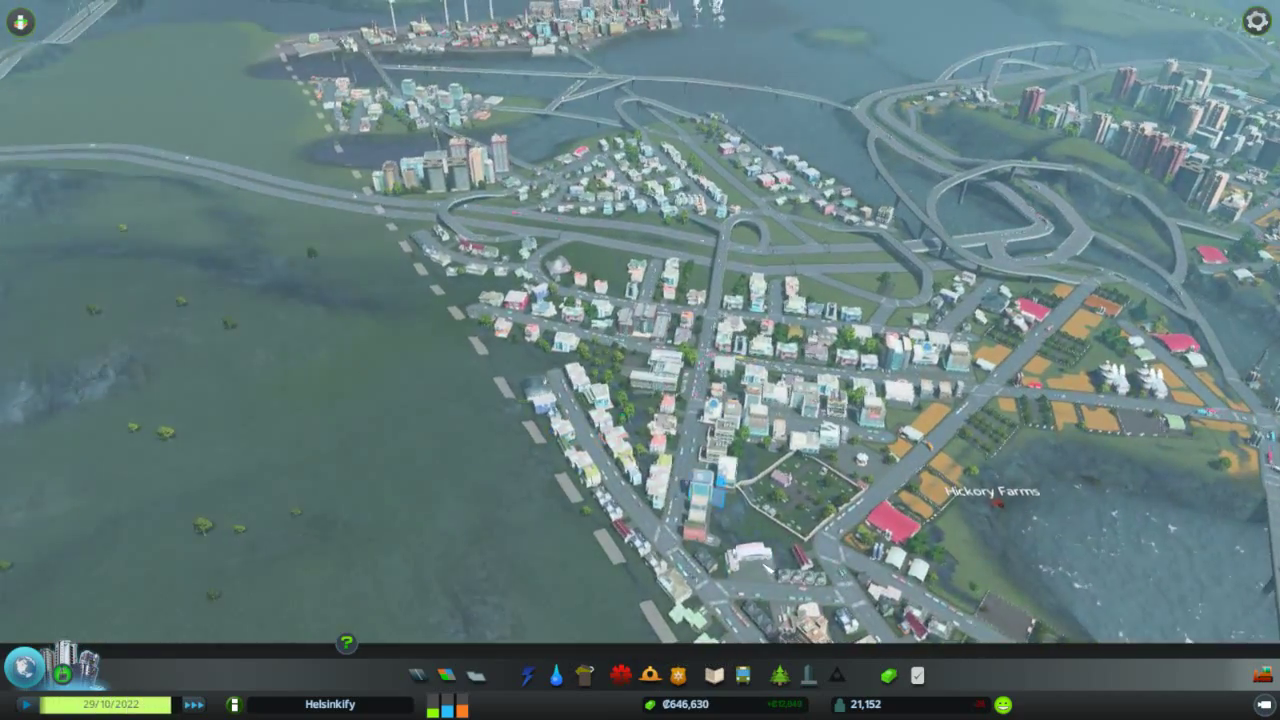
pyautogui.press('r')
pyautogui.press('f')
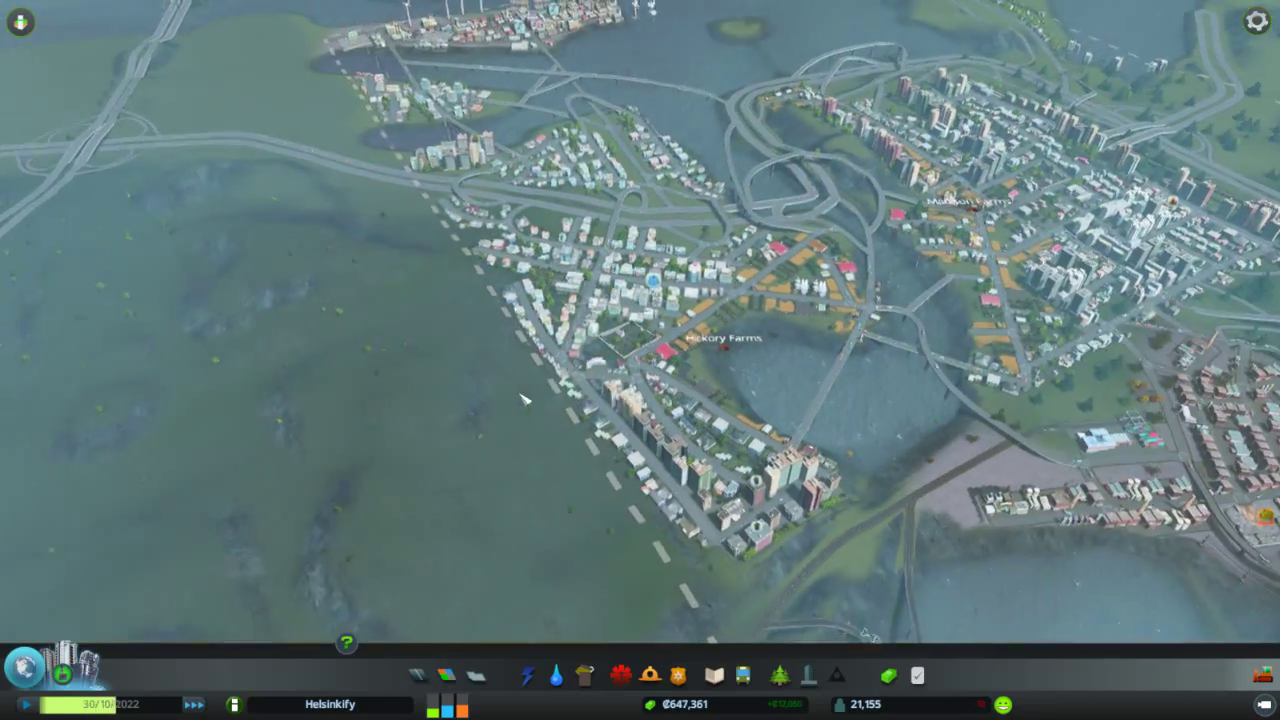
pyautogui.press('r')
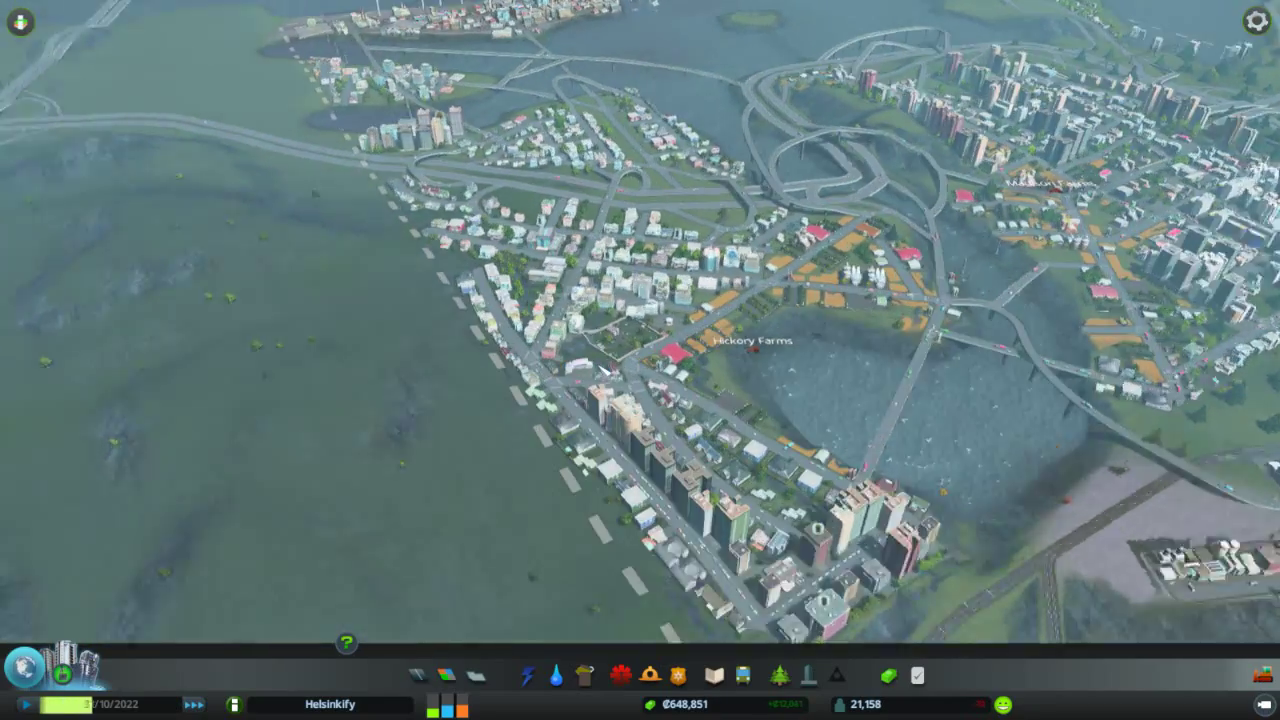
pyautogui.press('s')
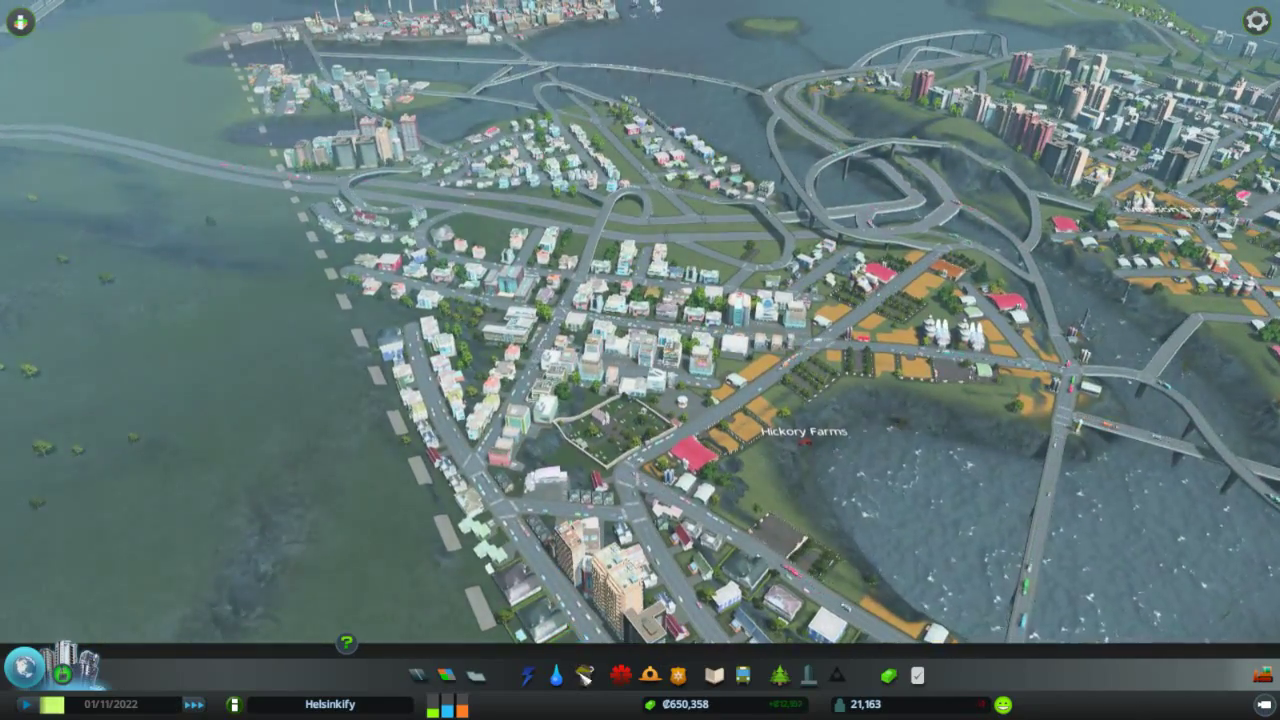
# Step: Toggle the healthcare view on and off and look at the white firehouse beside the cemetery near Hickory Farms
pyautogui.click(620, 677)
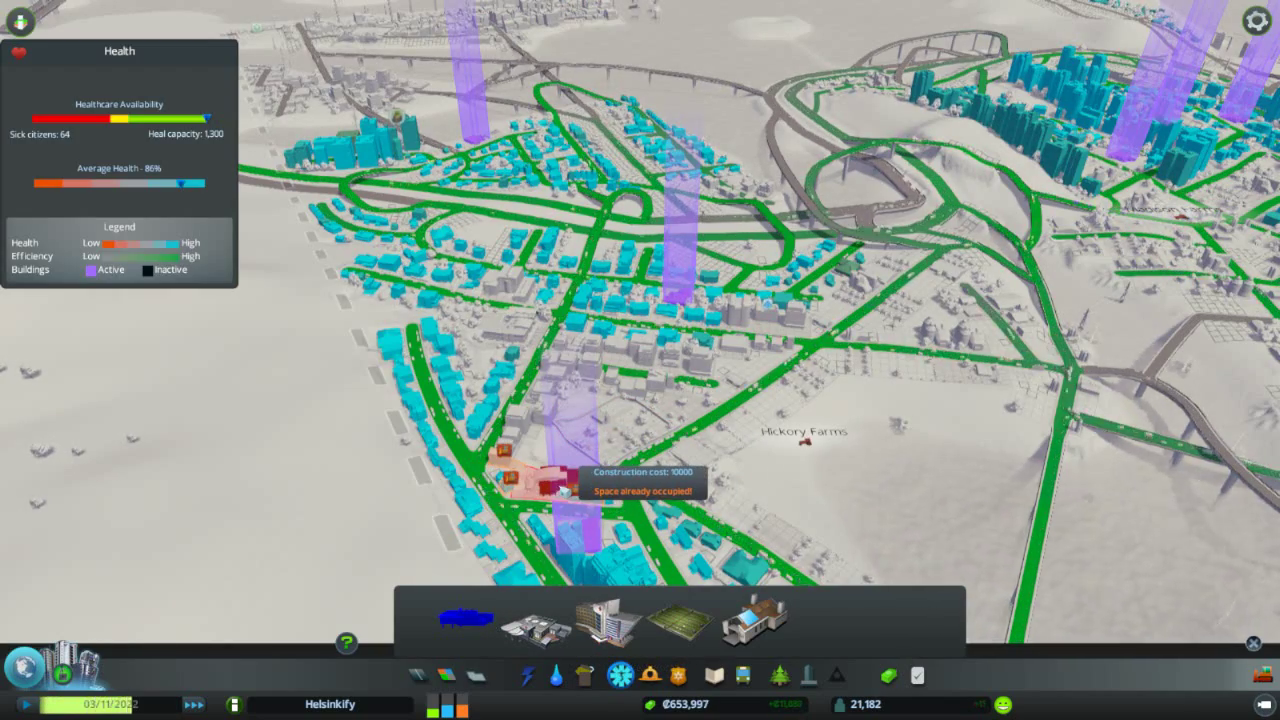
pyautogui.scroll(-5, 565, 487)
pyautogui.press('Escape')
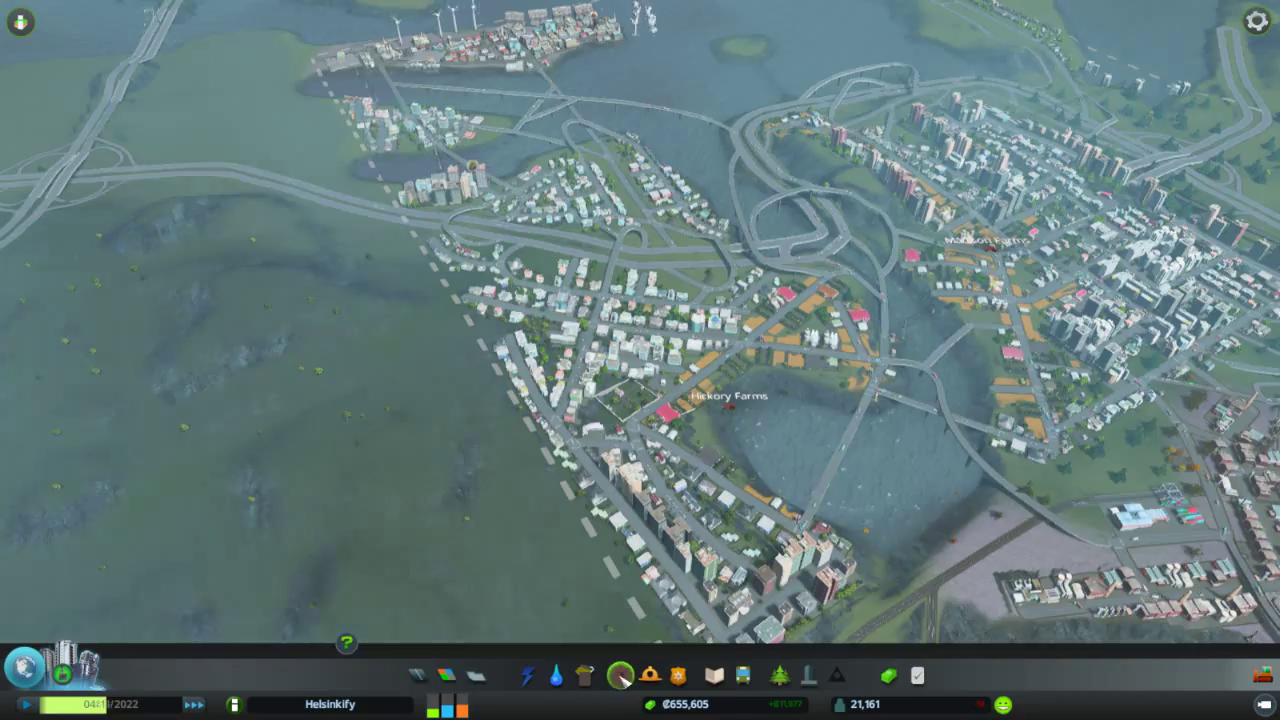
pyautogui.scroll(5, 625, 400)
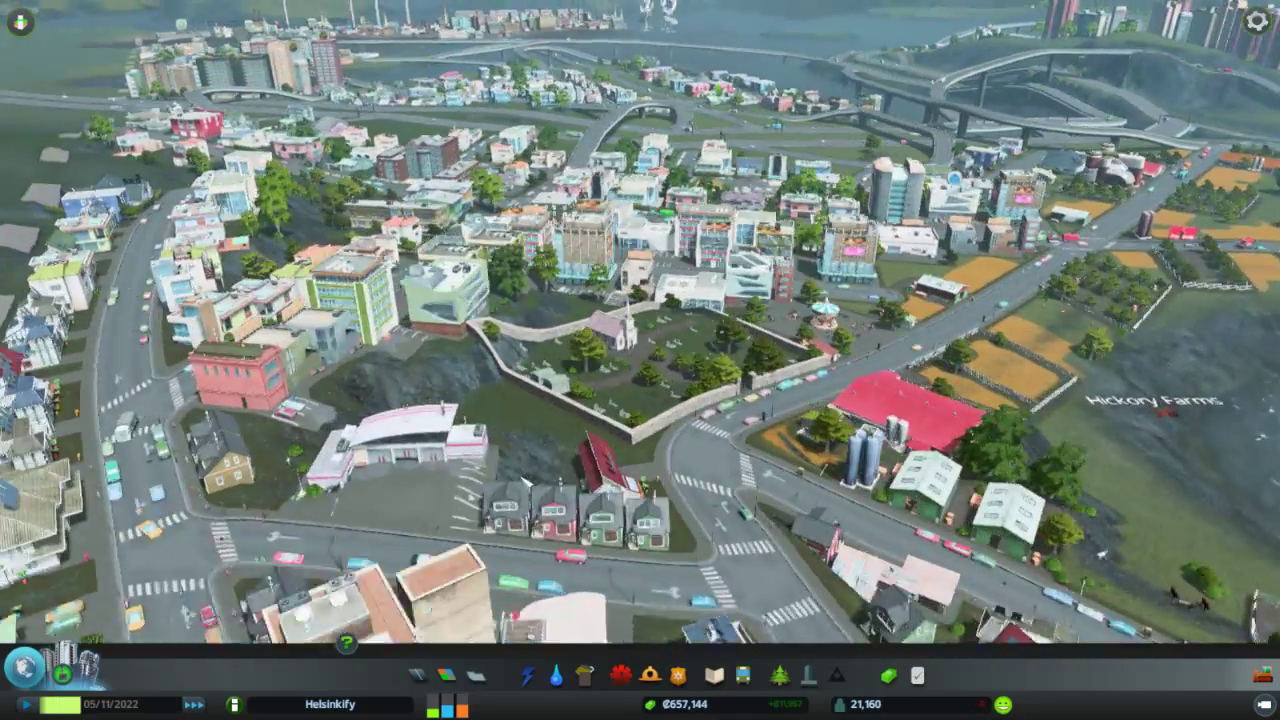
# Step: Survey the Madison Farms district and its surrounding blocks from above to locate its firehouses
pyautogui.press('a')
pyautogui.scroll(-5, 738, 492)
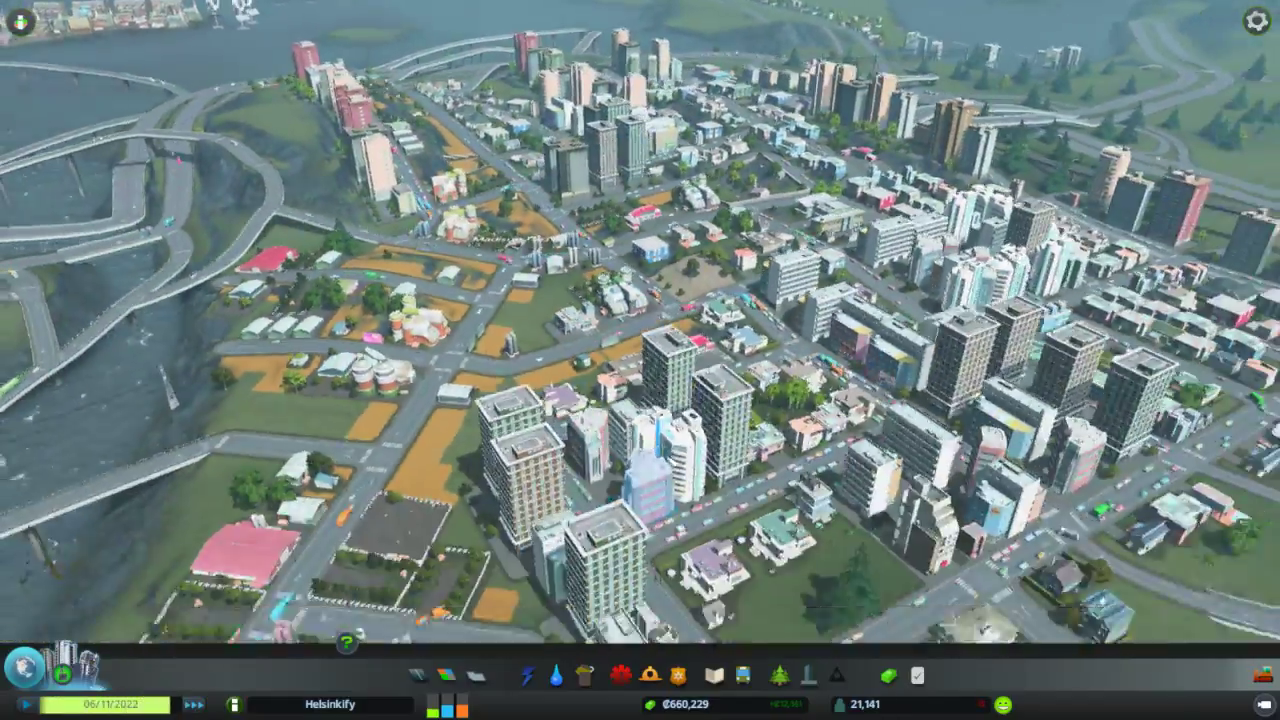
pyautogui.scroll(-3, 640, 324)
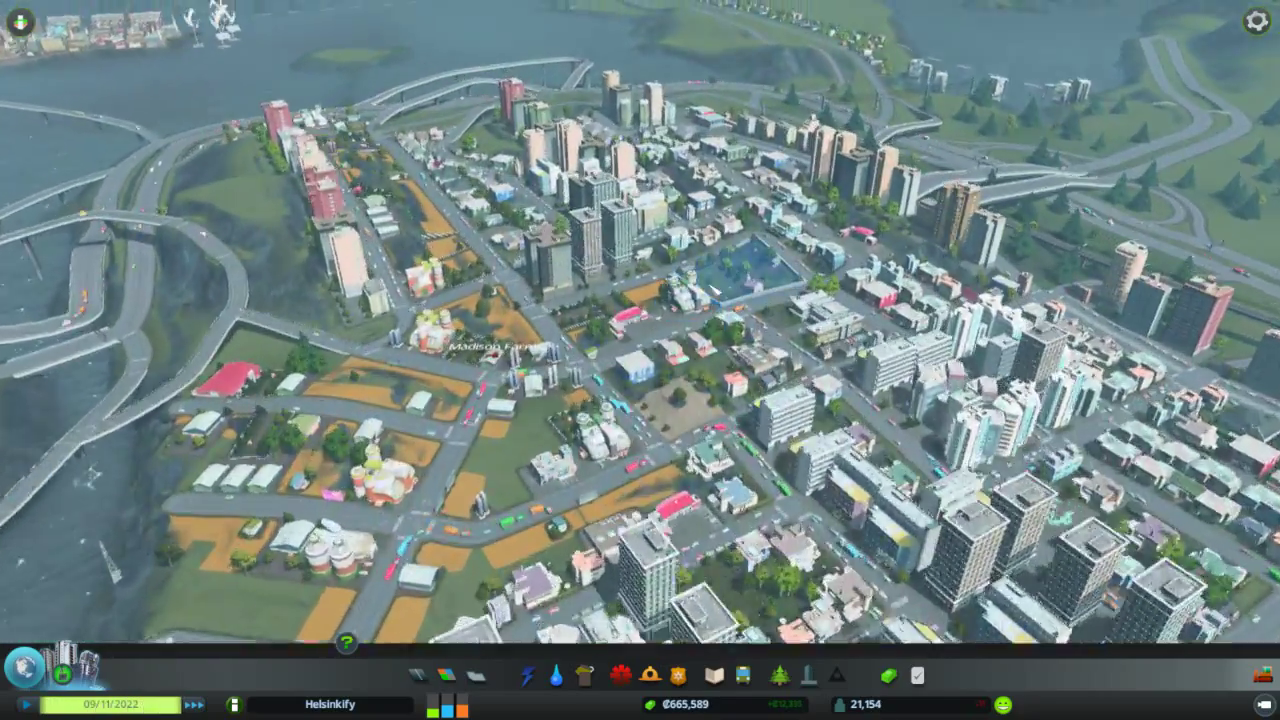
pyautogui.press('w')
pyautogui.press('d')
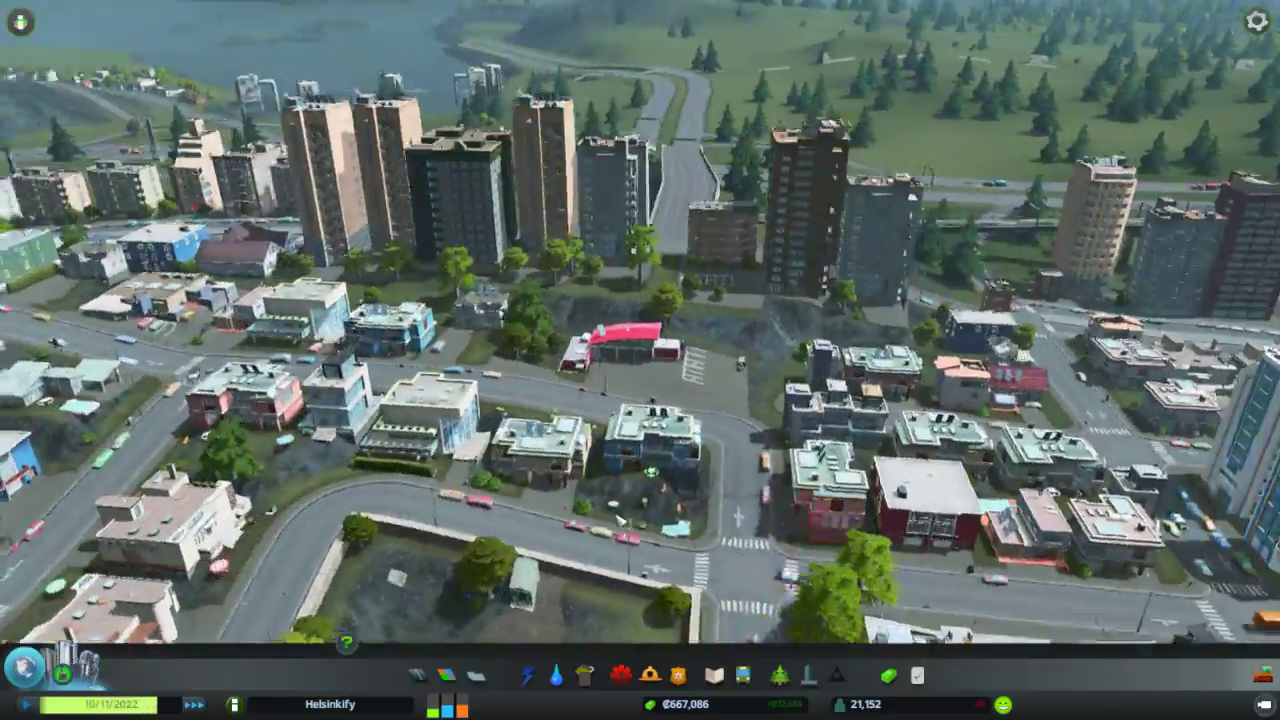
pyautogui.scroll(3, 620, 520)
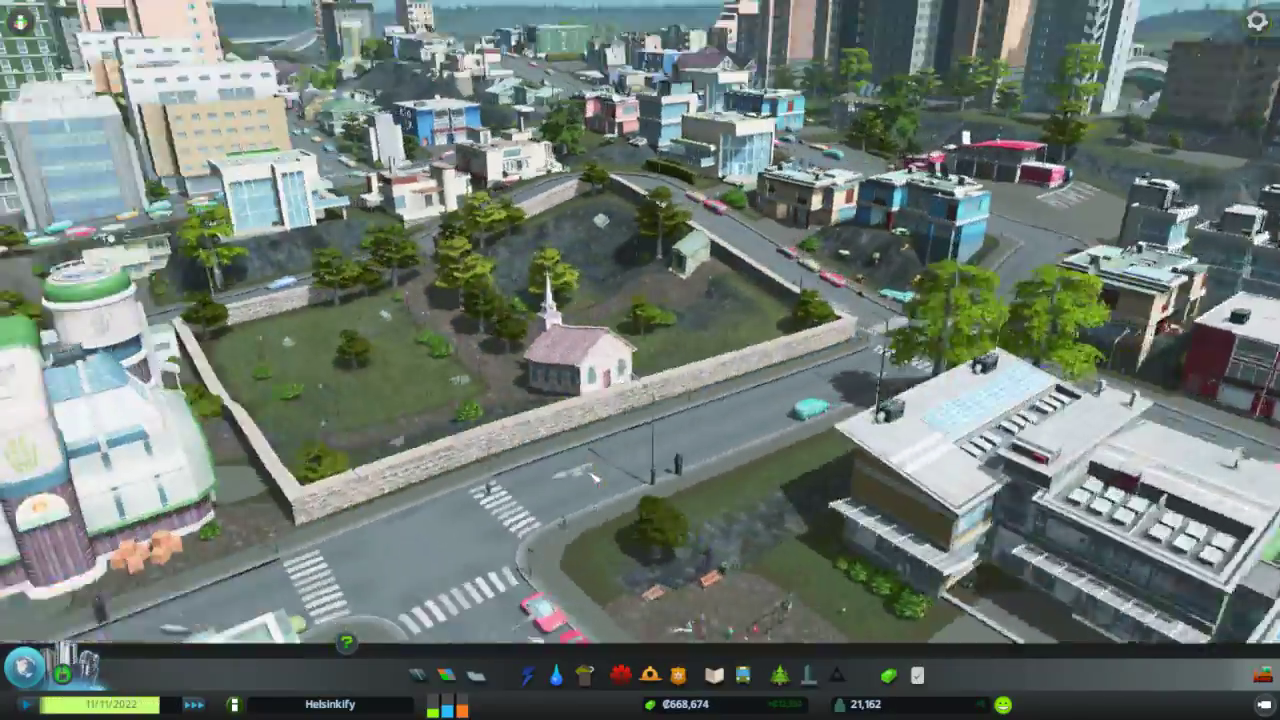
# Step: Compare the parking bays of the red-roofed firehouse near the walled cemetery with those of the medical clinic across from the fields
pyautogui.press('a')
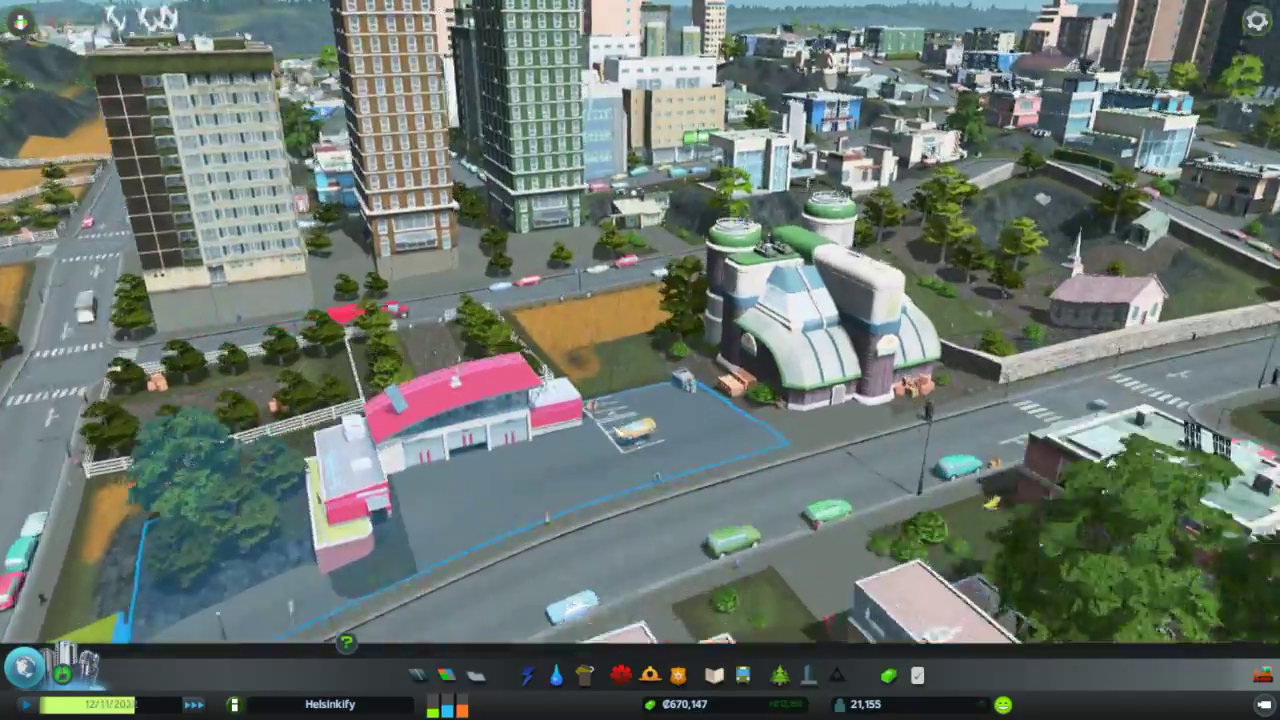
pyautogui.scroll(1, 590, 484)
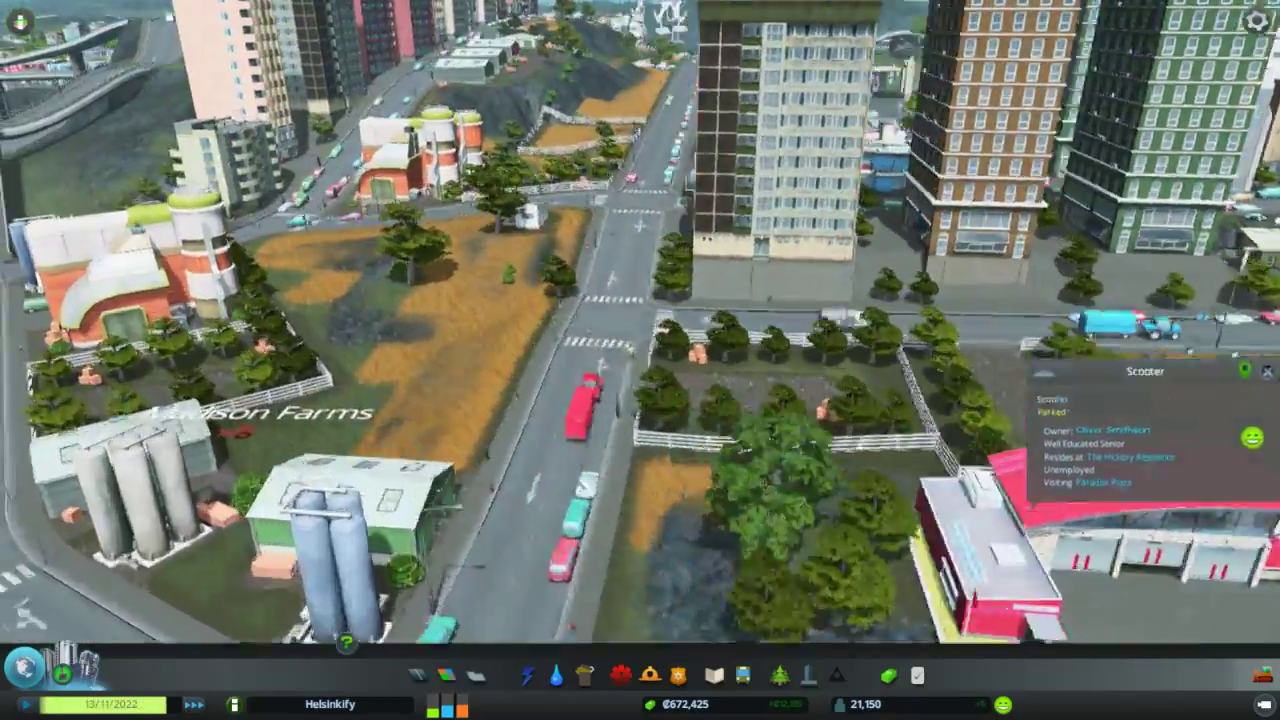
pyautogui.moveTo(590, 484); pyautogui.dragTo(645, 472, button='middle')
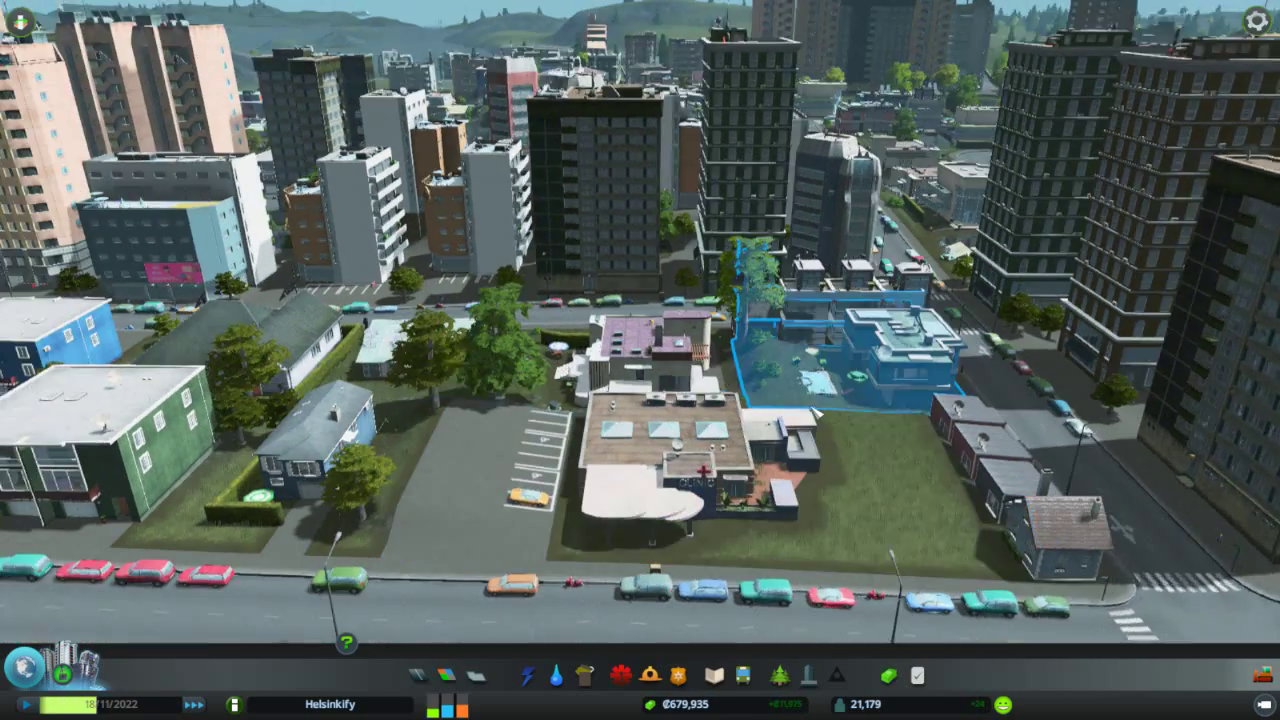
pyautogui.moveTo(820, 413); pyautogui.dragTo(586, 523, button='middle')
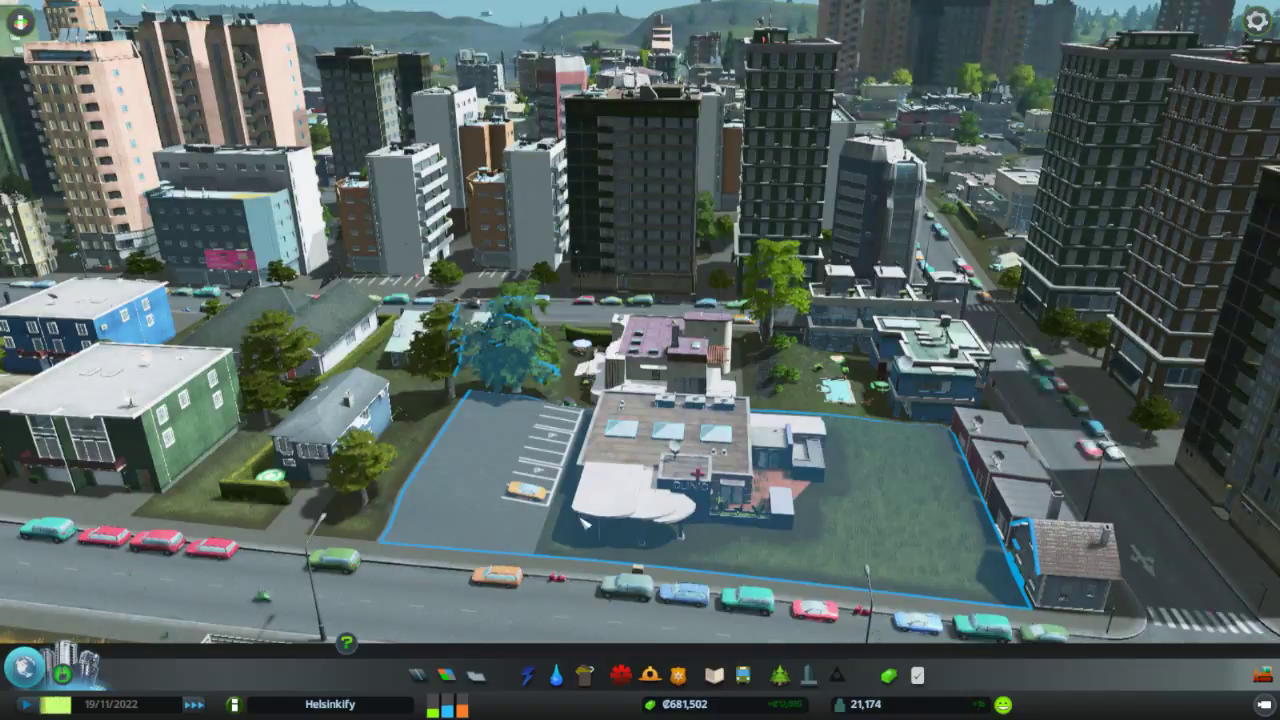
pyautogui.press('d')
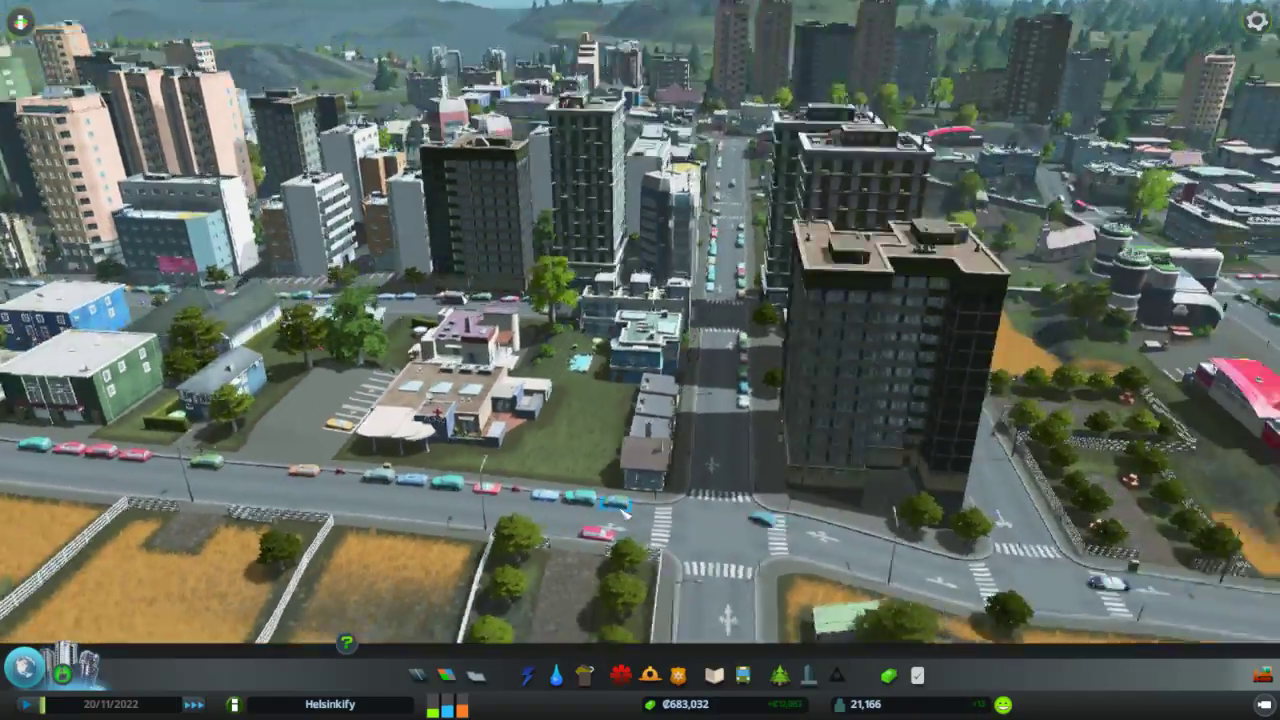
# Step: Examine the red-roofed firehouse below the high-rise towers up close, including its garage doors, roof props and parking bays
pyautogui.moveTo(625, 512); pyautogui.dragTo(693, 445, button='middle')
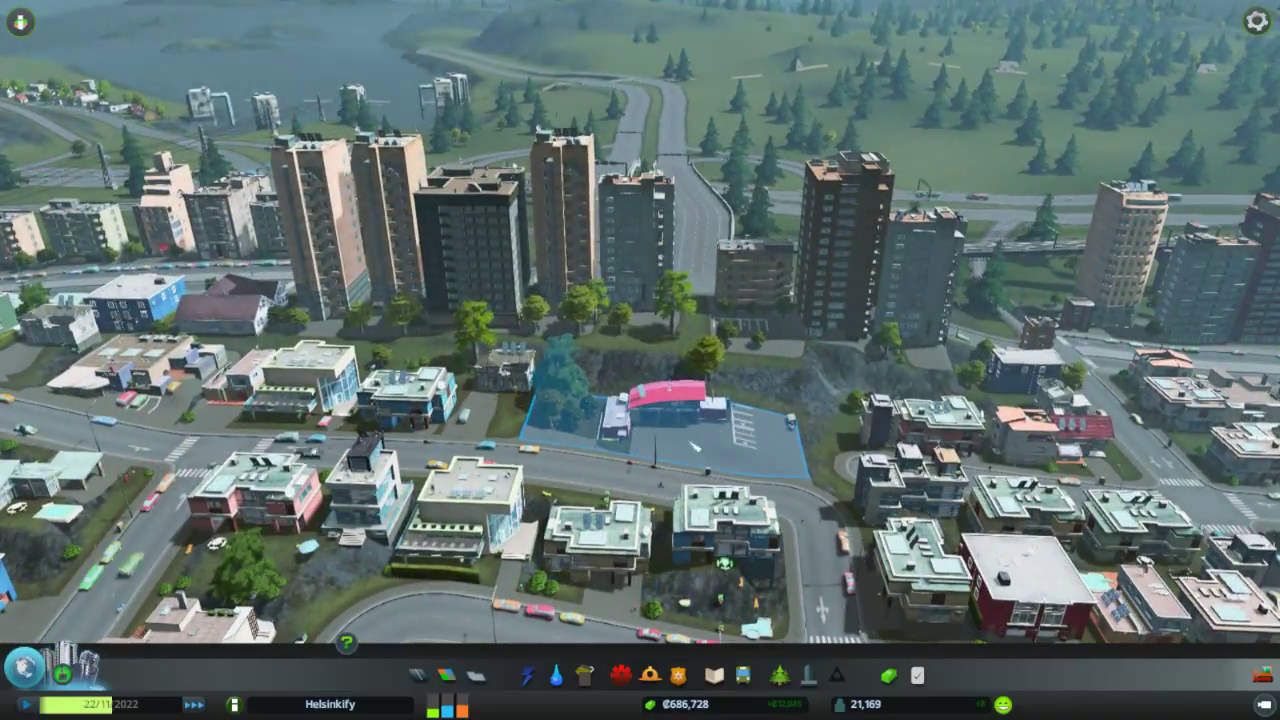
pyautogui.scroll(5, 693, 445)
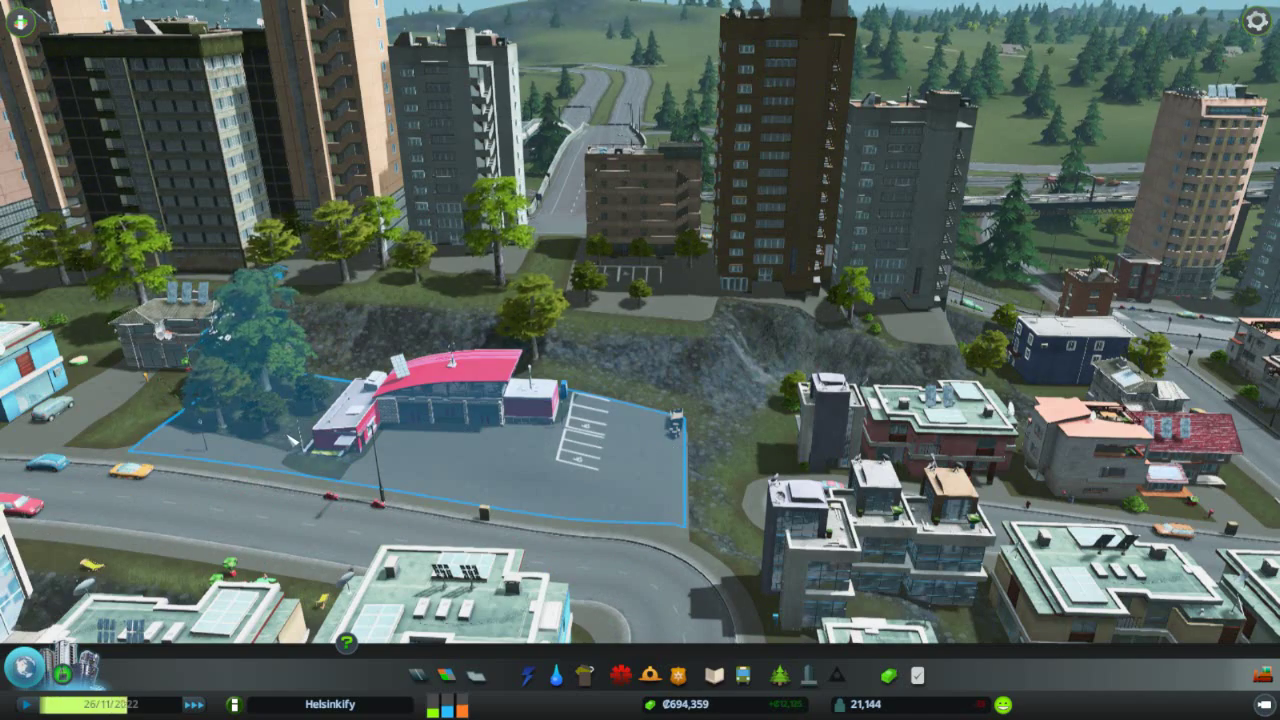
pyautogui.scroll(-3, 432, 398)
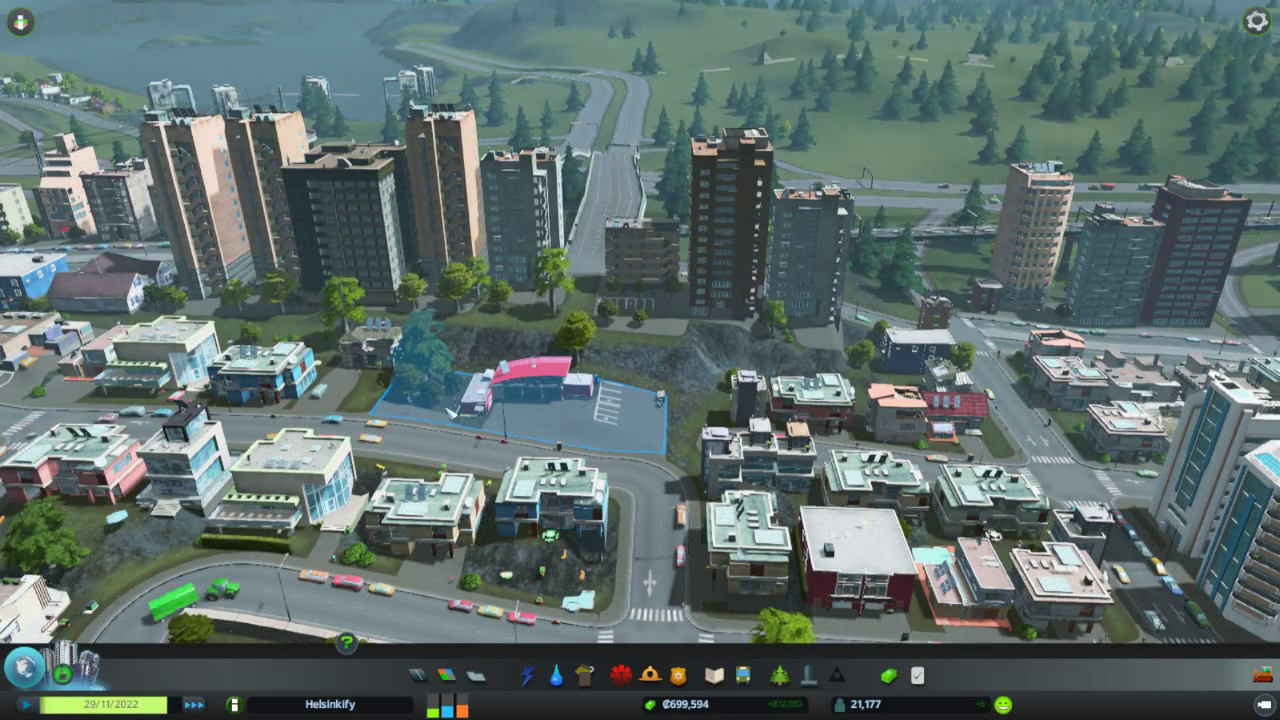
pyautogui.scroll(8, 518, 430)
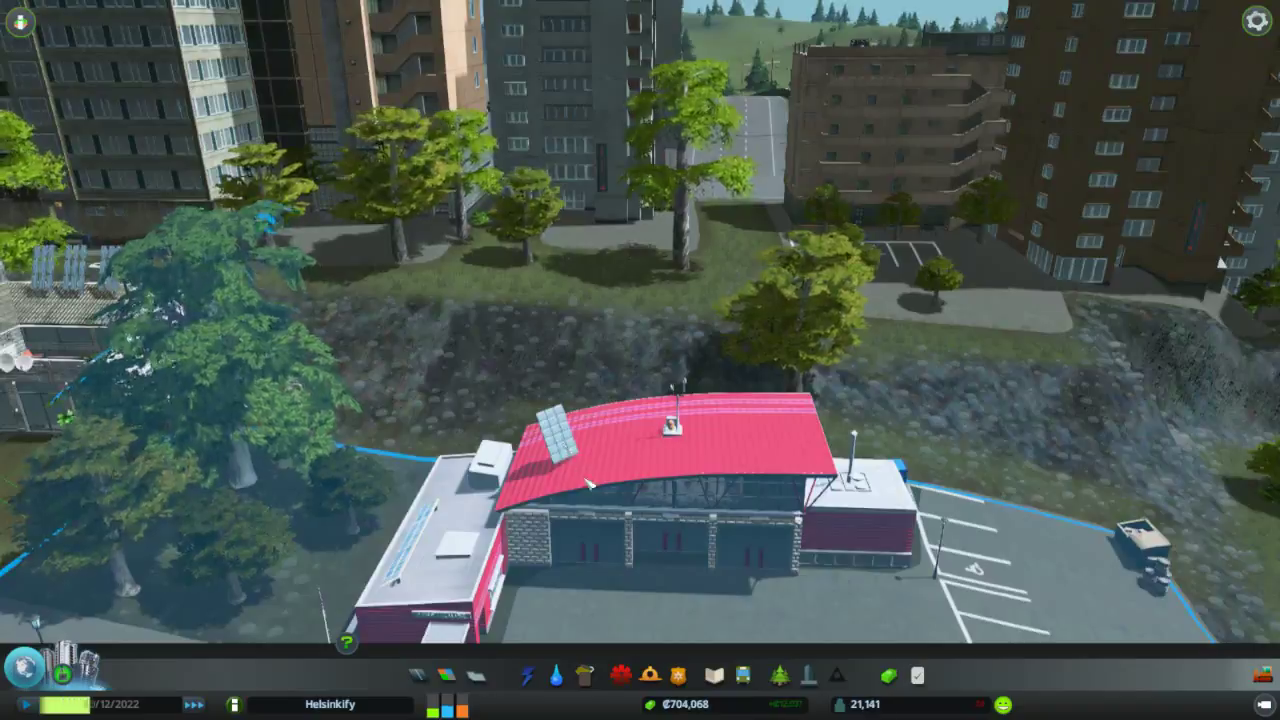
pyautogui.scroll(-6, 590, 484)
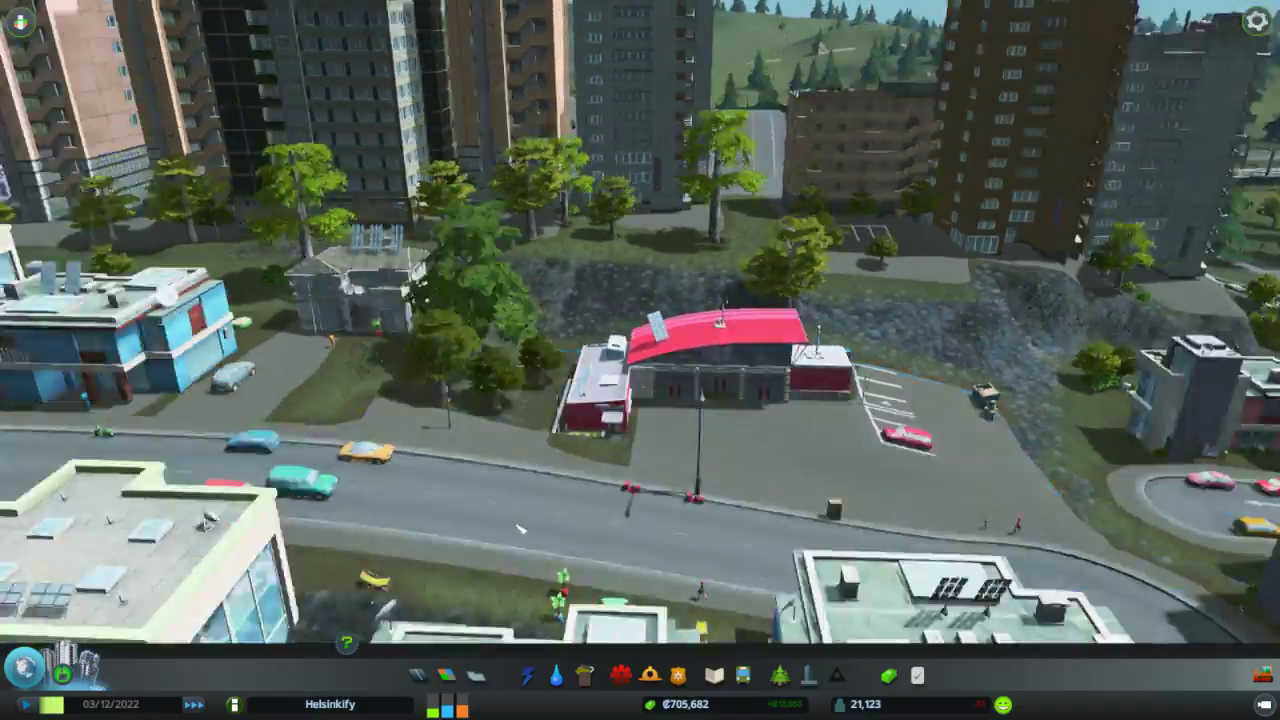
# Step: Survey the city blocks around Madison Farms from above for other service buildings with parking
pyautogui.scroll(-8, 520, 530)
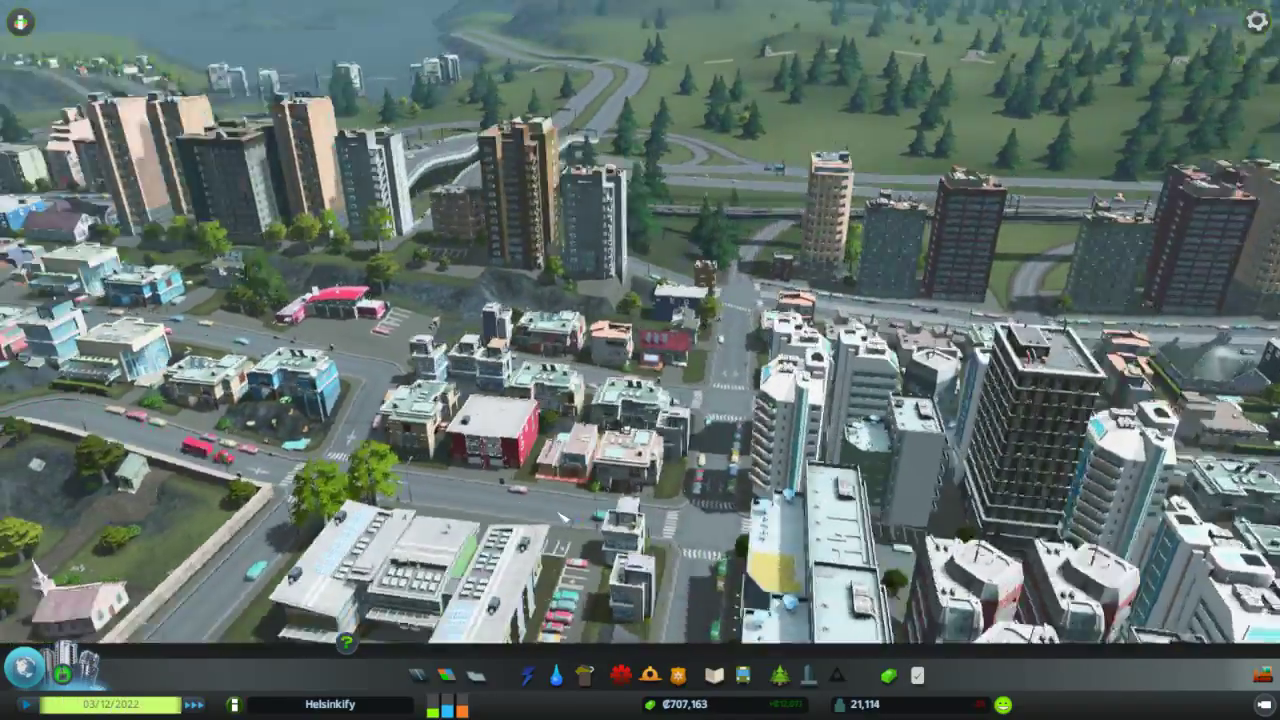
pyautogui.scroll(-5, 562, 520)
pyautogui.press('e')
pyautogui.press('a')
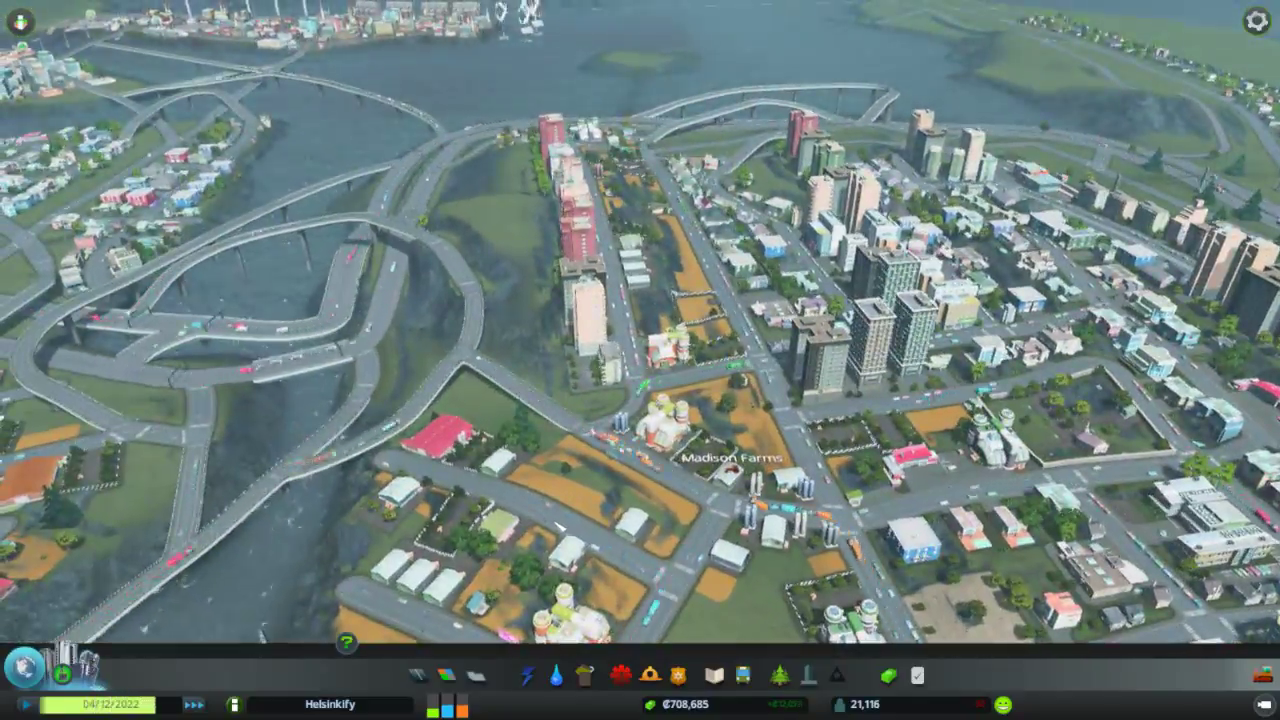
pyautogui.press('e')
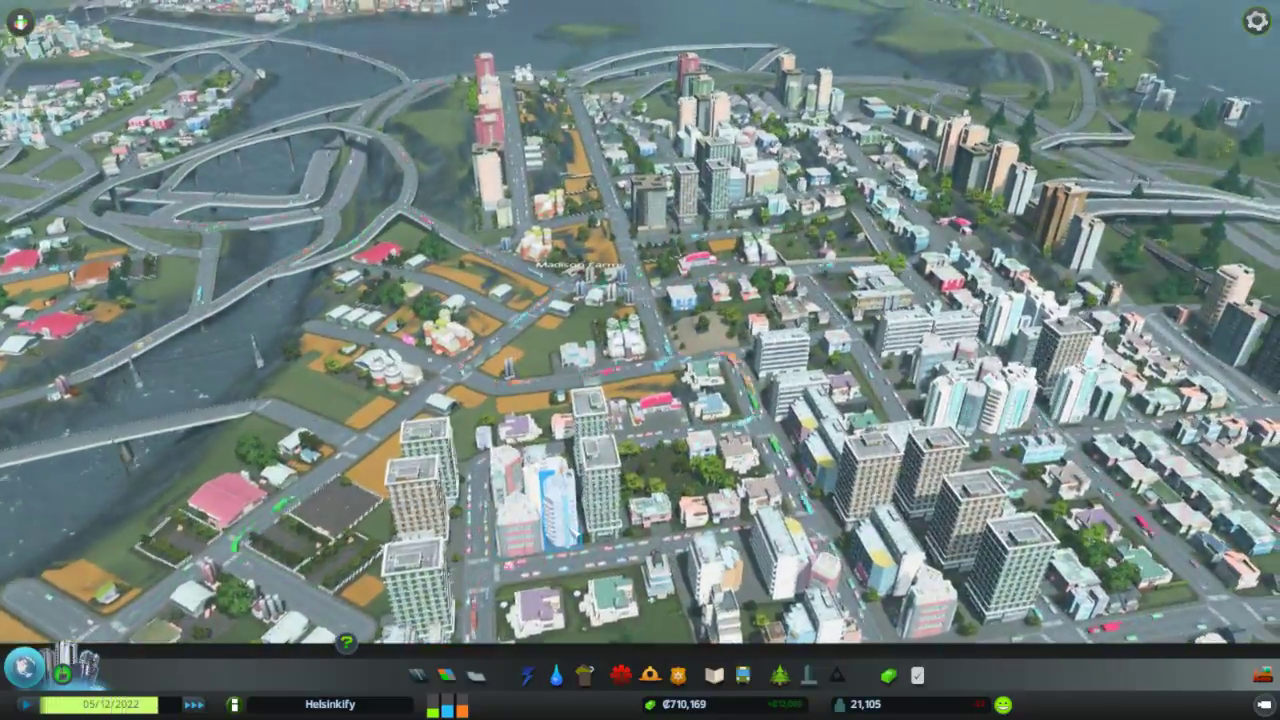
pyautogui.scroll(3, 640, 323)
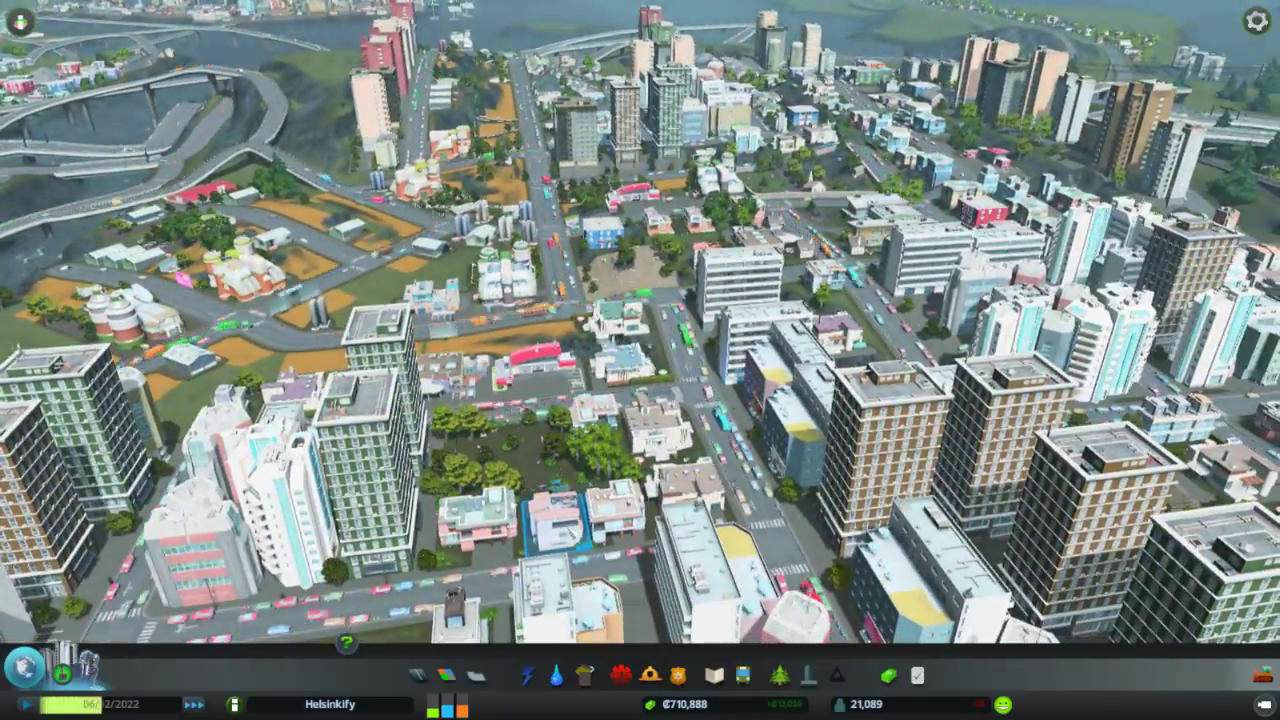